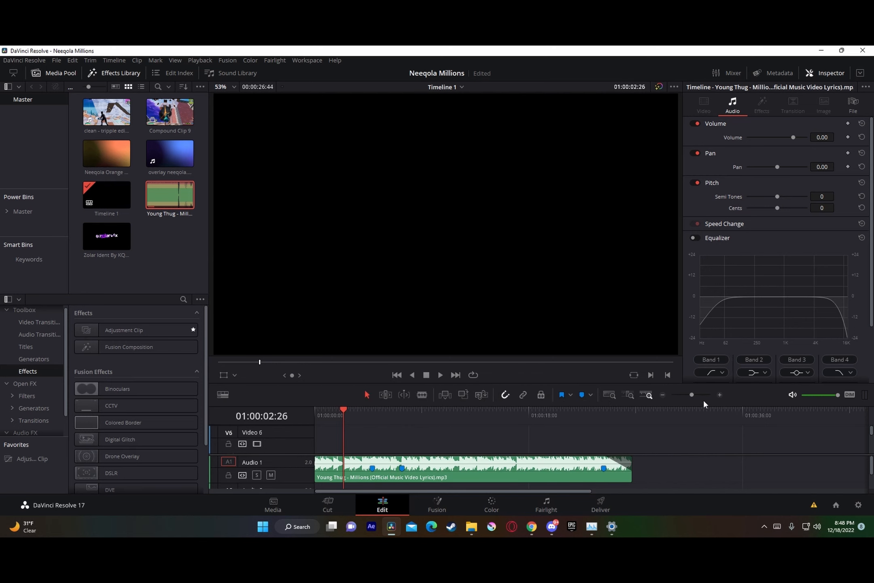
Step: Add the gameplay clip "clean - tripple edit down.mp4" to the timeline just after the end of the song
{"action": "left_click_drag", "start_coordinate": [693, 397], "coordinate": [692, 397]}
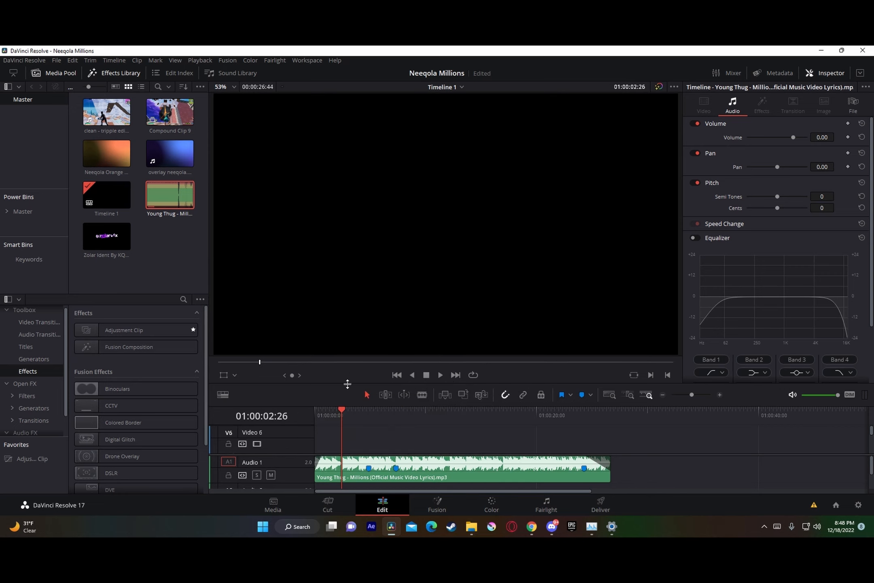
{"action": "left_click", "coordinate": [104, 120]}
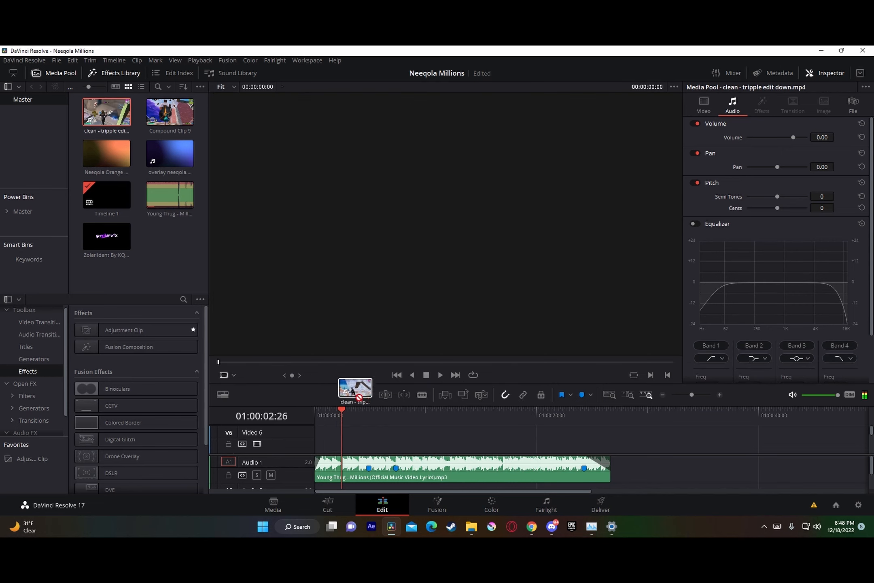
{"action": "left_click_drag", "start_coordinate": [695, 448], "coordinate": [627, 462]}
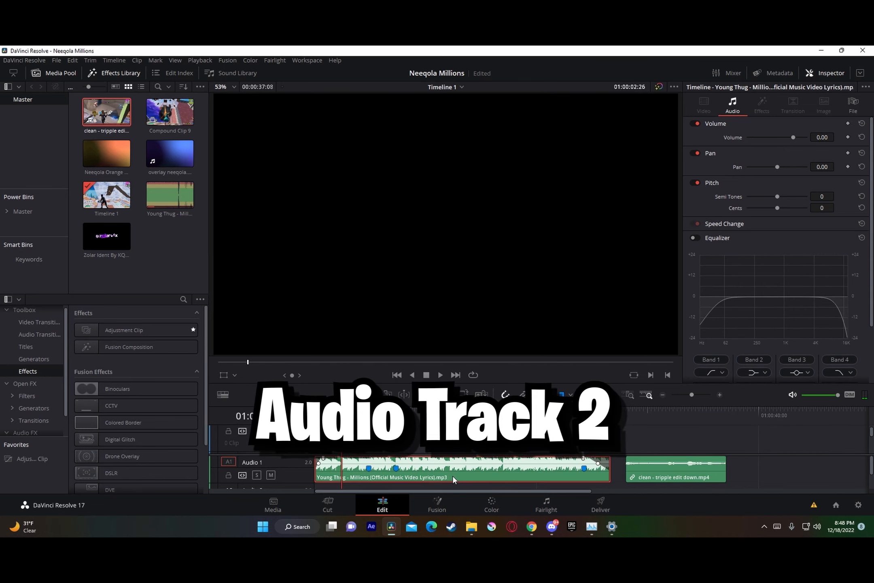
Step: Move the song down to Audio 2 and place the gameplay clip on Video 1 and Audio 1 over the song's early part
{"action": "left_click_drag", "start_coordinate": [453, 480], "coordinate": [453, 489]}
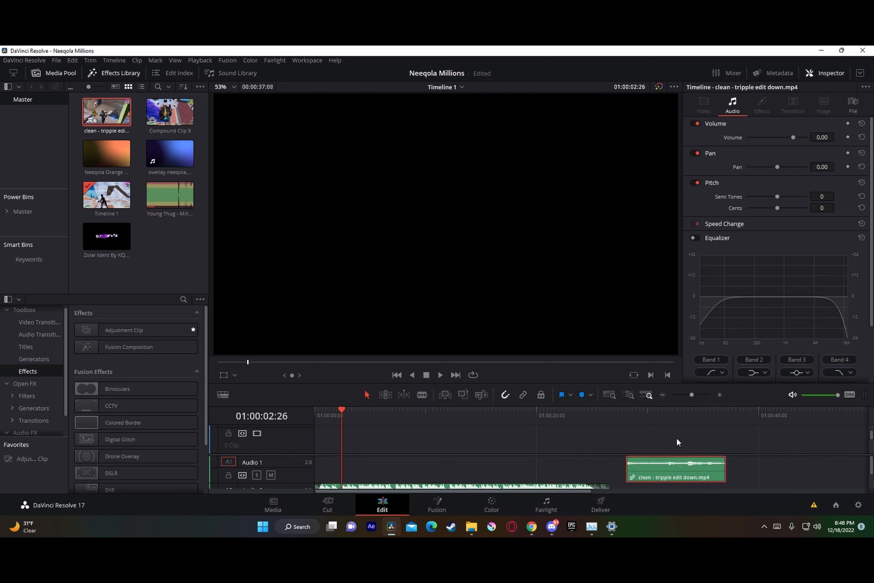
{"action": "left_click_drag", "start_coordinate": [669, 463], "coordinate": [404, 462]}
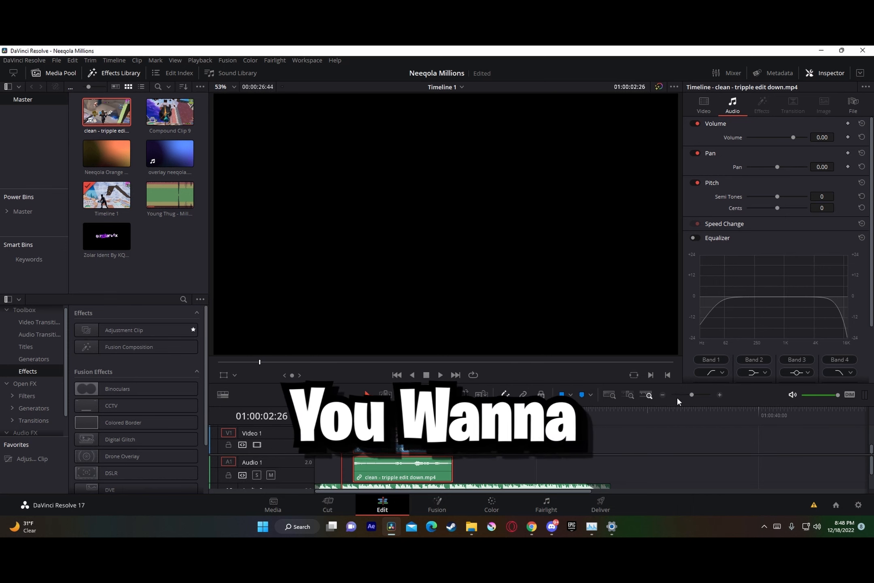
Step: Find the frame where the shot hits, at 01:00:08:59, and mark the gameplay video and its audio there
{"action": "left_click", "coordinate": [418, 417]}
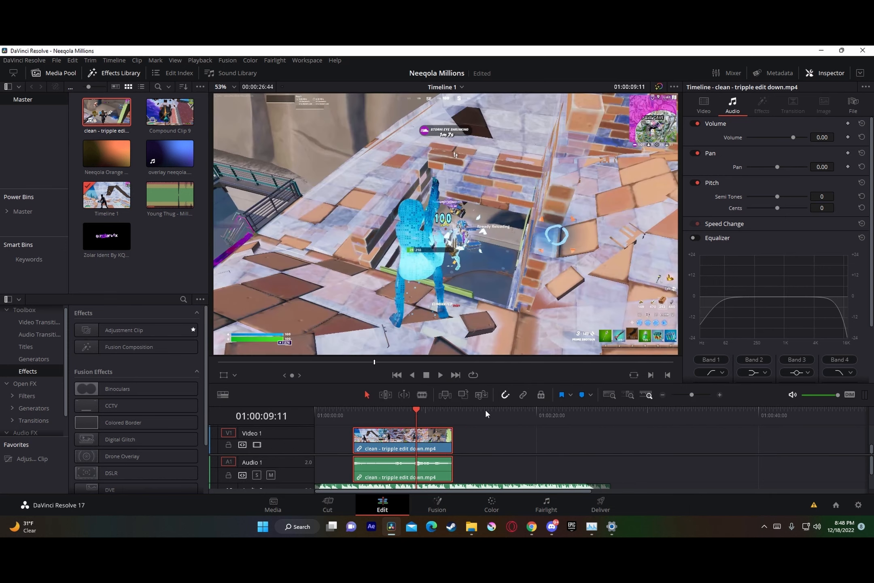
{"action": "left_click_drag", "start_coordinate": [691, 395], "coordinate": [699, 395]}
{"action": "left_click_drag", "start_coordinate": [590, 411], "coordinate": [579, 411]}
{"action": "key", "text": "Left"}
{"action": "key", "text": "Left"}
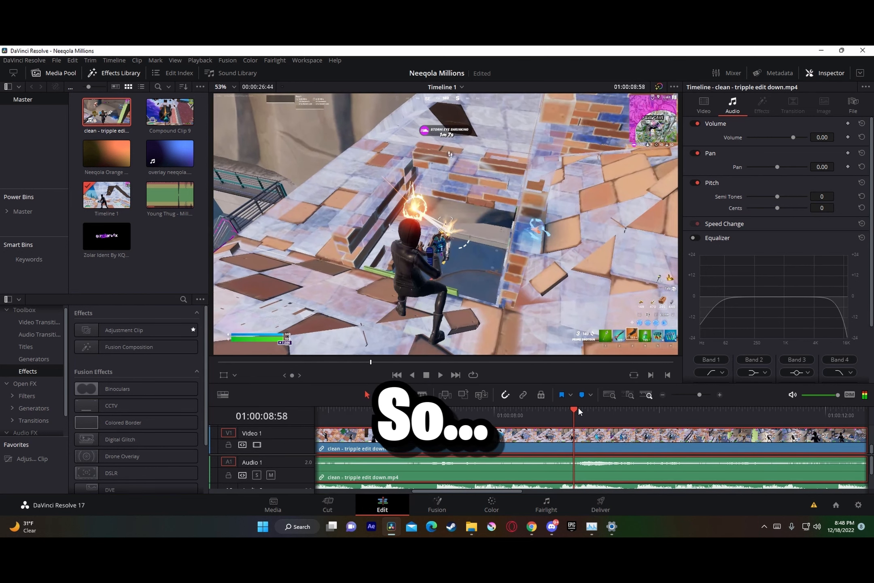
{"action": "key", "text": "Right"}
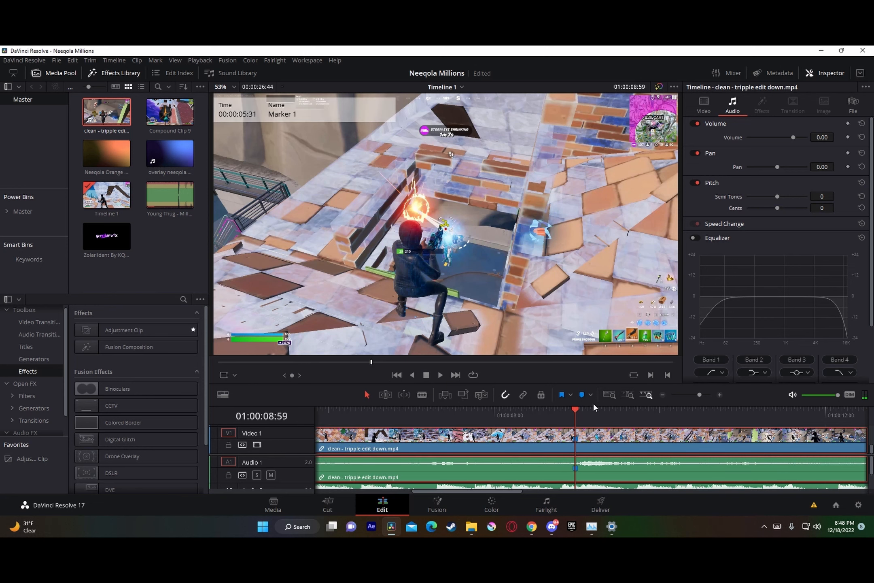
Step: Move the gameplay clip with its audio to the start of the timeline, above the song
{"action": "left_click", "coordinate": [692, 395]}
{"action": "left_click", "coordinate": [517, 451]}
{"action": "left_click", "coordinate": [454, 437]}
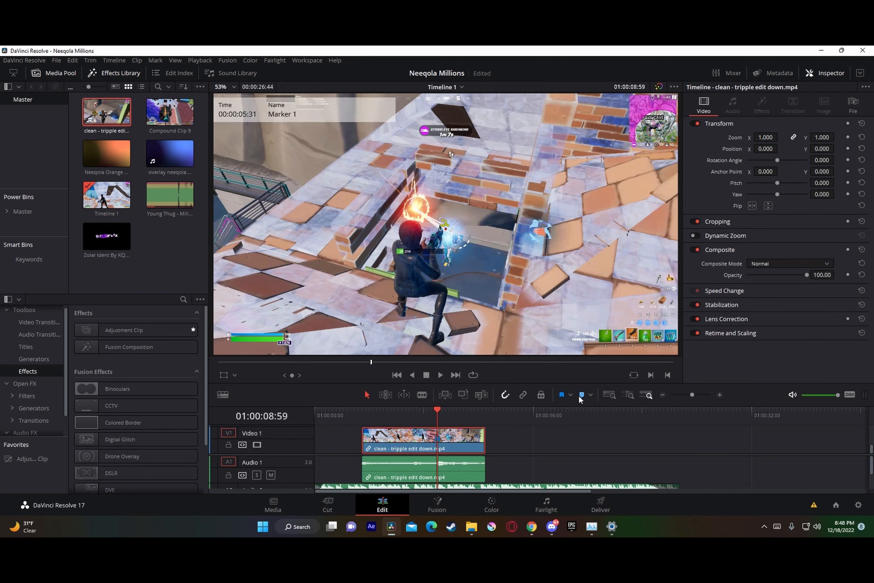
{"action": "left_click", "coordinate": [694, 394]}
{"action": "scroll", "coordinate": [616, 465], "scroll_direction": "down", "scroll_amount": 2}
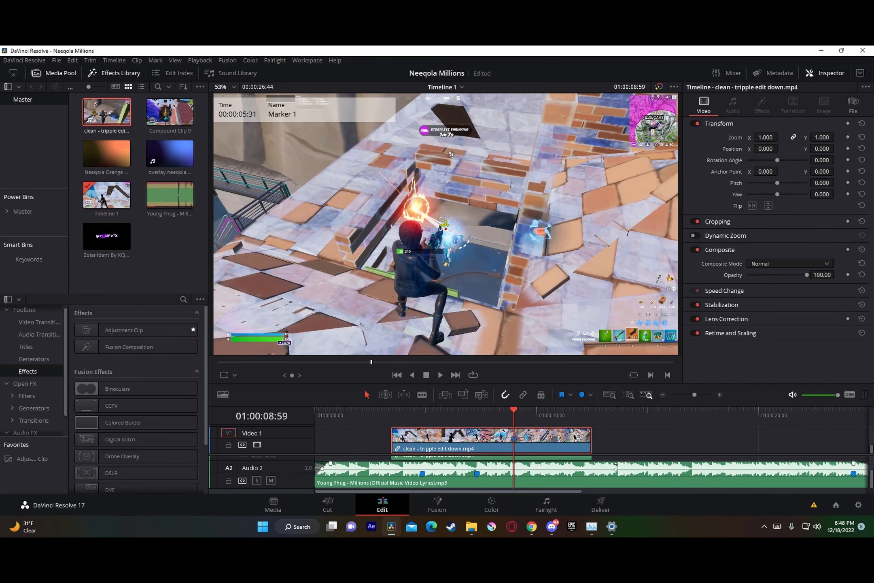
{"action": "scroll", "coordinate": [603, 465], "scroll_direction": "up", "scroll_amount": 2}
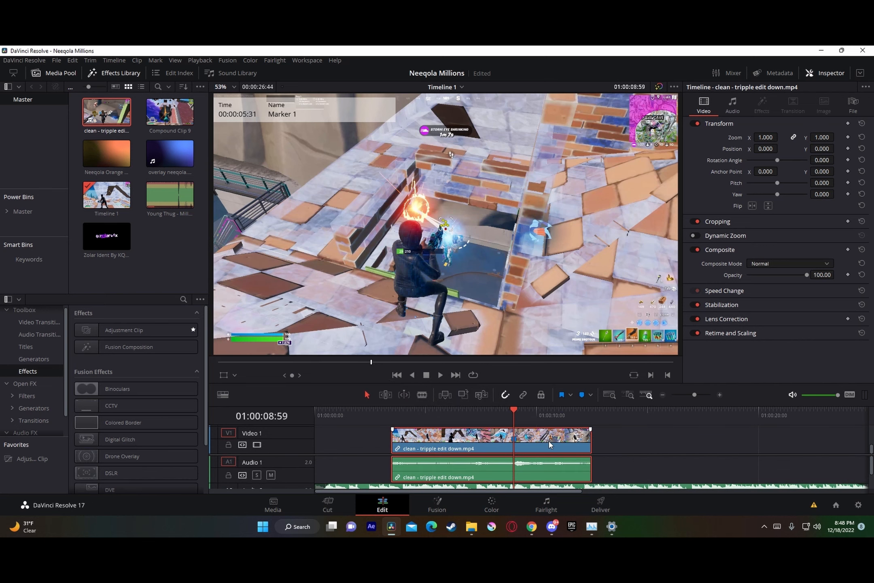
{"action": "left_click_drag", "start_coordinate": [549, 444], "coordinate": [467, 443]}
{"action": "scroll", "coordinate": [601, 468], "scroll_direction": "down", "scroll_amount": 1}
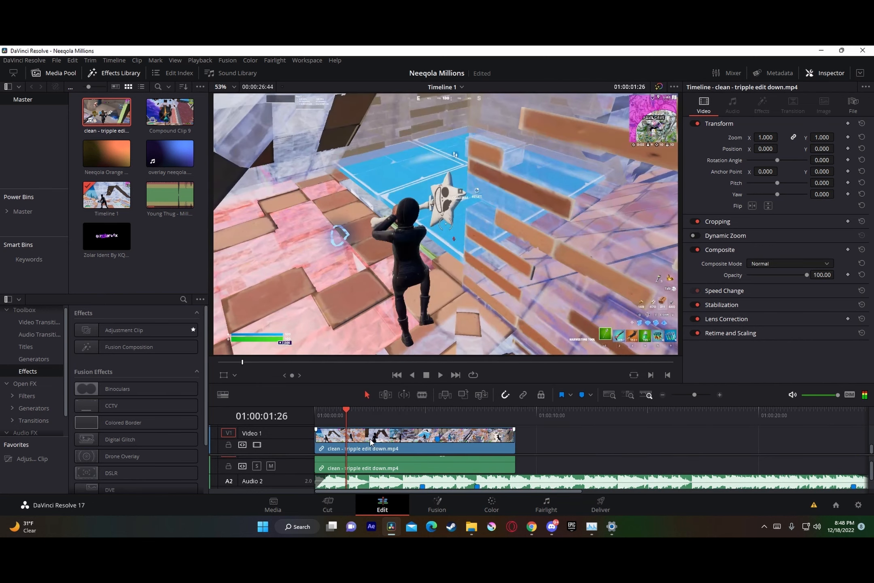
Step: Split the gameplay clip and its audio at 01:00:01:26 and delete the part before the cut
{"action": "key", "text": "ctrl+b"}
{"action": "left_click", "coordinate": [371, 471]}
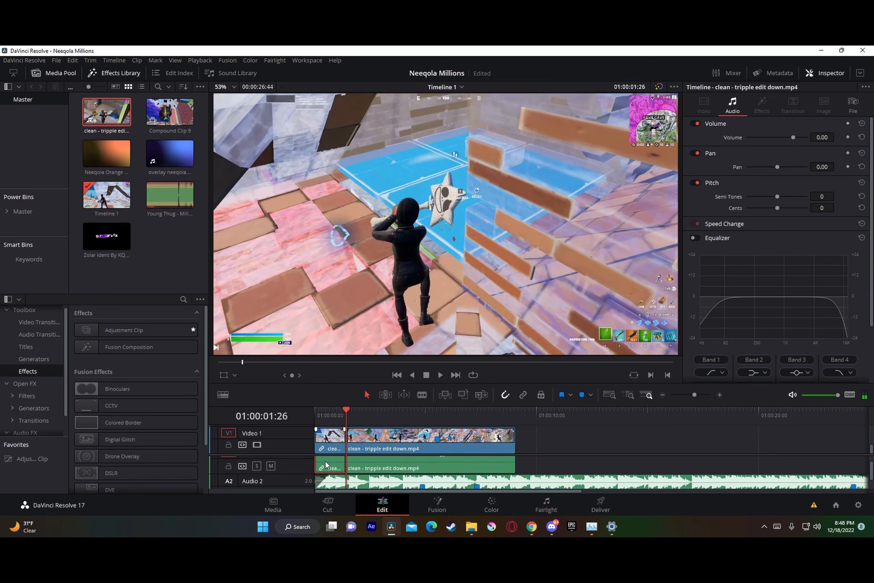
{"action": "key", "text": "BackSpace"}
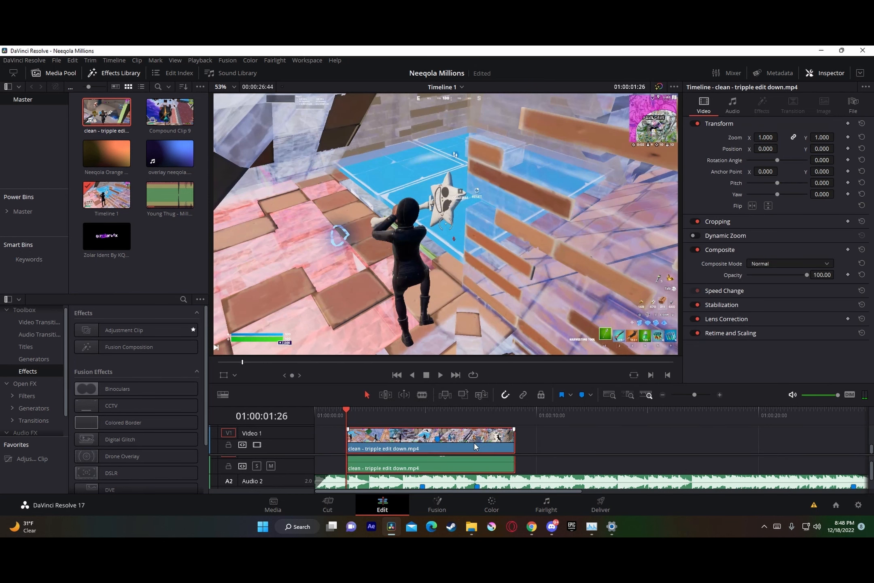
Step: Align the gameplay clip's marker with the song's first marker, extend the clip's start to the timeline's beginning, and play it back
{"action": "left_click_drag", "start_coordinate": [473, 442], "coordinate": [463, 443]}
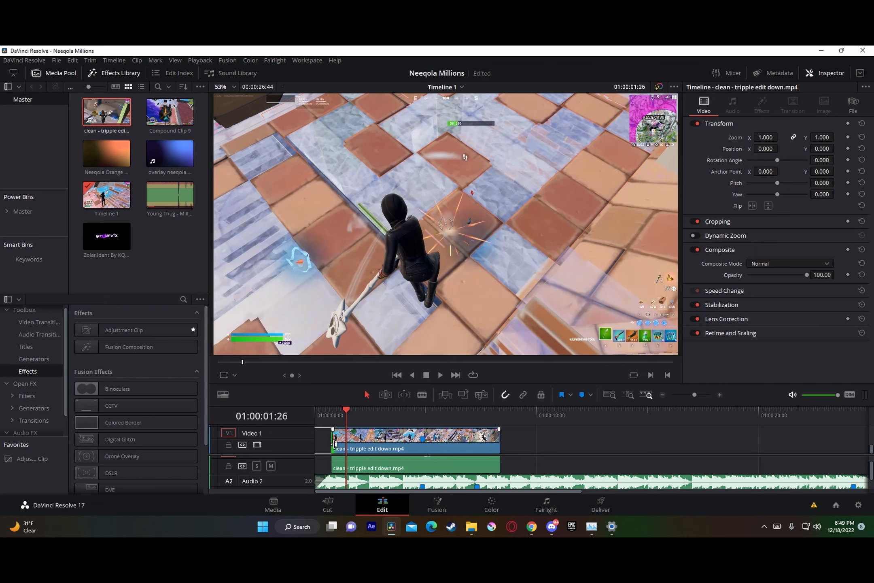
{"action": "left_click_drag", "start_coordinate": [346, 469], "coordinate": [307, 465]}
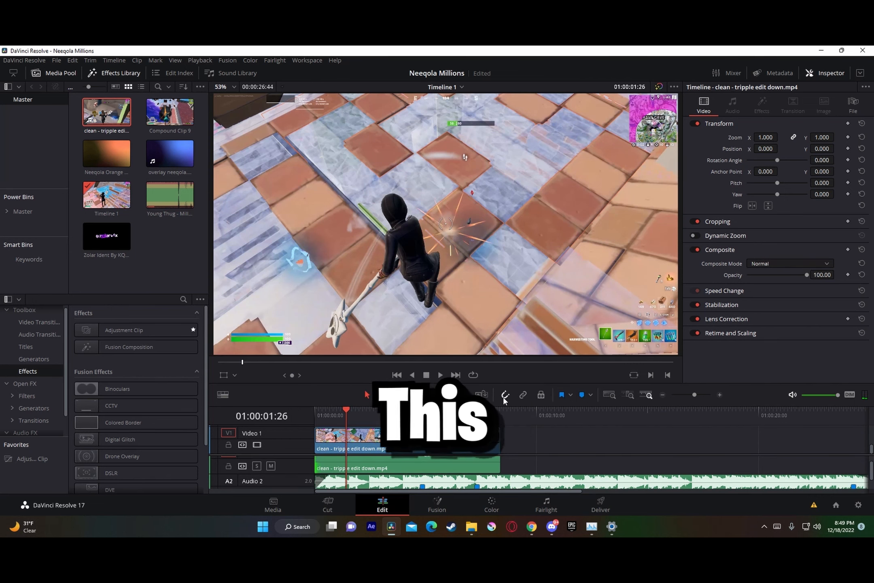
{"action": "key", "text": "space"}
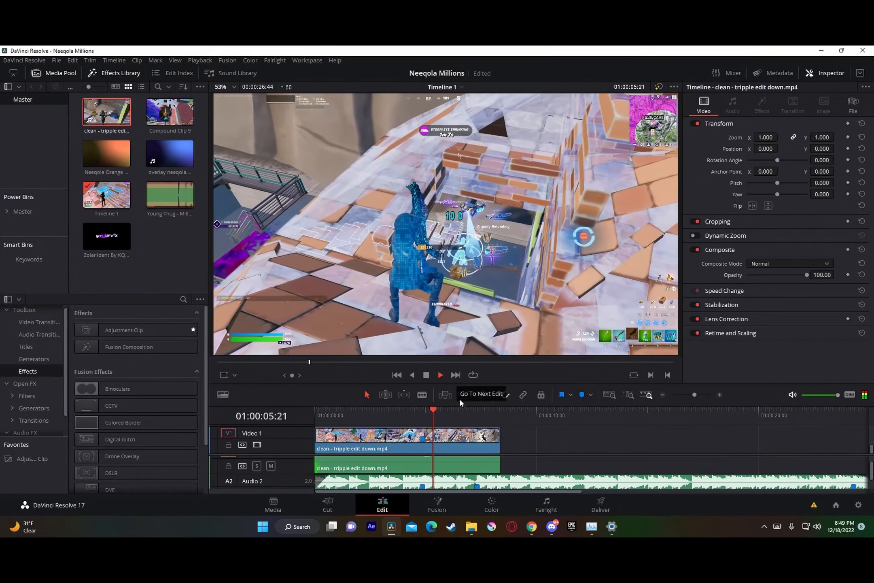
Step: Split the gameplay video at 01:00:04:19, shortly before its marker, leaving the audio uncut
{"action": "left_click", "coordinate": [447, 414]}
{"action": "left_click_drag", "start_coordinate": [447, 416], "coordinate": [422, 416]}
{"action": "left_click_drag", "start_coordinate": [695, 395], "coordinate": [701, 396]}
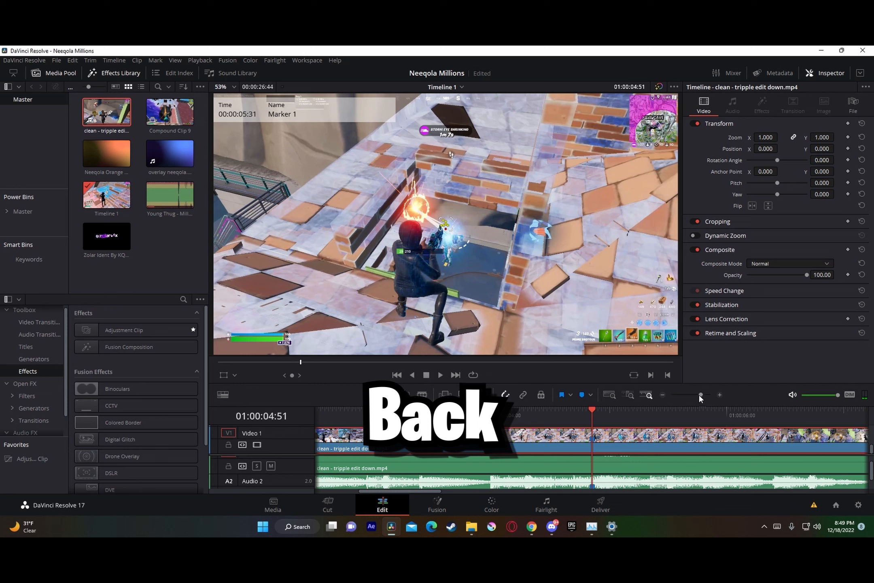
{"action": "left_click", "coordinate": [543, 409]}
{"action": "key", "text": "Left"}
{"action": "key", "text": "Left"}
{"action": "key", "text": "Left"}
{"action": "key", "text": "Left"}
{"action": "key", "text": "Left"}
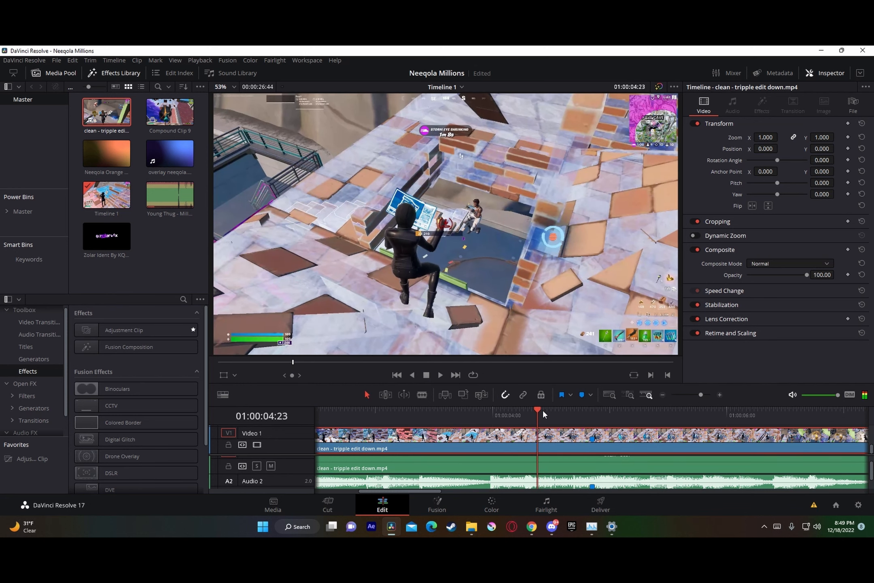
{"action": "key", "text": "Left"}
{"action": "key", "text": "Left"}
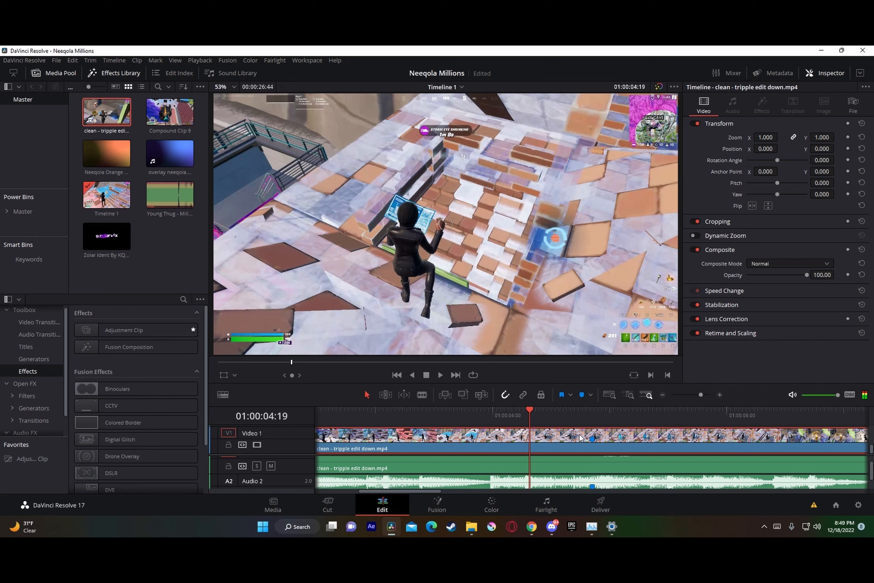
{"action": "key", "text": "ctrl+b"}
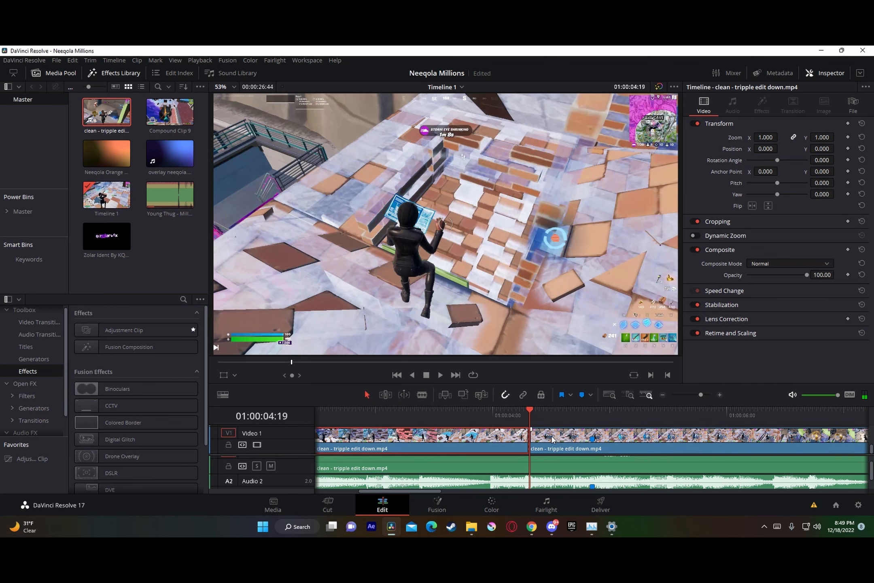
Step: Split the gameplay video again at its marker, at 01:00:04:51
{"action": "left_click_drag", "start_coordinate": [549, 418], "coordinate": [594, 417]}
{"action": "left_click", "coordinate": [579, 450]}
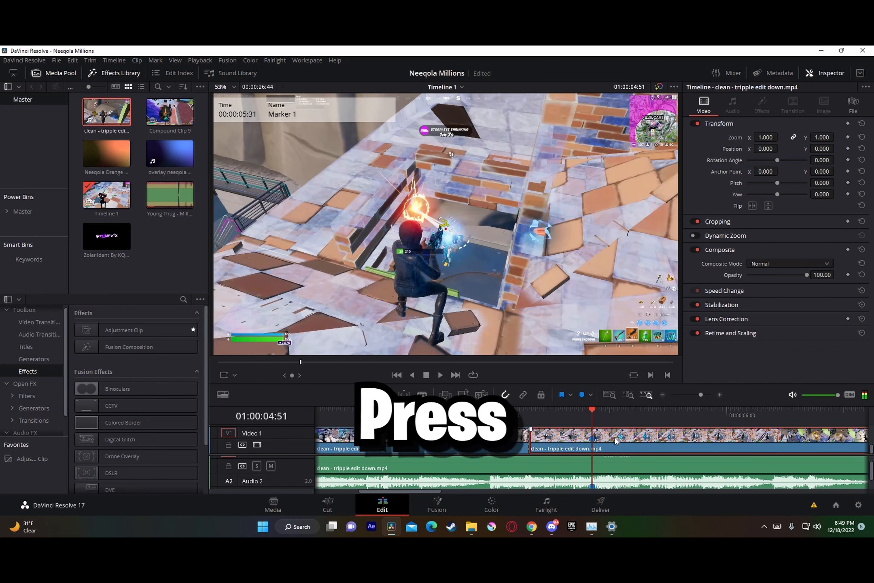
{"action": "key", "text": "ctrl+b"}
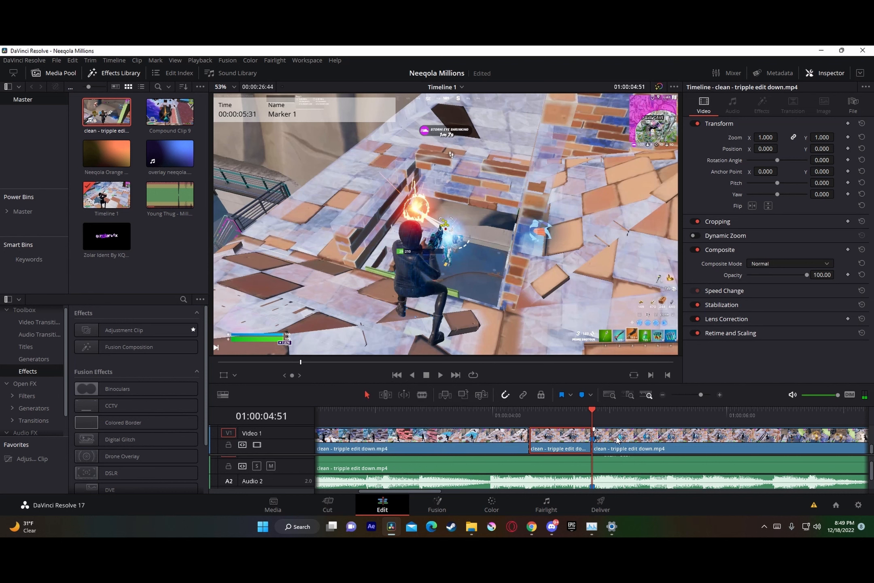
Step: Turn the short video segment just before the marker into a compound clip named 1
{"action": "right_click", "coordinate": [576, 441]}
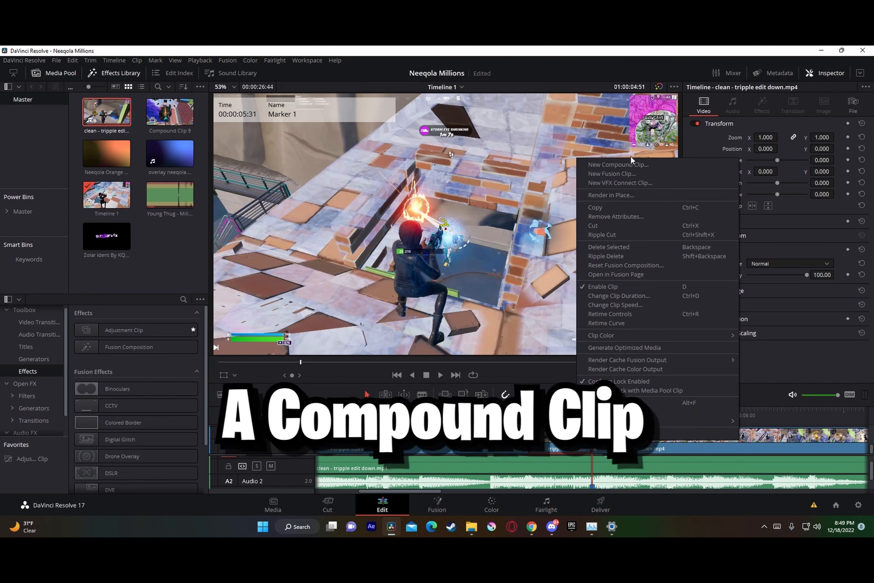
{"action": "left_click", "coordinate": [603, 166]}
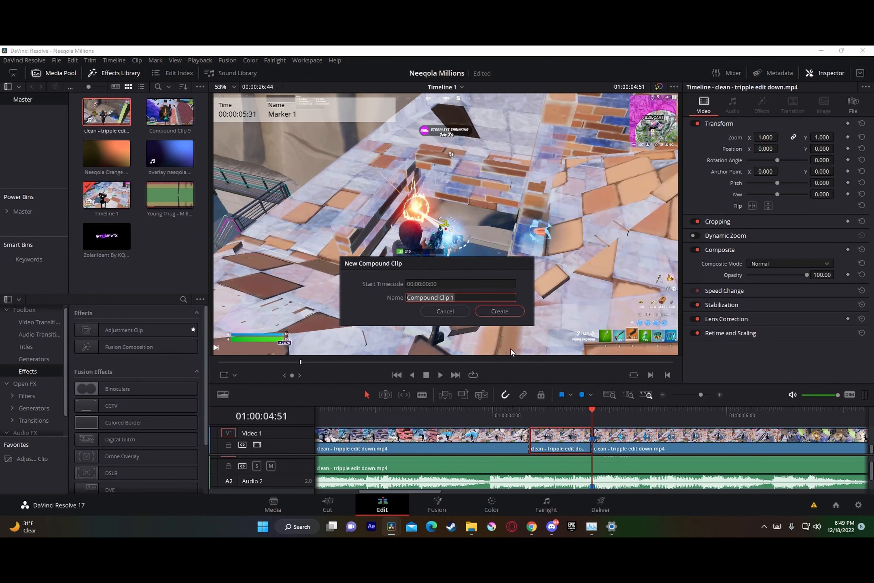
{"action": "left_click", "coordinate": [504, 313]}
Step: Turn the video segment after the marker into a compound clip named 2
{"action": "right_click", "coordinate": [641, 446]}
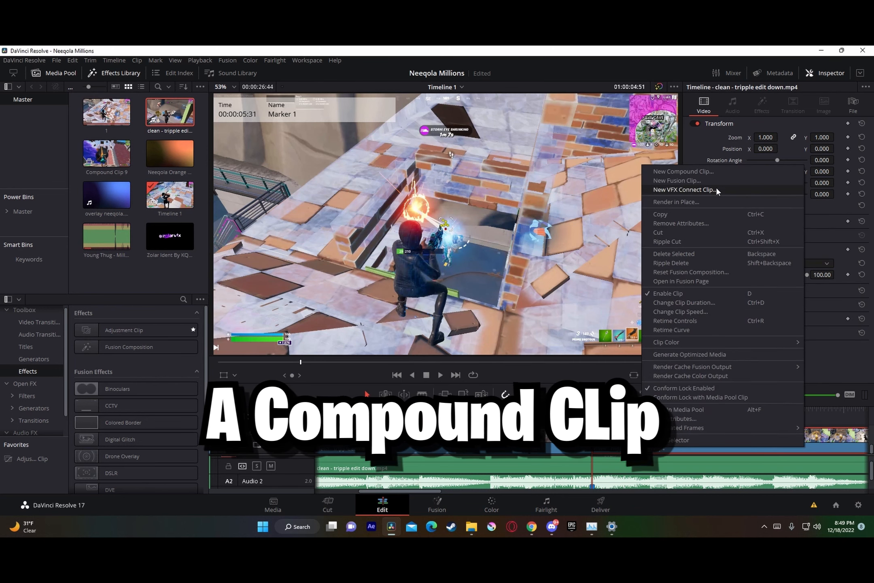
{"action": "left_click", "coordinate": [716, 172]}
{"action": "type", "text": "2"}
{"action": "left_click", "coordinate": [500, 311]}
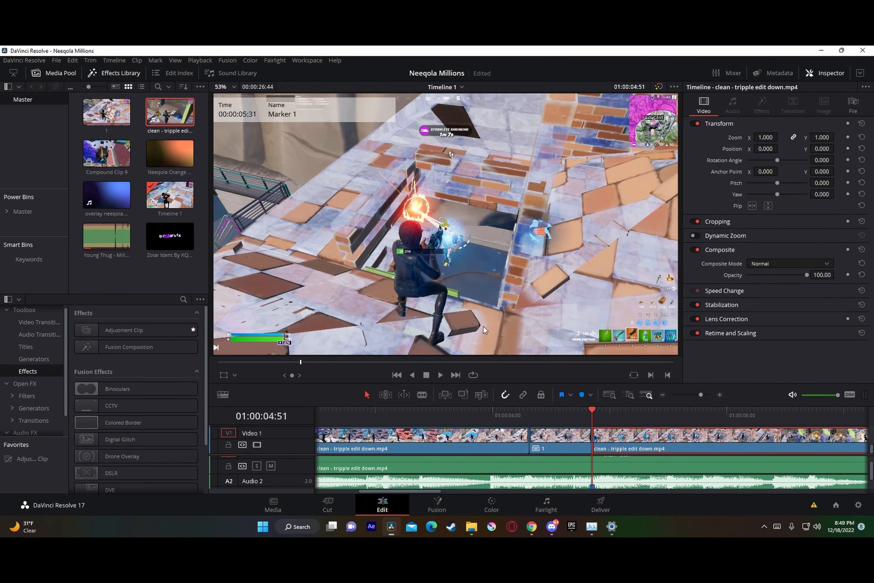
Step: Open compound clip 1 in the Fusion page
{"action": "left_click_drag", "start_coordinate": [700, 395], "coordinate": [699, 394]}
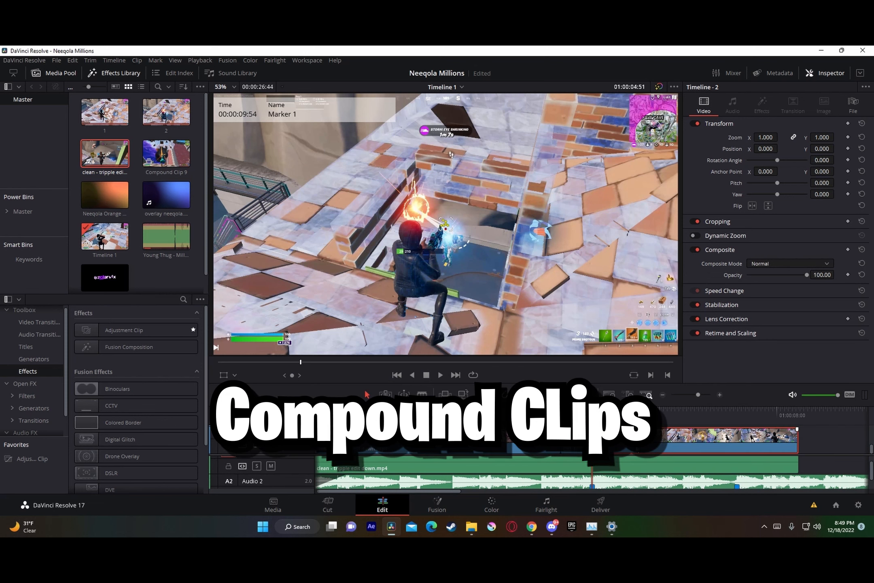
{"action": "left_click", "coordinate": [580, 441]}
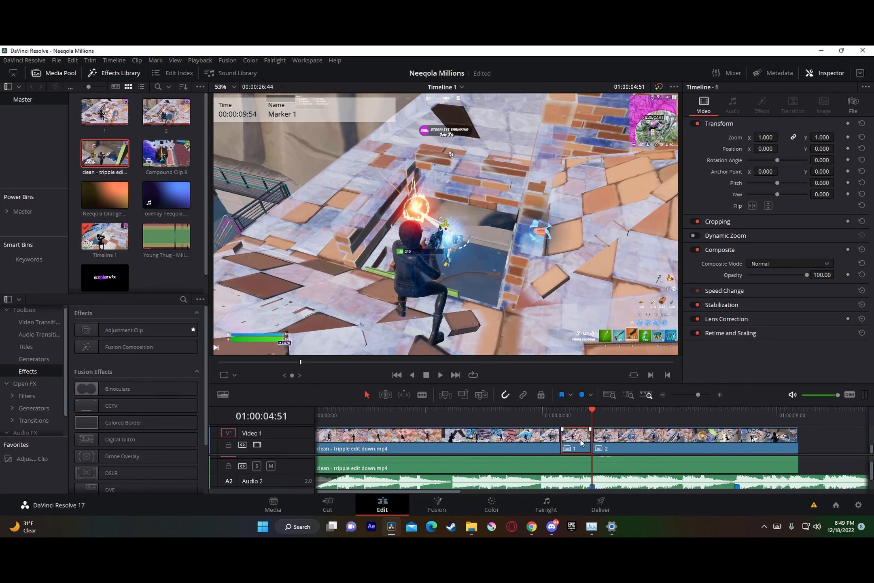
{"action": "right_click", "coordinate": [580, 442]}
{"action": "left_click", "coordinate": [640, 295]}
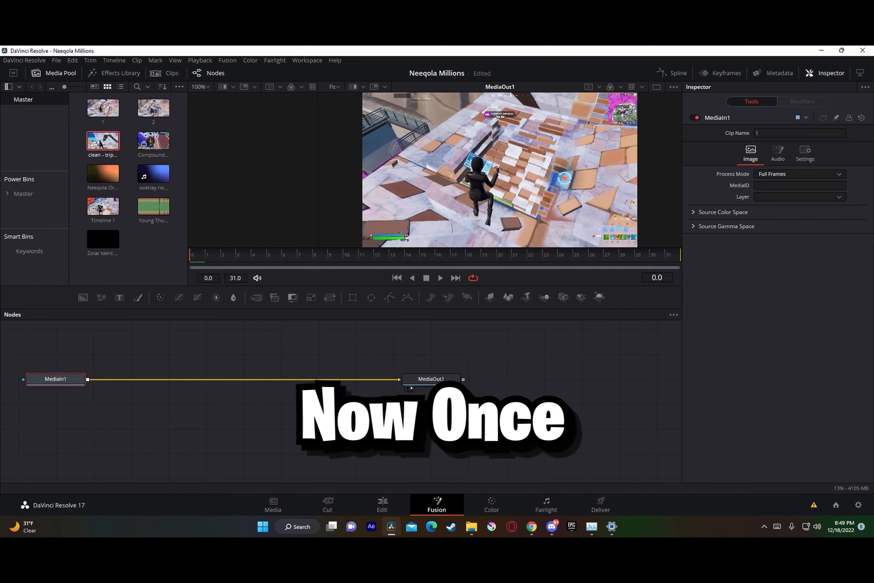
Step: Insert the preset Neeqola Velocity Part 1.setting from the Neeqola presets folder between MediaIn1 and MediaOut1
{"action": "left_click", "coordinate": [473, 528]}
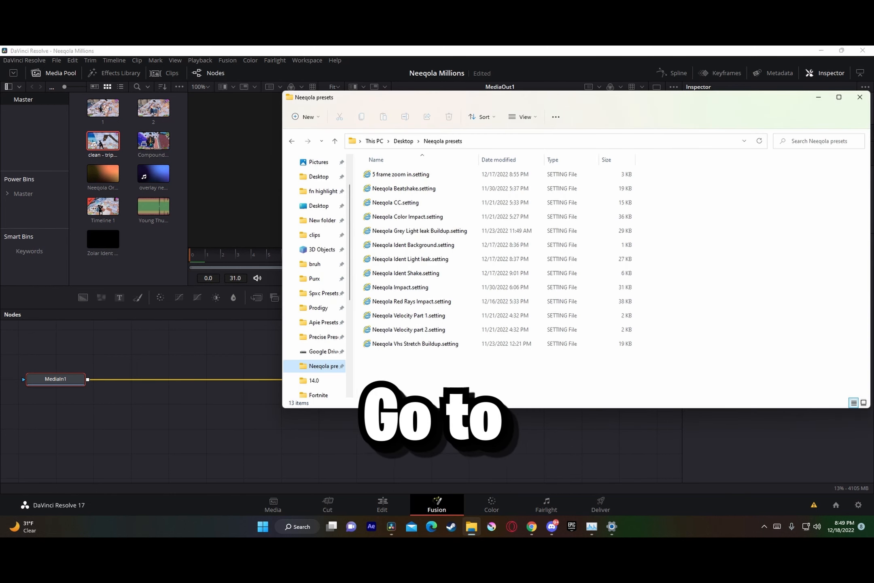
{"action": "left_click", "coordinate": [427, 320]}
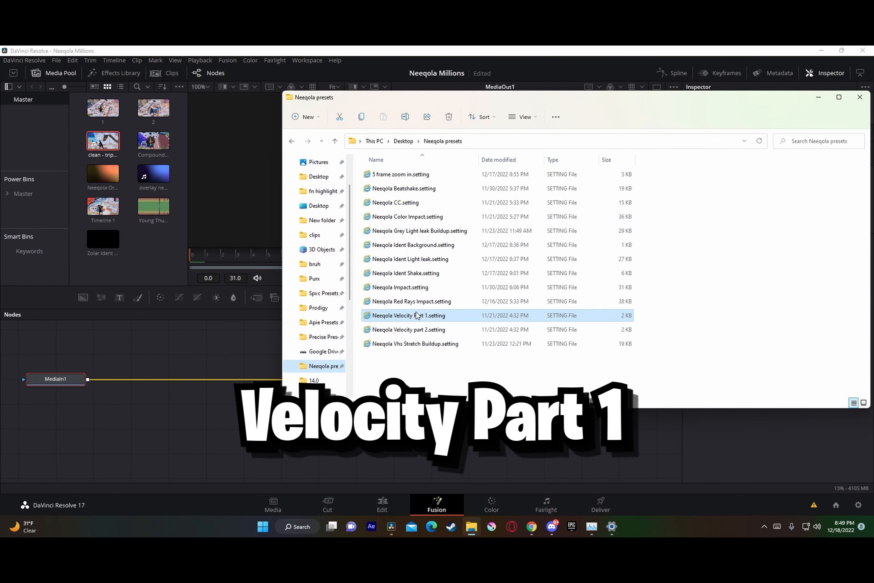
{"action": "left_click_drag", "start_coordinate": [272, 370], "coordinate": [263, 378]}
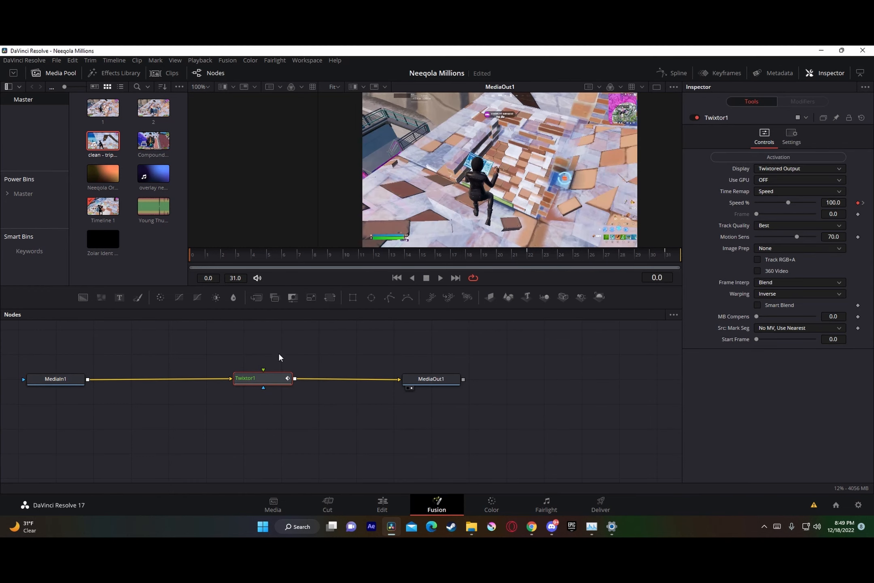
Step: Return to the Edit page and open compound clip 2 in the Fusion page
{"action": "left_click", "coordinate": [399, 504]}
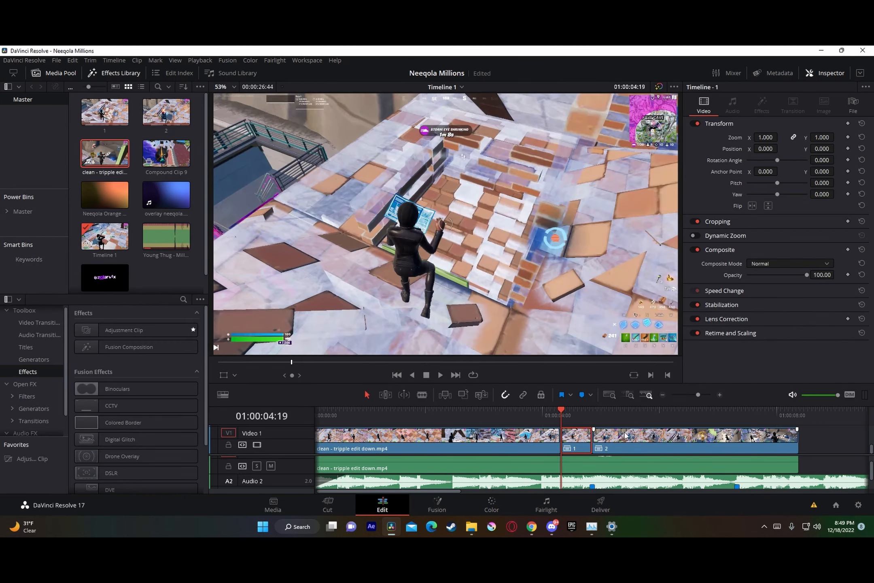
{"action": "left_click_drag", "start_coordinate": [570, 413], "coordinate": [592, 414]}
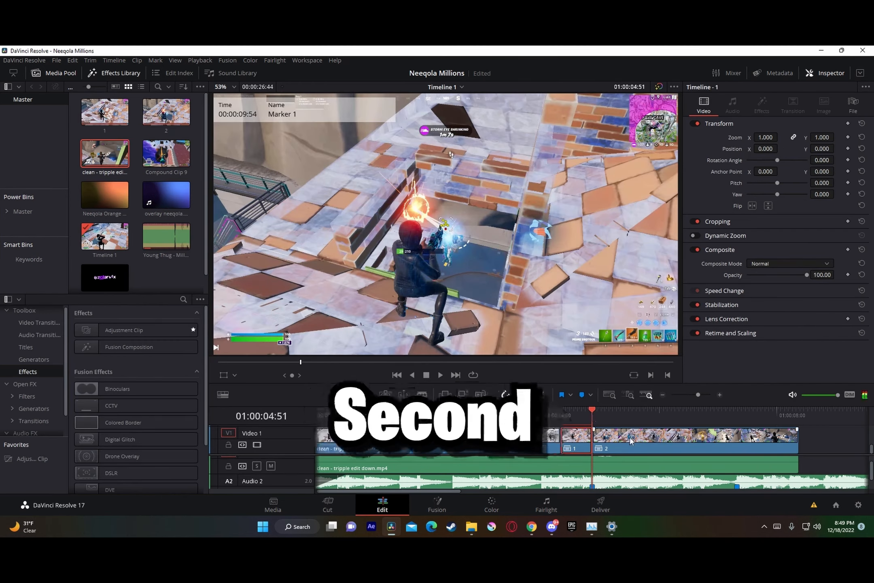
{"action": "right_click", "coordinate": [630, 437]}
{"action": "left_click", "coordinate": [708, 293]}
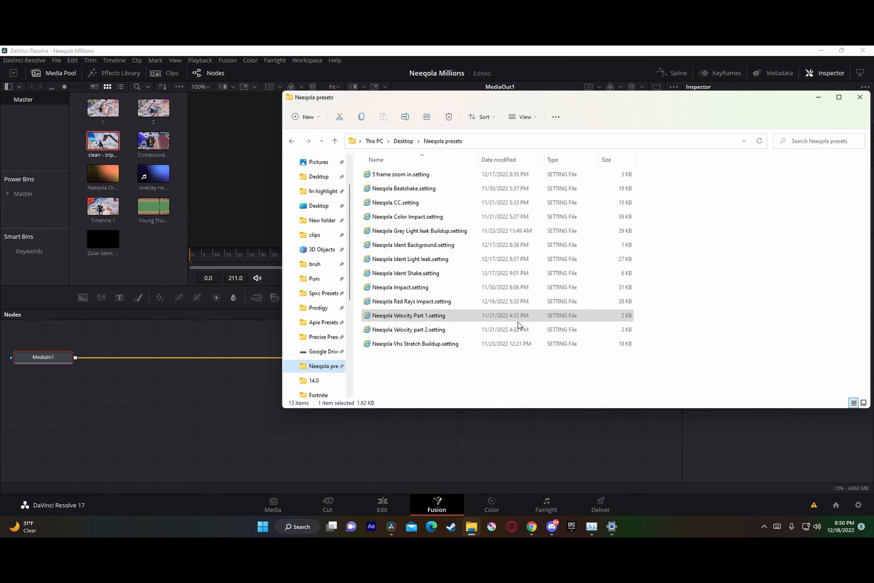
Step: Insert the preset Neeqola Velocity part 2.setting between MediaIn1 and MediaOut1, and return to the Edit page
{"action": "left_click_drag", "start_coordinate": [518, 329], "coordinate": [403, 334]}
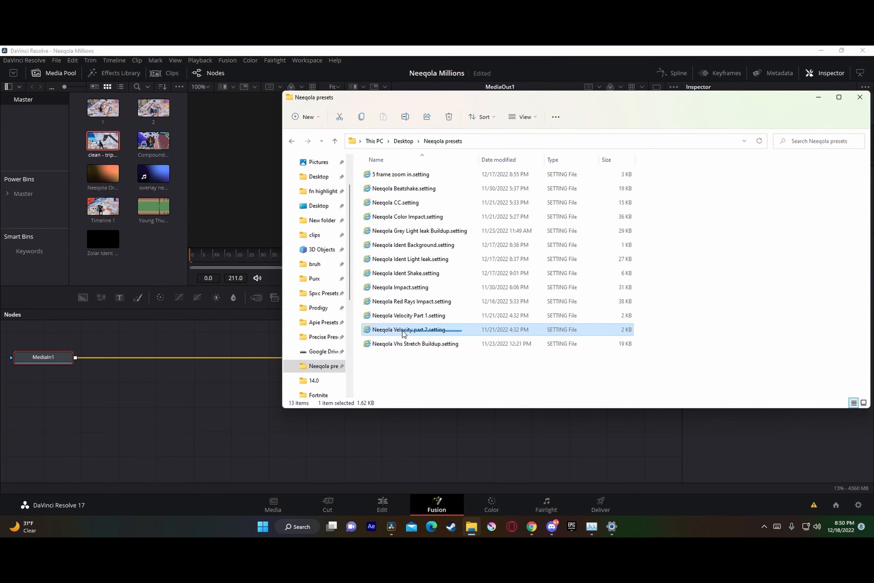
{"action": "left_click", "coordinate": [266, 410]}
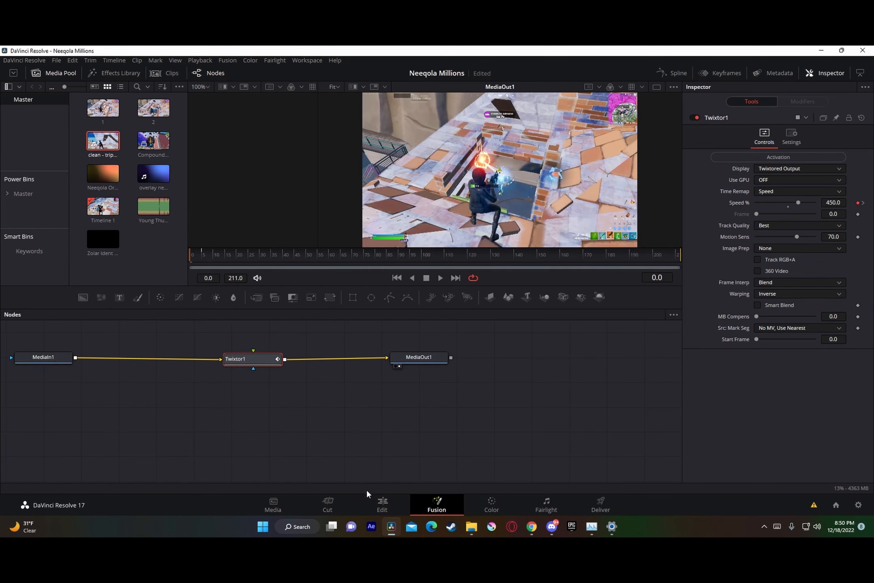
{"action": "left_click", "coordinate": [382, 505]}
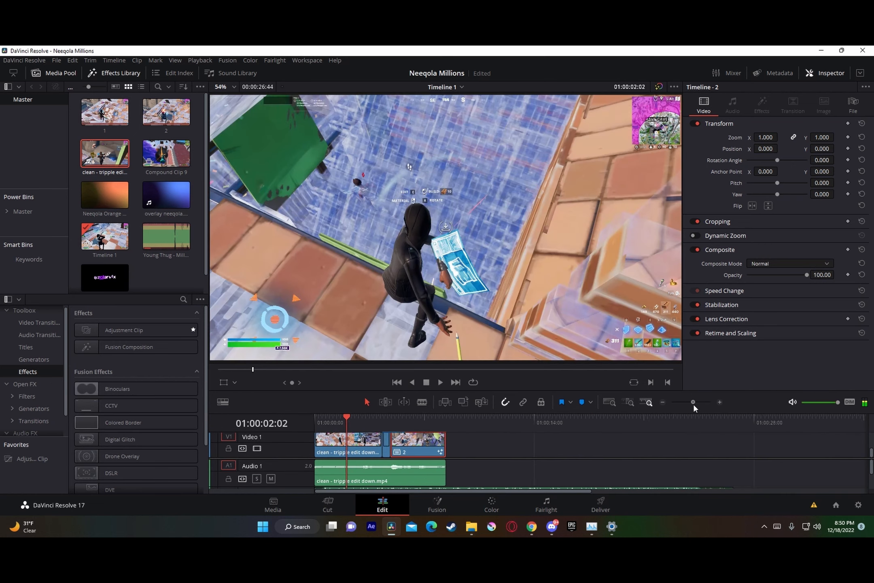
Step: Play the timeline through compound clips 1 and 2 to review the velocity effect
{"action": "left_click_drag", "start_coordinate": [693, 403], "coordinate": [698, 403]}
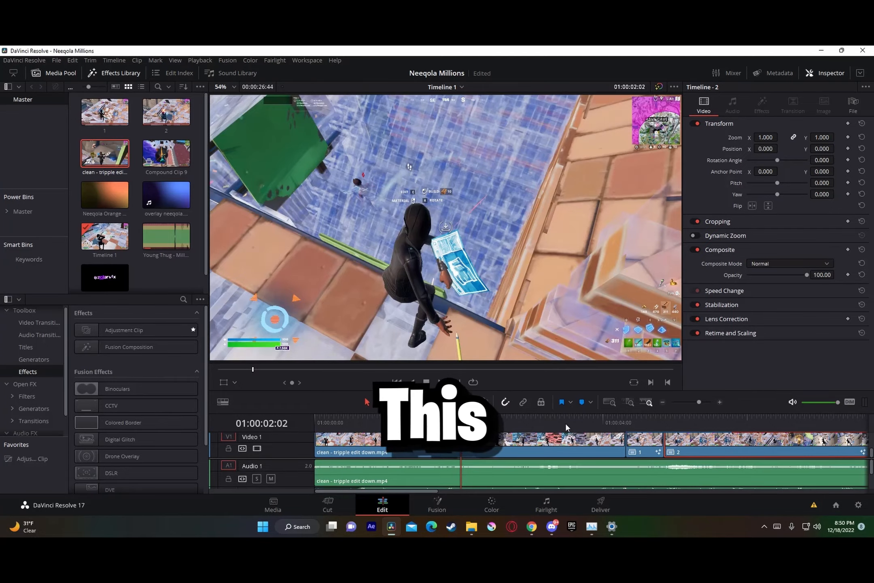
{"action": "key", "text": "space"}
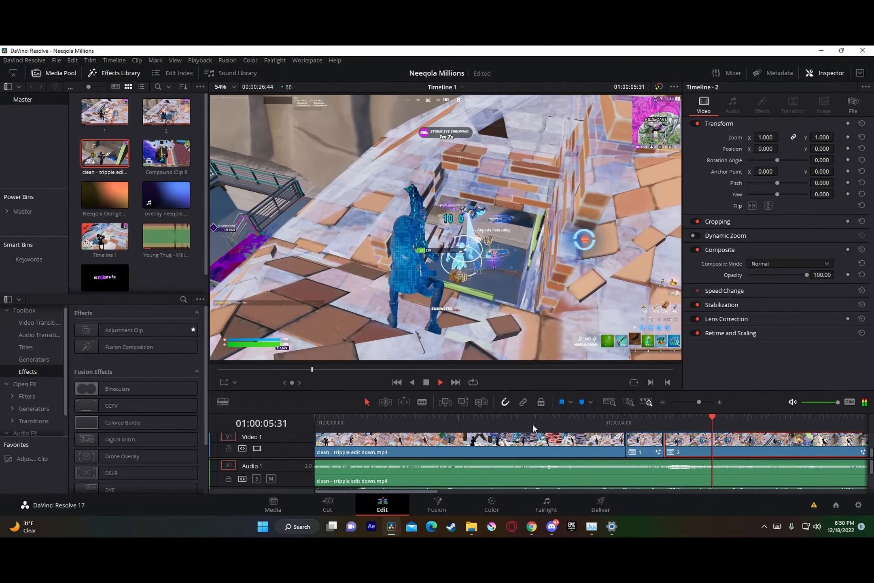
{"action": "key", "text": "space"}
Step: Place an adjustment clip on Video 2 starting at the shot marker, 01:00:04:51
{"action": "left_click_drag", "start_coordinate": [607, 420], "coordinate": [696, 405]}
{"action": "scroll", "coordinate": [684, 452], "scroll_direction": "up", "scroll_amount": 1}
{"action": "scroll", "coordinate": [563, 445], "scroll_direction": "down", "scroll_amount": 1}
{"action": "scroll", "coordinate": [560, 450], "scroll_direction": "up", "scroll_amount": 1}
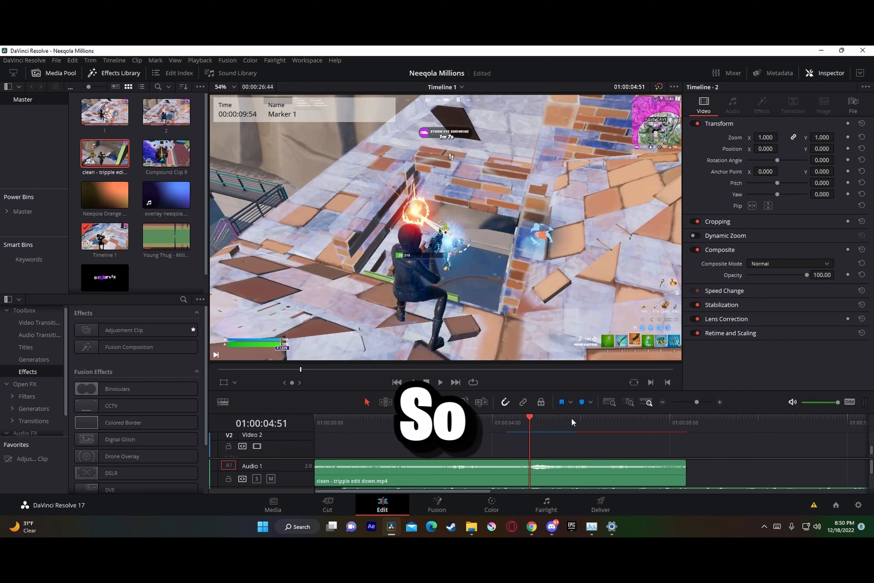
{"action": "left_click_drag", "start_coordinate": [190, 330], "coordinate": [524, 437]}
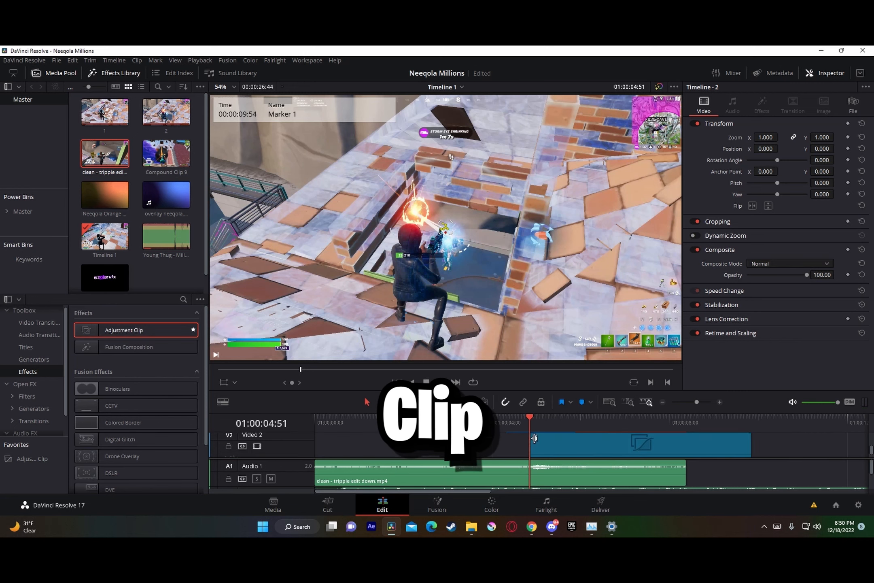
Step: Open the Video 2 adjustment clip in the Fusion page
{"action": "left_click", "coordinate": [560, 439]}
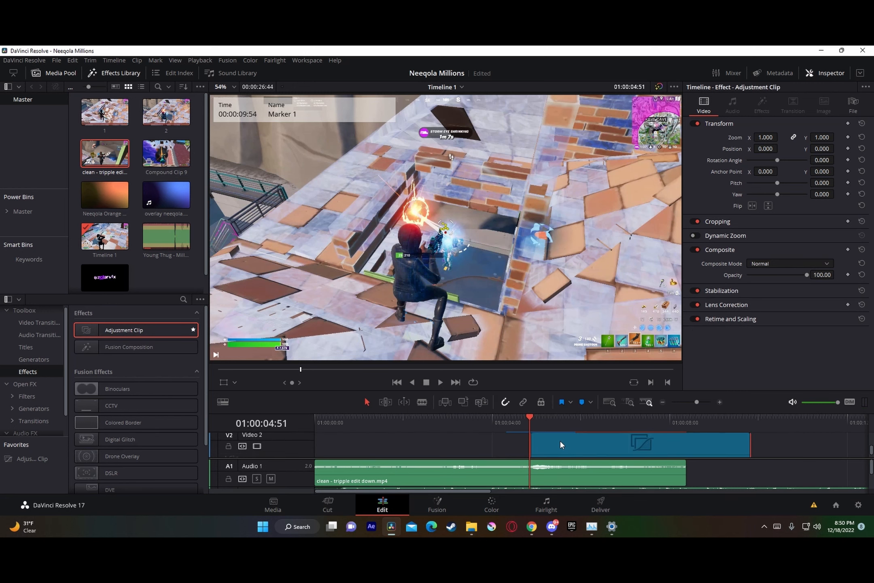
{"action": "right_click", "coordinate": [560, 439]}
{"action": "left_click", "coordinate": [609, 388]}
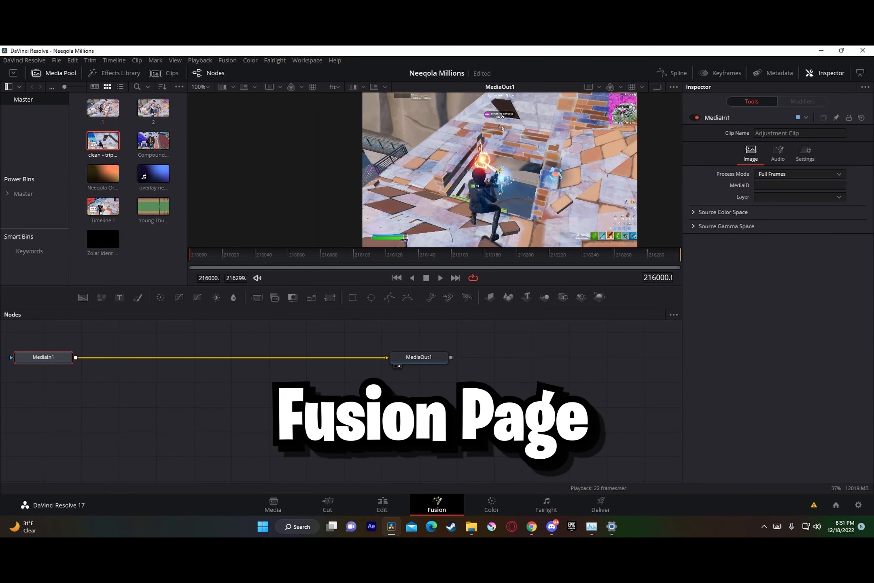
Step: Add the preset Neeqola Red Rays Impact.setting from the Neeqola presets folder to the node graph
{"action": "left_click", "coordinate": [472, 526]}
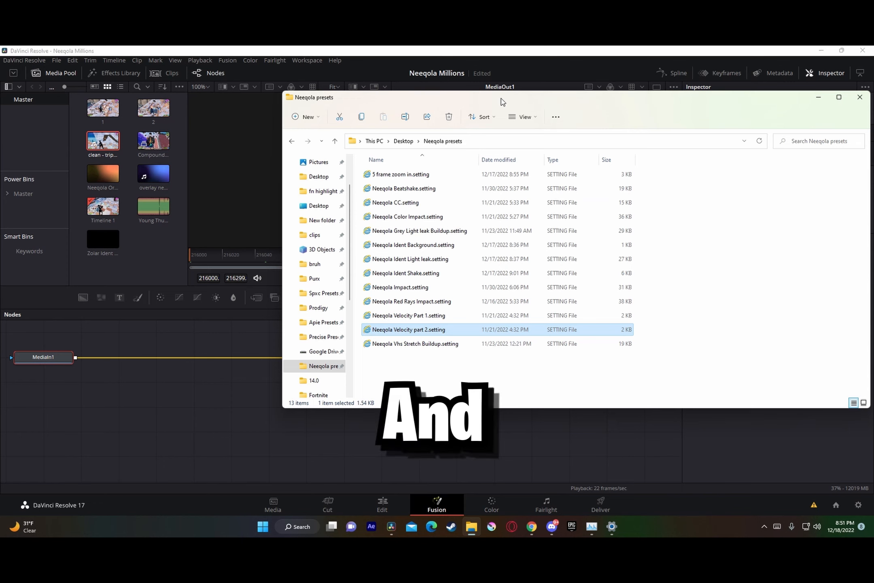
{"action": "left_click_drag", "start_coordinate": [500, 102], "coordinate": [645, 130]}
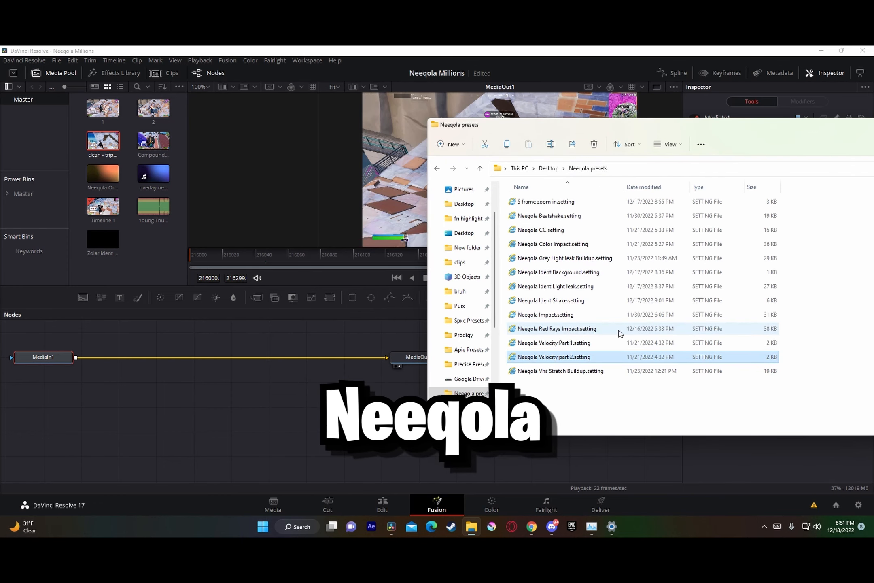
{"action": "left_click", "coordinate": [581, 329]}
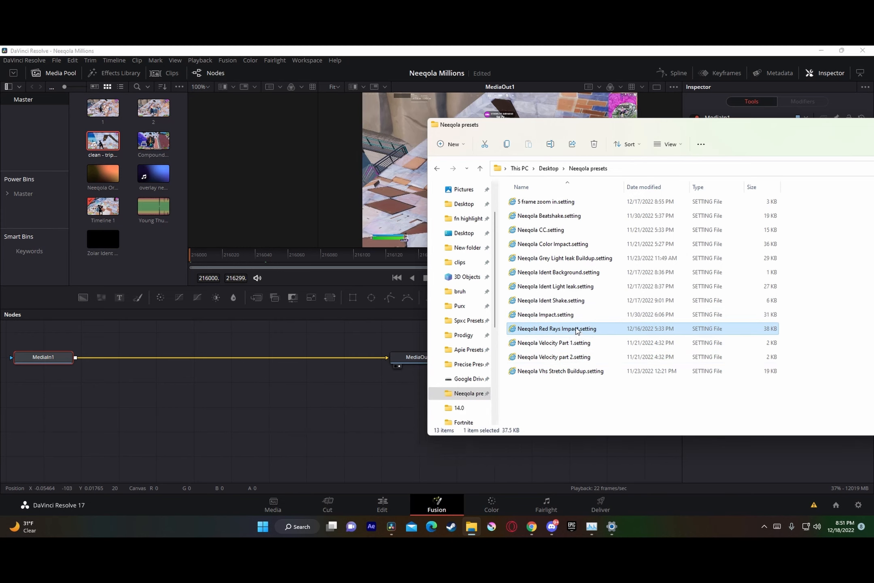
{"action": "left_click_drag", "start_coordinate": [574, 330], "coordinate": [317, 400]}
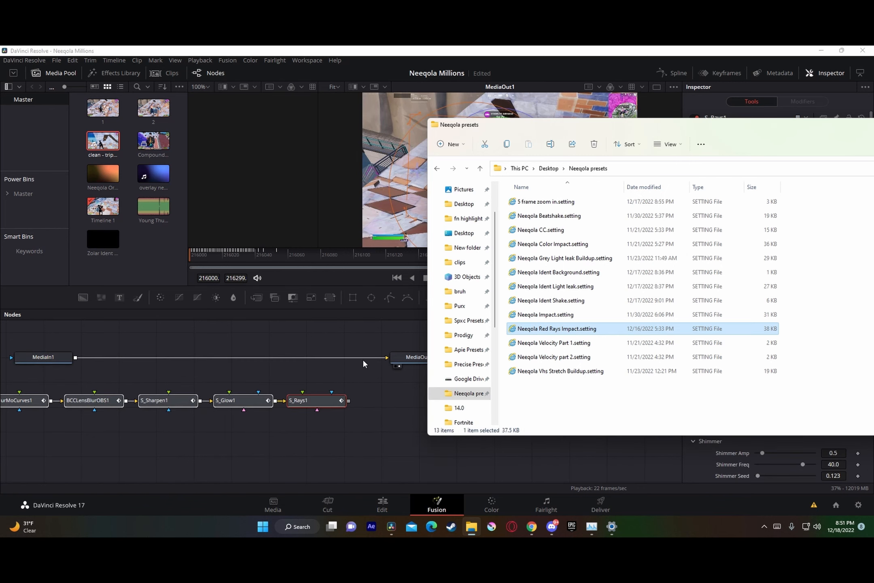
Step: Connect MediaIn1 to the S_Shake1_1 node and the S_Rays1 output to MediaOut1
{"action": "left_click_drag", "start_coordinate": [369, 357], "coordinate": [58, 400]}
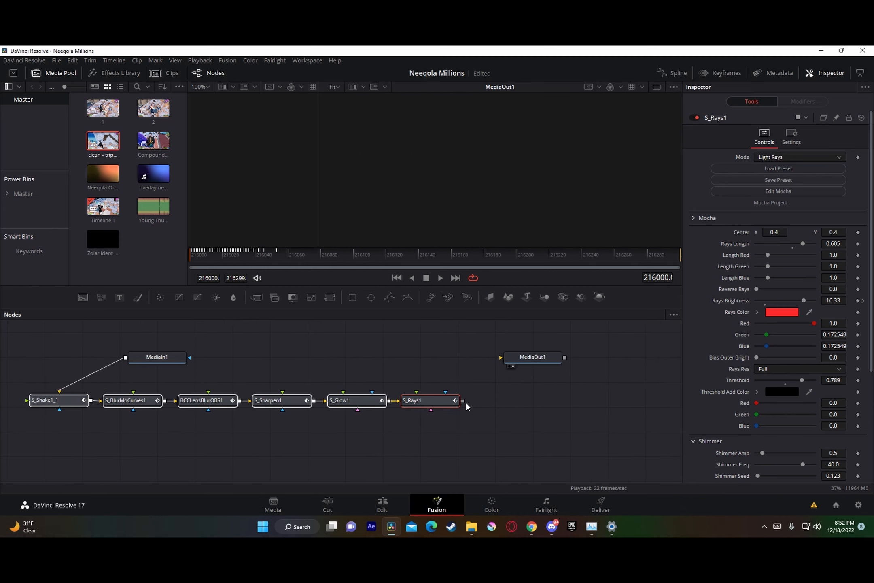
{"action": "left_click_drag", "start_coordinate": [463, 401], "coordinate": [501, 357]}
{"action": "left_click_drag", "start_coordinate": [209, 405], "coordinate": [297, 406]}
Step: Return to the Edit page and turn on Render Cache Color Output for the adjustment clip
{"action": "left_click", "coordinate": [389, 497]}
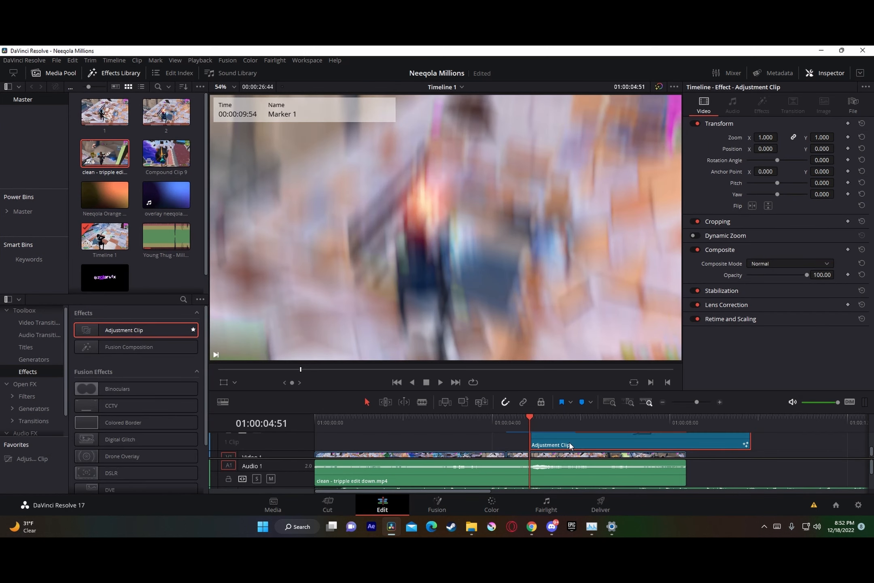
{"action": "right_click", "coordinate": [570, 444]}
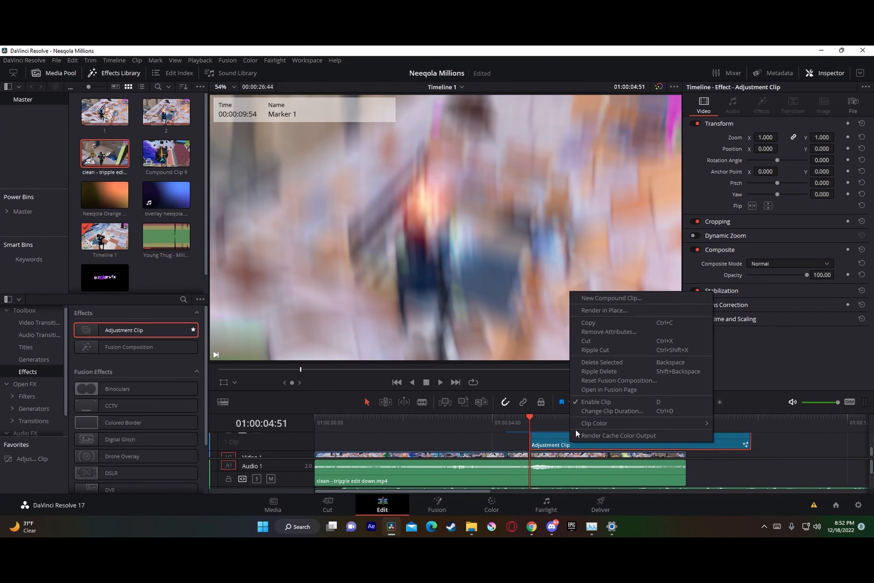
{"action": "left_click", "coordinate": [608, 435]}
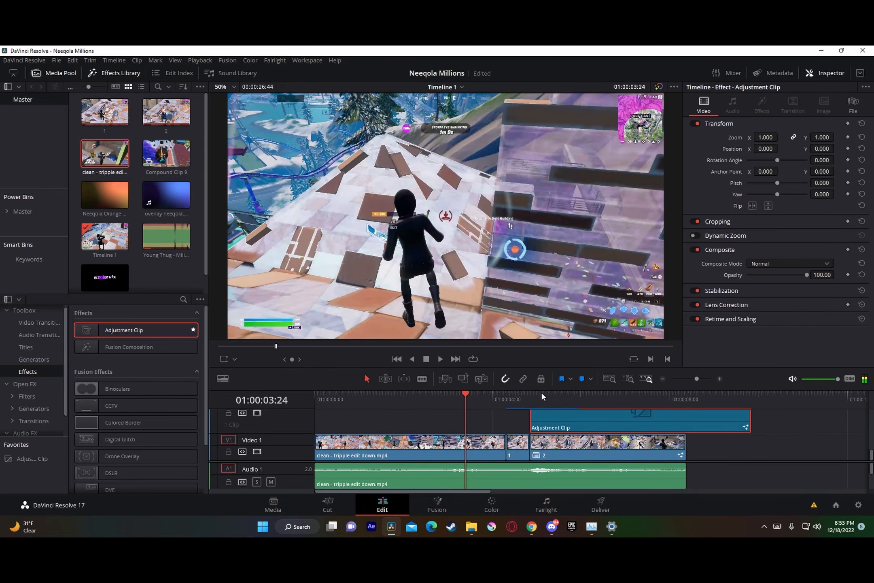
Step: Play back the impact effect over the marked shot and step between the edit points around it
{"action": "key", "text": "space"}
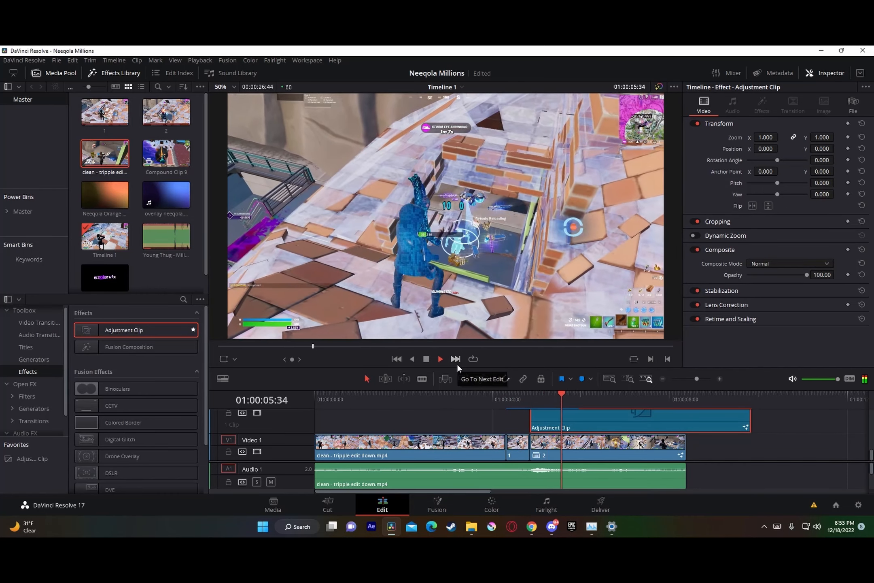
{"action": "key", "text": "Up"}
{"action": "key", "text": "Up"}
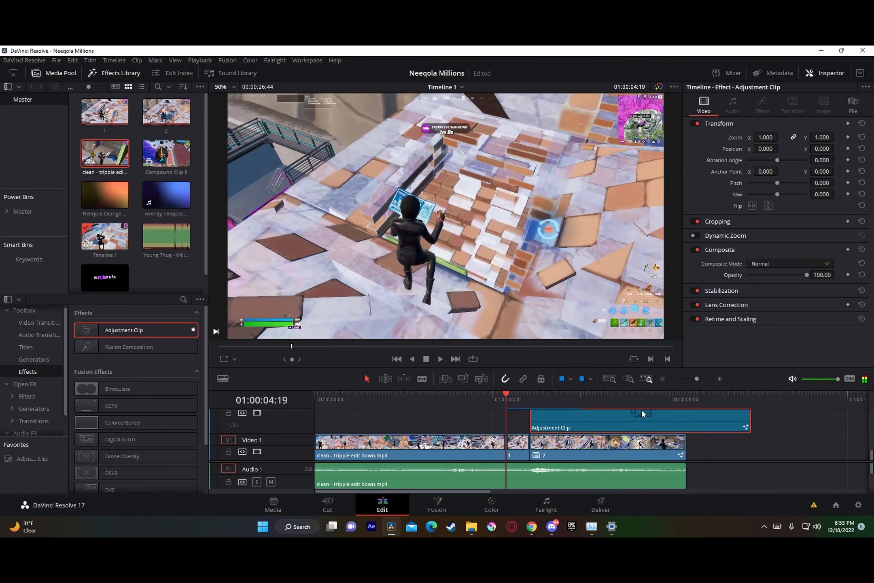
{"action": "scroll", "coordinate": [518, 416], "scroll_direction": "up", "scroll_amount": 1}
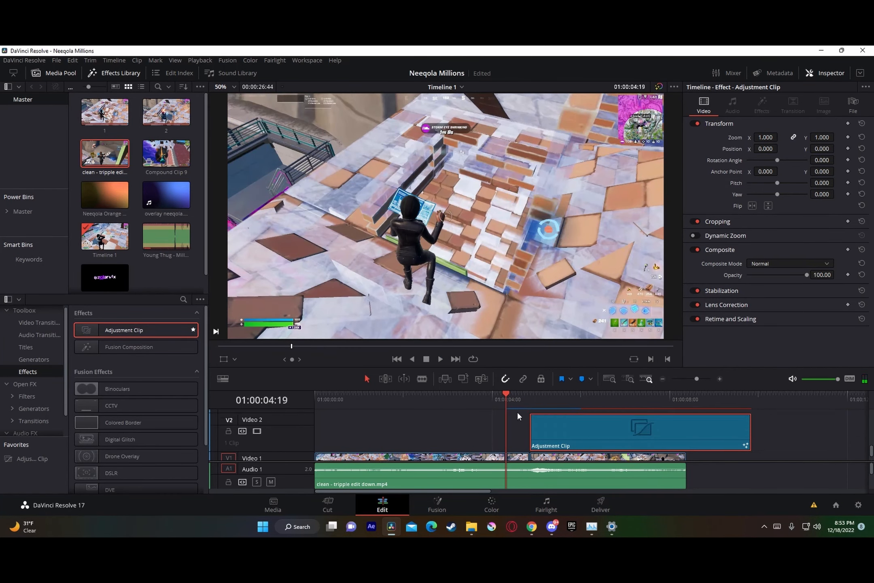
{"action": "key", "text": "Down"}
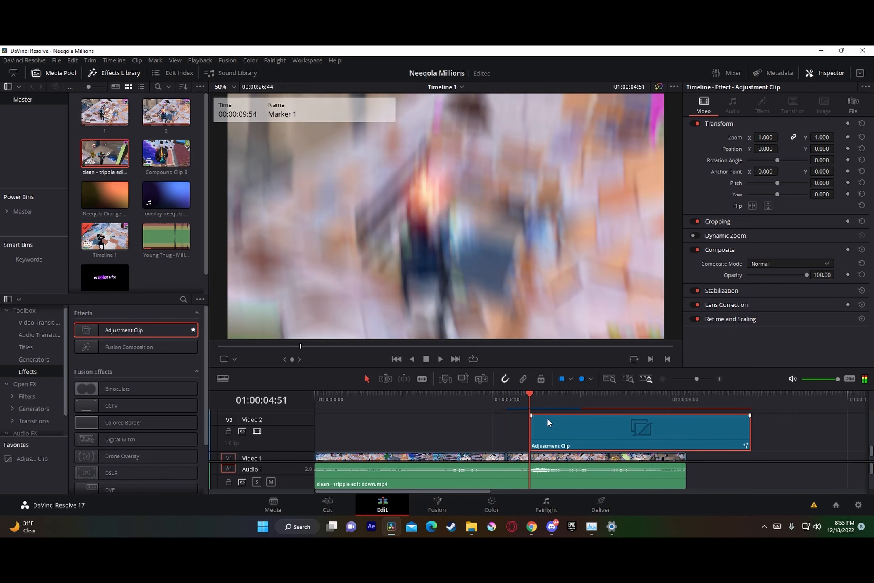
Step: Place a second adjustment clip on Video 3 near the start of the timeline and open it in the Fusion page
{"action": "scroll", "coordinate": [553, 421], "scroll_direction": "up", "scroll_amount": 1}
{"action": "scroll", "coordinate": [547, 427], "scroll_direction": "down", "scroll_amount": 1}
{"action": "scroll", "coordinate": [532, 423], "scroll_direction": "up", "scroll_amount": 1}
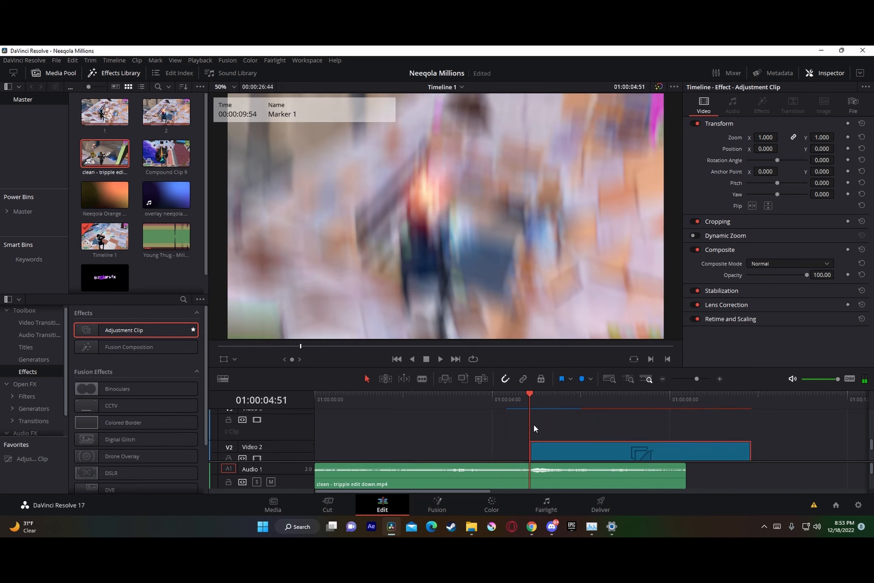
{"action": "left_click_drag", "start_coordinate": [159, 330], "coordinate": [331, 419]}
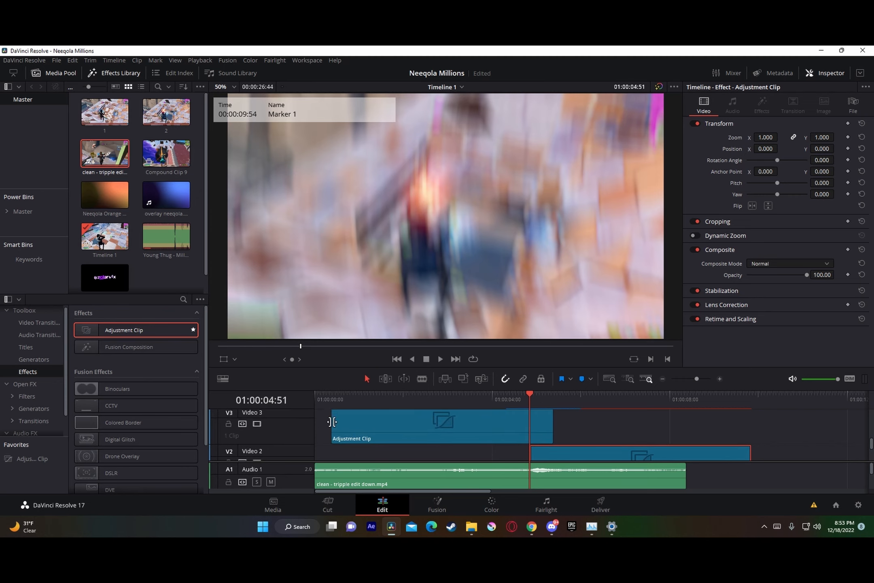
{"action": "right_click", "coordinate": [379, 426]}
{"action": "left_click", "coordinate": [420, 374]}
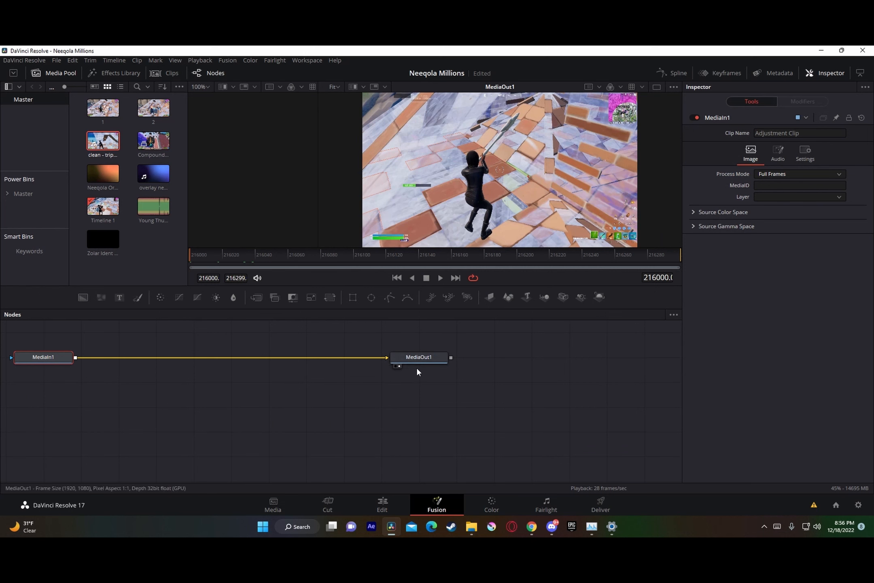
Step: Add the preset Neeqola Grey Light leak Buildup.setting and wire its nodes between MediaIn1 and MediaOut1, from S_Tint1 to S_LightLeak1
{"action": "left_click", "coordinate": [472, 526]}
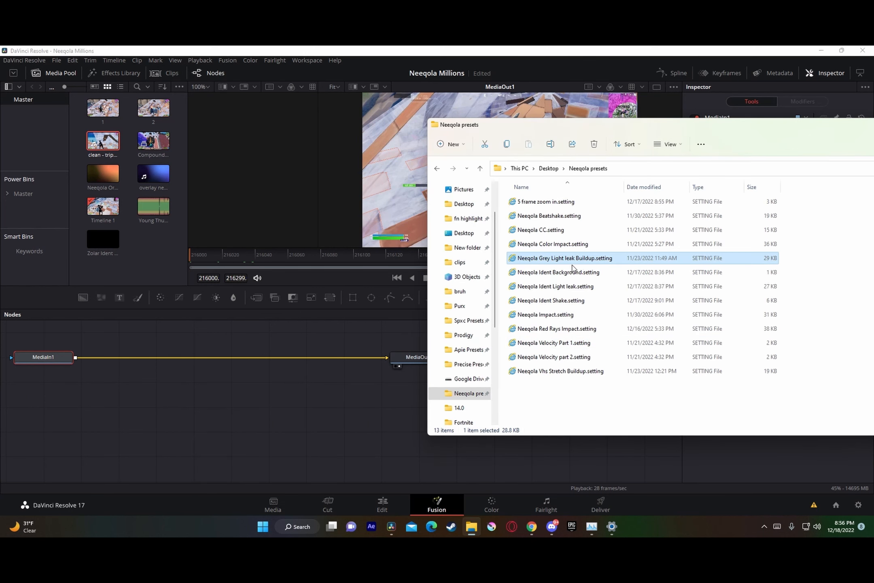
{"action": "left_click_drag", "start_coordinate": [603, 259], "coordinate": [507, 411]}
{"action": "left_click_drag", "start_coordinate": [367, 357], "coordinate": [58, 409]}
{"action": "left_click_drag", "start_coordinate": [551, 408], "coordinate": [420, 358]}
Step: Select all of the buildup preset's nodes and put the playhead at the end of their keyframes, frame 216035
{"action": "left_click", "coordinate": [248, 252]}
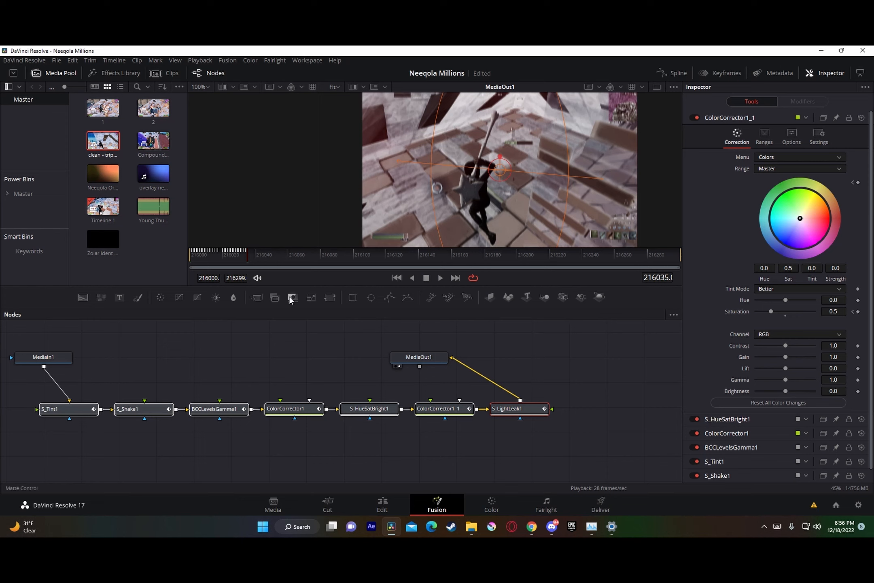
{"action": "key", "text": "Left"}
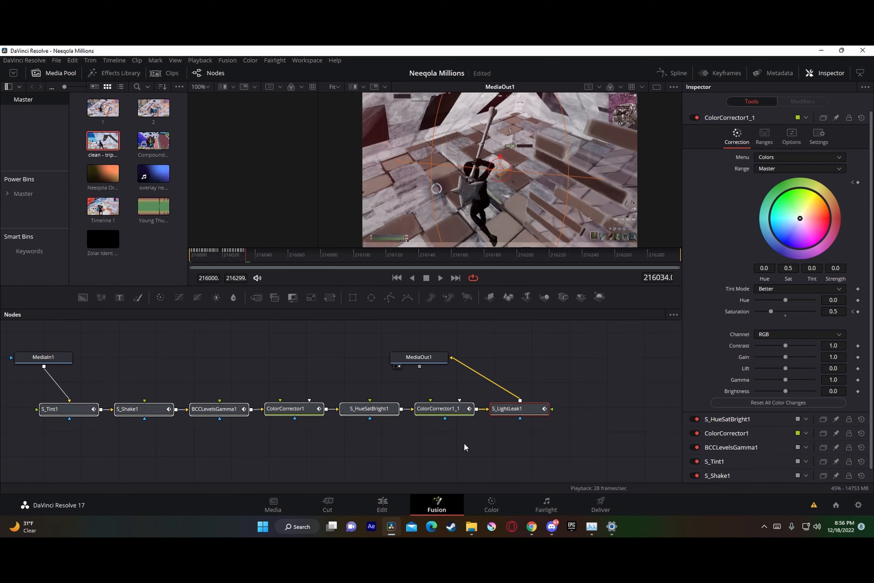
{"action": "left_click", "coordinate": [421, 408]}
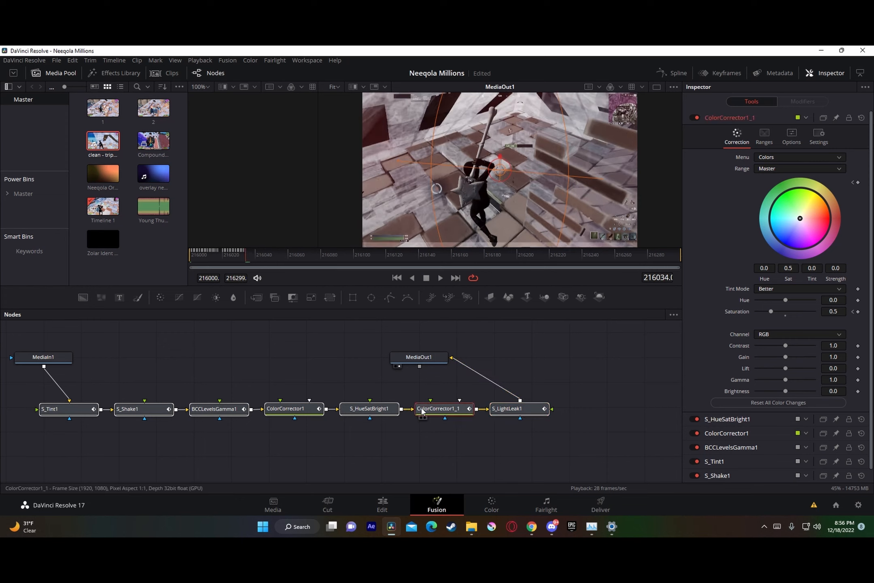
{"action": "left_click", "coordinate": [508, 396]}
{"action": "left_click", "coordinate": [141, 413]}
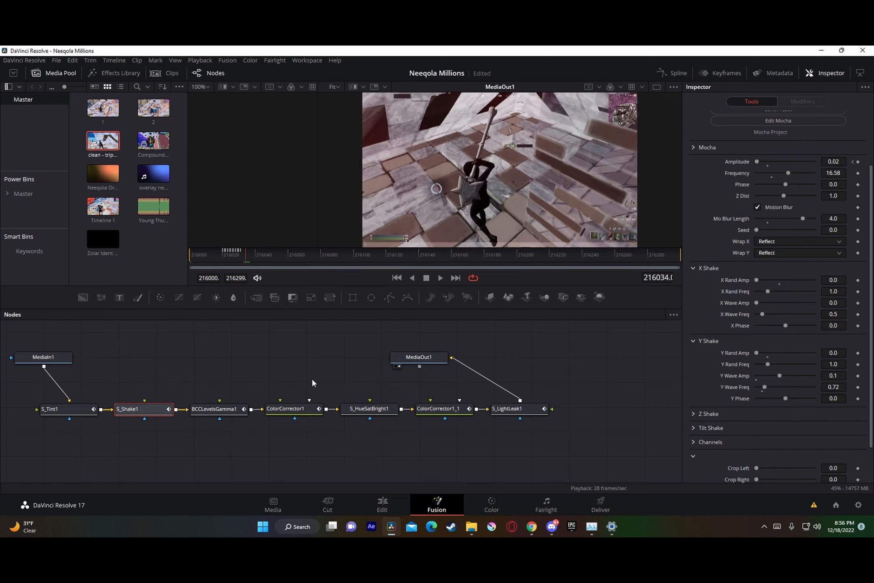
{"action": "left_click_drag", "start_coordinate": [52, 439], "coordinate": [589, 412]}
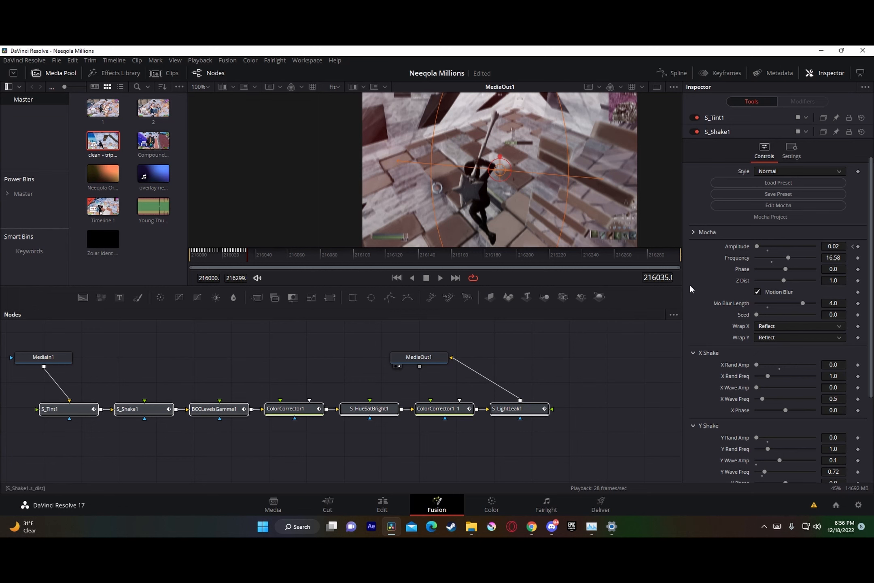
Step: Return to the Edit page and split the Video 3 adjustment clip at the playhead, 01:00:00:58
{"action": "left_click", "coordinate": [392, 501]}
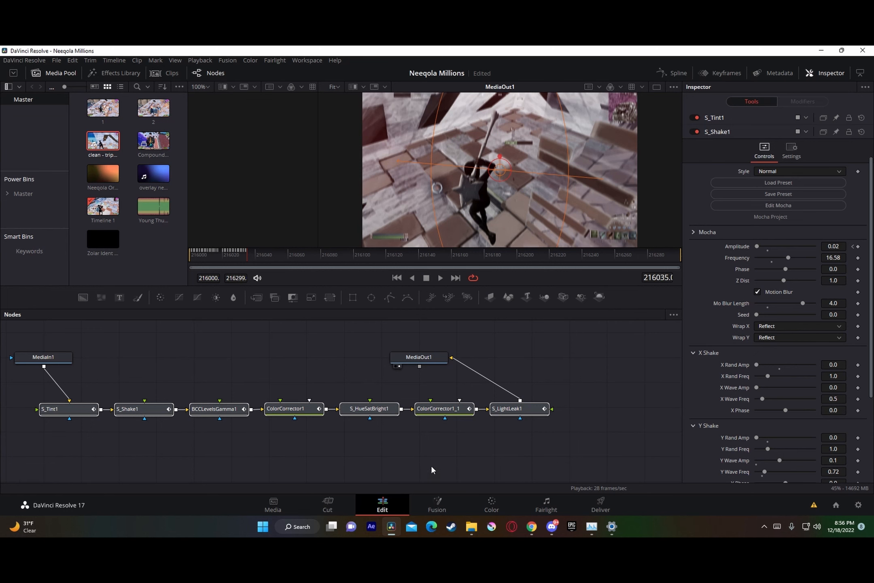
{"action": "key", "text": "ctrl+b"}
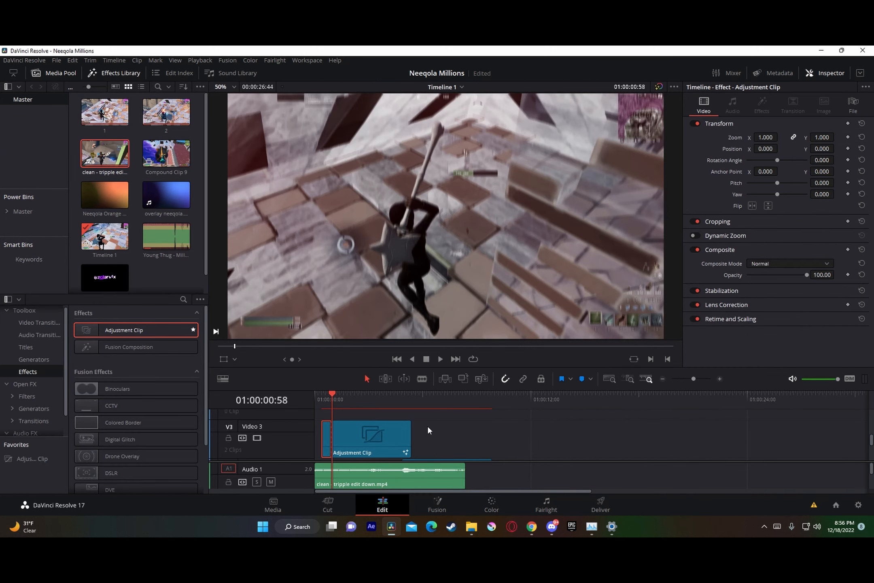
Step: Delete the Video 3 adjustment clip's remainder after the cut and move the short buildup piece to end at 01:00:04:51, where the Video 2 clip begins
{"action": "left_click", "coordinate": [380, 441]}
{"action": "key", "text": "Delete"}
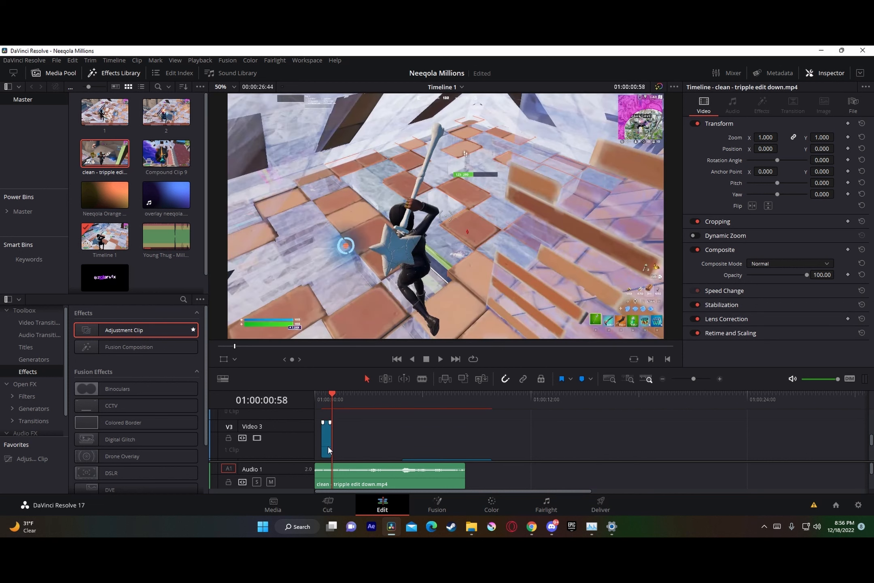
{"action": "left_click_drag", "start_coordinate": [331, 444], "coordinate": [391, 445]}
{"action": "scroll", "coordinate": [412, 435], "scroll_direction": "down", "scroll_amount": 1}
{"action": "left_click_drag", "start_coordinate": [366, 400], "coordinate": [410, 401]}
{"action": "key", "text": "Up"}
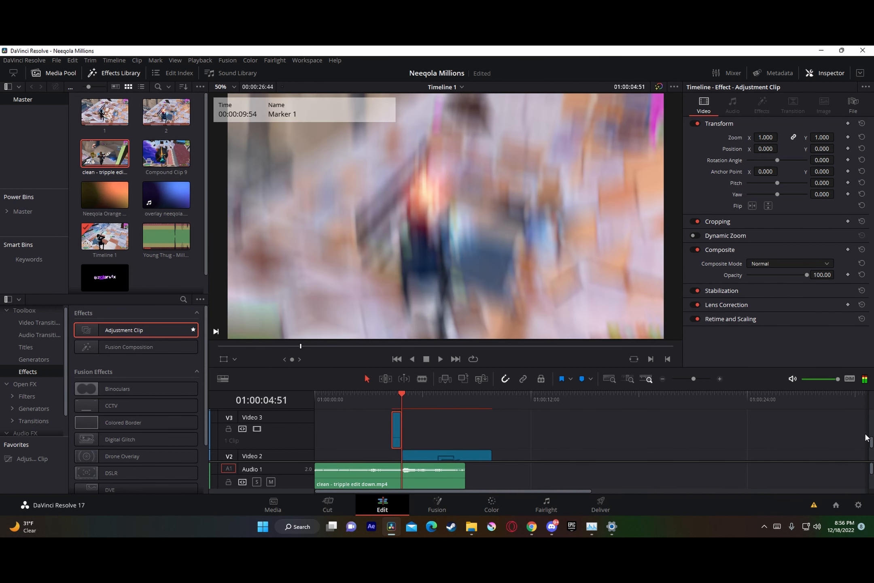
Step: Turn on Render Cache Color Output for the buildup adjustment clip and play back the section around it from 01:00:03:16
{"action": "scroll", "coordinate": [477, 412], "scroll_direction": "down", "scroll_amount": 2}
{"action": "left_click", "coordinate": [700, 379]}
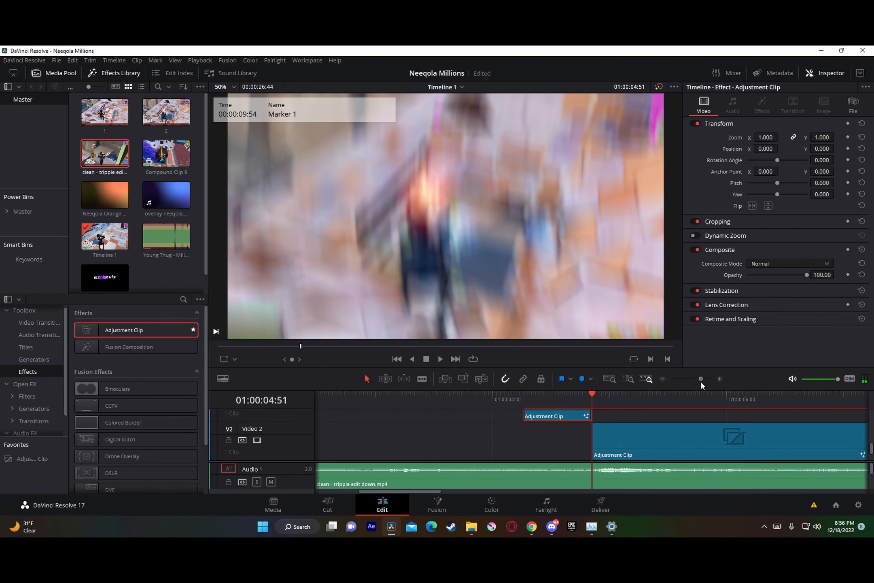
{"action": "scroll", "coordinate": [567, 420], "scroll_direction": "up", "scroll_amount": 1}
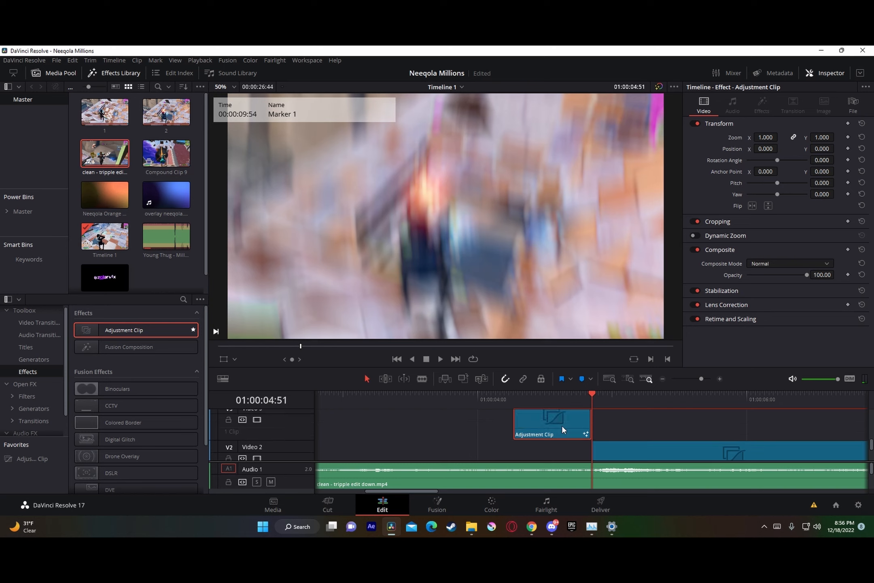
{"action": "right_click", "coordinate": [561, 426]}
{"action": "right_click", "coordinate": [569, 421]}
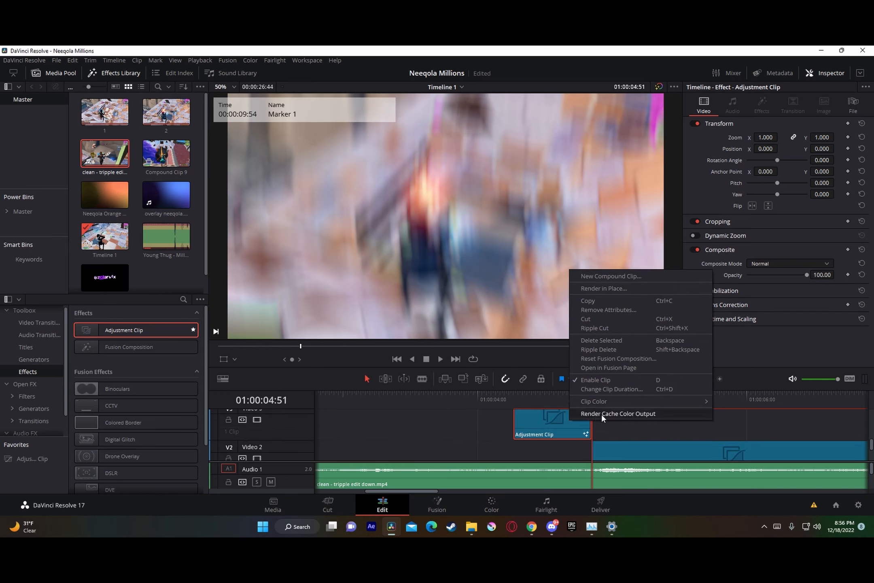
{"action": "left_click", "coordinate": [601, 414]}
{"action": "right_click", "coordinate": [568, 419]}
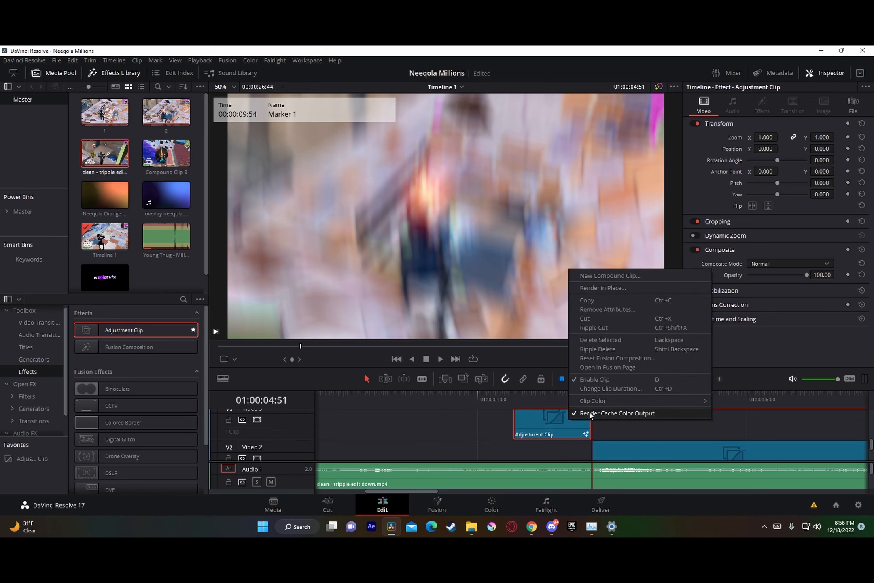
{"action": "left_click", "coordinate": [469, 425]}
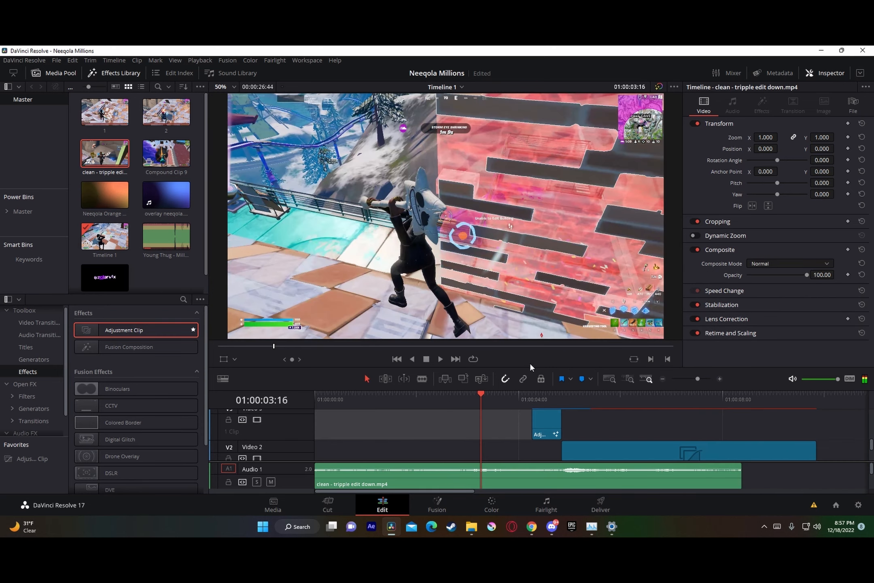
{"action": "left_click", "coordinate": [440, 358]}
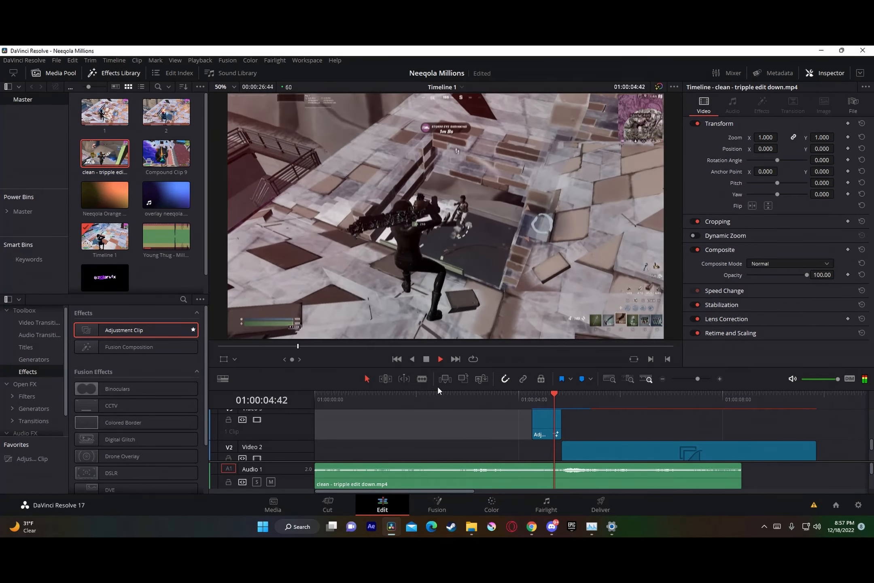
{"action": "key", "text": "space"}
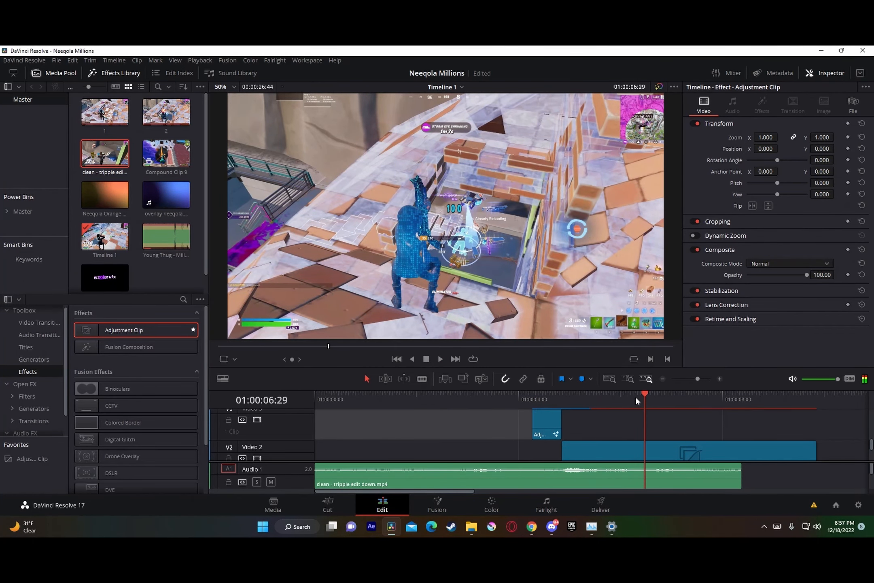
Step: Place a new adjustment clip on Video 4 at 01:00:04:16, aligned with the start of the buildup clip, and open it in the Fusion page
{"action": "left_click_drag", "start_coordinate": [634, 396], "coordinate": [530, 402]}
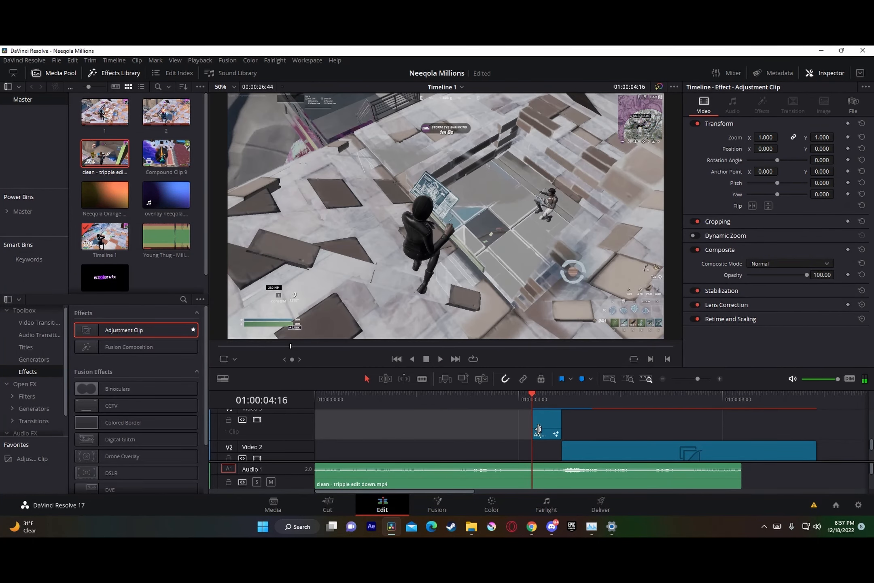
{"action": "left_click", "coordinate": [544, 431]}
{"action": "scroll", "coordinate": [542, 423], "scroll_direction": "up", "scroll_amount": 3}
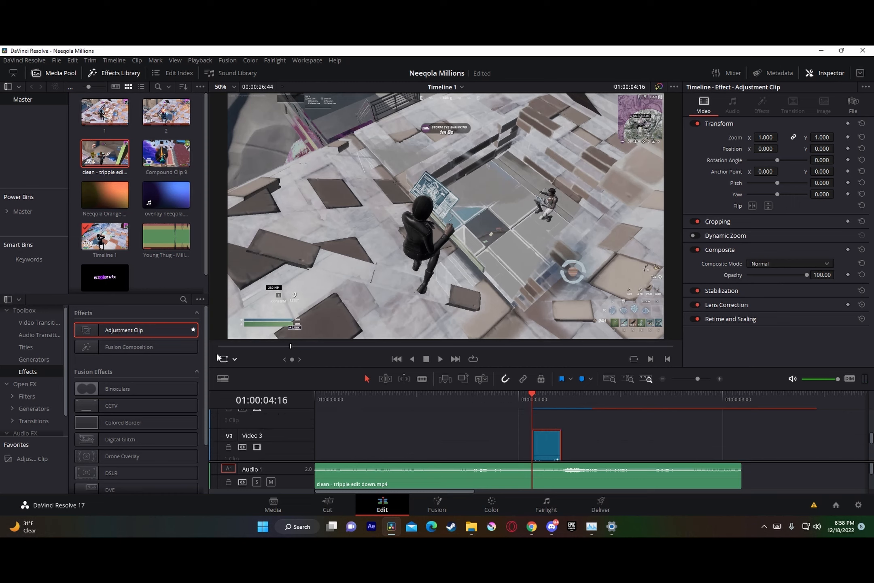
{"action": "left_click_drag", "start_coordinate": [144, 327], "coordinate": [525, 415]}
{"action": "right_click", "coordinate": [544, 418]}
{"action": "left_click", "coordinate": [591, 363]}
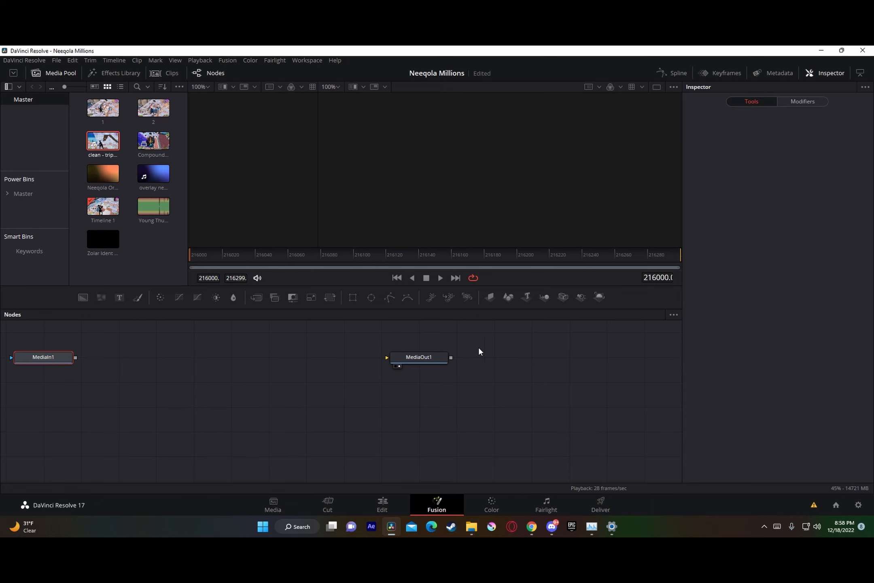
Step: Add a Color Corrector (CC) node between MediaIn1 and MediaOut1
{"action": "key", "text": "shift+space"}
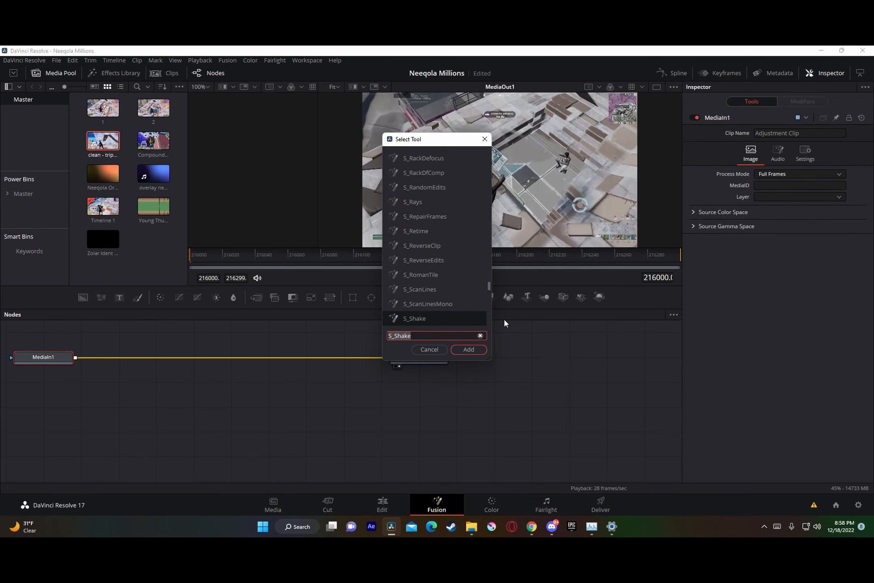
{"action": "type", "text": "color"}
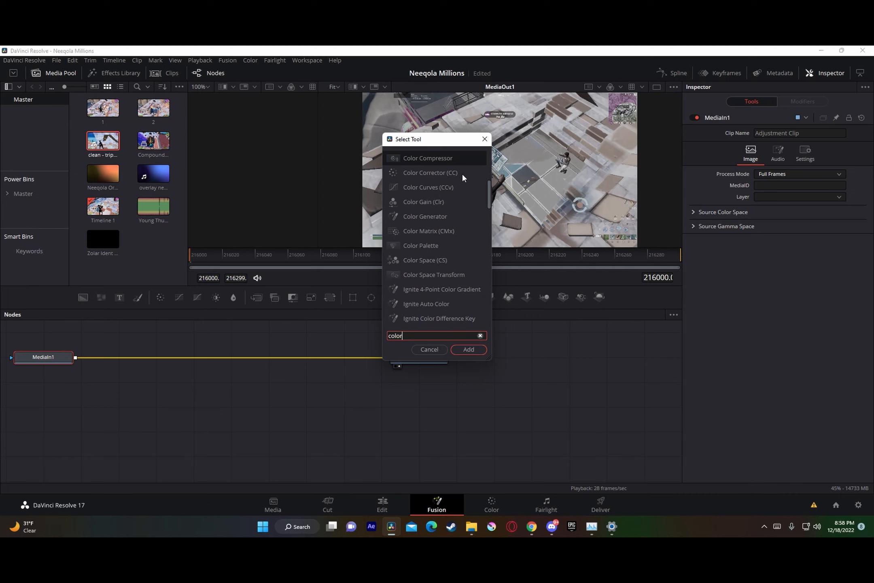
{"action": "left_click", "coordinate": [462, 172]}
{"action": "left_click", "coordinate": [468, 350]}
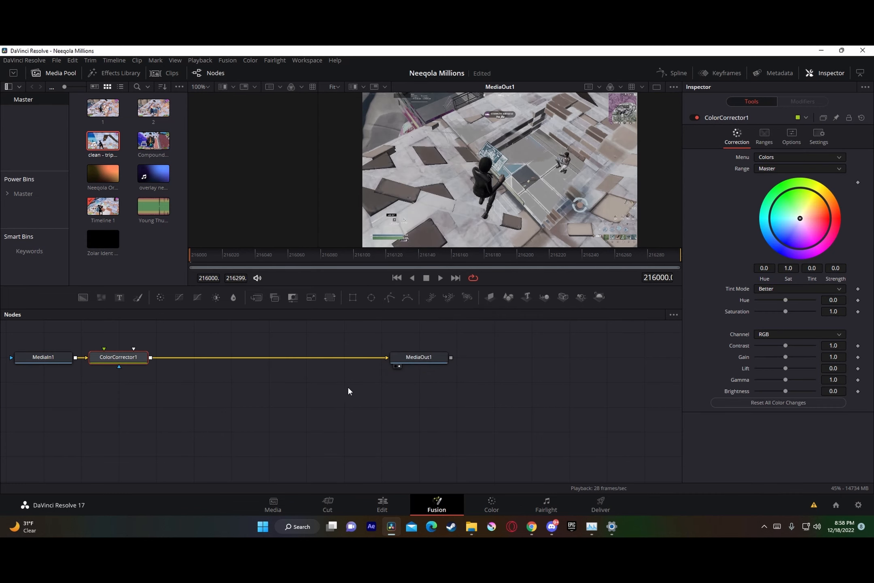
Step: Keyframe the color corrector's saturation at 1.0 on frame 216000 and at 0.25 on frame 216015
{"action": "left_click", "coordinate": [858, 311]}
{"action": "key", "text": "Right"}
{"action": "key", "text": "Right"}
{"action": "key", "text": "Right"}
{"action": "key", "text": "Right"}
{"action": "key", "text": "Right"}
{"action": "key", "text": "Right"}
{"action": "key", "text": "Right"}
{"action": "key", "text": "Right"}
{"action": "key", "text": "Right"}
{"action": "key", "text": "Right"}
{"action": "key", "text": "Right"}
{"action": "key", "text": "Right"}
{"action": "key", "text": "Right"}
{"action": "key", "text": "Right"}
{"action": "key", "text": "Right"}
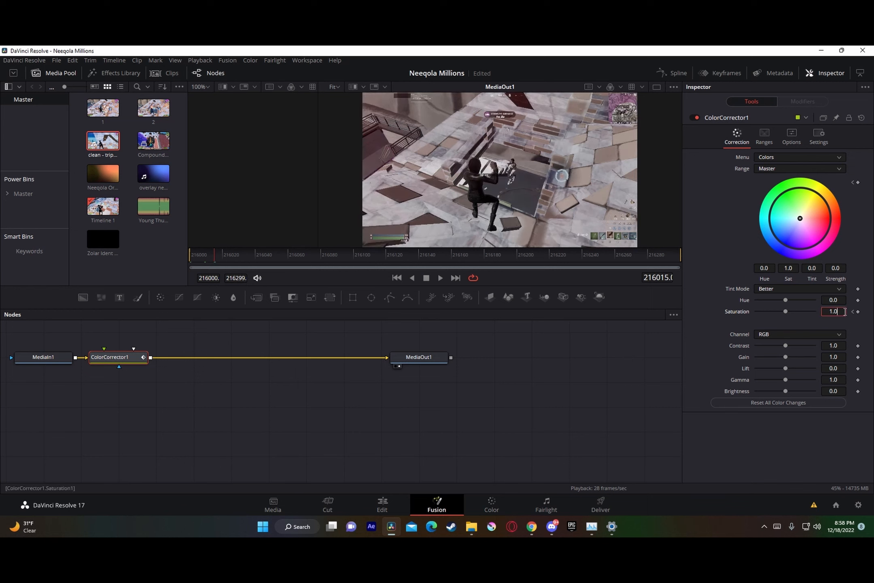
{"action": "type", "text": "5"}
{"action": "key", "text": "Tab"}
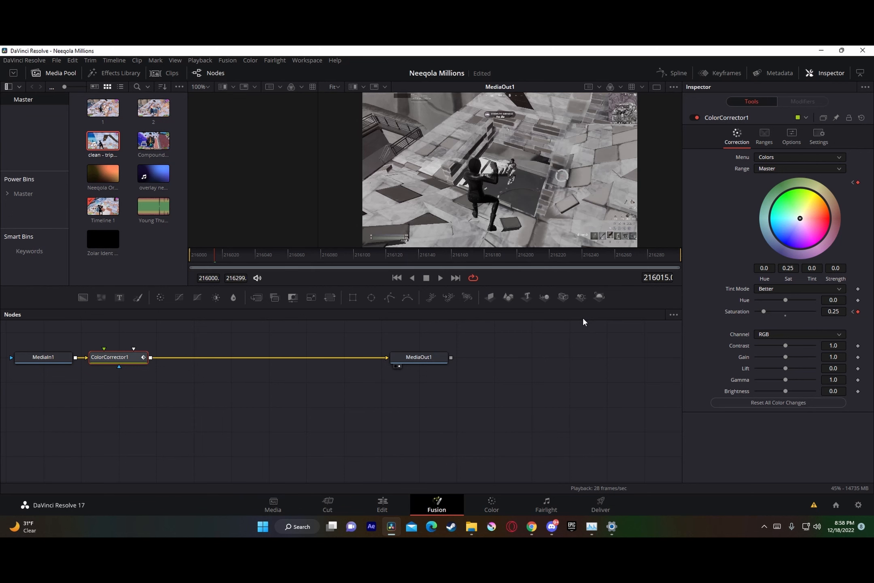
Step: Return to the Edit page, split the Video 4 adjustment clip at 01:00:04:32 and delete the part after the cut
{"action": "left_click", "coordinate": [384, 505]}
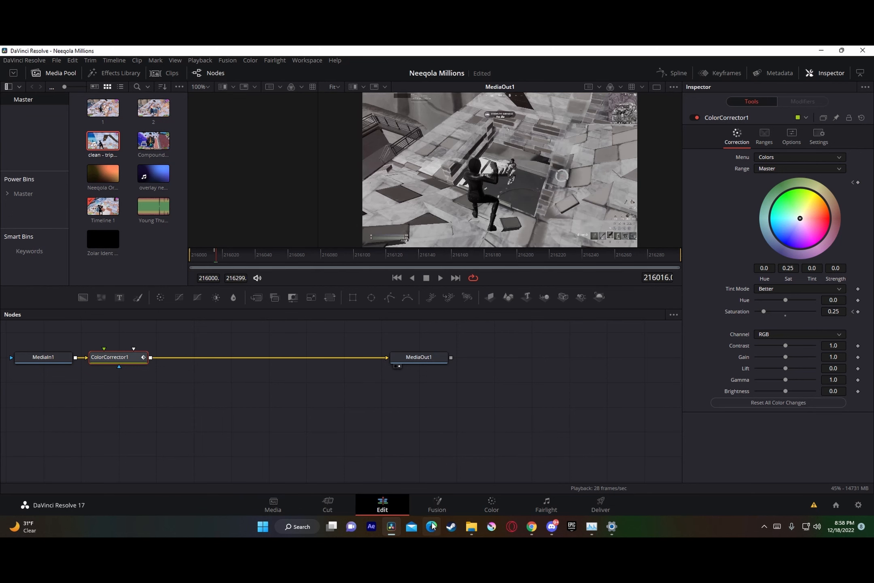
{"action": "key", "text": "ctrl+b"}
{"action": "left_click", "coordinate": [568, 421]}
{"action": "key", "text": "Delete"}
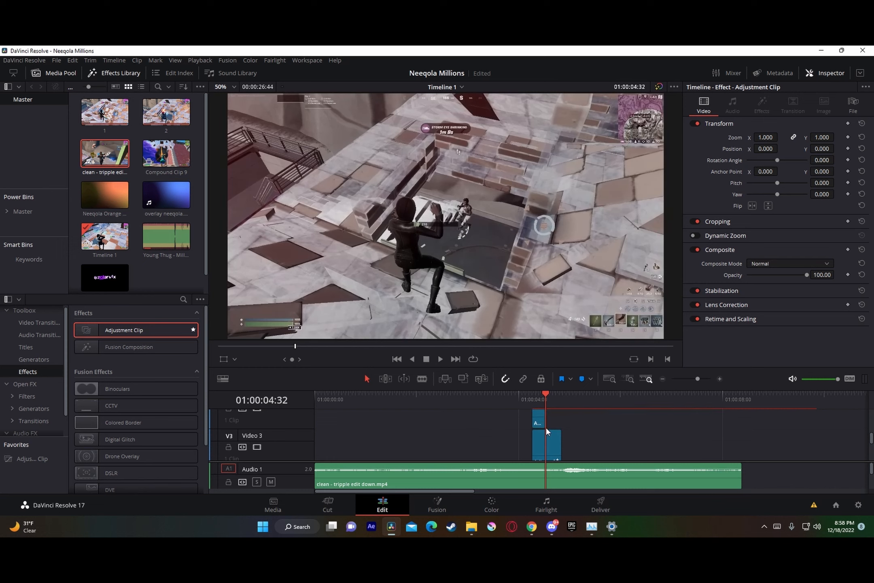
Step: Move the short desaturation clip down to Video 3, directly before the buildup clip, so that it starts at 01:00:04:00
{"action": "left_click_drag", "start_coordinate": [537, 420], "coordinate": [518, 442]}
{"action": "left_click", "coordinate": [515, 407]}
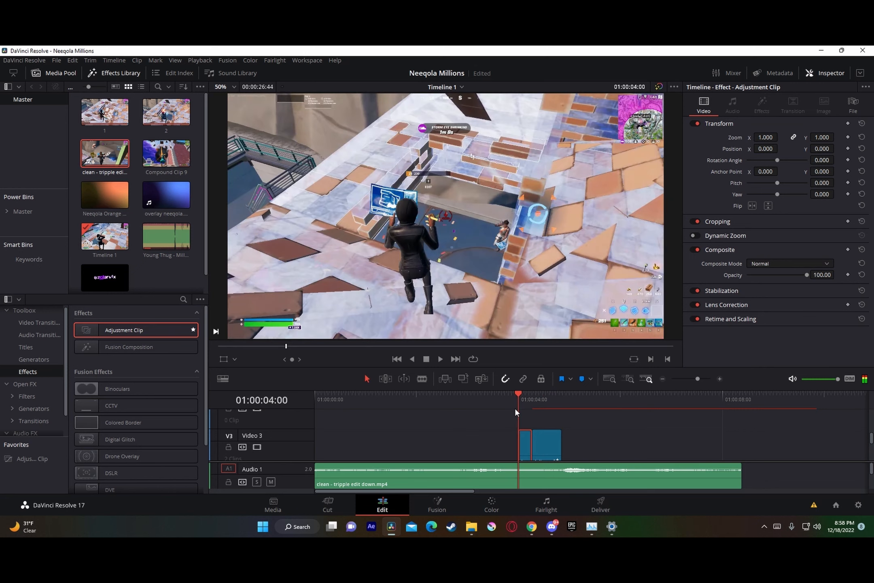
{"action": "right_click", "coordinate": [523, 445]}
{"action": "left_click", "coordinate": [682, 390]}
{"action": "left_click_drag", "start_coordinate": [699, 382], "coordinate": [699, 383]}
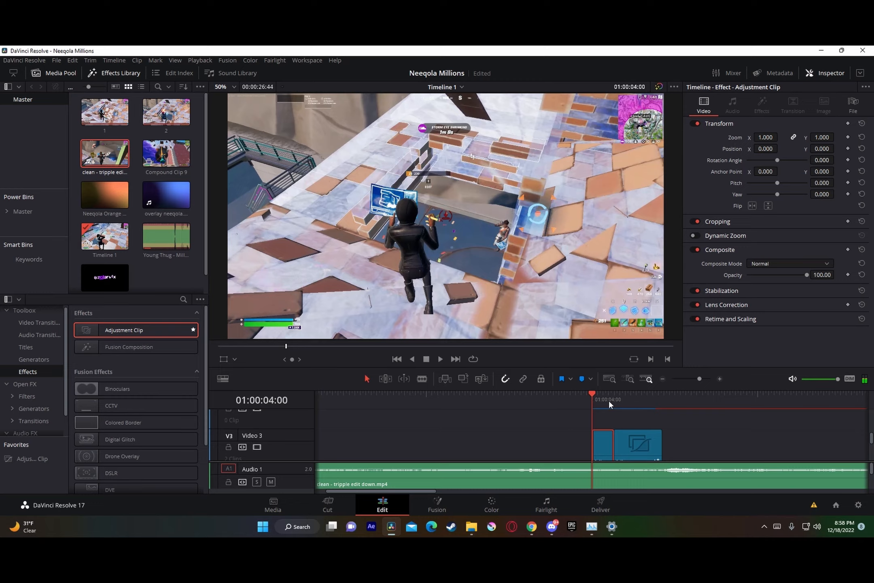
Step: Play back the timeline from shortly before the desaturation clip to review the transition into the shot
{"action": "left_click_drag", "start_coordinate": [608, 400], "coordinate": [539, 403]}
{"action": "left_click", "coordinate": [442, 359]}
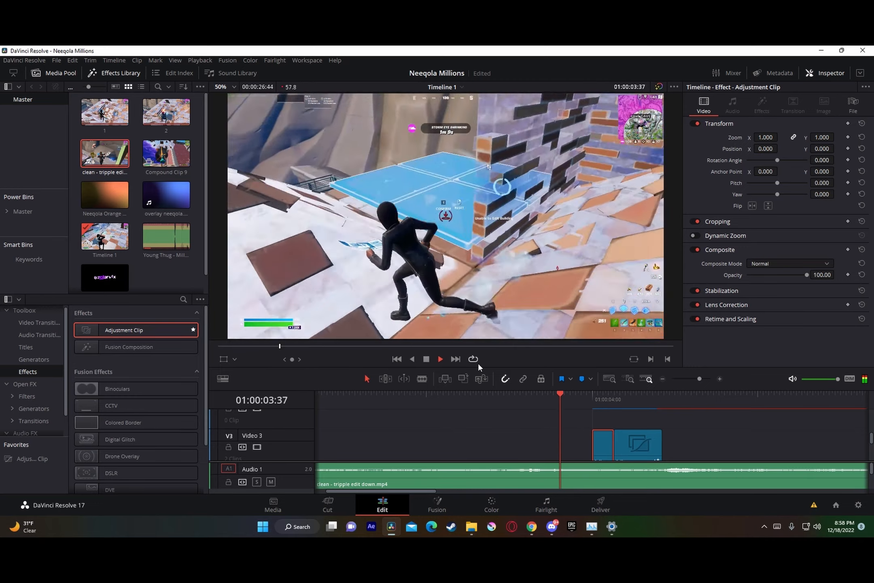
{"action": "key", "text": "space"}
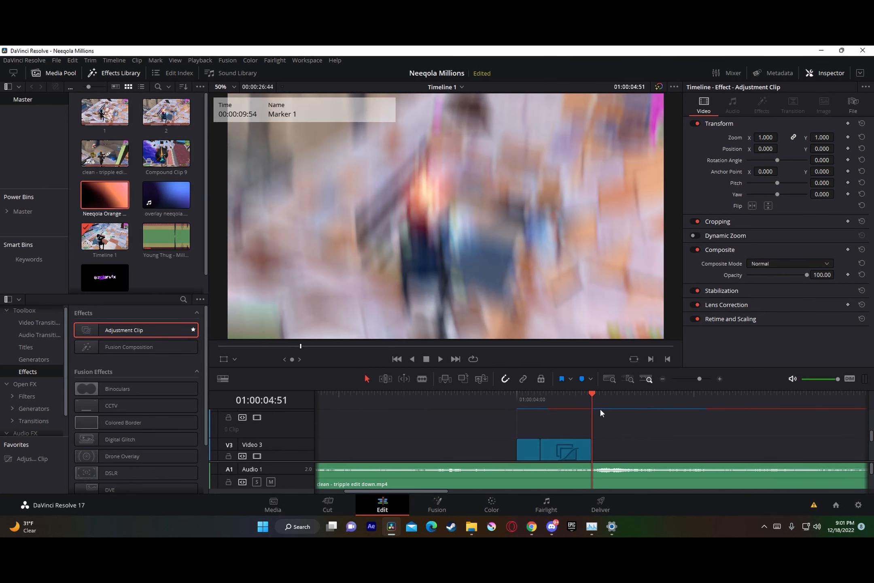
Step: Place Neeqola Orange overlay.mov on Video 4 above the buildup clip so that it ends at 01:00:04:51
{"action": "scroll", "coordinate": [553, 416], "scroll_direction": "up", "scroll_amount": 1}
{"action": "left_click_drag", "start_coordinate": [81, 200], "coordinate": [550, 425]}
{"action": "left_click", "coordinate": [572, 426]}
Step: Set the orange overlay's opacity to 50 and its composite mode to Add, previewing it at 01:00:04:39
{"action": "left_click_drag", "start_coordinate": [592, 396], "coordinate": [585, 389]}
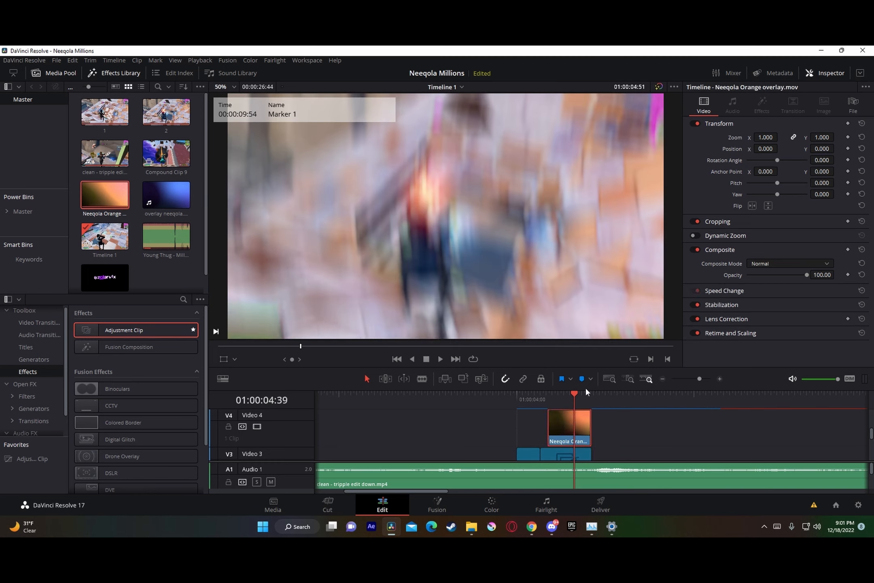
{"action": "left_click", "coordinate": [831, 274]}
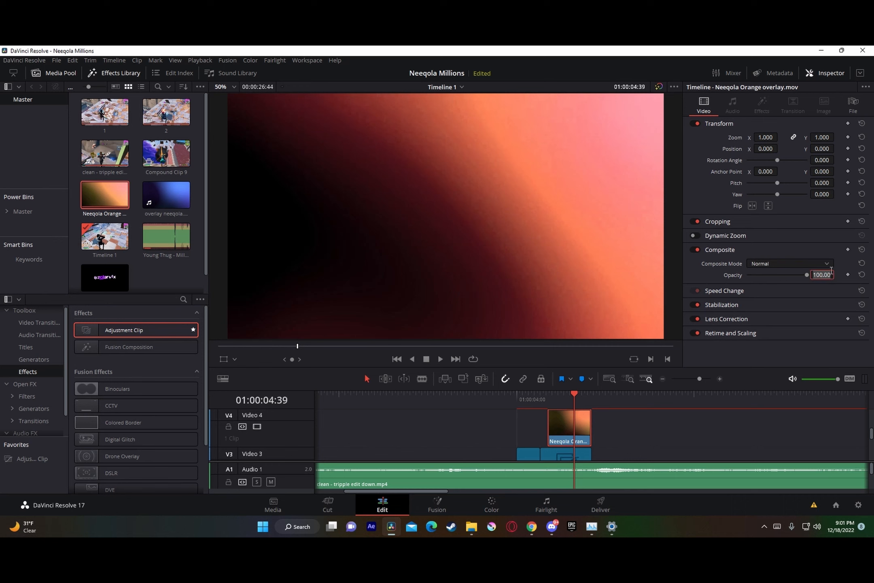
{"action": "type", "text": "50"}
{"action": "key", "text": "Return"}
{"action": "left_click", "coordinate": [798, 263]}
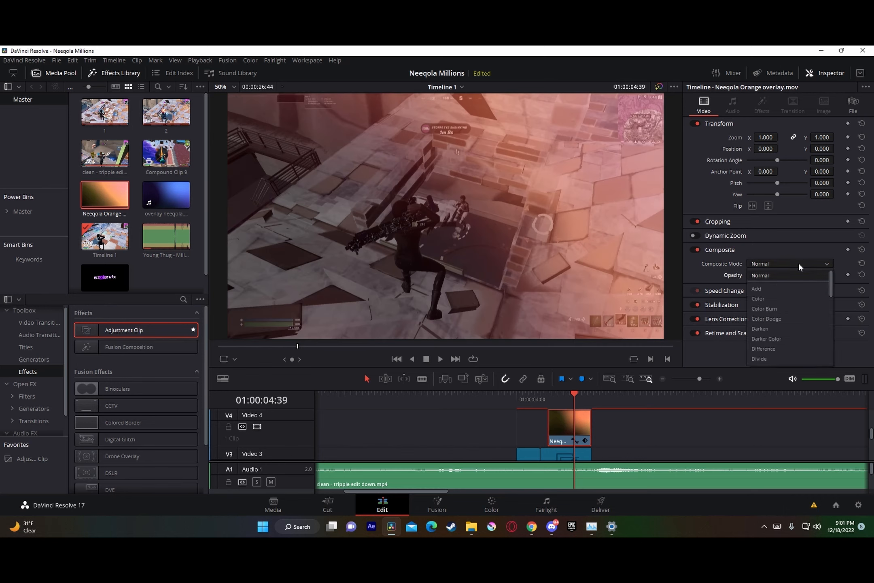
{"action": "left_click", "coordinate": [768, 285]}
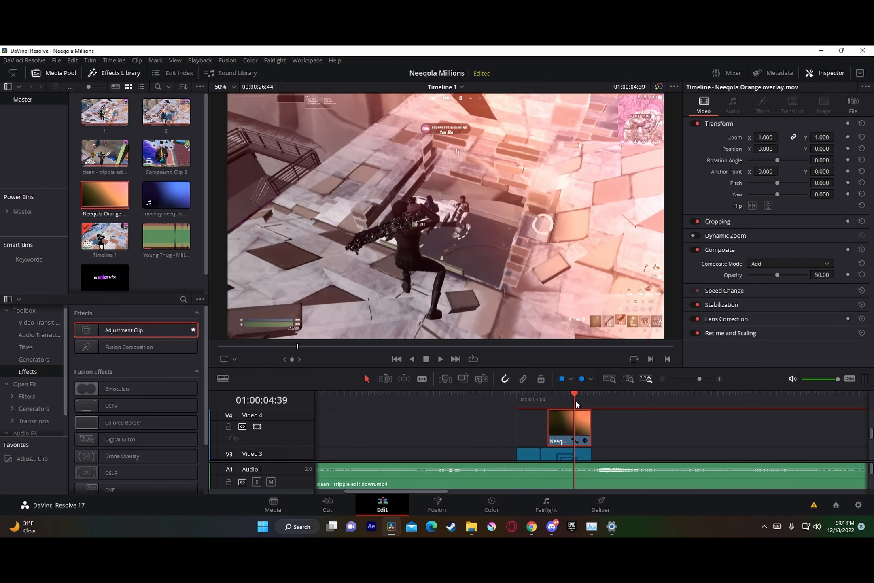
Step: Add a short fade-in to the start of the orange overlay and play back the edit from 01:00:03:05 to check it
{"action": "left_click_drag", "start_coordinate": [548, 410], "coordinate": [562, 411]}
{"action": "left_click", "coordinate": [547, 400]}
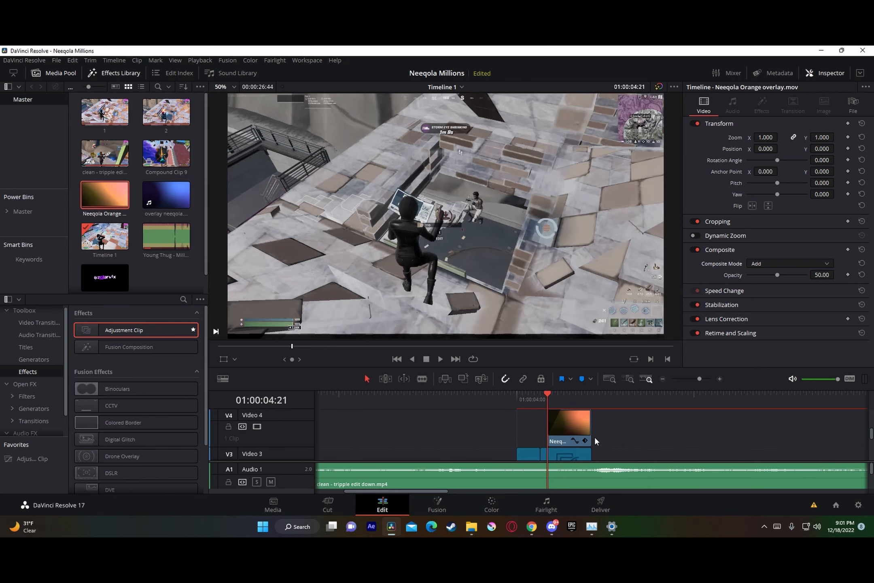
{"action": "left_click", "coordinate": [556, 394]}
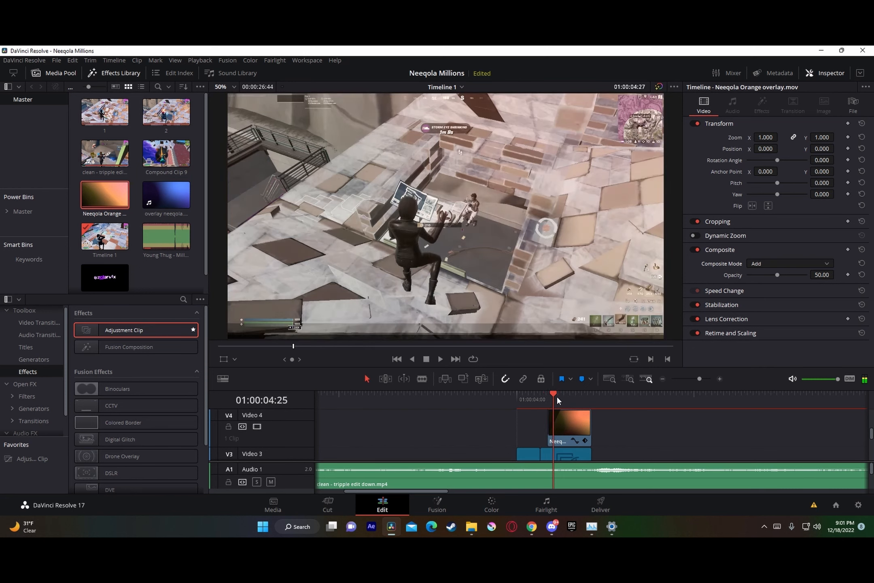
{"action": "key", "text": "space"}
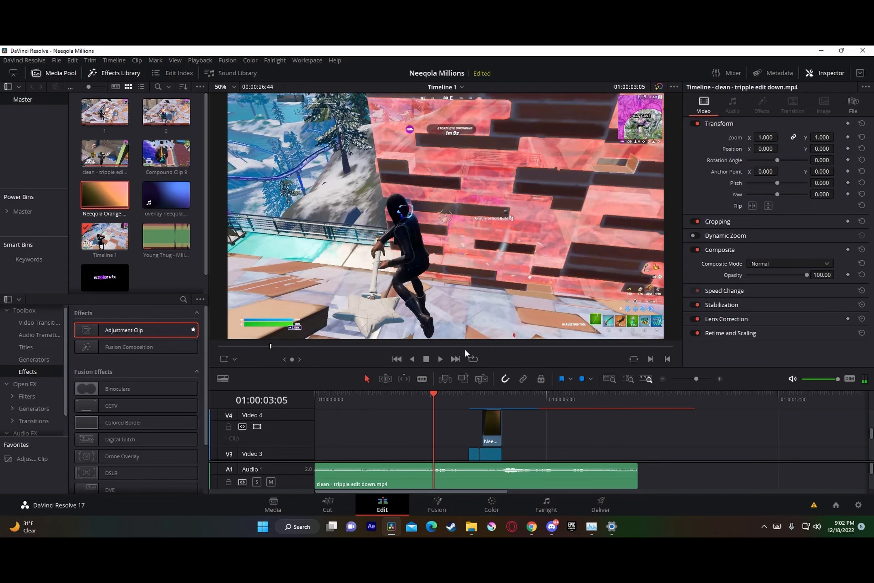
{"action": "left_click", "coordinate": [441, 359]}
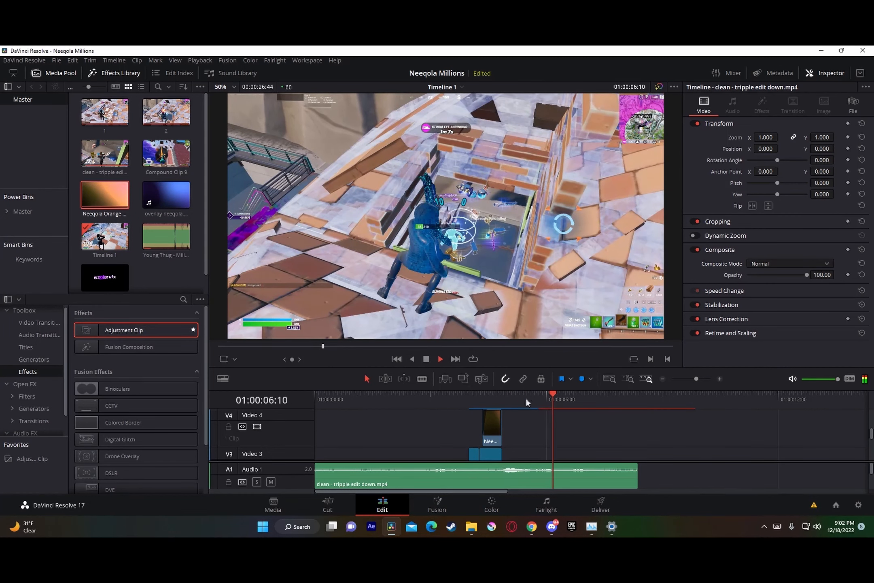
{"action": "key", "text": "space"}
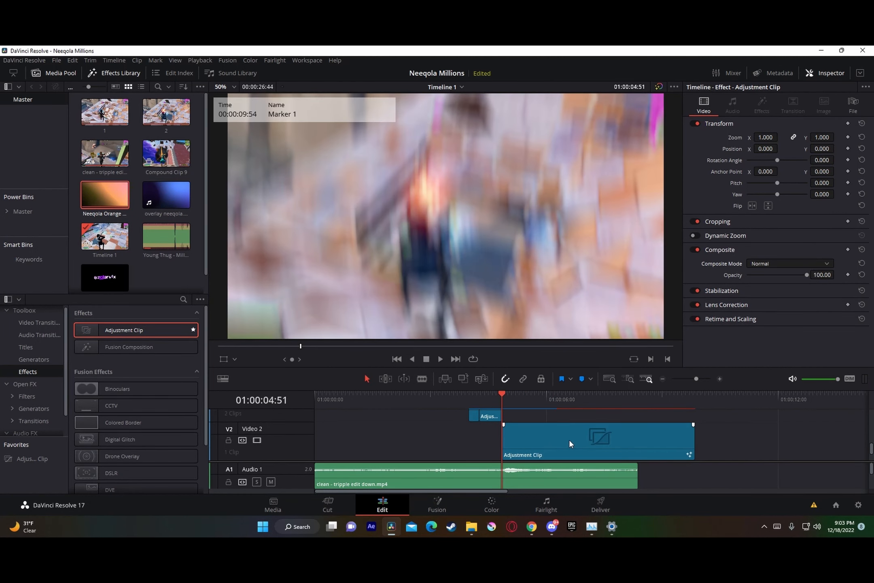
Step: Place overlay neeqola.mp4 on Video 3 so that it starts at 01:00:05:27, shortly after the impact
{"action": "scroll", "coordinate": [545, 431], "scroll_direction": "down", "scroll_amount": 1}
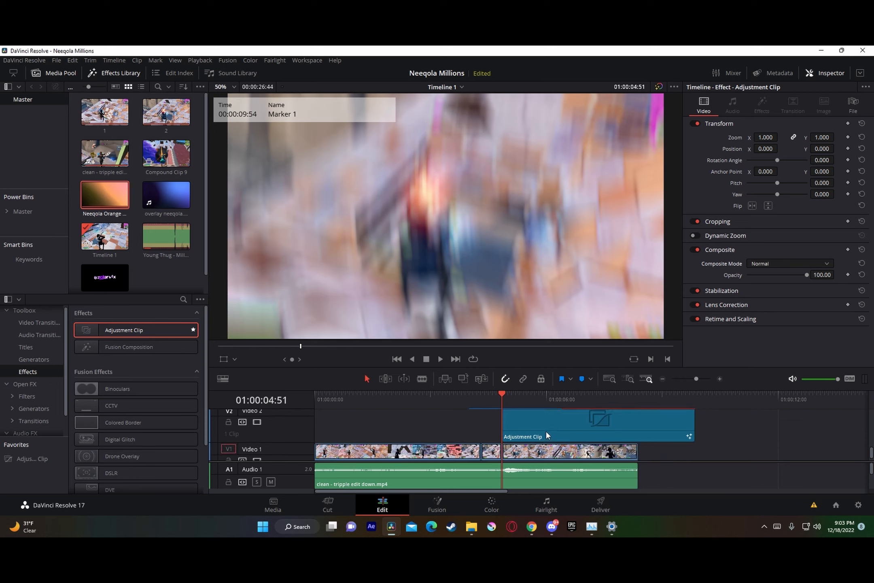
{"action": "left_click", "coordinate": [698, 379]}
{"action": "scroll", "coordinate": [661, 434], "scroll_direction": "up", "scroll_amount": 2}
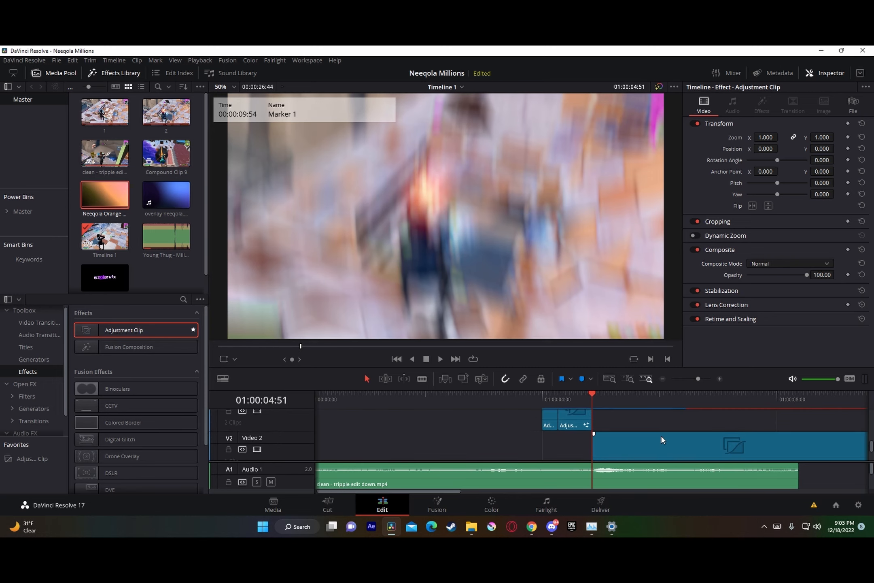
{"action": "left_click", "coordinate": [631, 393]}
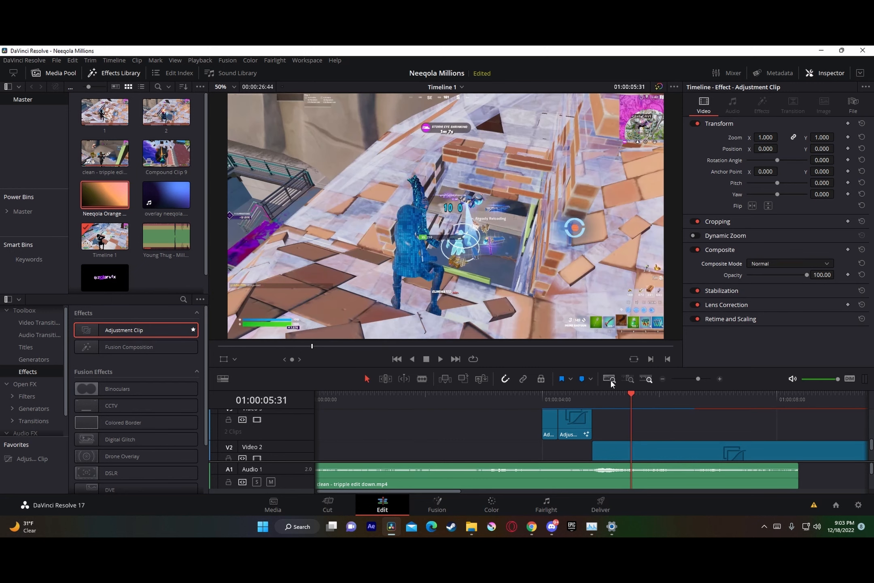
{"action": "key", "text": "Left"}
{"action": "key", "text": "Left"}
{"action": "key", "text": "Left"}
{"action": "key", "text": "Left"}
{"action": "left_click", "coordinate": [626, 396]}
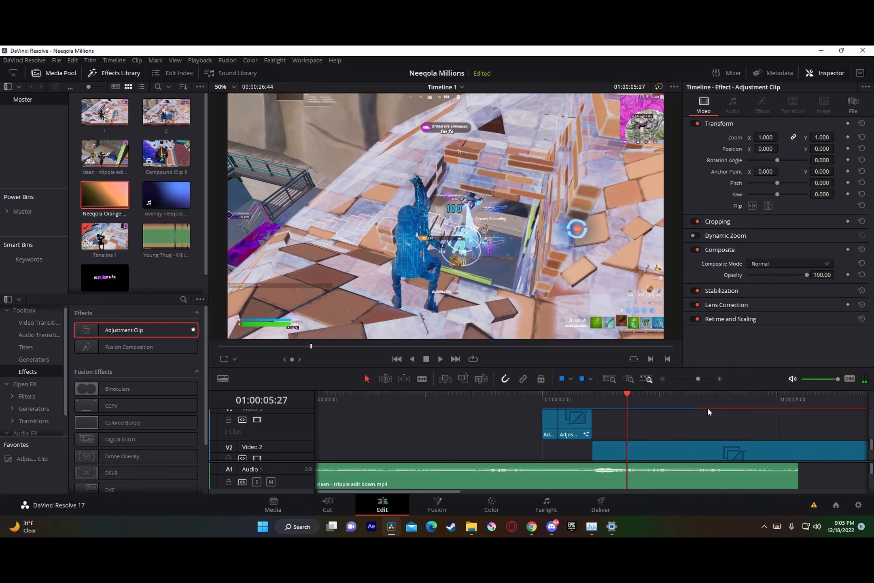
{"action": "scroll", "coordinate": [644, 423], "scroll_direction": "up", "scroll_amount": 1}
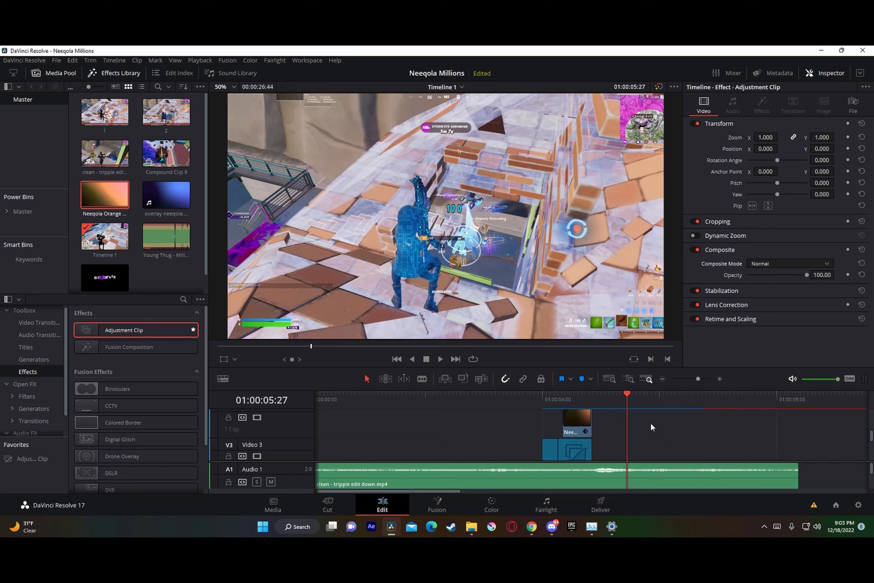
{"action": "scroll", "coordinate": [651, 425], "scroll_direction": "up", "scroll_amount": 1}
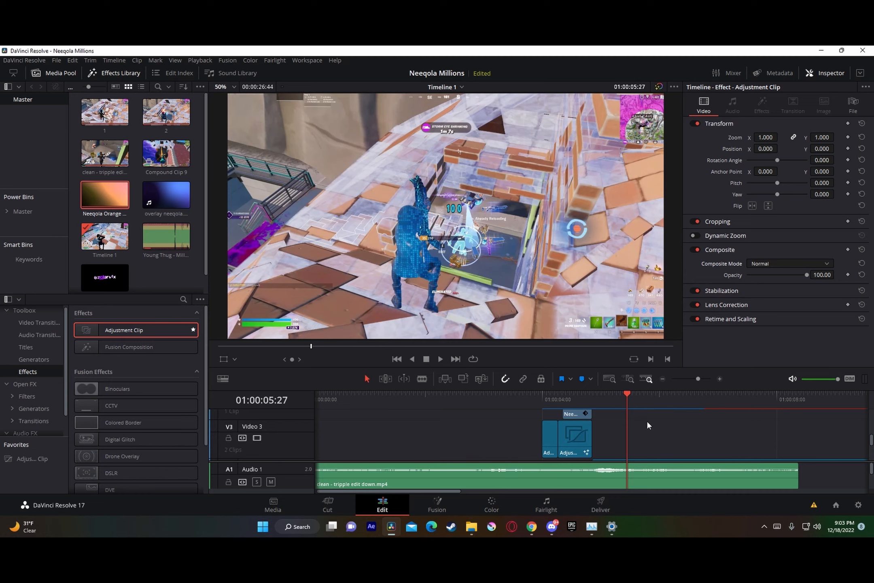
{"action": "left_click", "coordinate": [166, 195]}
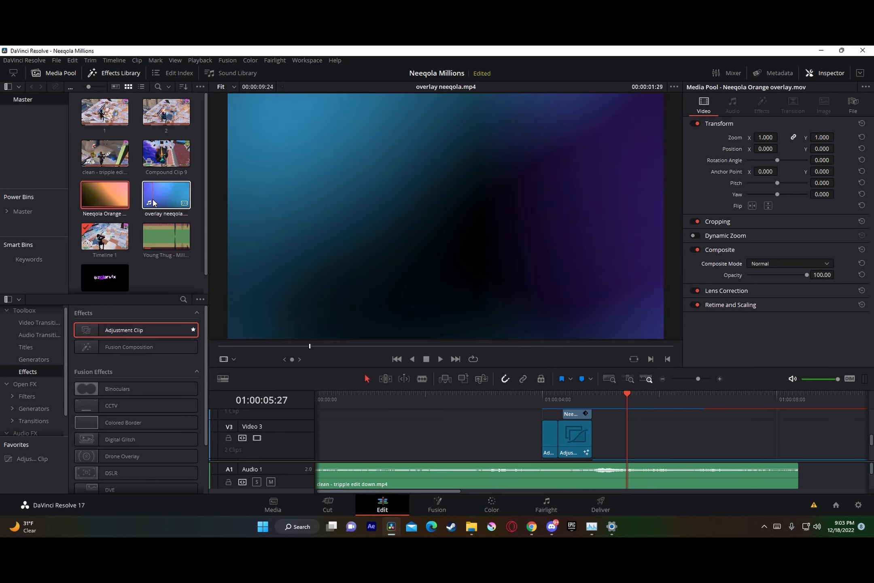
{"action": "left_click_drag", "start_coordinate": [156, 197], "coordinate": [634, 436]}
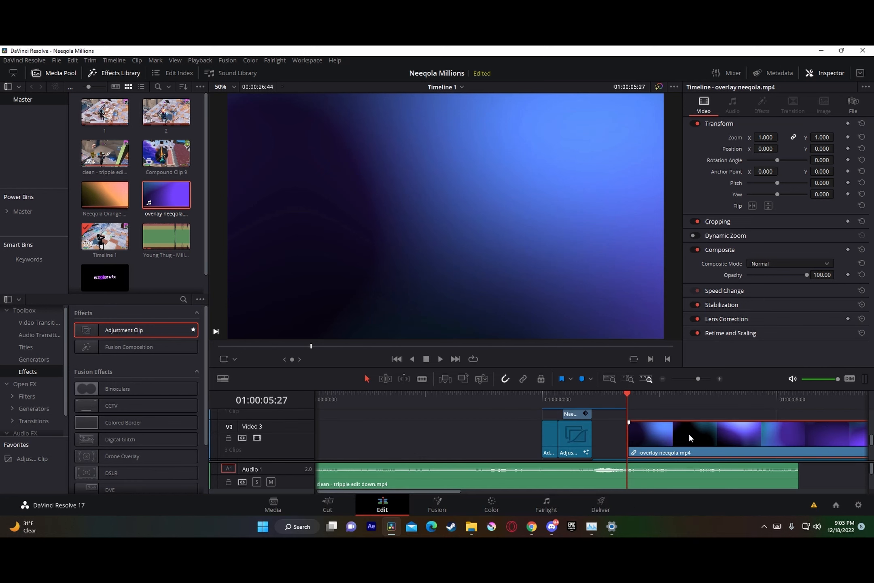
Step: Add Neeqola Ident Light leak.setting to overlay neeqola.mp4 in Fusion, wiring its nodes between MediaIn1 and MediaOut1, and return to the edit
{"action": "right_click", "coordinate": [659, 433]}
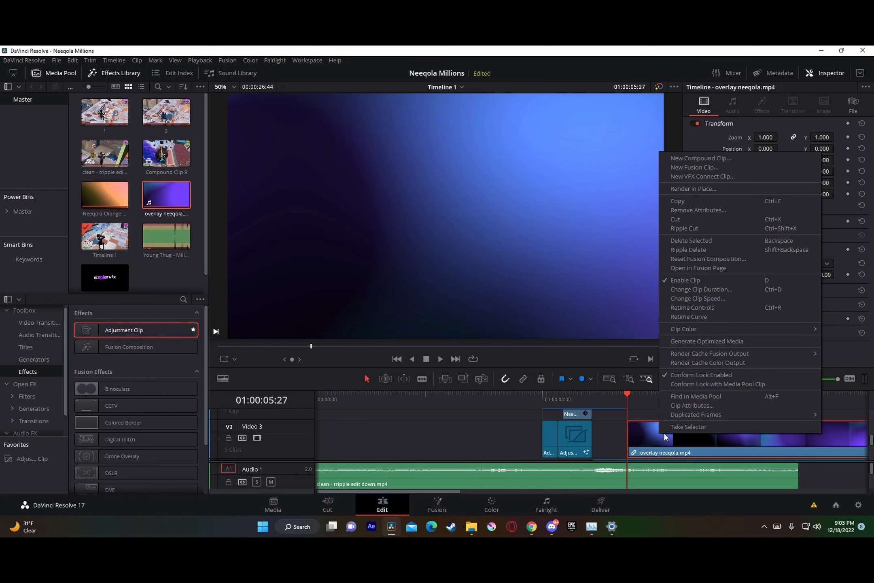
{"action": "left_click", "coordinate": [700, 268]}
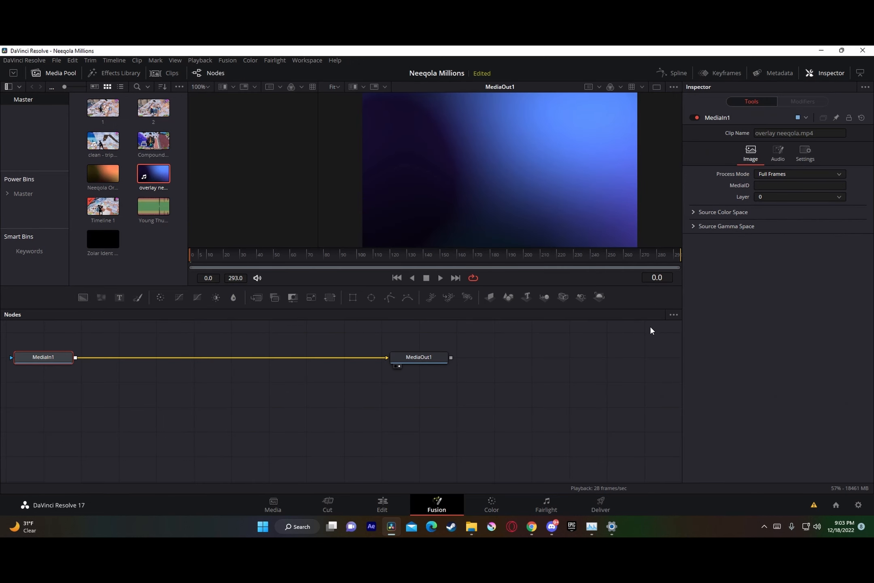
{"action": "left_click", "coordinate": [480, 526]}
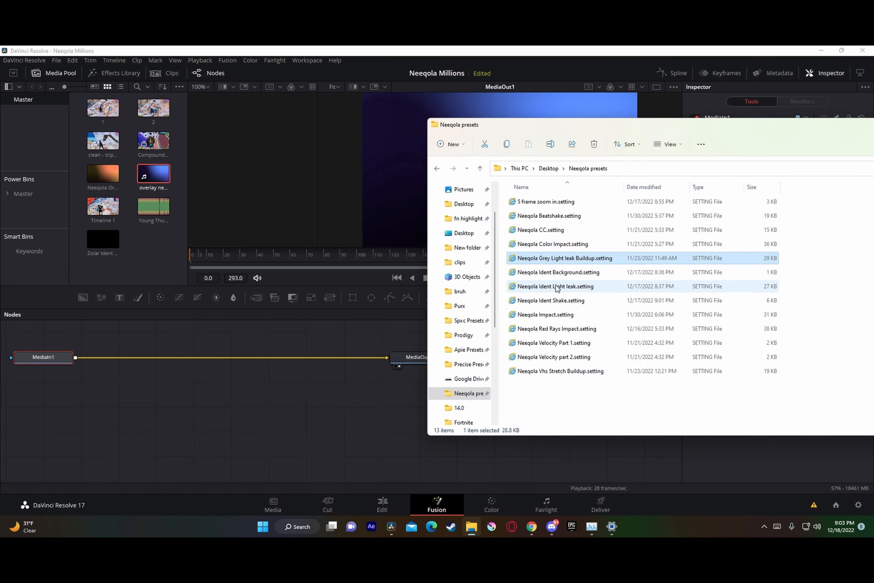
{"action": "left_click_drag", "start_coordinate": [585, 289], "coordinate": [270, 401]}
{"action": "left_click_drag", "start_coordinate": [386, 358], "coordinate": [227, 400]}
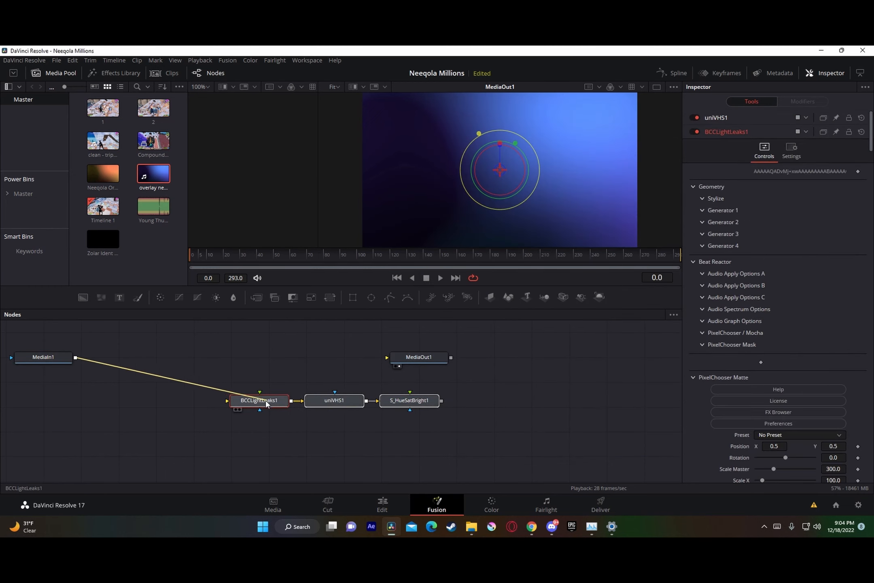
{"action": "left_click_drag", "start_coordinate": [441, 400], "coordinate": [445, 353]}
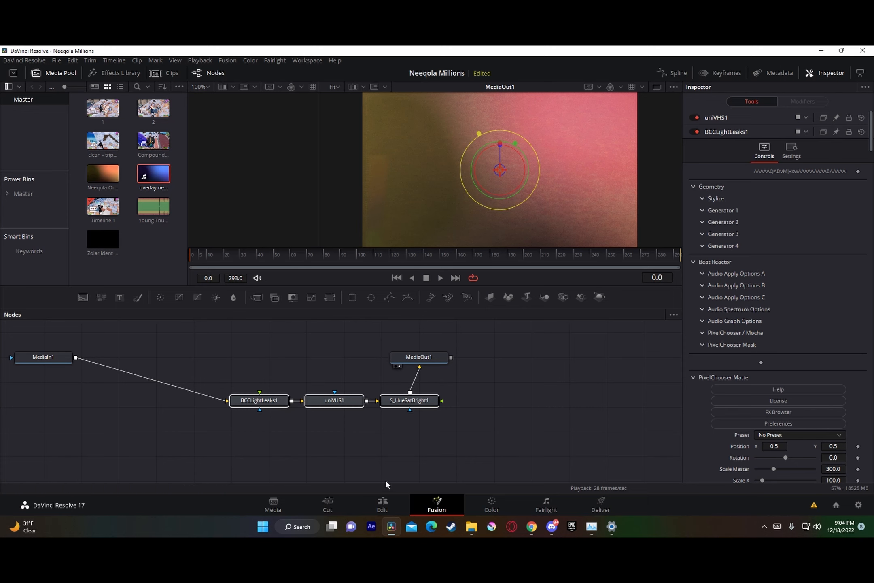
{"action": "left_click", "coordinate": [383, 504]}
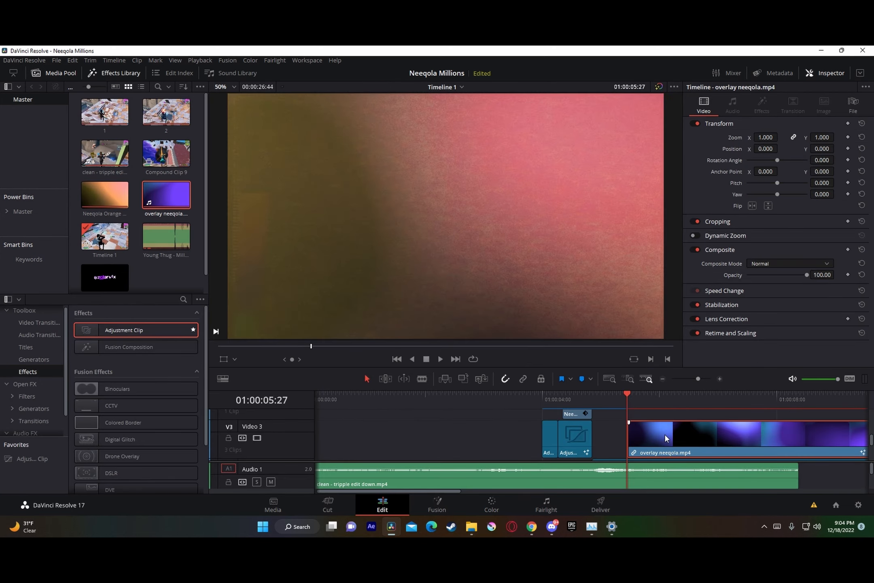
Step: Set the overlay neeqola.mp4 clip's composite mode to Add and its opacity to 50
{"action": "left_click", "coordinate": [779, 263]}
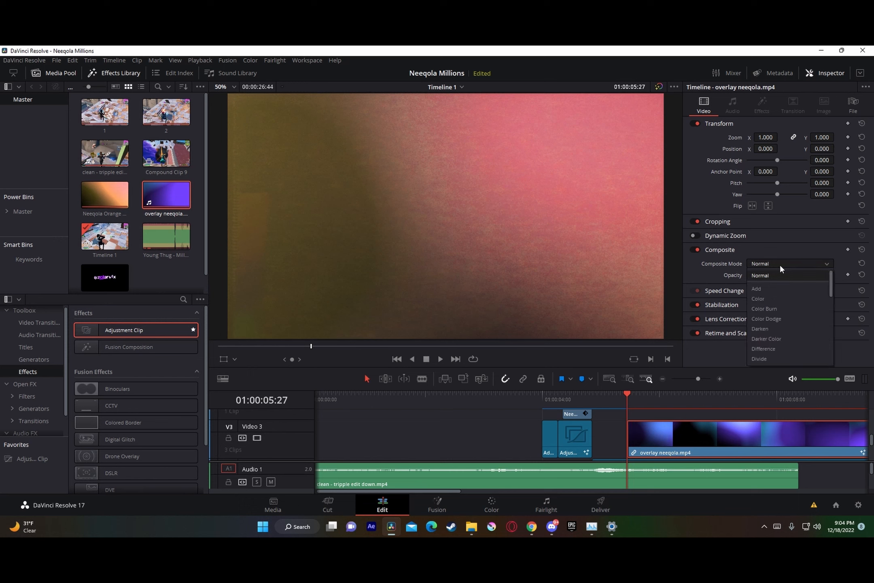
{"action": "left_click", "coordinate": [764, 289]}
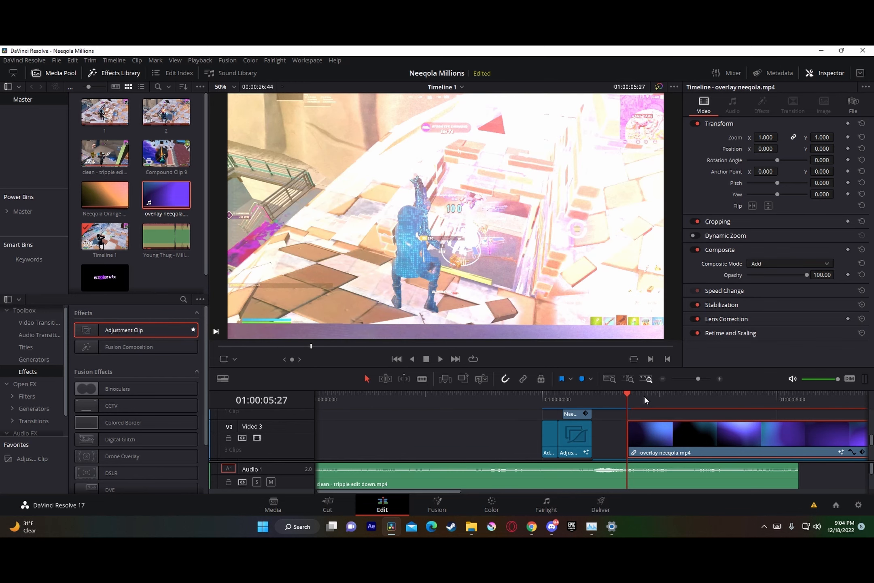
{"action": "left_click", "coordinate": [825, 276]}
{"action": "type", "text": "50"}
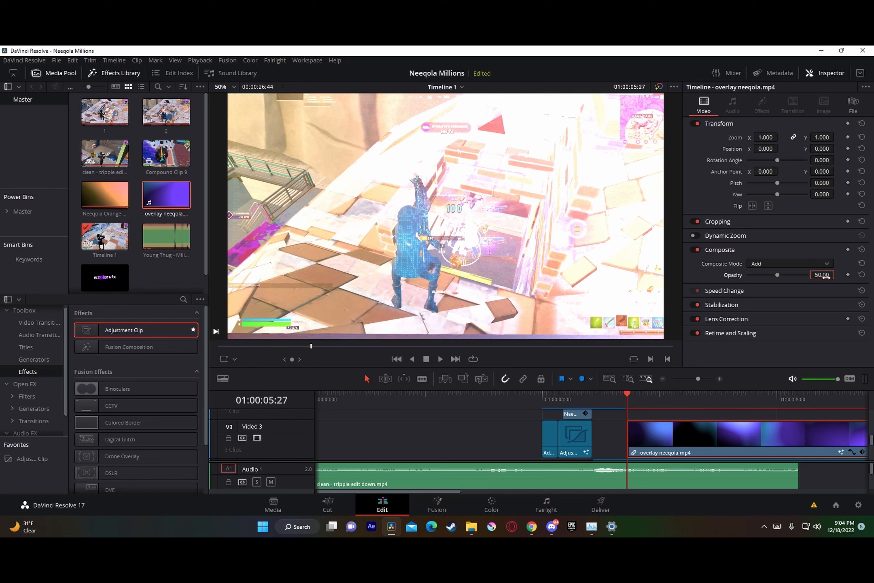
{"action": "key", "text": "Return"}
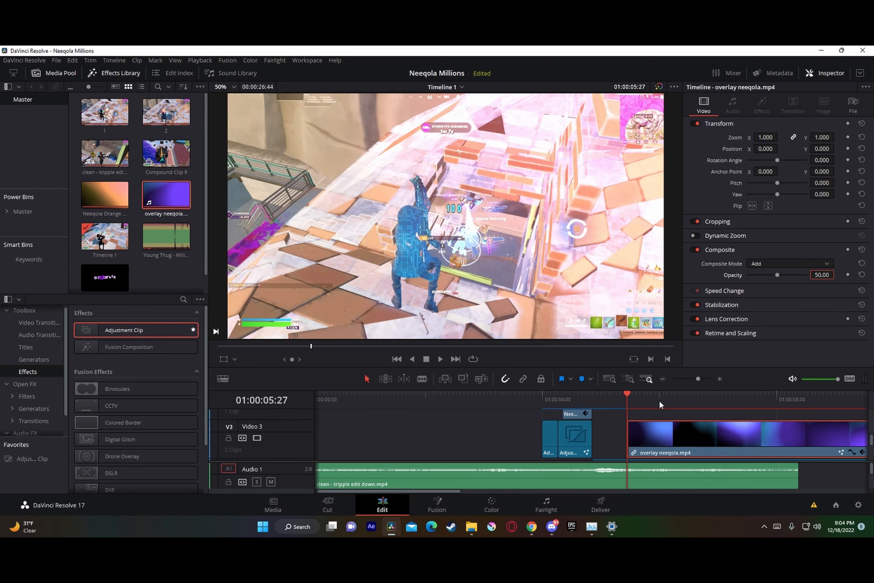
Step: Convert clip 2 on Video 1 into a new compound clip, keeping the suggested name
{"action": "left_click", "coordinate": [707, 378]}
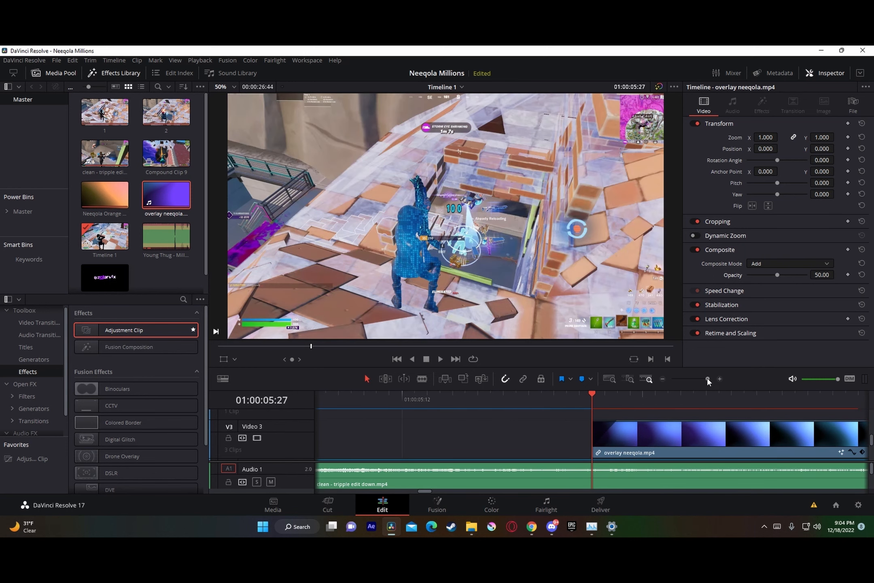
{"action": "left_click_drag", "start_coordinate": [708, 378], "coordinate": [702, 380]}
{"action": "left_click", "coordinate": [600, 399]}
{"action": "scroll", "coordinate": [619, 433], "scroll_direction": "up", "scroll_amount": 2}
{"action": "left_click", "coordinate": [594, 398]}
{"action": "scroll", "coordinate": [637, 428], "scroll_direction": "down", "scroll_amount": 3}
{"action": "scroll", "coordinate": [637, 429], "scroll_direction": "down", "scroll_amount": 3}
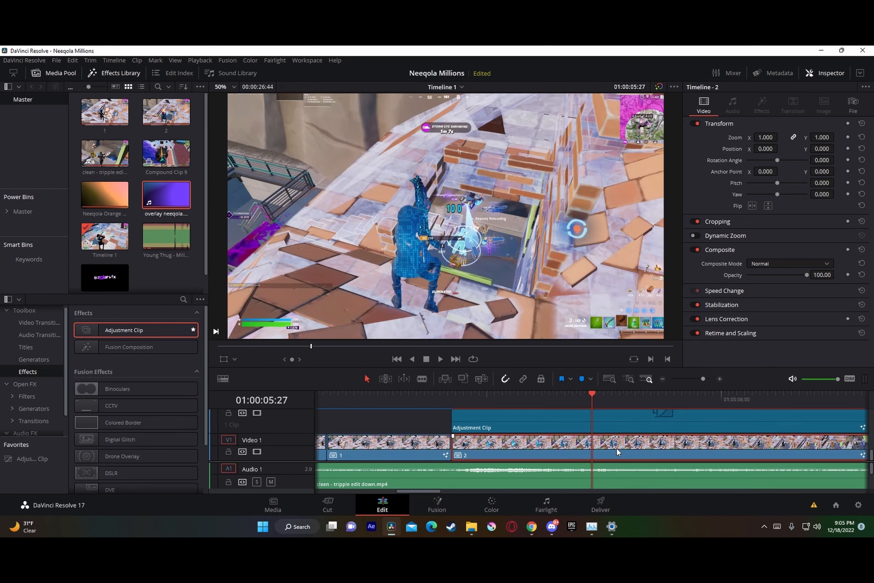
{"action": "right_click", "coordinate": [494, 455]}
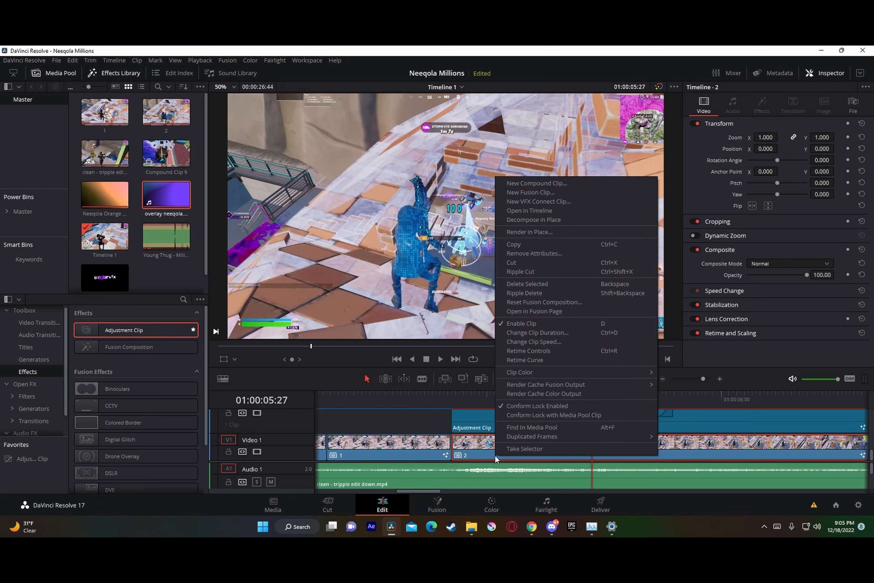
{"action": "left_click", "coordinate": [576, 183]}
{"action": "left_click", "coordinate": [504, 312]}
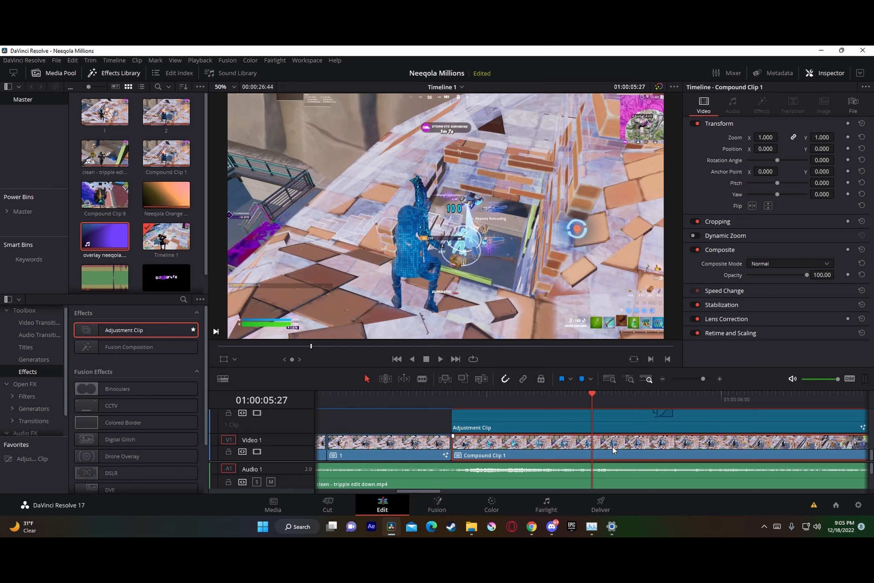
Step: Split the new compound clip on Video 1 at 01:00:05:29, near the start of the ident overlay
{"action": "scroll", "coordinate": [614, 449], "scroll_direction": "up", "scroll_amount": 1}
{"action": "left_click_drag", "start_coordinate": [705, 378], "coordinate": [702, 378]}
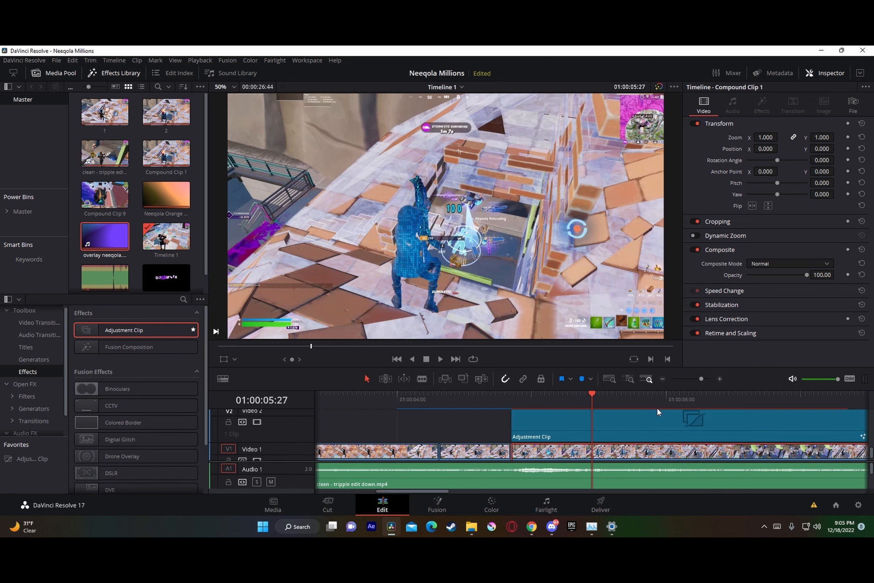
{"action": "scroll", "coordinate": [657, 408], "scroll_direction": "down", "scroll_amount": 1}
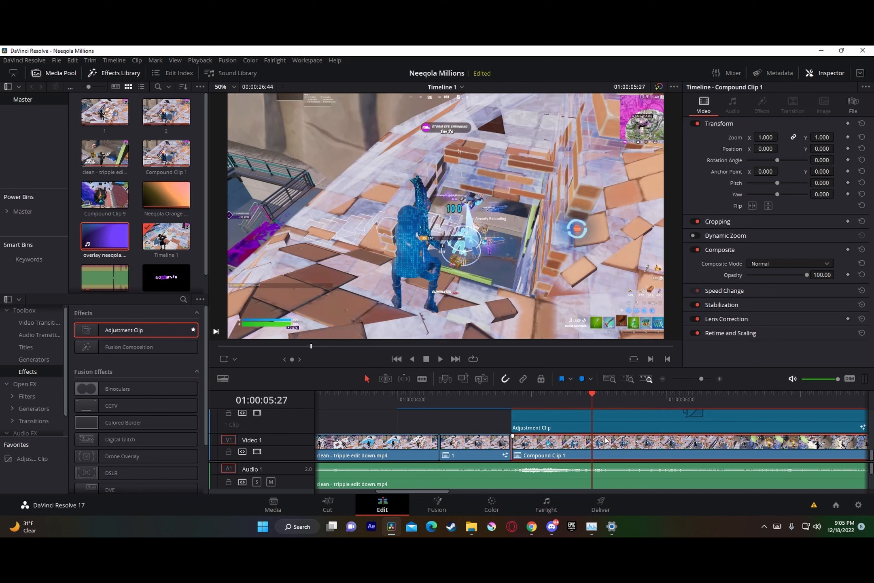
{"action": "scroll", "coordinate": [615, 443], "scroll_direction": "up", "scroll_amount": 5}
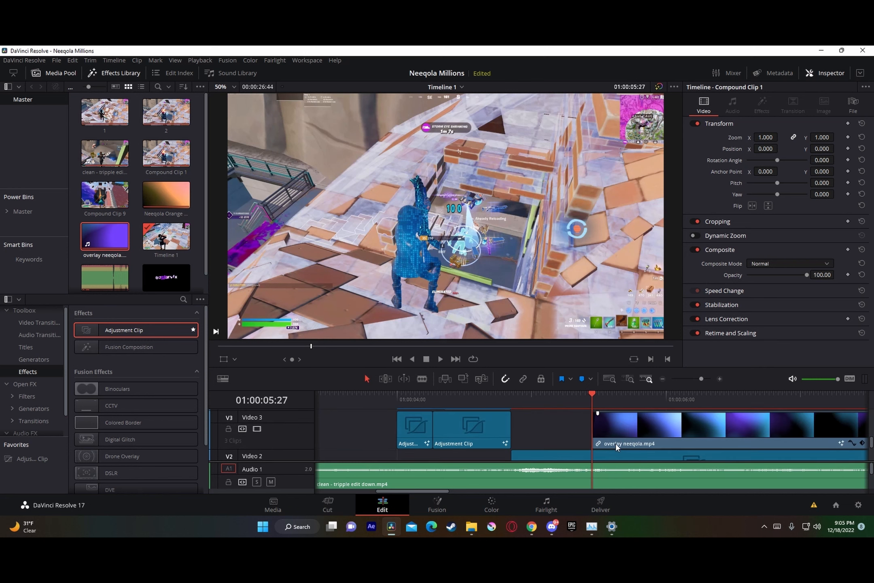
{"action": "left_click_drag", "start_coordinate": [701, 378], "coordinate": [705, 379]}
{"action": "scroll", "coordinate": [615, 427], "scroll_direction": "down", "scroll_amount": 4}
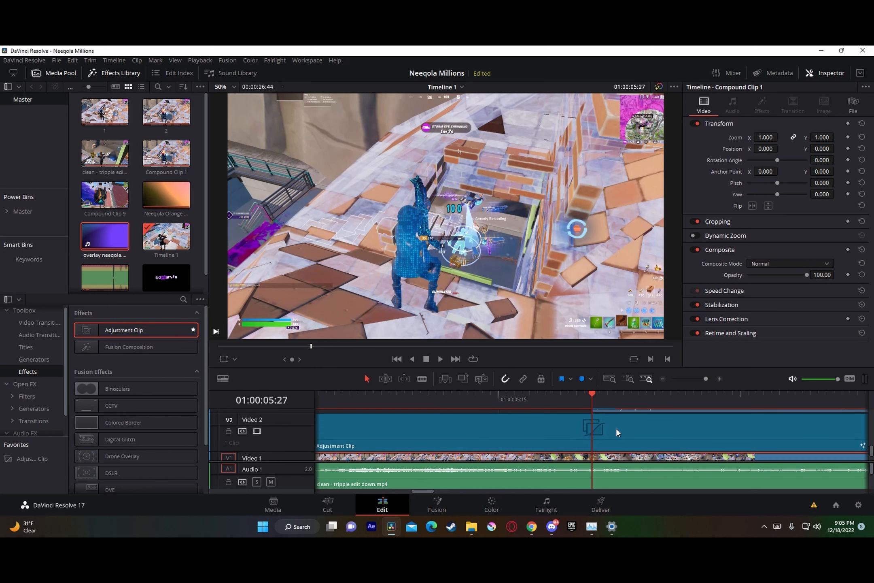
{"action": "key", "text": "space"}
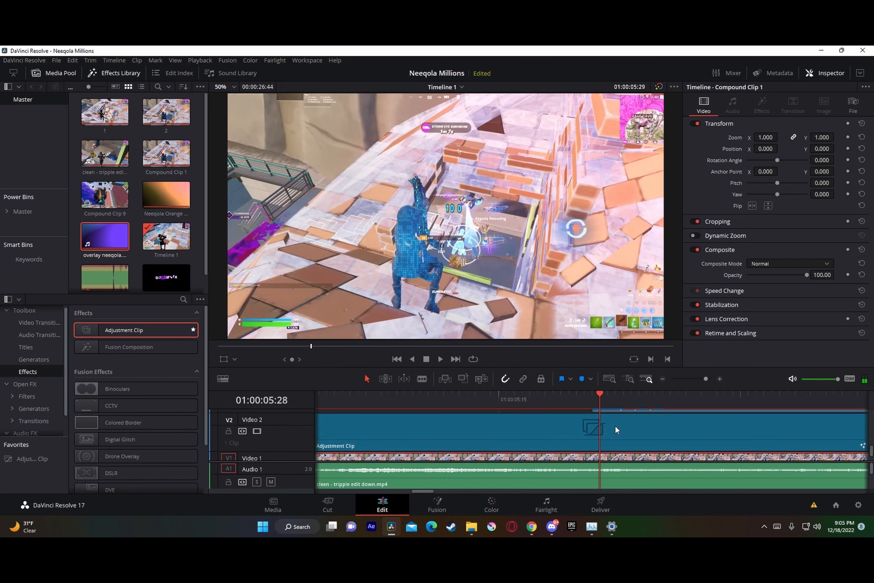
{"action": "left_click_drag", "start_coordinate": [641, 460], "coordinate": [641, 455]}
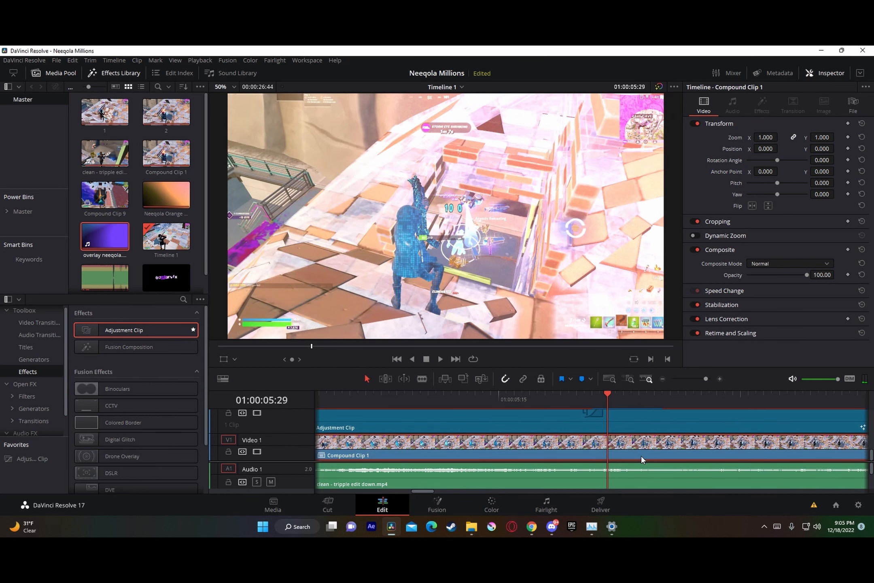
{"action": "left_click_drag", "start_coordinate": [711, 380], "coordinate": [696, 387]}
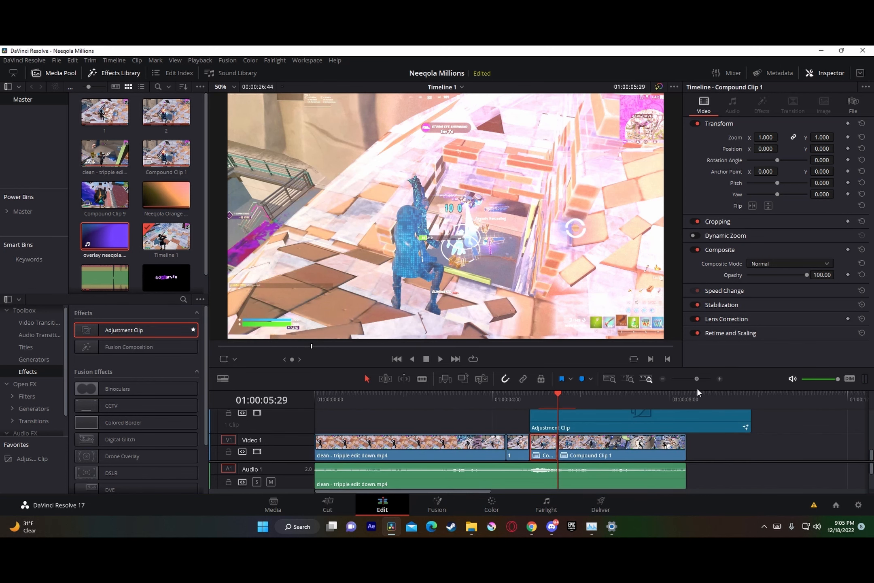
Step: Insert Neeqola Ident Background.setting between MediaIn1 and MediaOut1 in Fusion for the second part of the split compound clip, and return to the edit
{"action": "left_click", "coordinate": [622, 453]}
{"action": "right_click", "coordinate": [621, 451]}
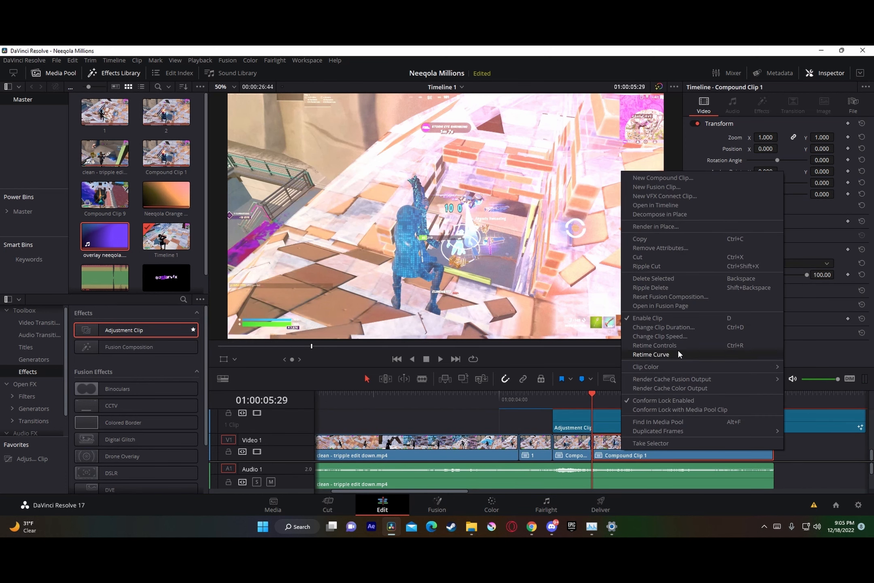
{"action": "left_click", "coordinate": [688, 306]}
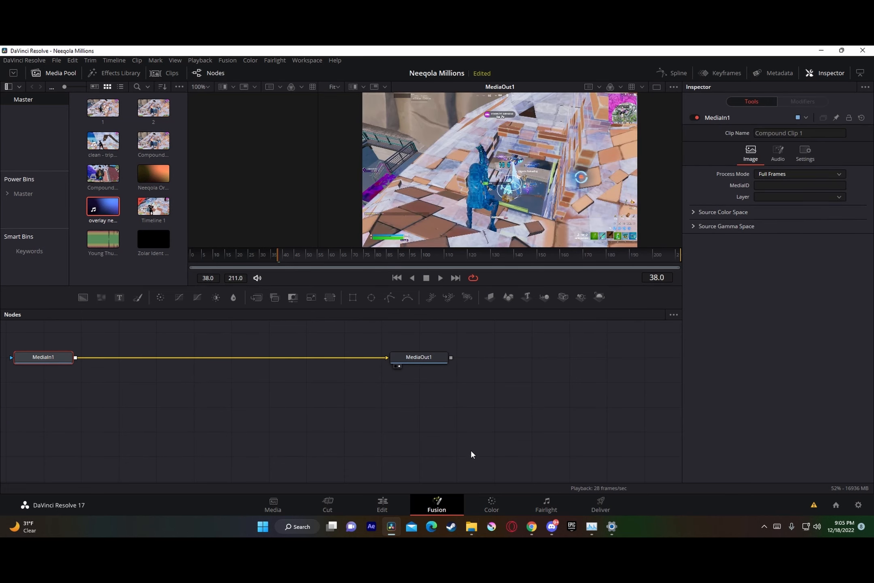
{"action": "left_click", "coordinate": [471, 527]}
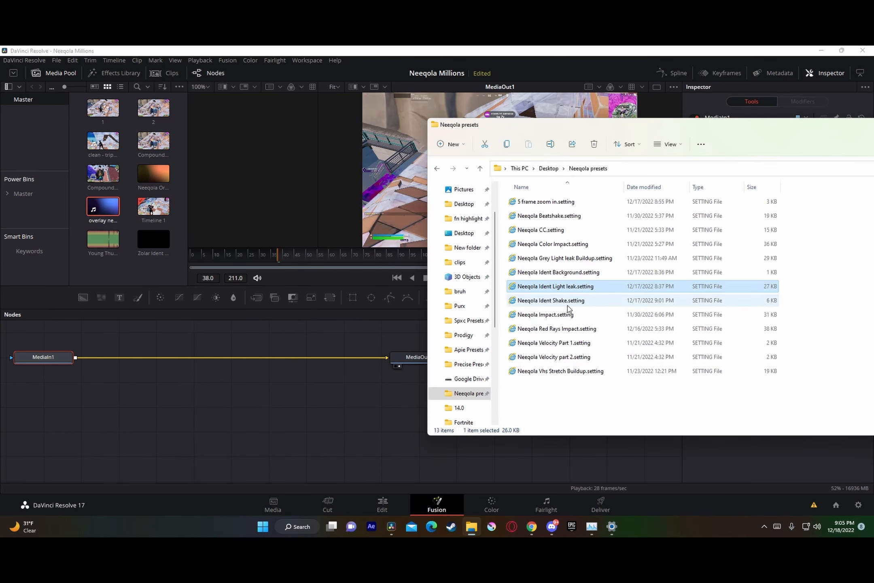
{"action": "left_click_drag", "start_coordinate": [534, 273], "coordinate": [314, 356]}
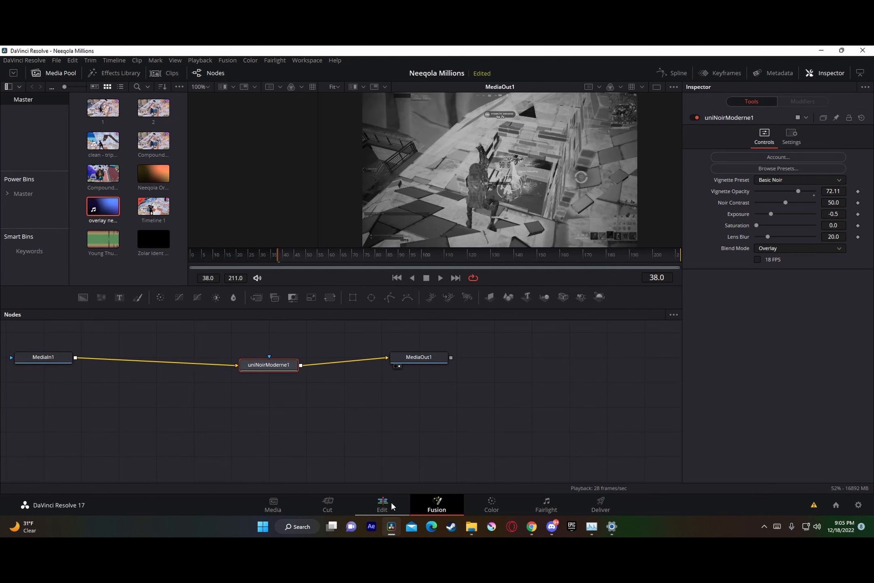
{"action": "left_click", "coordinate": [390, 500]}
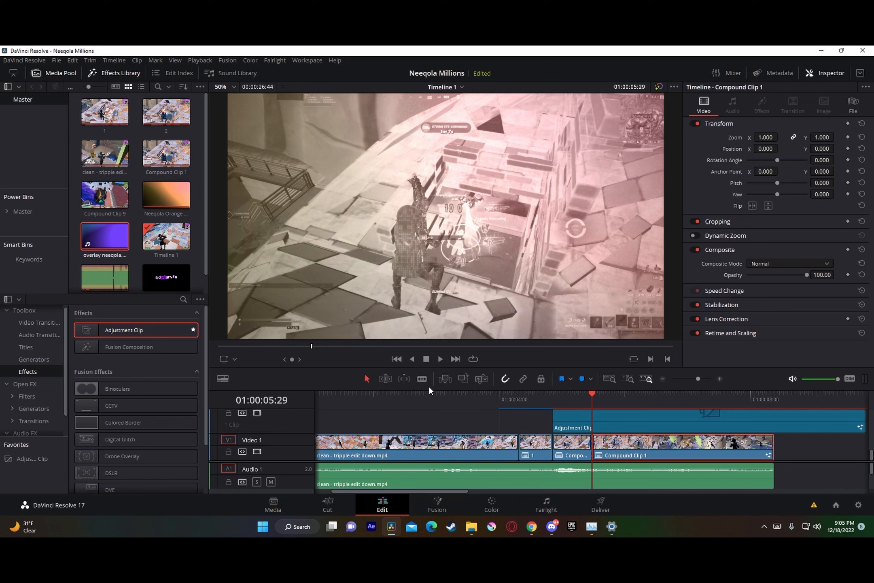
{"action": "scroll", "coordinate": [616, 424], "scroll_direction": "up", "scroll_amount": 2}
{"action": "scroll", "coordinate": [613, 425], "scroll_direction": "up", "scroll_amount": 3}
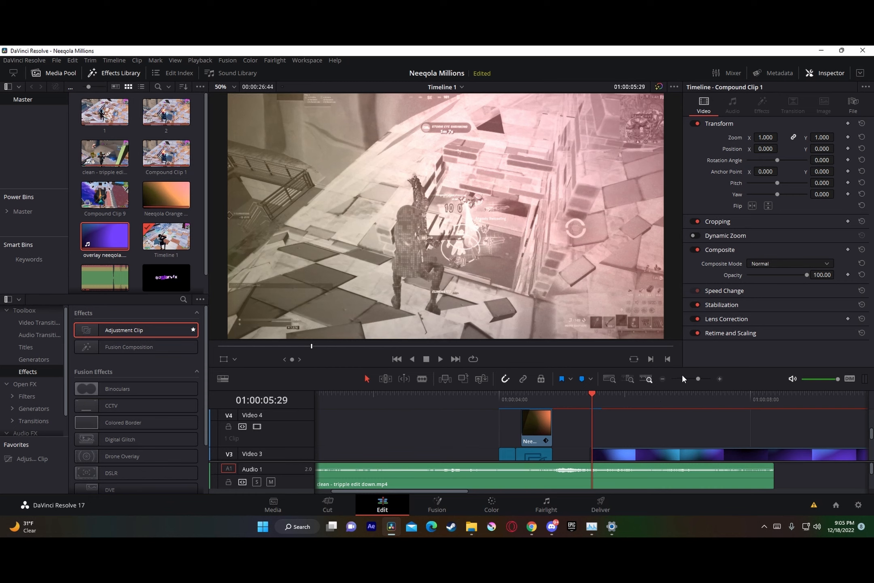
Step: Position the playhead at 01:00:05:20, seven frames before the overlay neeqola.mp4 clip starts, and save the project
{"action": "left_click_drag", "start_coordinate": [700, 378], "coordinate": [702, 379]}
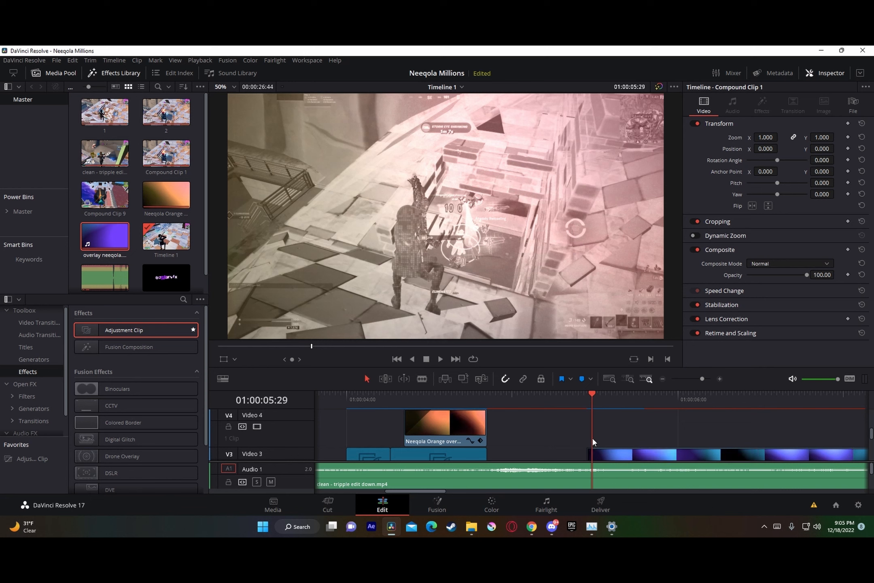
{"action": "left_click_drag", "start_coordinate": [591, 399], "coordinate": [587, 398]}
{"action": "left_click_drag", "start_coordinate": [704, 379], "coordinate": [706, 380]}
{"action": "scroll", "coordinate": [660, 428], "scroll_direction": "down", "scroll_amount": 2}
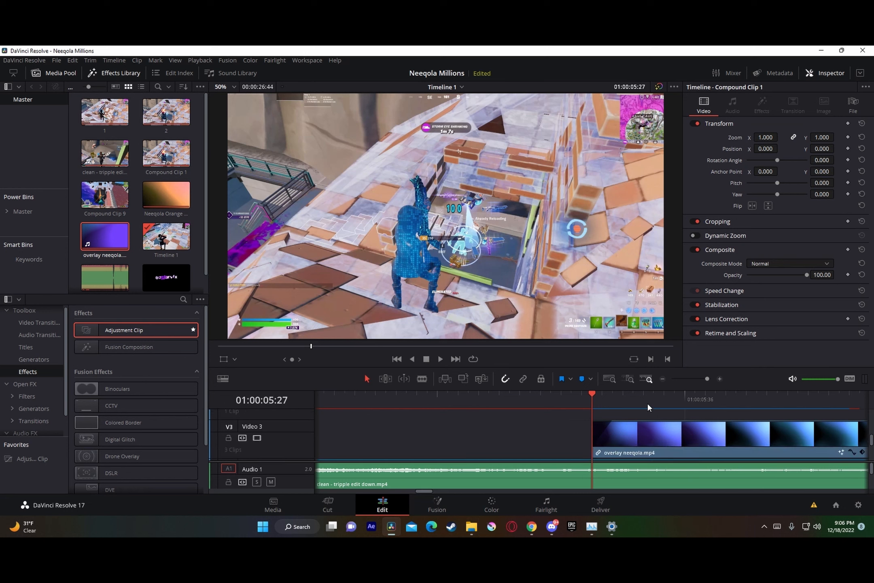
{"action": "key", "text": "Left"}
{"action": "key", "text": "Left"}
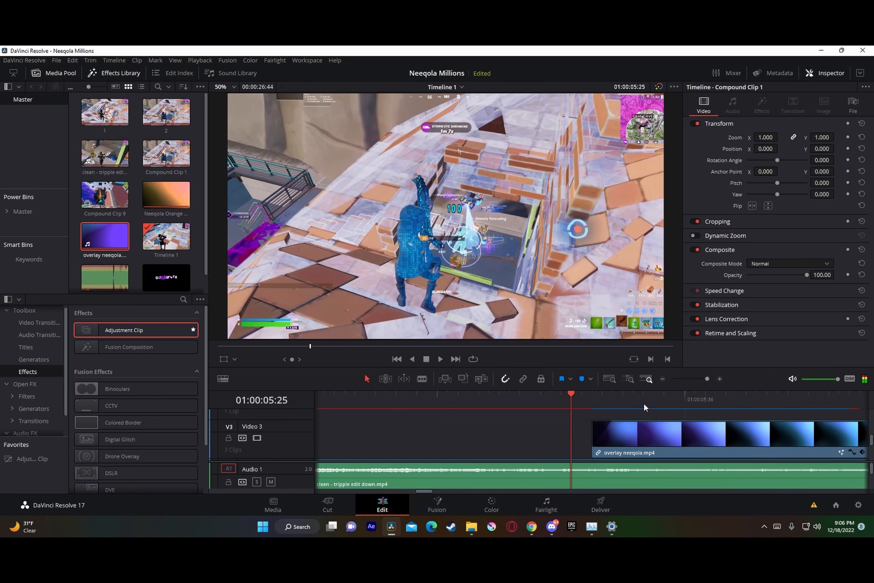
{"action": "key", "text": "Left"}
{"action": "key", "text": "Left"}
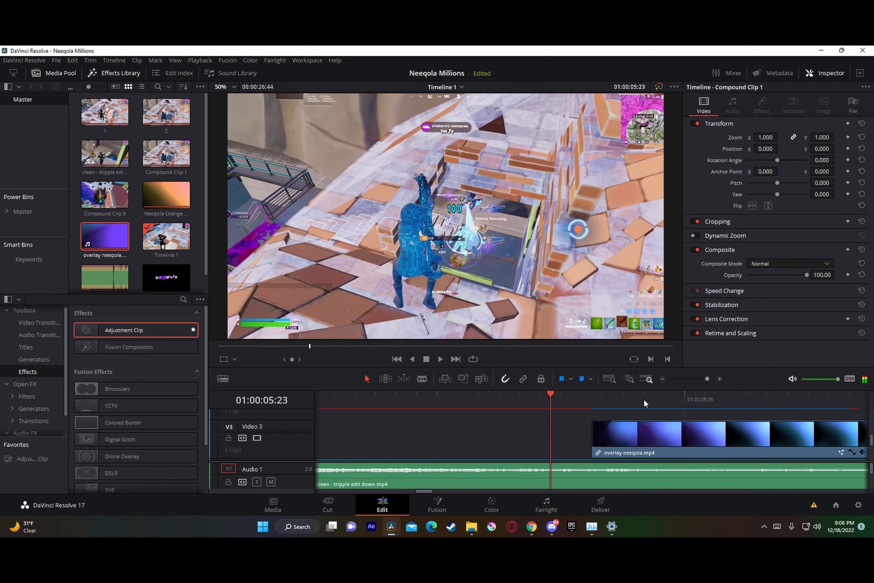
{"action": "key", "text": "Left"}
{"action": "key", "text": "Left"}
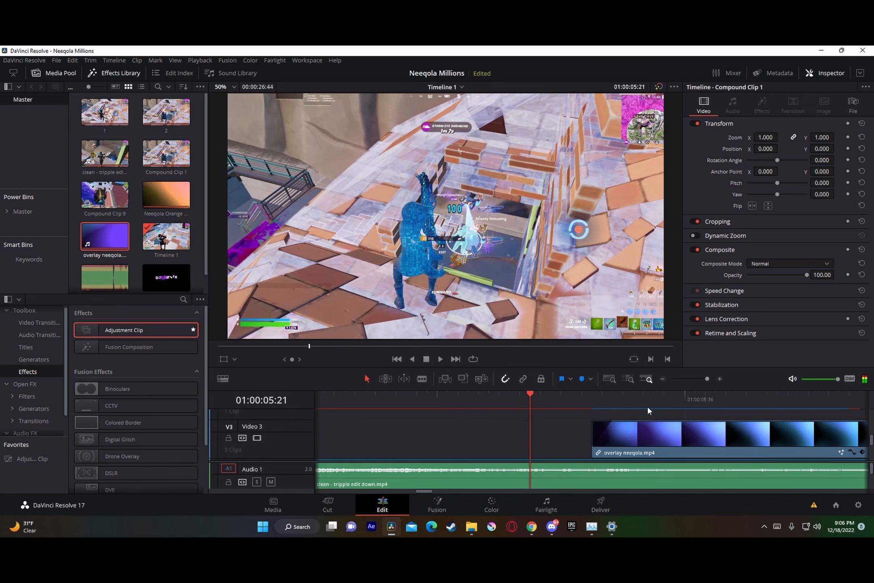
{"action": "key", "text": "Left"}
{"action": "scroll", "coordinate": [584, 434], "scroll_direction": "up", "scroll_amount": 1}
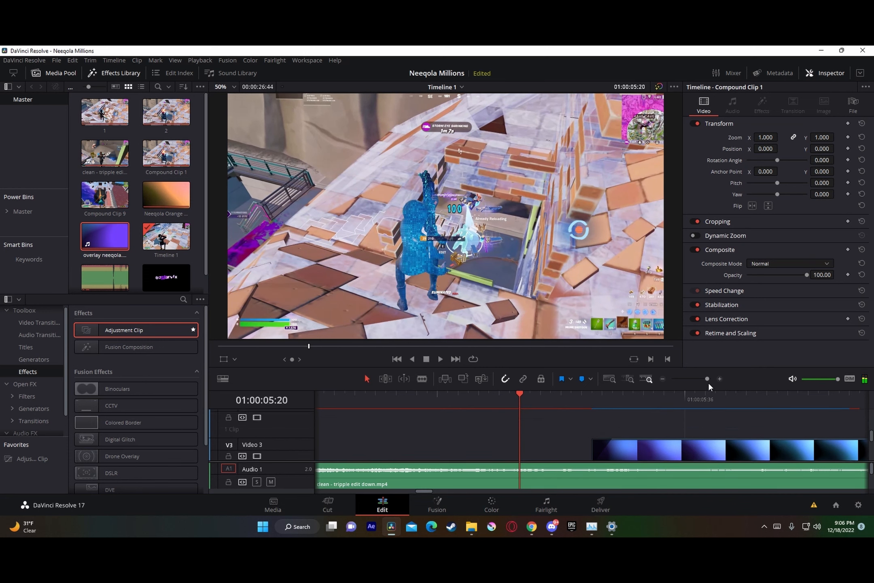
{"action": "left_click_drag", "start_coordinate": [707, 380], "coordinate": [701, 381]}
{"action": "key", "text": "ctrl+s"}
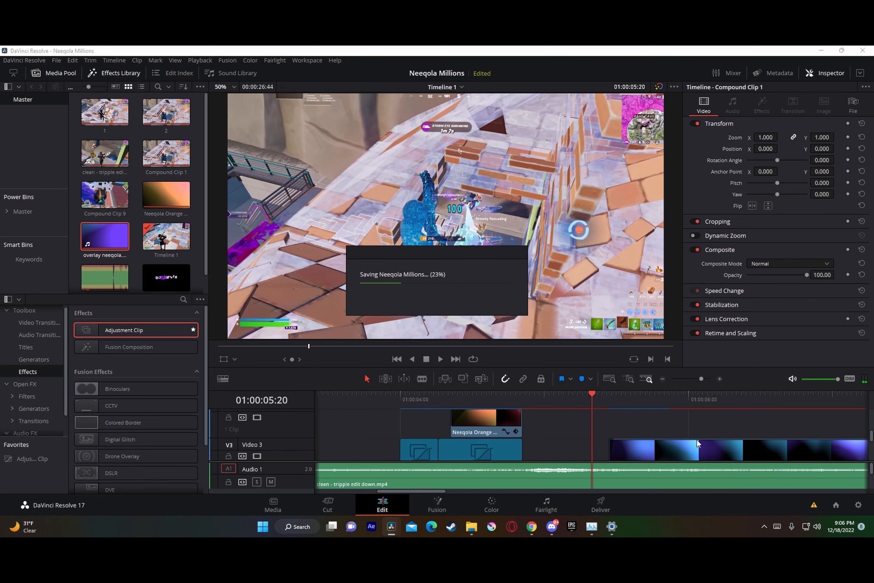
Step: Place Zolar Ident By KQ.mov on Video 4 above the overlay, starting at 01:00:05:20
{"action": "scroll", "coordinate": [167, 279], "scroll_direction": "down", "scroll_amount": 1}
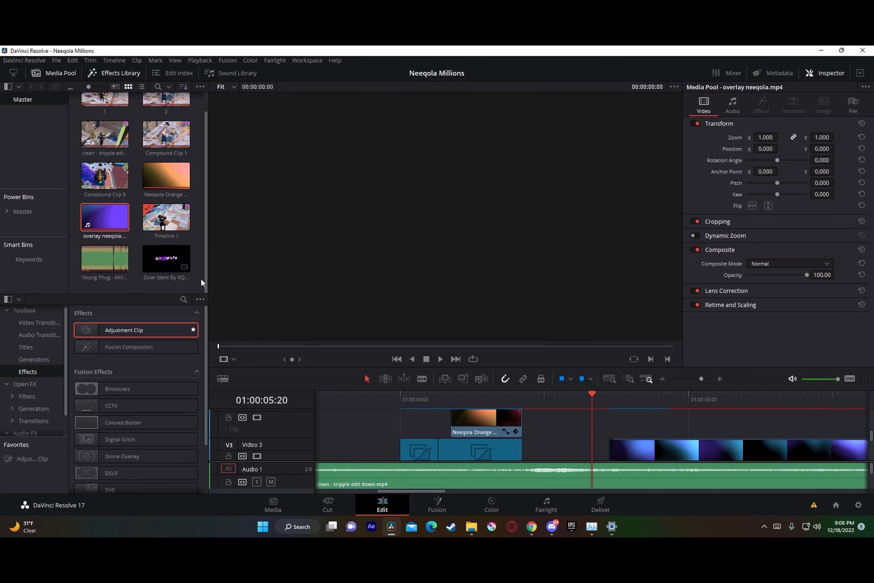
{"action": "left_click_drag", "start_coordinate": [166, 259], "coordinate": [602, 427]}
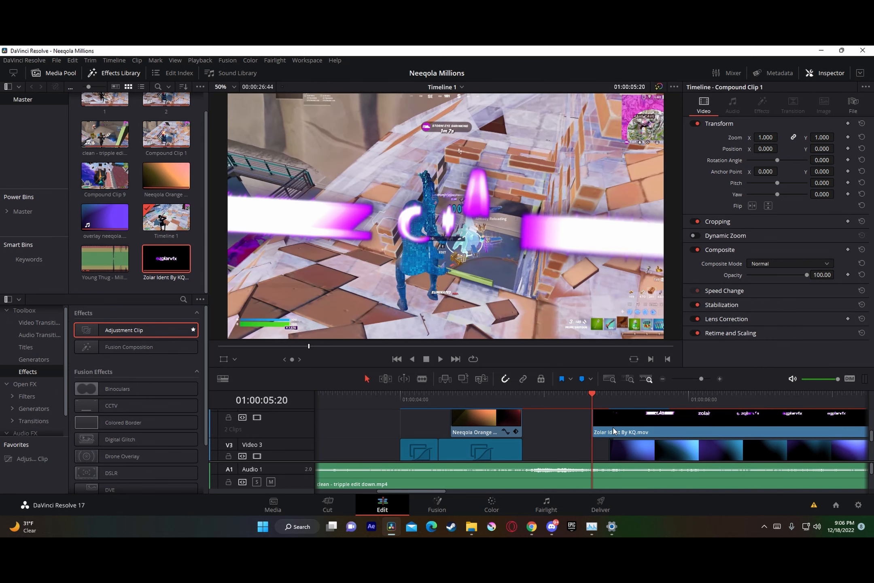
{"action": "left_click", "coordinate": [610, 392]}
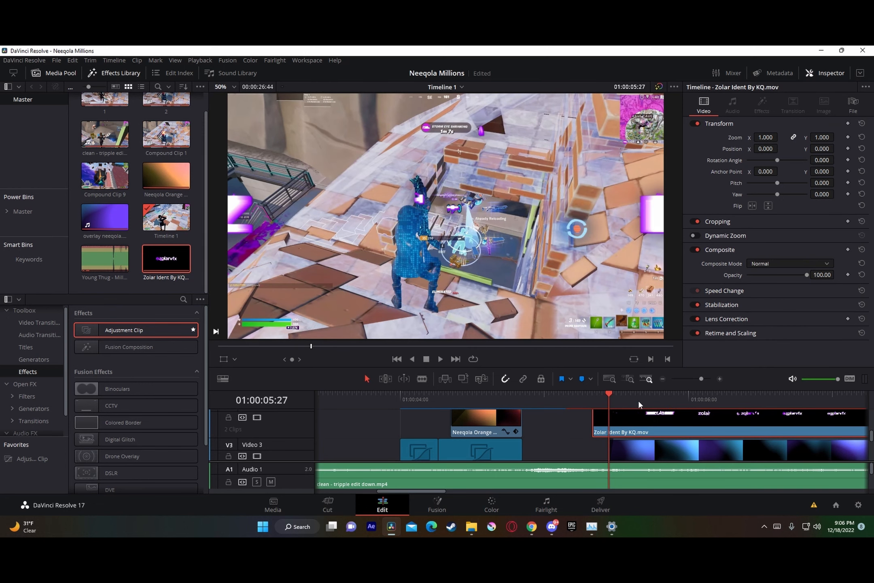
{"action": "key", "text": "Up"}
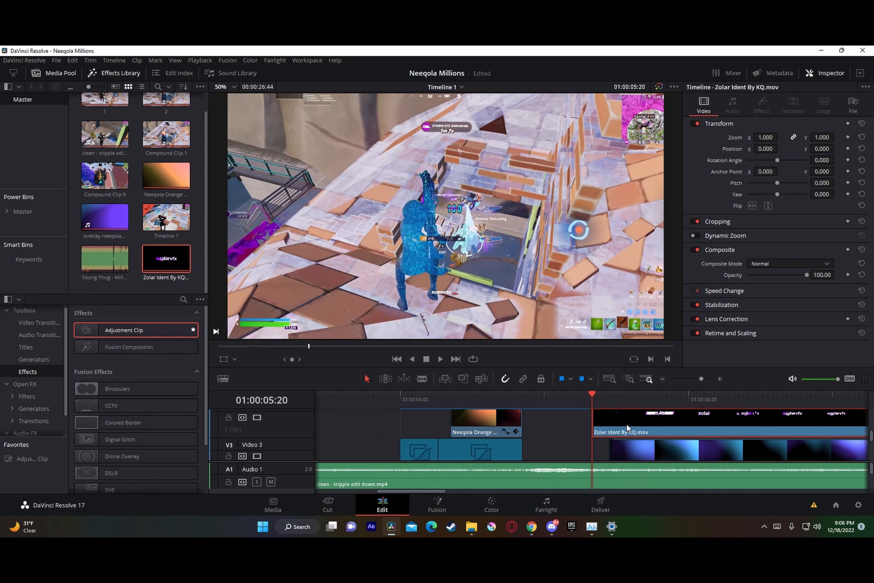
Step: Open the Zolar Ident clip in Fusion and add an S_HueSatBright node between MediaIn1 and MediaOut1
{"action": "right_click", "coordinate": [626, 423]}
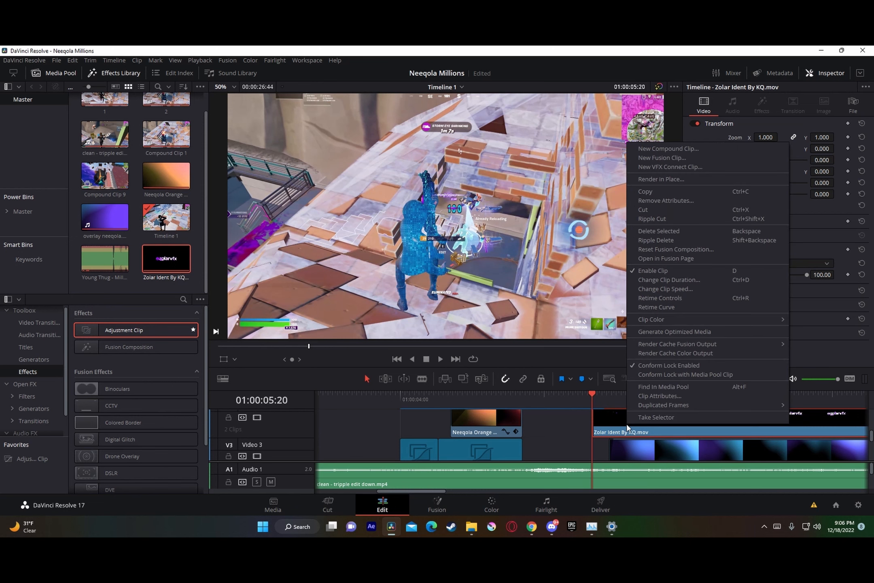
{"action": "left_click", "coordinate": [702, 258]}
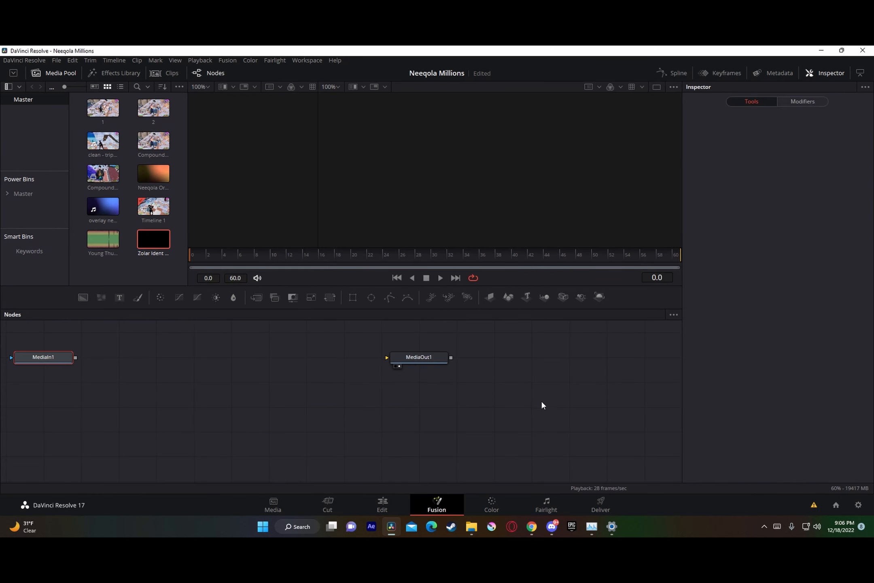
{"action": "key", "text": "shift+space"}
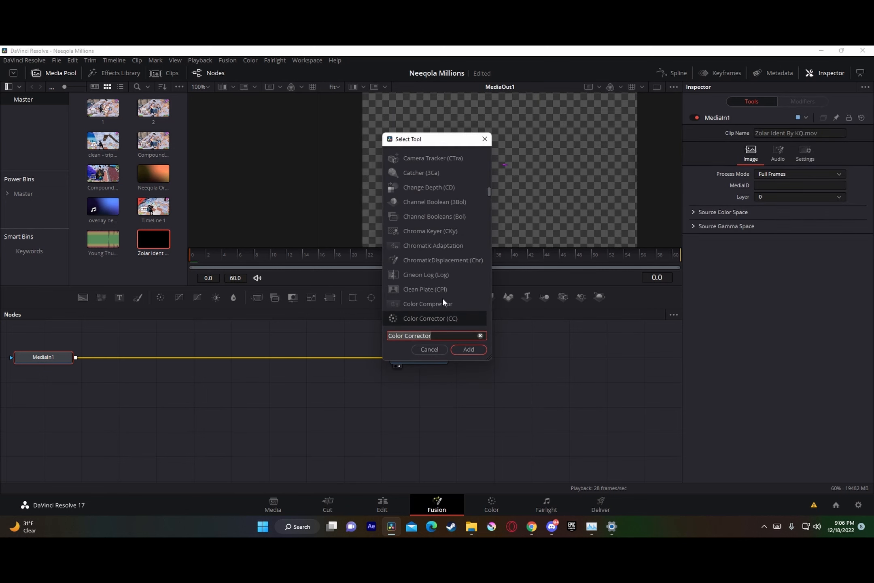
{"action": "type", "text": "hue"}
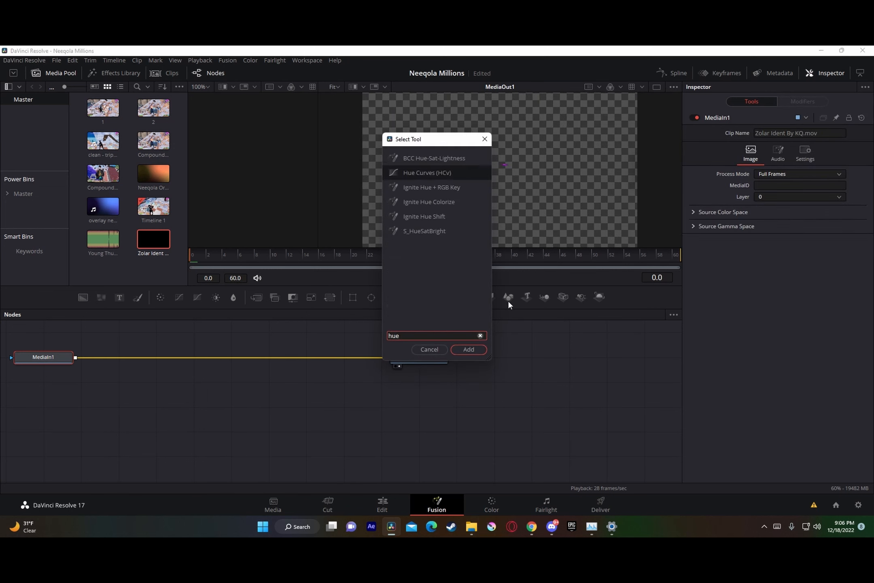
{"action": "type", "text": "satbright"}
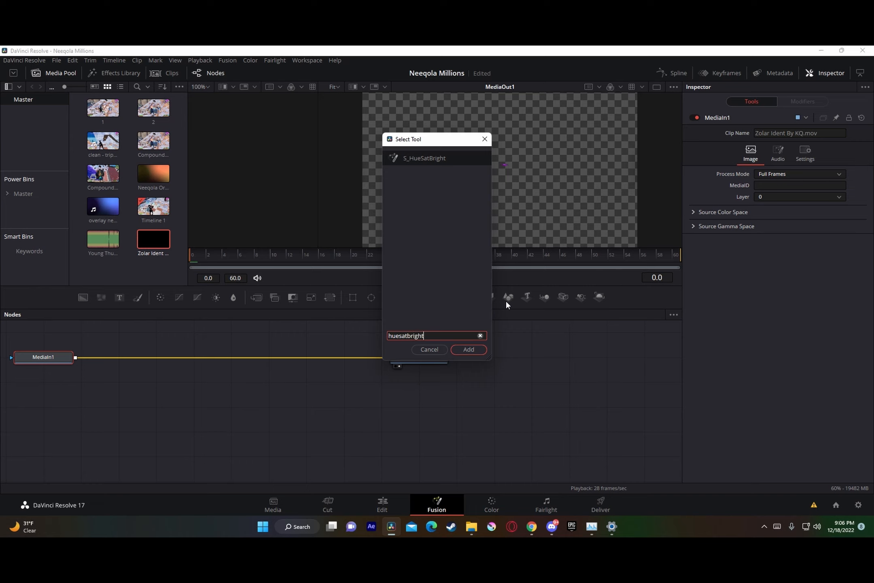
{"action": "left_click", "coordinate": [469, 348]}
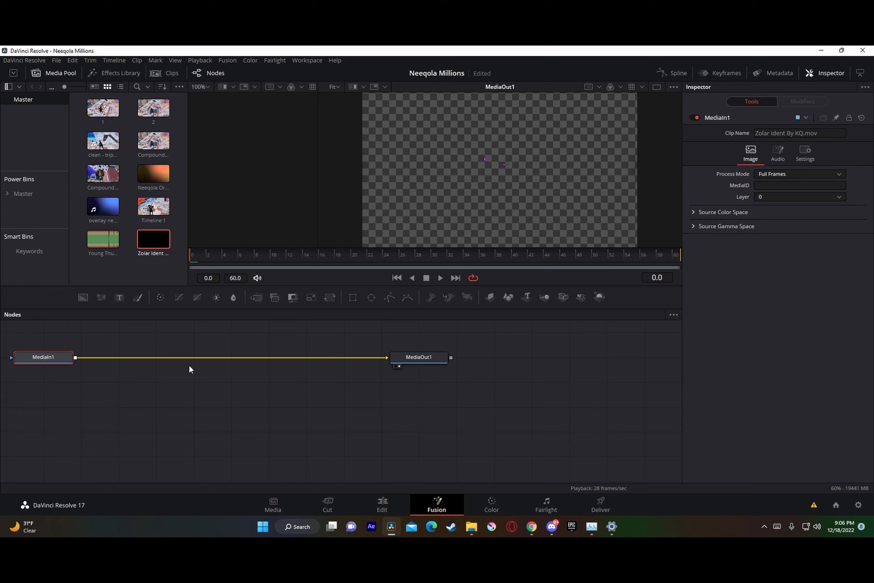
{"action": "key", "text": "shift+space"}
{"action": "left_click", "coordinate": [474, 347]}
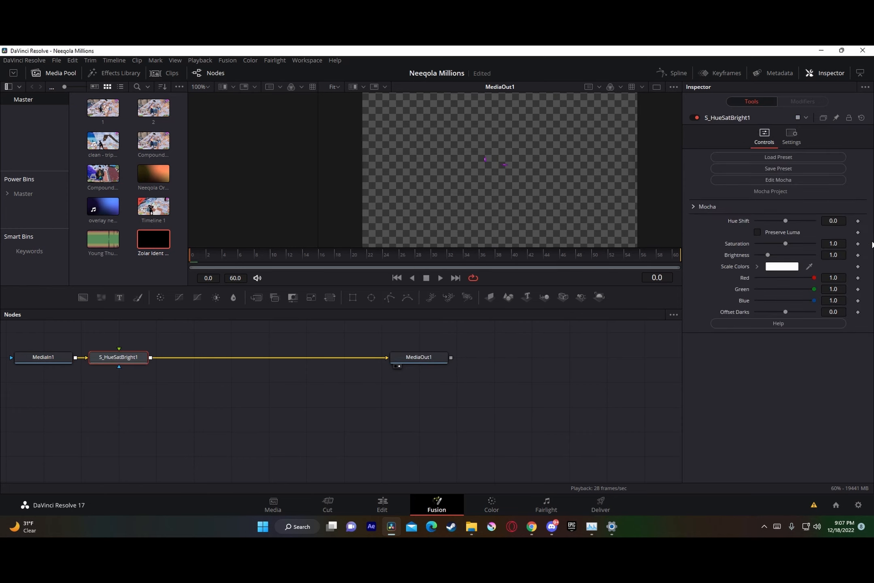
Step: Set the Hue Shift of the S_HueSatBright node to 0.265
{"action": "left_click", "coordinate": [842, 221]}
{"action": "type", "text": "0.265"}
{"action": "key", "text": "Tab"}
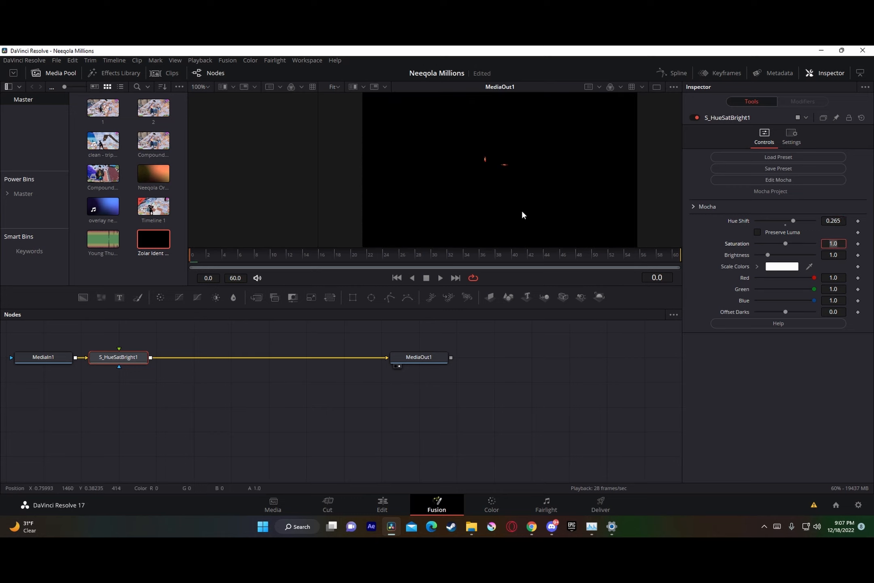
{"action": "key", "text": "BackSpace"}
{"action": "key", "text": "Escape"}
Step: Add a Delta Keyer after S_HueSatBright1, sample the ident's black background as its reference colour, and return to the edit
{"action": "key", "text": "shift+space"}
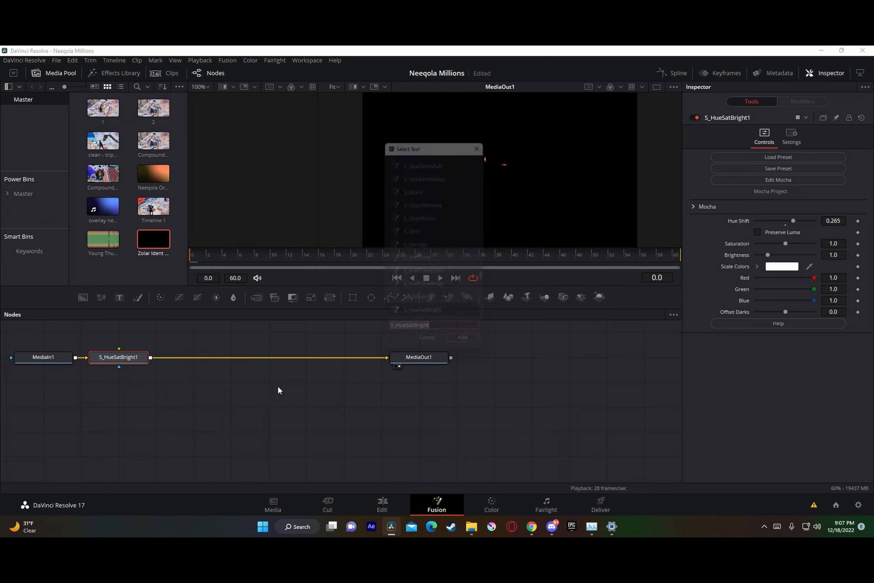
{"action": "type", "text": "delta"}
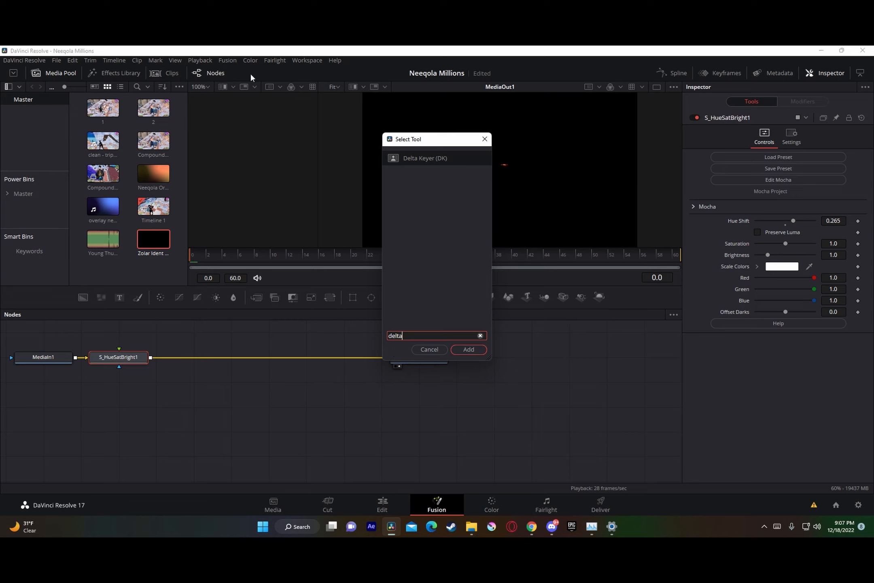
{"action": "left_click", "coordinate": [468, 350]}
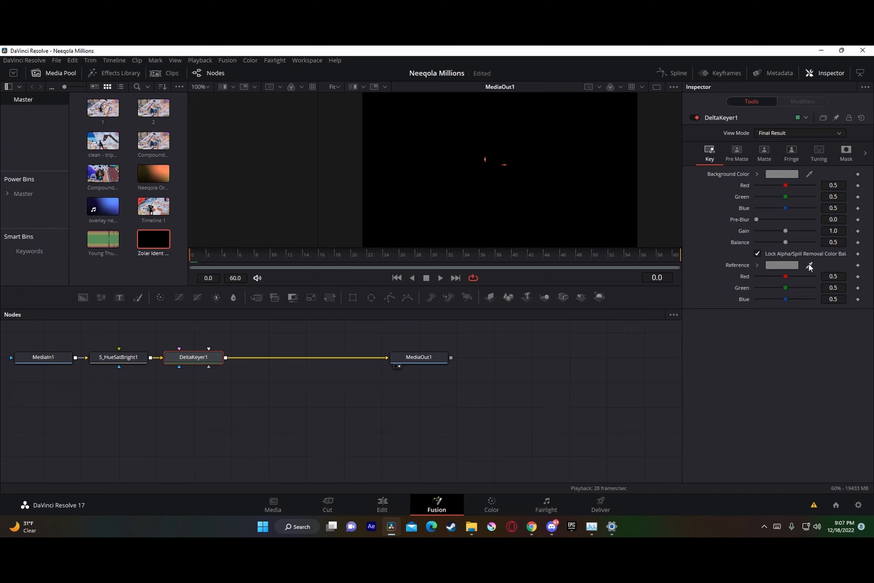
{"action": "left_click_drag", "start_coordinate": [808, 266], "coordinate": [578, 189]}
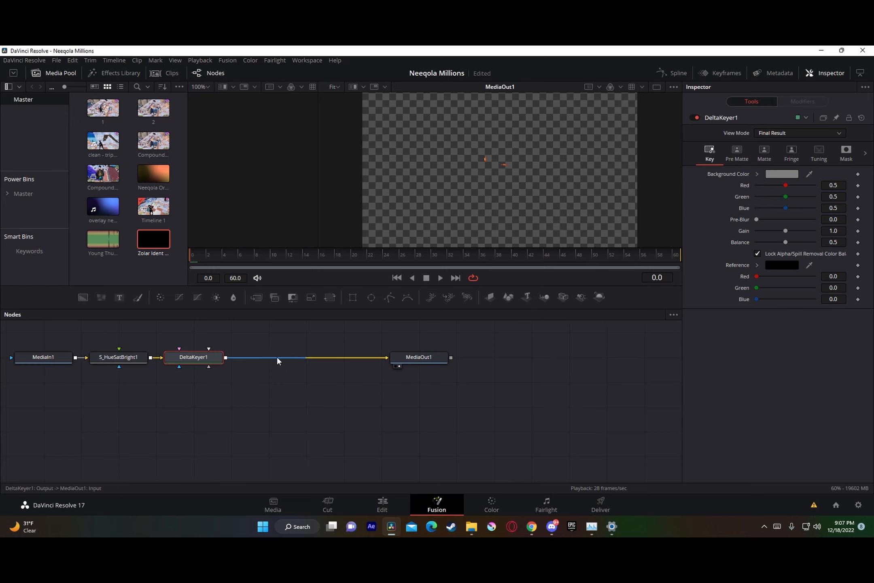
{"action": "left_click", "coordinate": [386, 503]}
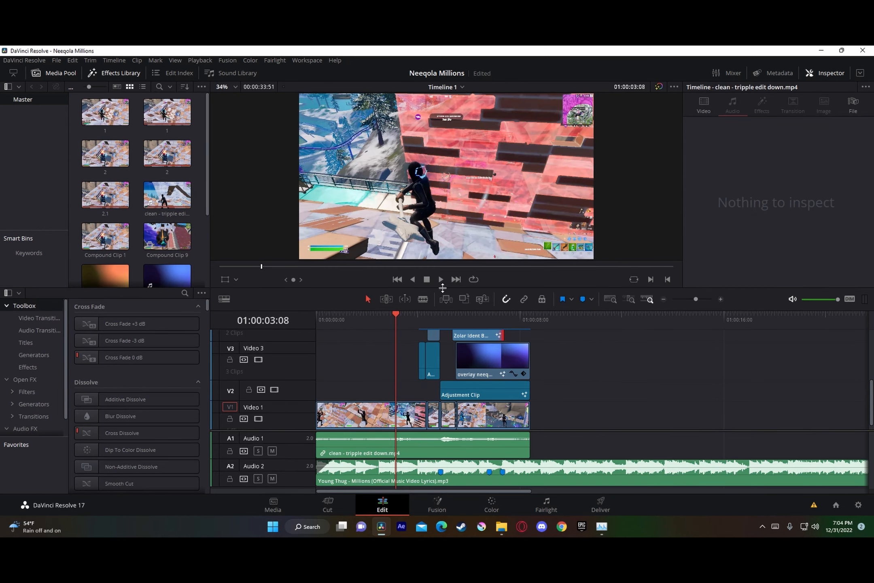
Step: Play the timeline from 01:00:03:08 through to the end of the clips to review the edit
{"action": "left_click", "coordinate": [441, 279]}
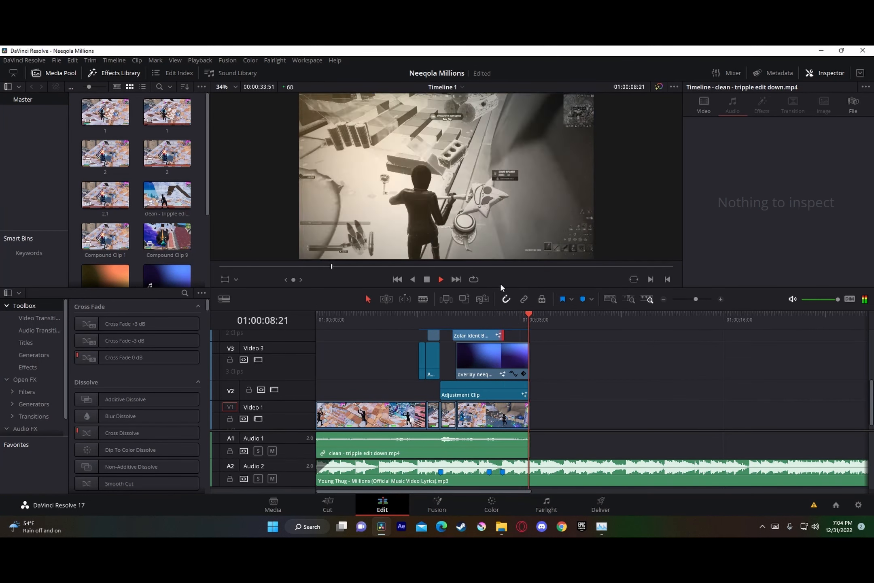
{"action": "key", "text": "space"}
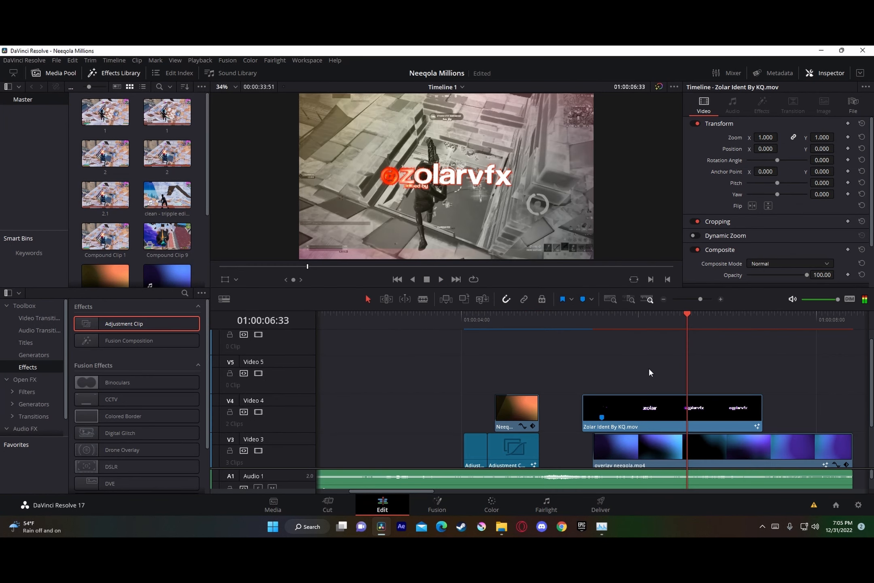
Step: Place an Adjustment Clip on Video 5 above the ident, starting at 01:00:05:29 with the neeqola overlay
{"action": "scroll", "coordinate": [624, 423], "scroll_direction": "down", "scroll_amount": 2}
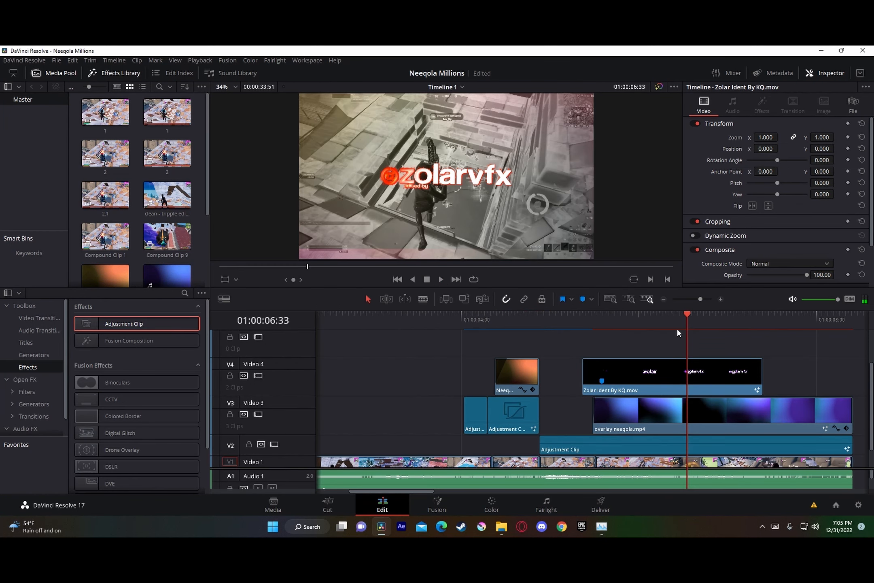
{"action": "left_click_drag", "start_coordinate": [676, 327], "coordinate": [593, 343]}
{"action": "mouse_move", "coordinate": [700, 299]}
{"action": "left_mouse_down"}
{"action": "mouse_move", "coordinate": [709, 299]}
{"action": "mouse_move", "coordinate": [697, 299]}
{"action": "left_mouse_up"}
{"action": "left_click", "coordinate": [574, 319]}
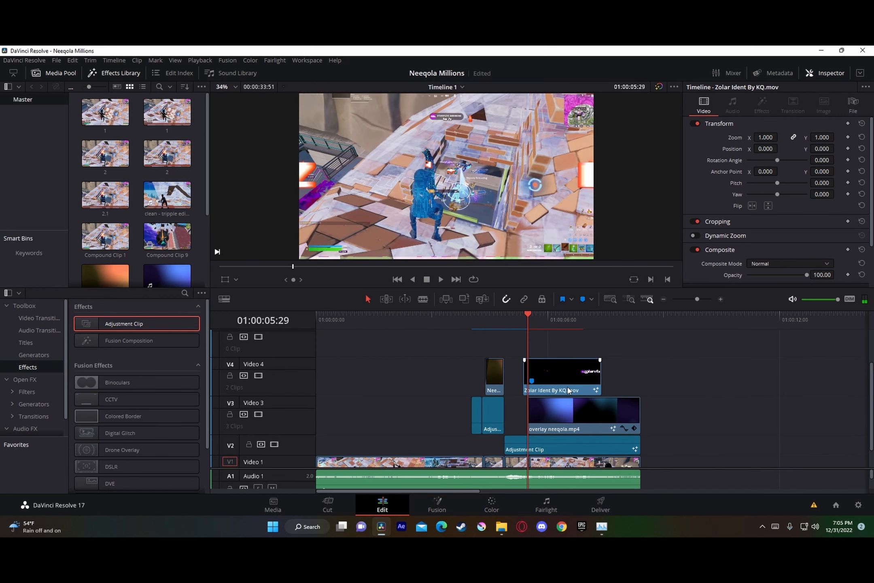
{"action": "left_click_drag", "start_coordinate": [164, 326], "coordinate": [528, 378]}
{"action": "mouse_move", "coordinate": [697, 299]}
{"action": "left_mouse_down"}
{"action": "mouse_move", "coordinate": [707, 296]}
{"action": "mouse_move", "coordinate": [700, 303]}
{"action": "left_mouse_up"}
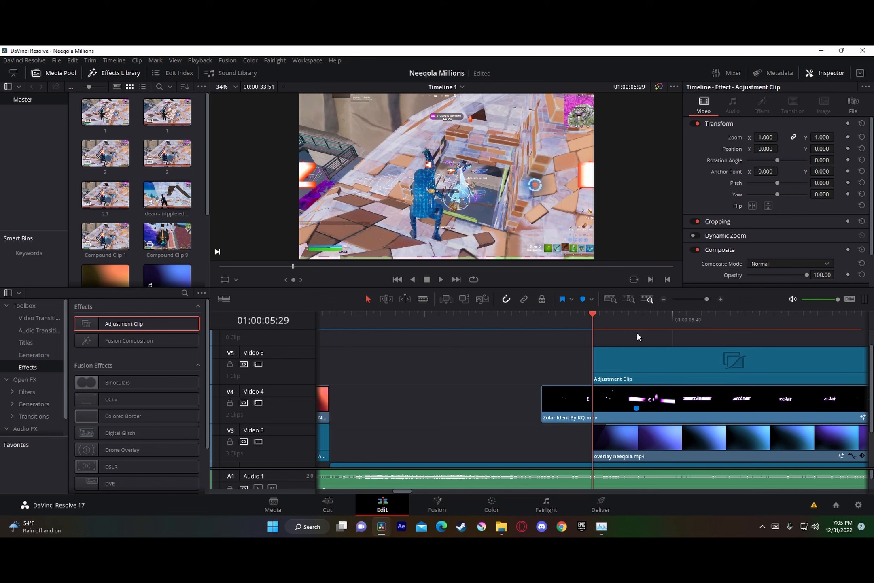
Step: Split the Video 5 adjustment clip at the ident's marker, at 01:00:05:35, and delete the part after the cut
{"action": "key", "text": "Right"}
{"action": "key", "text": "Right"}
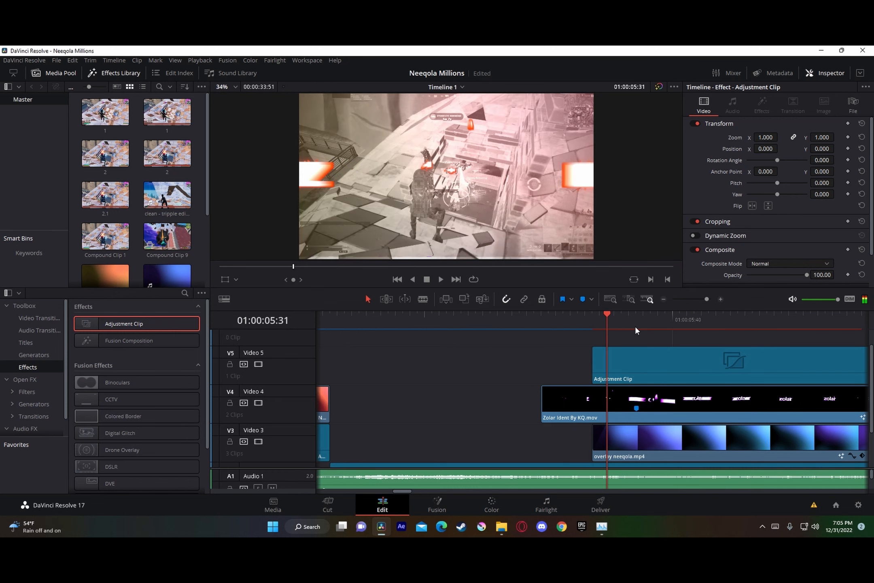
{"action": "key", "text": "Right"}
{"action": "key", "text": "Right"}
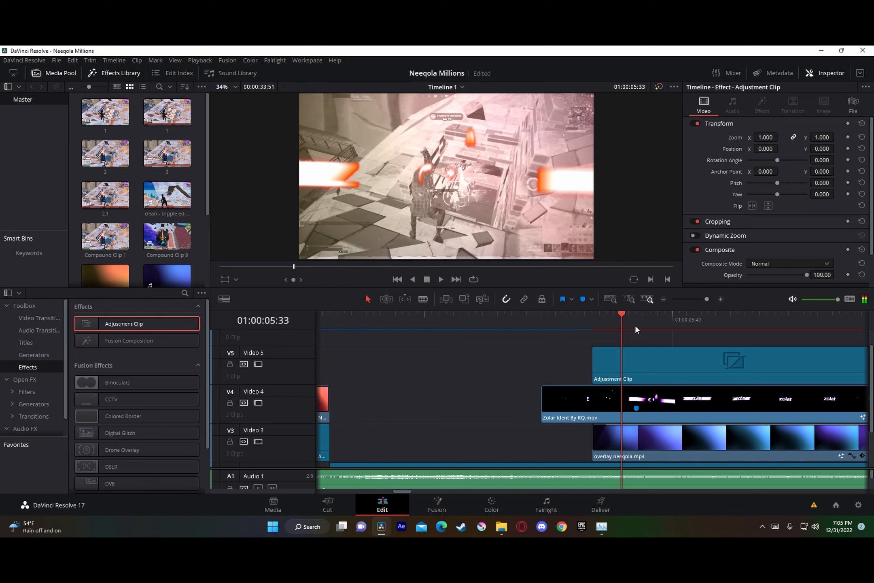
{"action": "key", "text": "Right"}
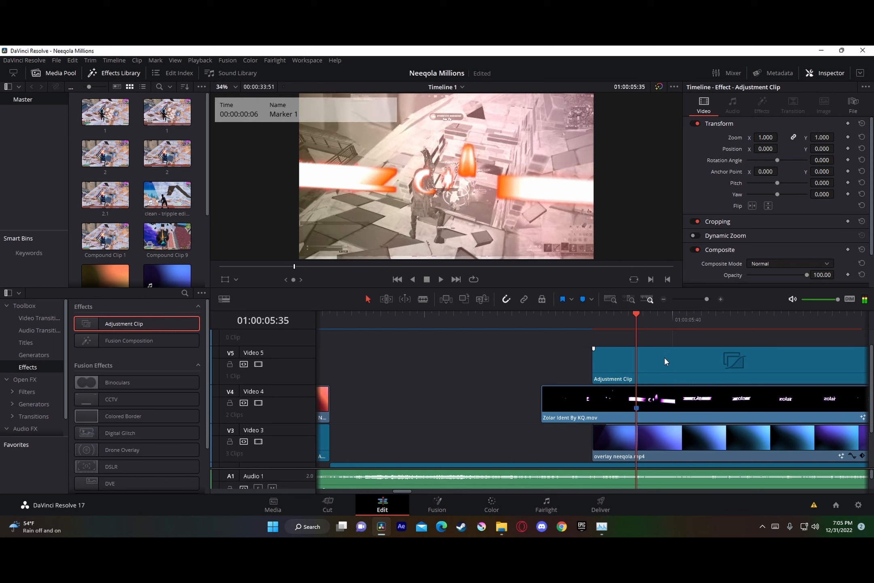
{"action": "left_click", "coordinate": [663, 357]}
{"action": "key", "text": "ctrl+b"}
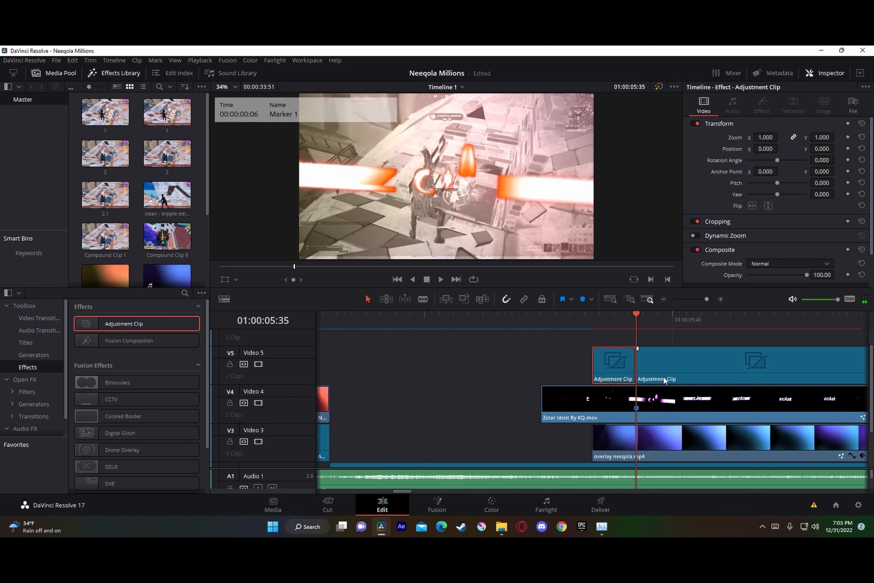
{"action": "left_click", "coordinate": [663, 377]}
{"action": "key", "text": "BackSpace"}
Step: Insert the "5 frame zoom in" preset between MediaIn1 and MediaOut1 in the Video 5 adjustment clip's Fusion composition, and return to the edit
{"action": "right_click", "coordinate": [615, 361]}
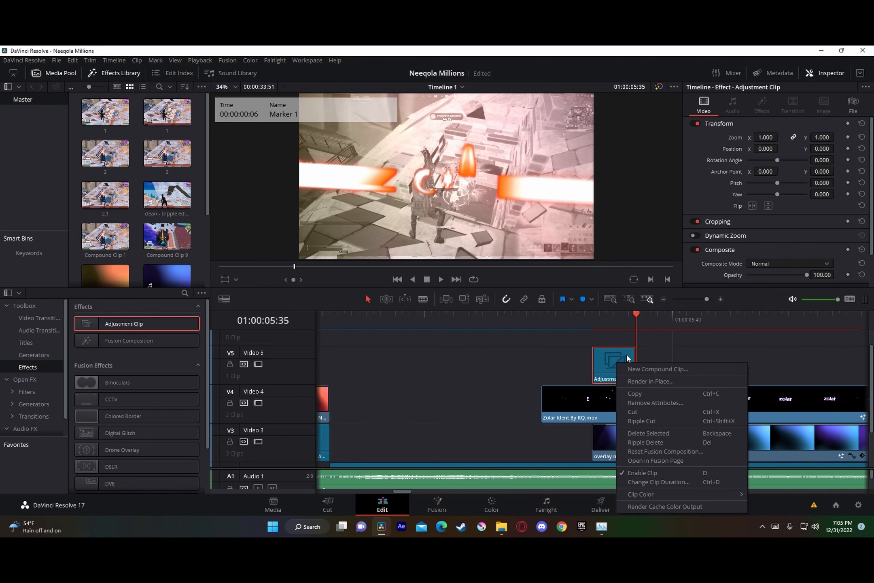
{"action": "left_click", "coordinate": [635, 463]}
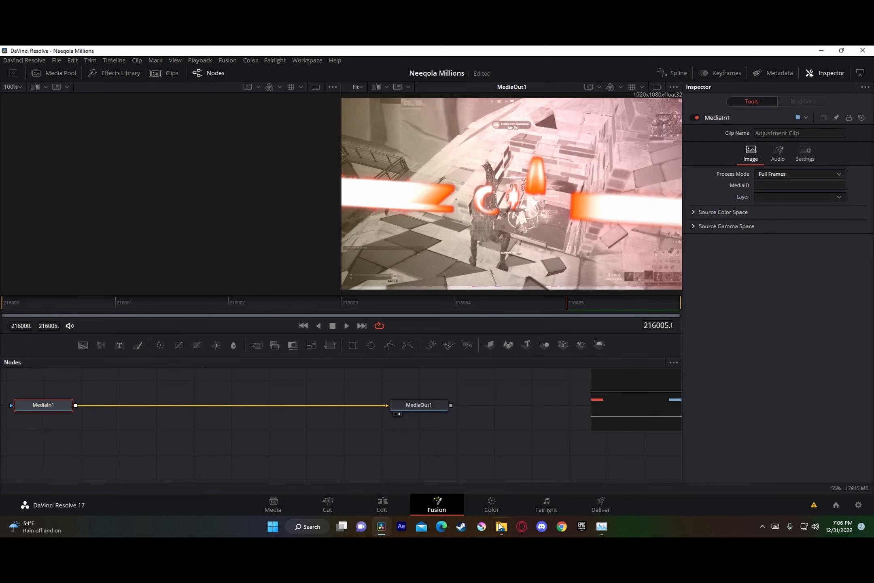
{"action": "left_click", "coordinate": [501, 526]}
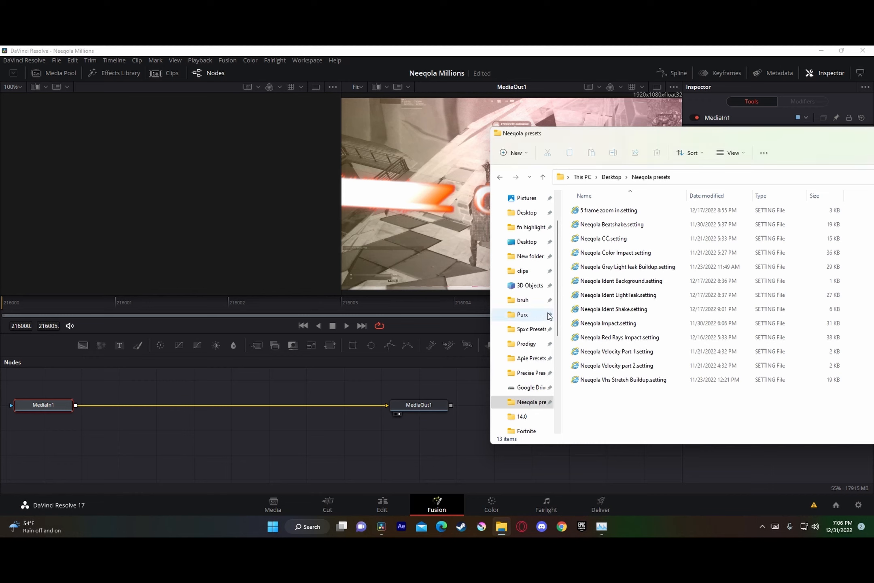
{"action": "left_click_drag", "start_coordinate": [598, 210], "coordinate": [292, 405]}
{"action": "left_click_drag", "start_coordinate": [378, 405], "coordinate": [430, 404]}
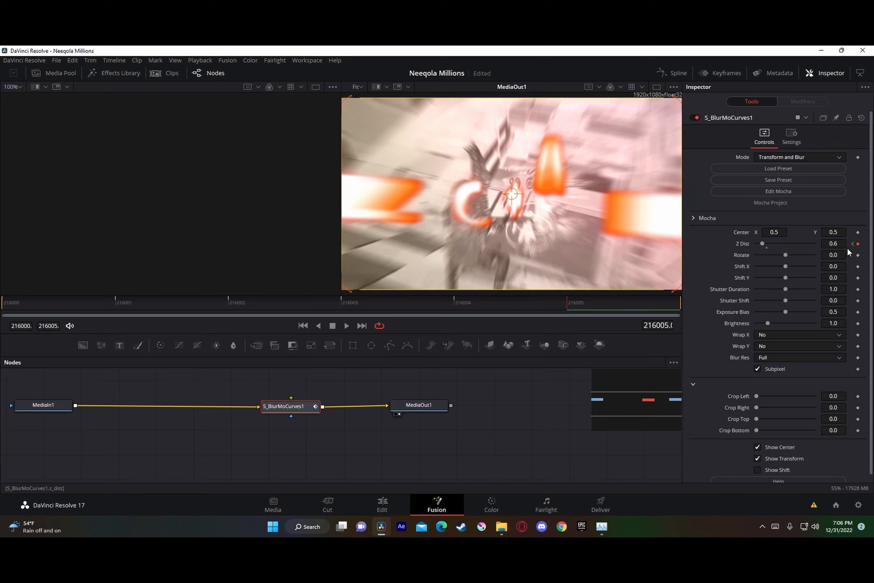
{"action": "left_click", "coordinate": [387, 502]}
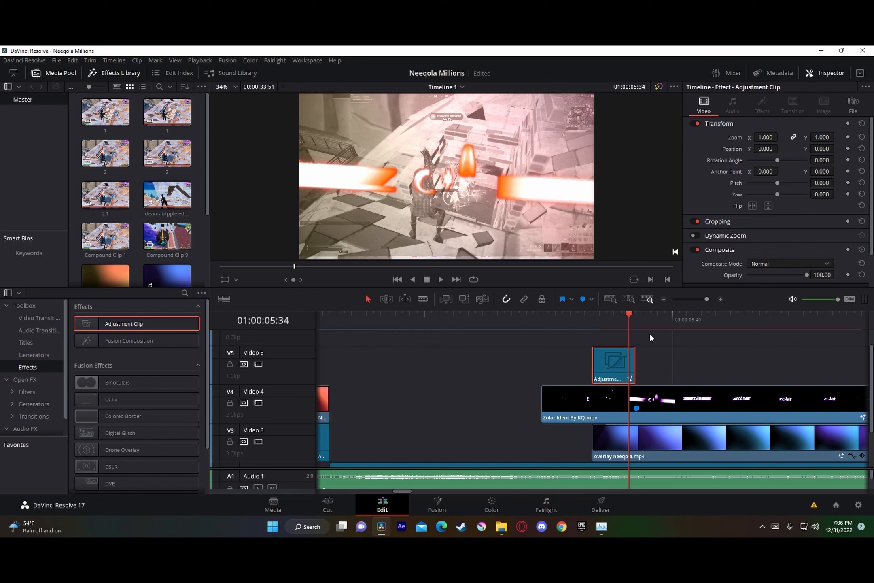
Step: Place a new Adjustment Clip on Video 6 above the ident, starting at 01:00:05:35 where the Video 5 adjustment clip ends
{"action": "left_click_drag", "start_coordinate": [702, 299], "coordinate": [711, 299]}
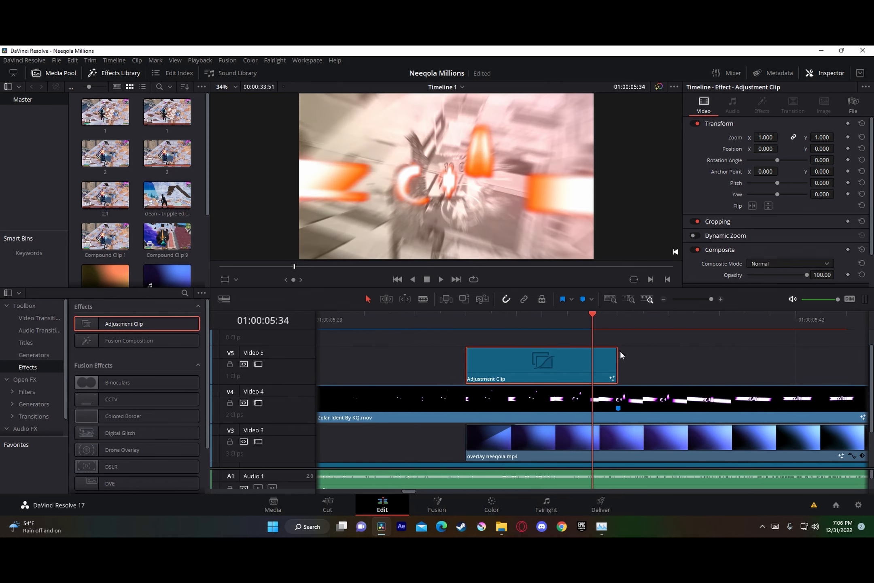
{"action": "key", "text": "Right"}
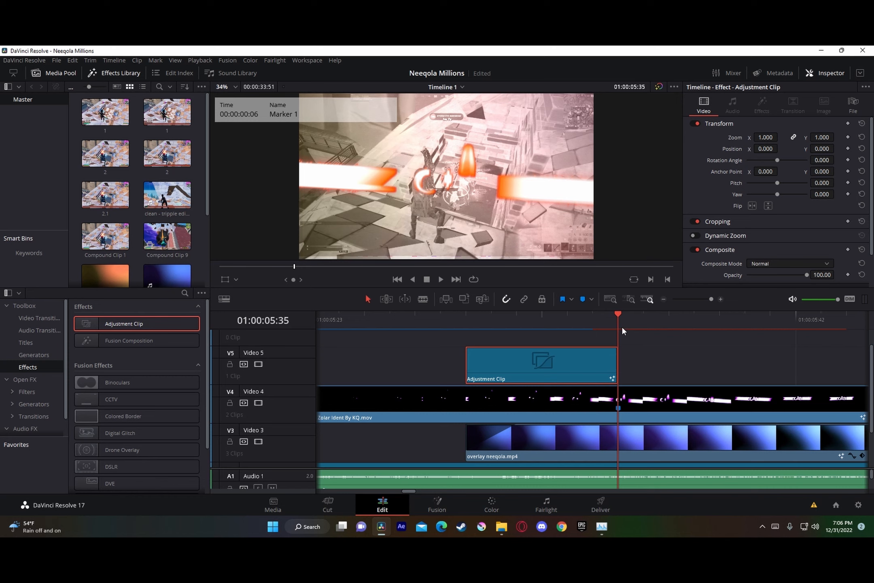
{"action": "scroll", "coordinate": [623, 356], "scroll_direction": "up", "scroll_amount": 1}
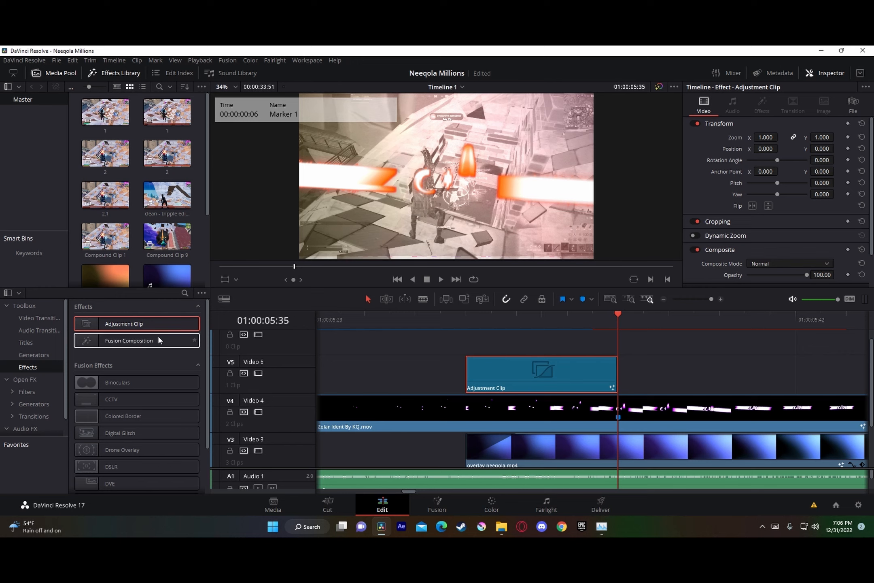
{"action": "left_click_drag", "start_coordinate": [135, 324], "coordinate": [627, 338]}
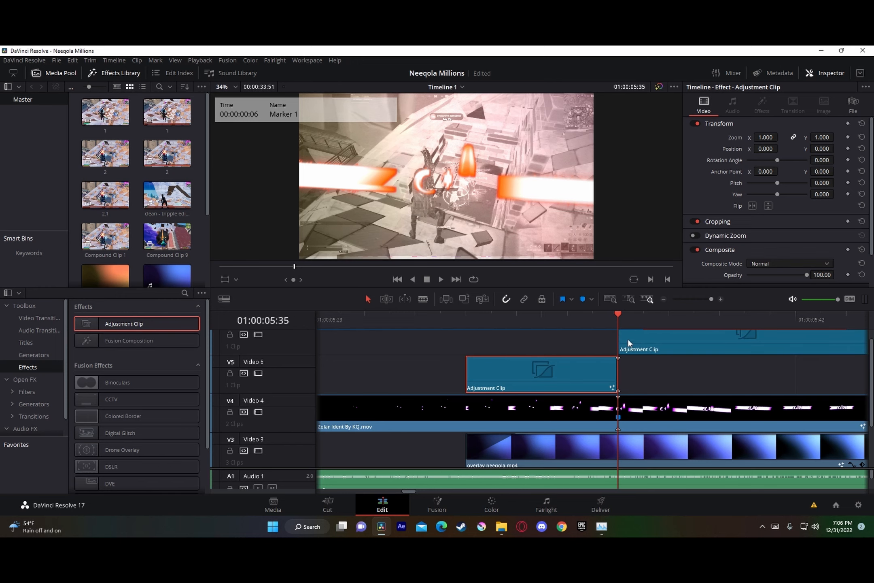
Step: Open the Video 6 adjustment clip in Fusion and insert the Neeqola Ident Shake preset between MediaIn1 and MediaOut1
{"action": "right_click", "coordinate": [643, 343]}
{"action": "left_click", "coordinate": [674, 439]}
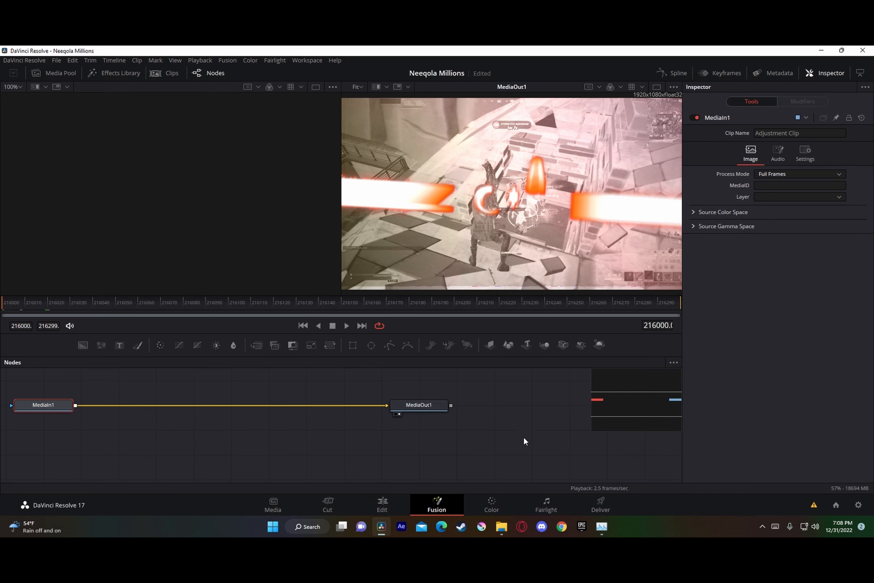
{"action": "left_click", "coordinate": [501, 526]}
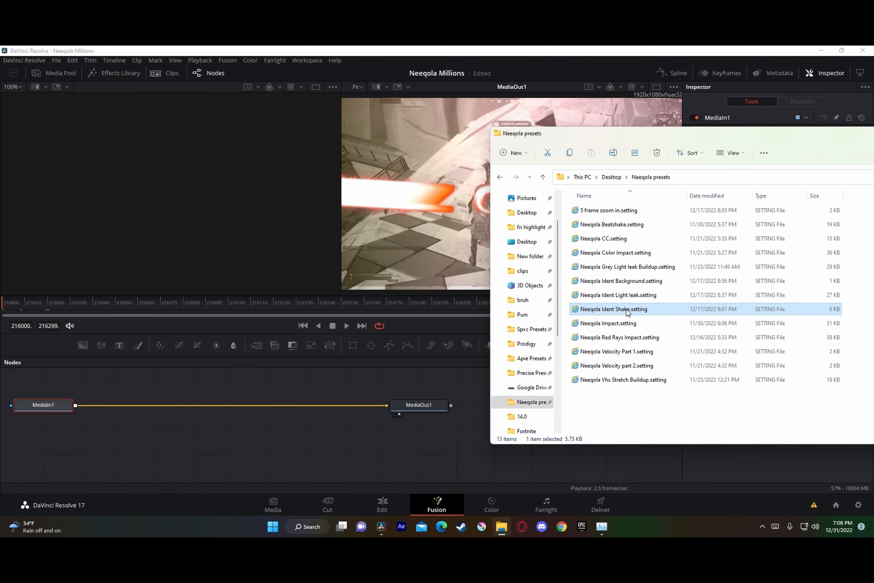
{"action": "left_click_drag", "start_coordinate": [627, 312], "coordinate": [318, 439]}
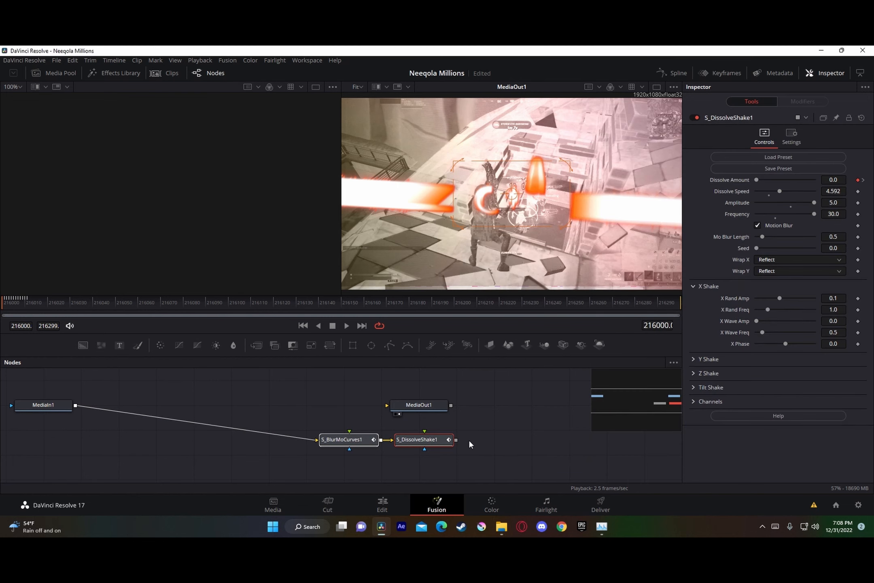
{"action": "left_click_drag", "start_coordinate": [456, 439], "coordinate": [191, 391]}
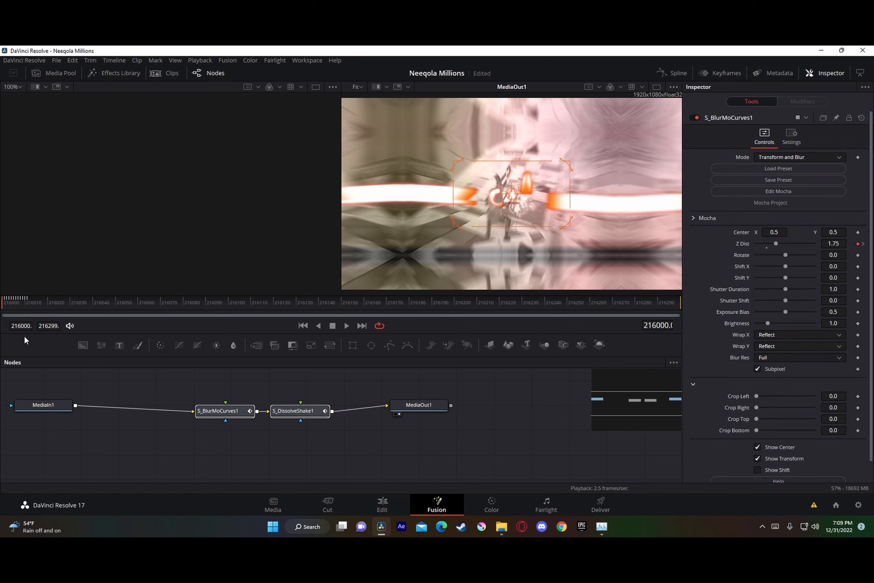
Step: Split the Video 6 adjustment clip where the shake preset's keyframes end, at 01:00:05:47, and delete the part after the cut
{"action": "left_click", "coordinate": [28, 298]}
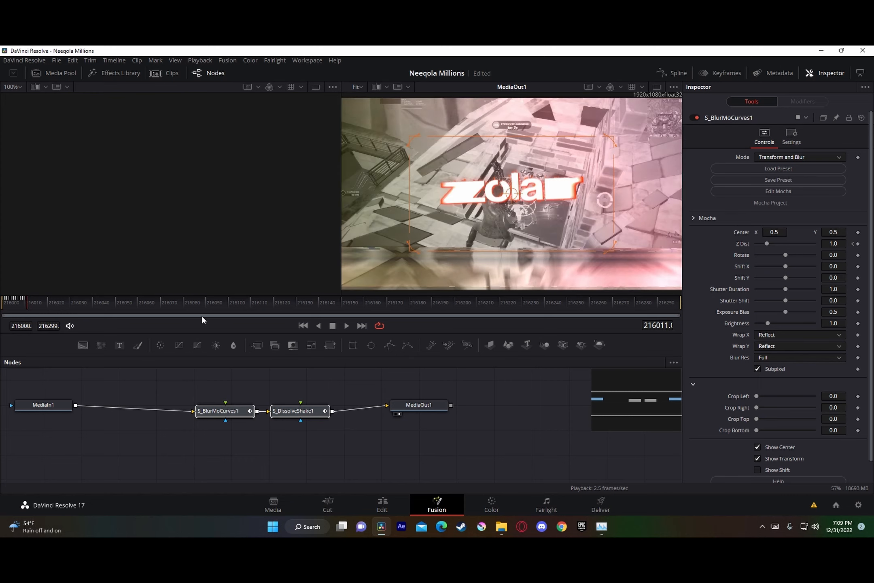
{"action": "left_click", "coordinate": [289, 412]}
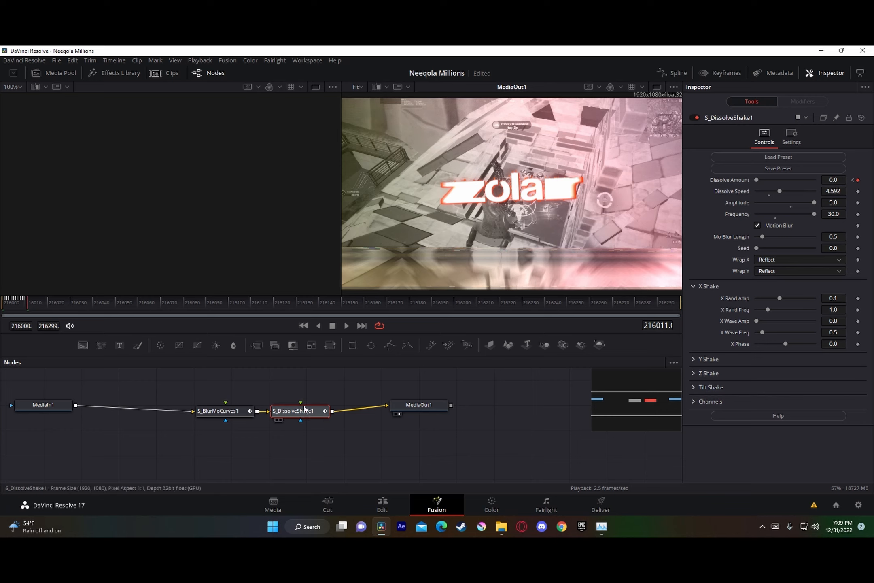
{"action": "key", "text": "Right"}
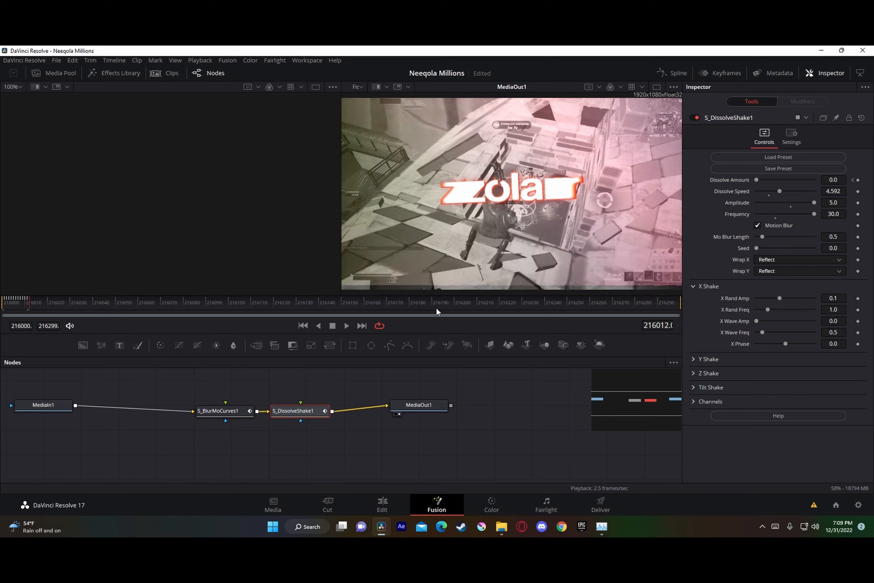
{"action": "left_click", "coordinate": [382, 505]}
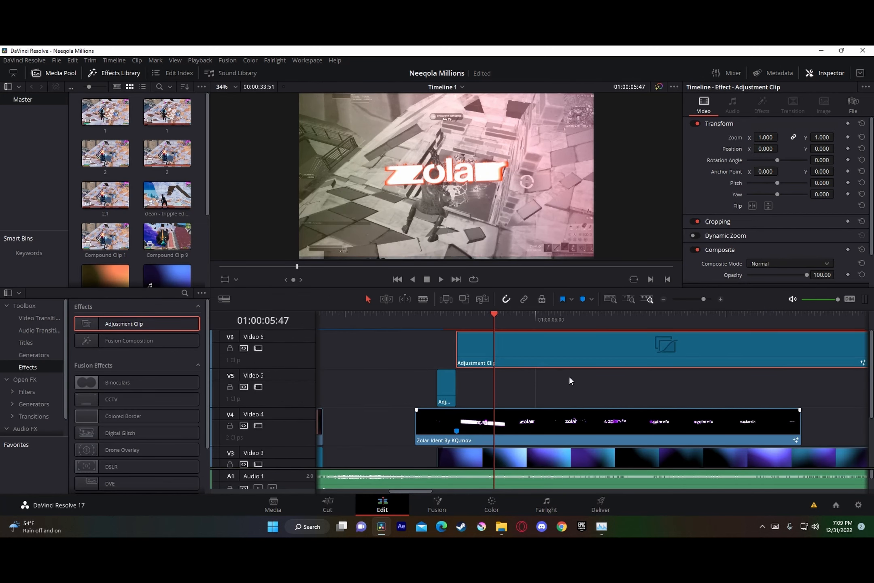
{"action": "key", "text": "ctrl+b"}
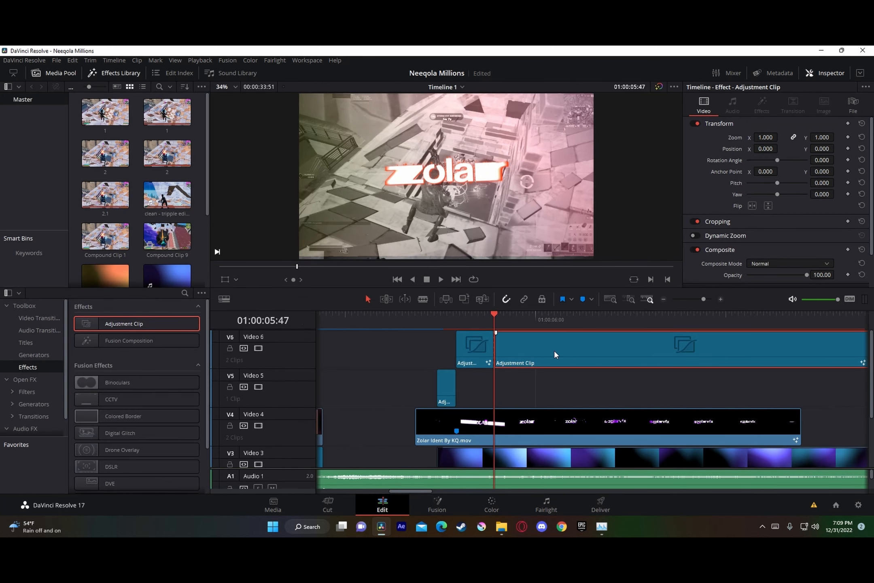
{"action": "key", "text": "Delete"}
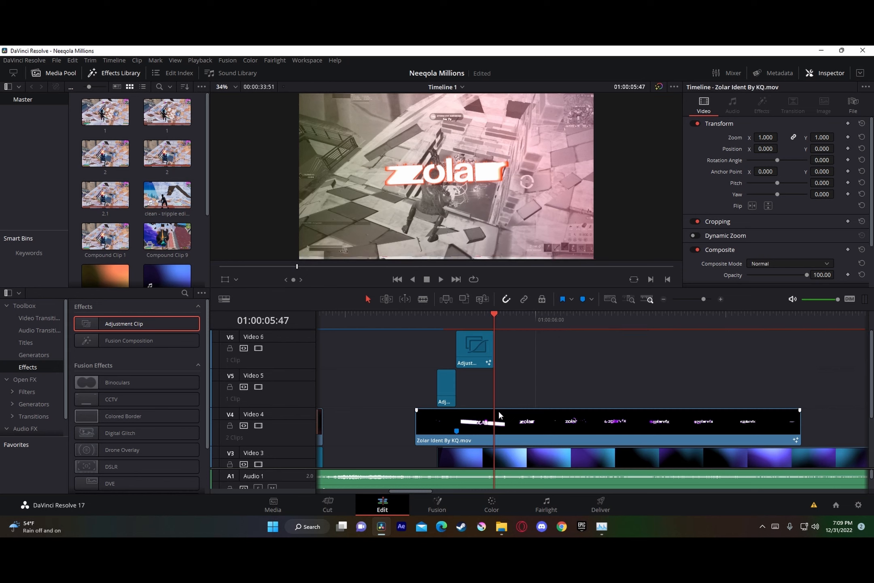
Step: Enable Render Cache Color Output for the adjustment clips on Video 6 and Video 5
{"action": "right_click", "coordinate": [475, 349]}
{"action": "left_click", "coordinate": [533, 494]}
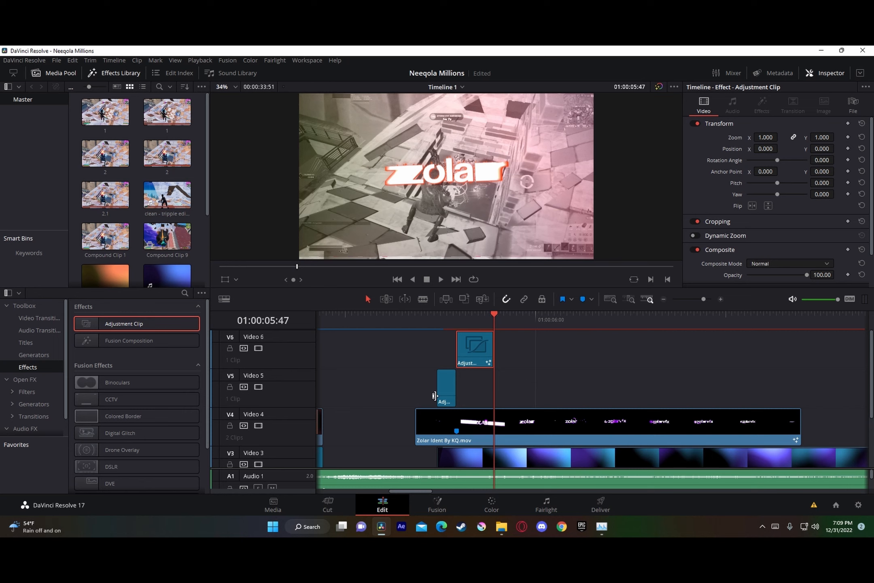
{"action": "right_click", "coordinate": [449, 388]}
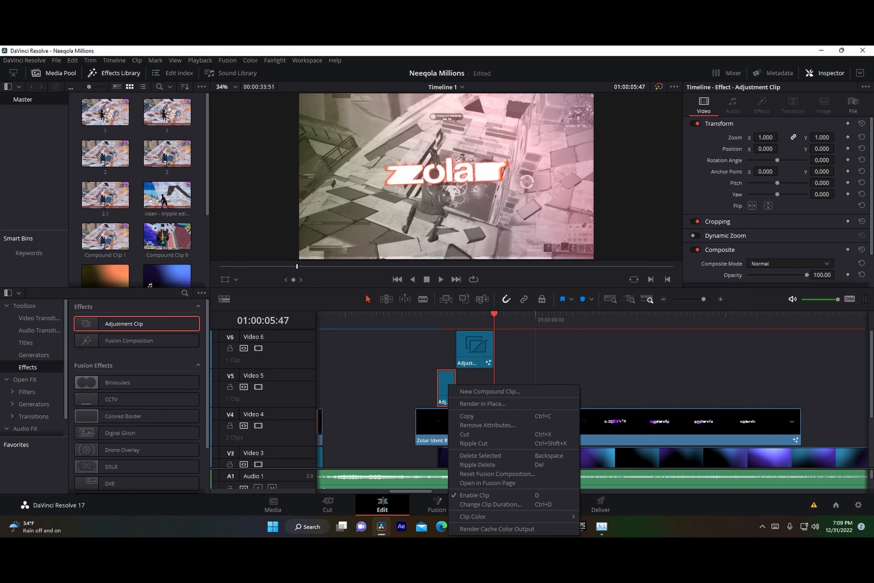
{"action": "left_click", "coordinate": [484, 530]}
{"action": "right_click", "coordinate": [472, 363]}
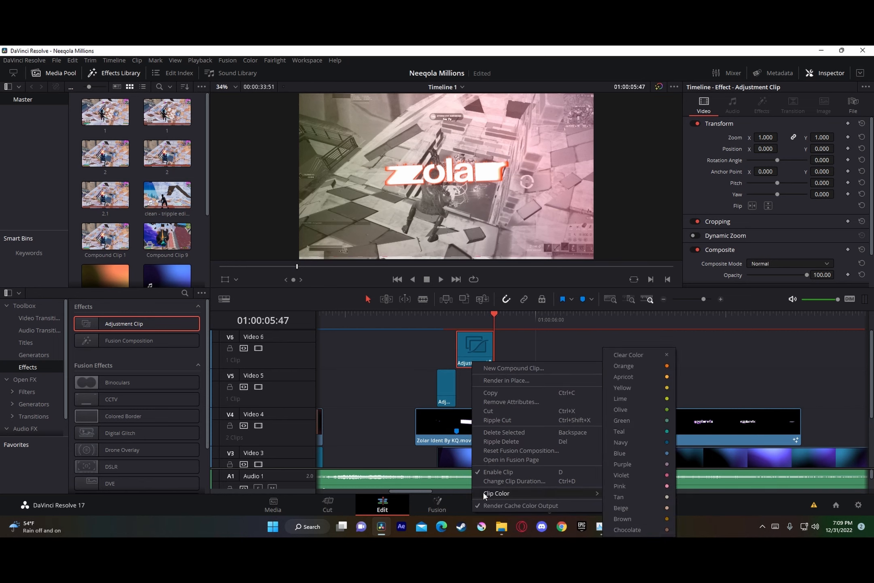
{"action": "left_click", "coordinate": [396, 353]}
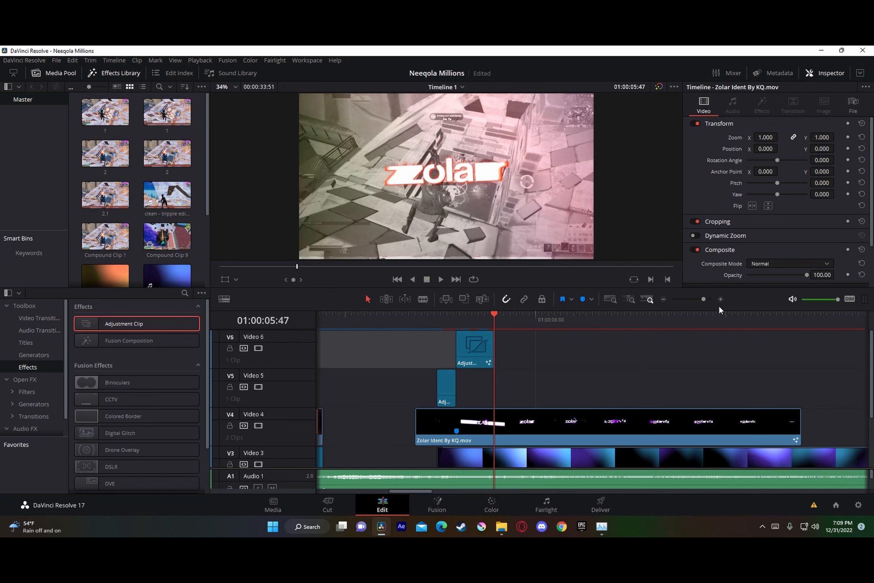
Step: Play the timeline from 01:00:03:08 to 01:00:07:22 to review the ident with its zoom and shake effects
{"action": "left_click_drag", "start_coordinate": [703, 299], "coordinate": [698, 302]}
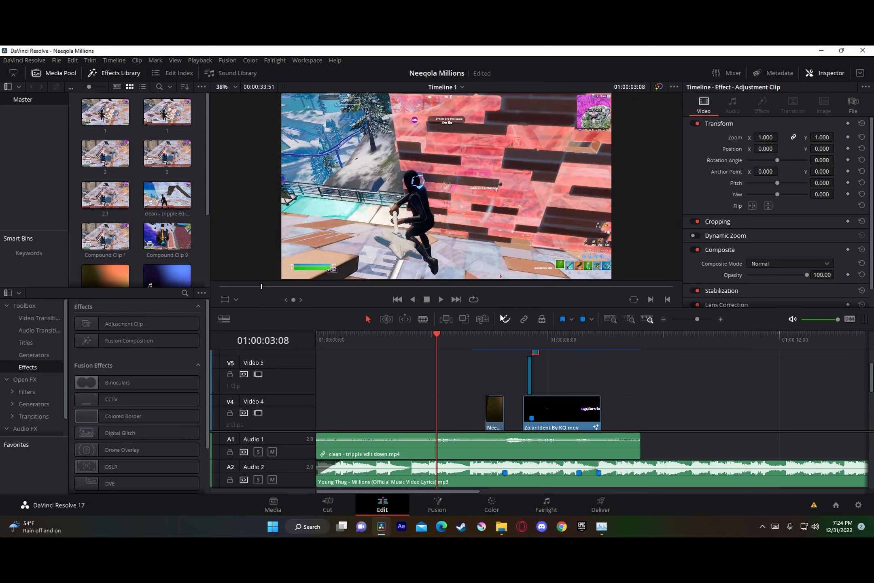
{"action": "left_click", "coordinate": [440, 300]}
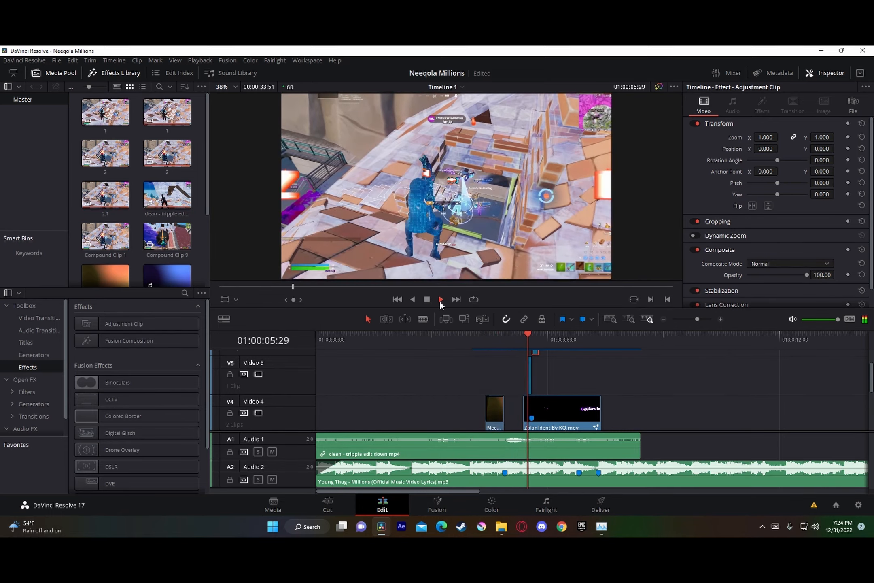
{"action": "key", "text": "space"}
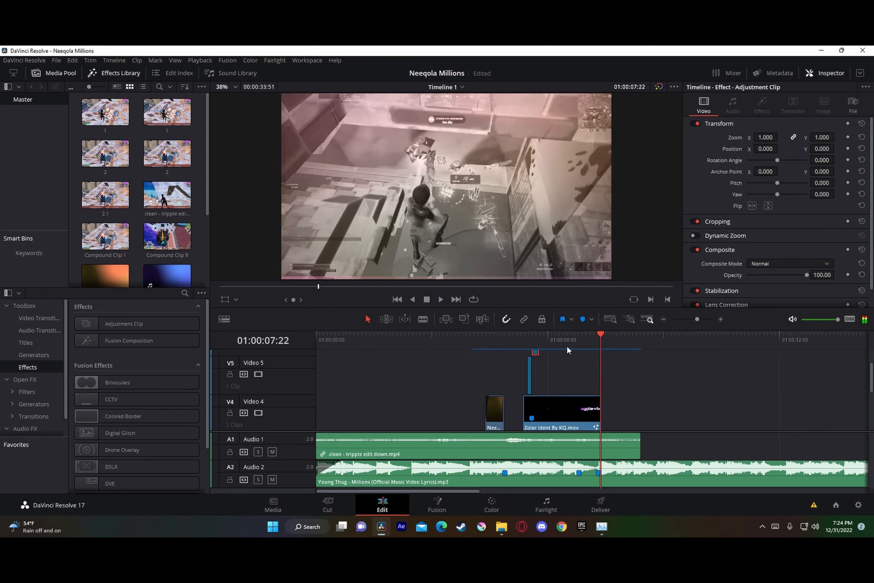
Step: Replay the ident section from 01:00:06:02 to find the beat and add a marker to the Audio 2 song clip at 01:00:06:31
{"action": "left_click", "coordinate": [549, 339]}
{"action": "left_click", "coordinate": [704, 320]}
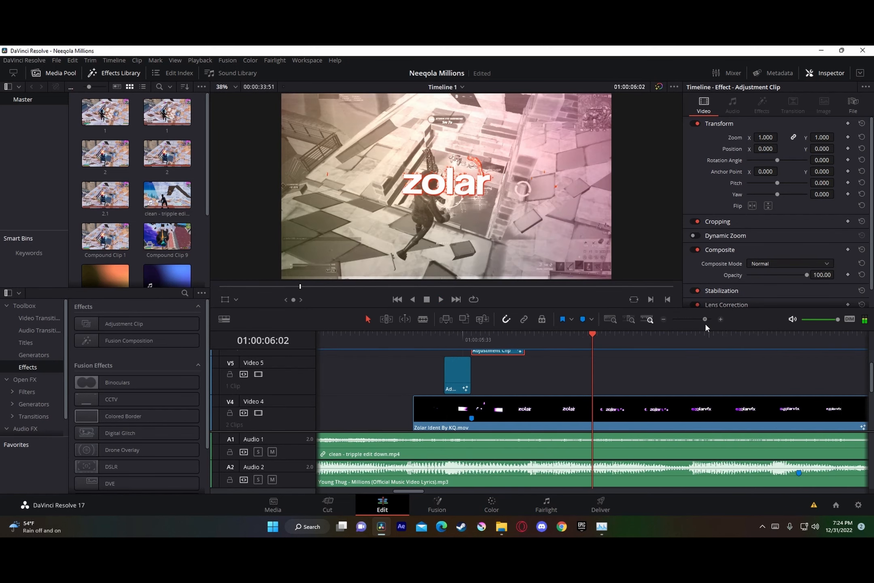
{"action": "left_click", "coordinate": [696, 320]}
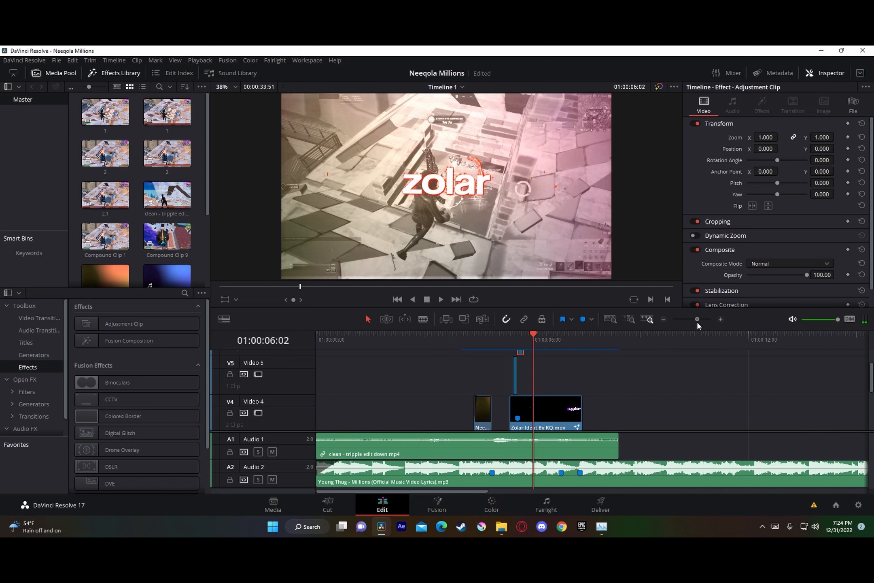
{"action": "left_click", "coordinate": [693, 319]}
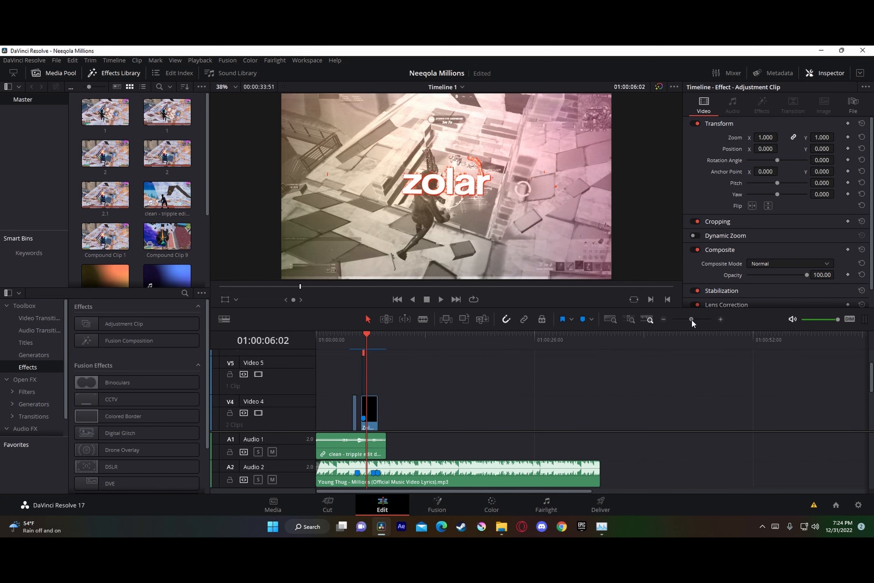
{"action": "left_click_drag", "start_coordinate": [695, 320], "coordinate": [700, 323]}
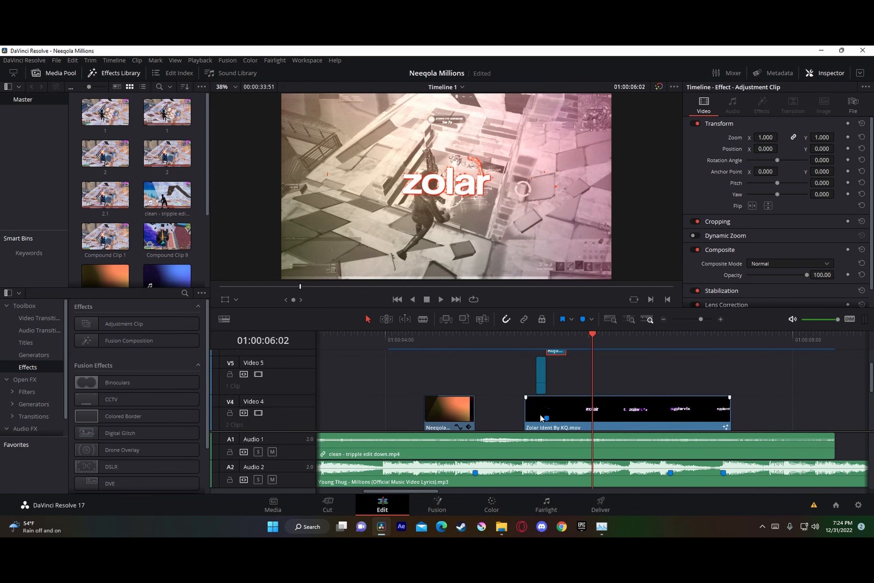
{"action": "left_click", "coordinate": [637, 409]}
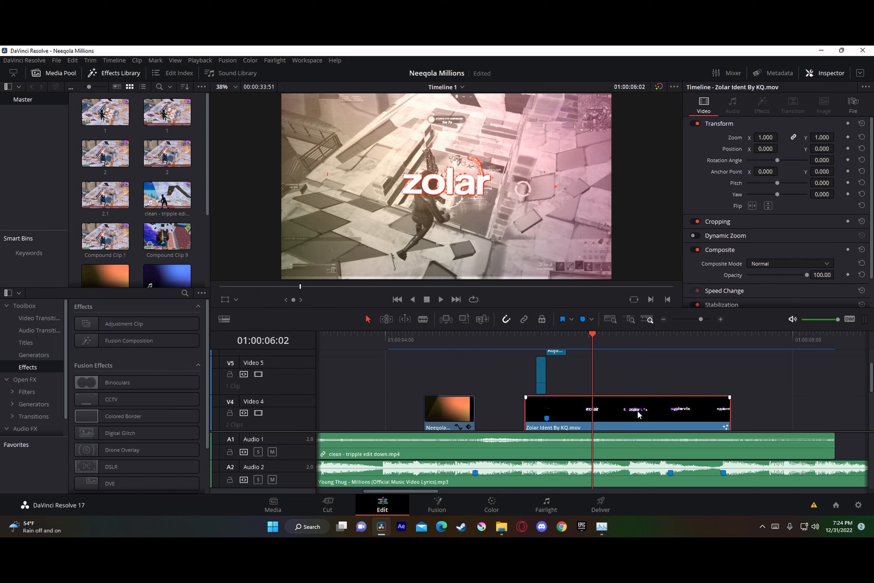
{"action": "left_click", "coordinate": [567, 347]}
{"action": "key", "text": "space"}
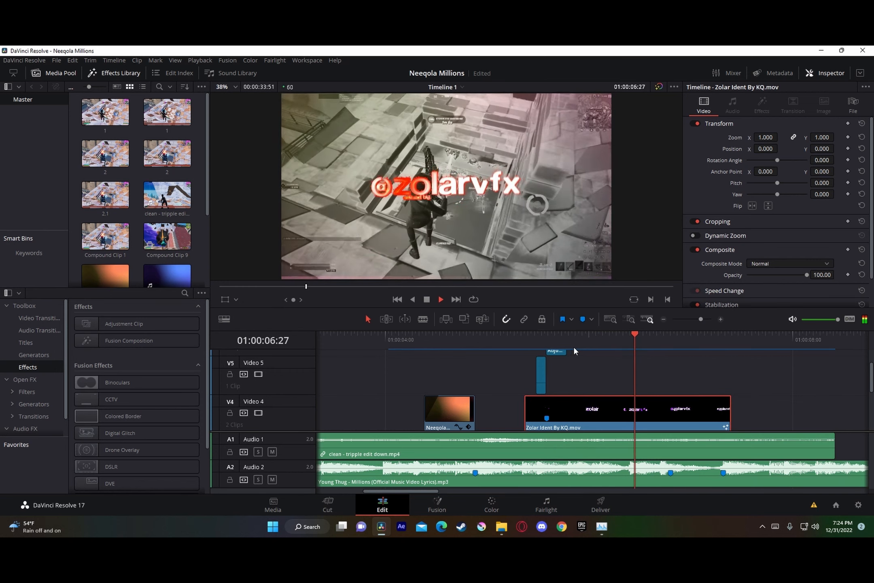
{"action": "left_click_drag", "start_coordinate": [693, 340], "coordinate": [614, 344]}
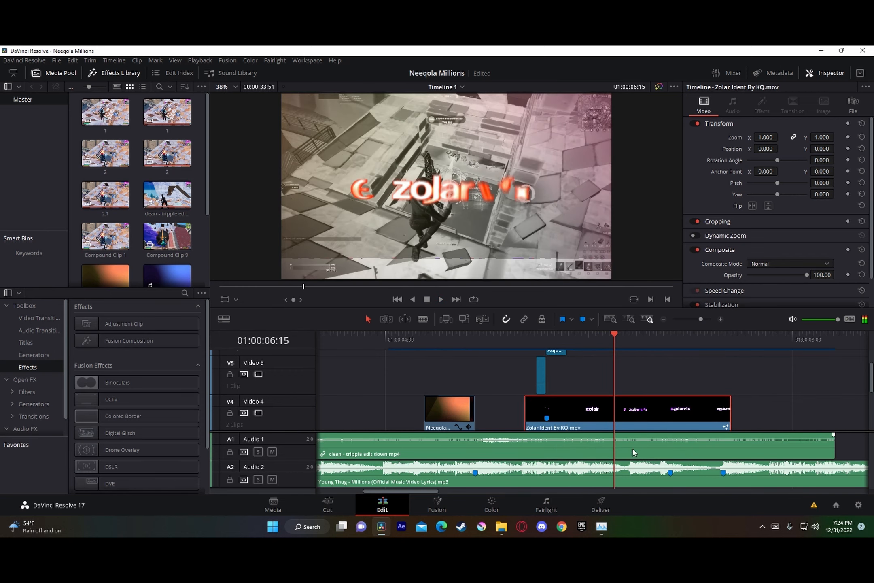
{"action": "left_click", "coordinate": [642, 473]}
{"action": "key", "text": "space"}
{"action": "mouse_move", "coordinate": [704, 342]}
{"action": "left_mouse_down"}
{"action": "mouse_move", "coordinate": [609, 343]}
{"action": "mouse_move", "coordinate": [641, 342]}
{"action": "left_mouse_up"}
{"action": "key", "text": "space"}
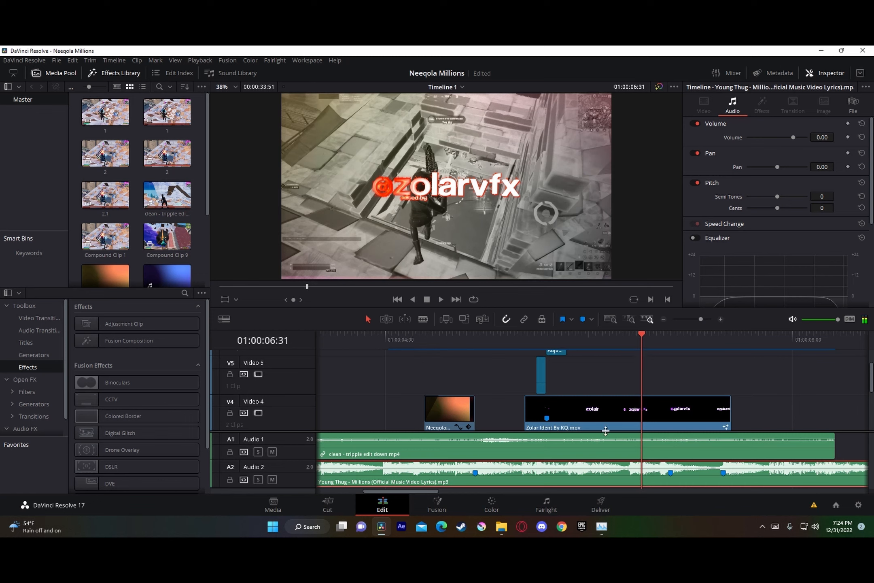
{"action": "key", "text": "m"}
{"action": "scroll", "coordinate": [655, 401], "scroll_direction": "up", "scroll_amount": 1}
{"action": "scroll", "coordinate": [700, 404], "scroll_direction": "up", "scroll_amount": 1}
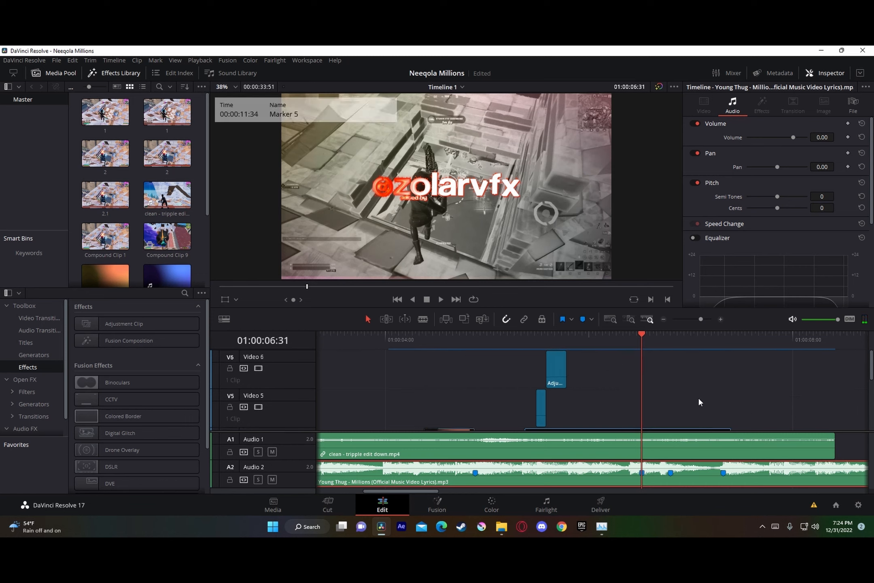
Step: Add an adjustment clip to Video 5 at the 01:00:06:31 beat marker and open it in the Fusion page
{"action": "mouse_move", "coordinate": [134, 324]}
{"action": "left_mouse_down"}
{"action": "mouse_move", "coordinate": [416, 275]}
{"action": "mouse_move", "coordinate": [697, 352]}
{"action": "mouse_move", "coordinate": [631, 413]}
{"action": "mouse_move", "coordinate": [654, 415]}
{"action": "left_mouse_up"}
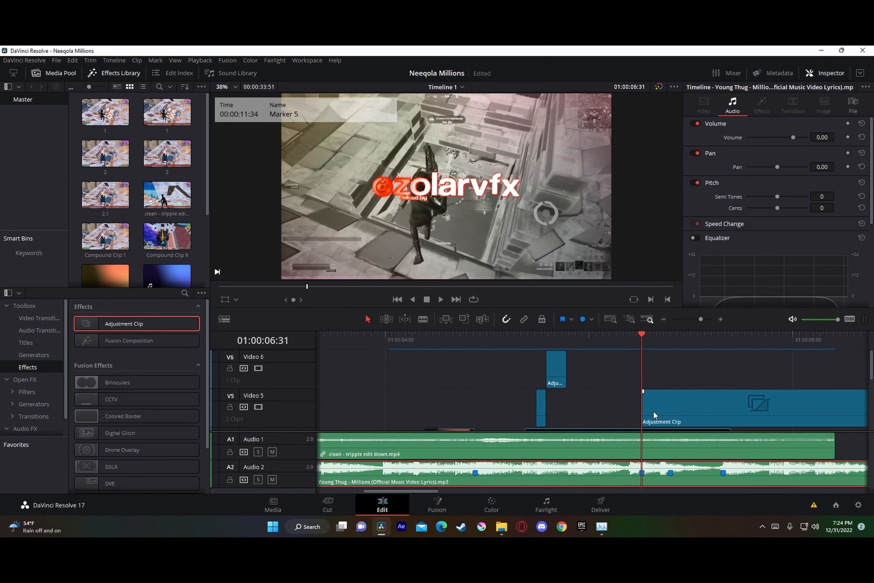
{"action": "scroll", "coordinate": [654, 412], "scroll_direction": "down", "scroll_amount": 1}
{"action": "right_click", "coordinate": [654, 413]}
{"action": "left_click", "coordinate": [680, 358]}
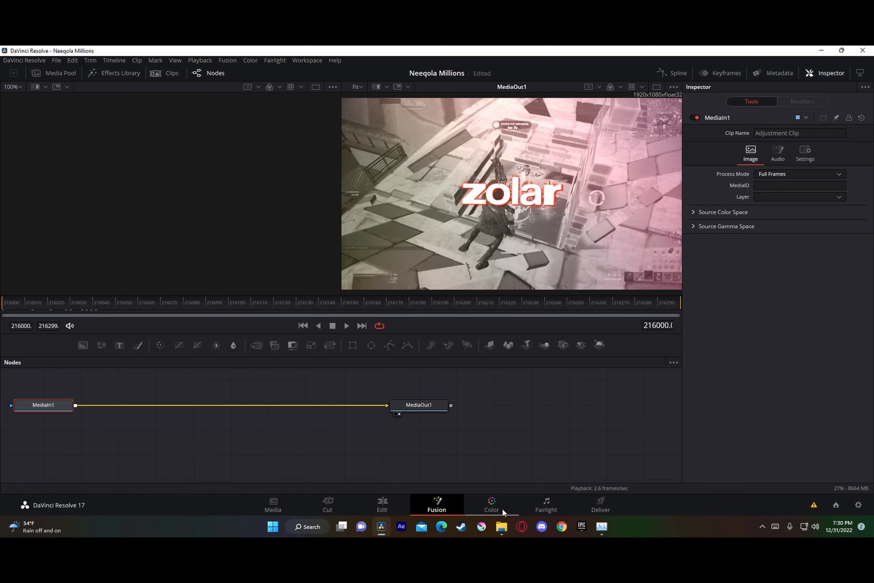
Step: Import Neeqola Beatshake.setting from the Neeqola presets folder and connect its node chain between MediaIn1 and MediaOut1
{"action": "left_click", "coordinate": [501, 526]}
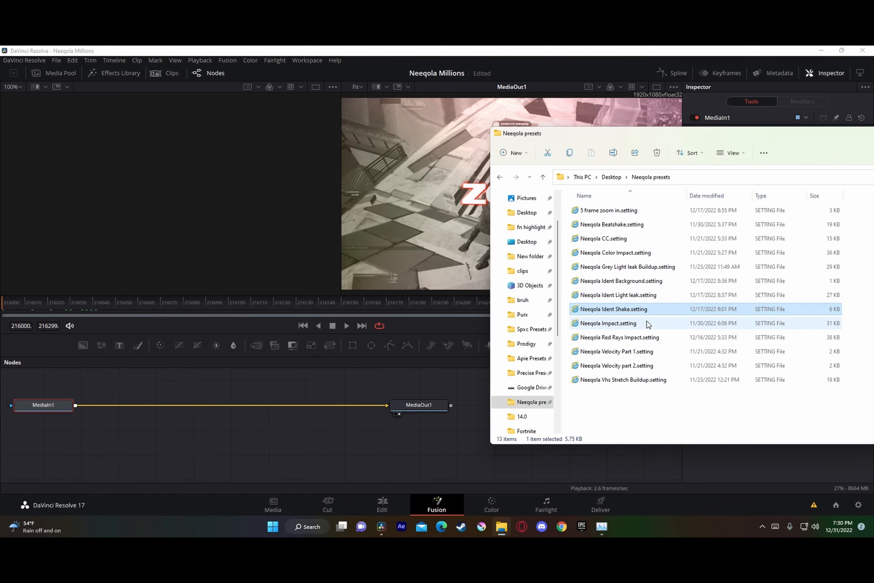
{"action": "left_click_drag", "start_coordinate": [612, 224], "coordinate": [354, 454]}
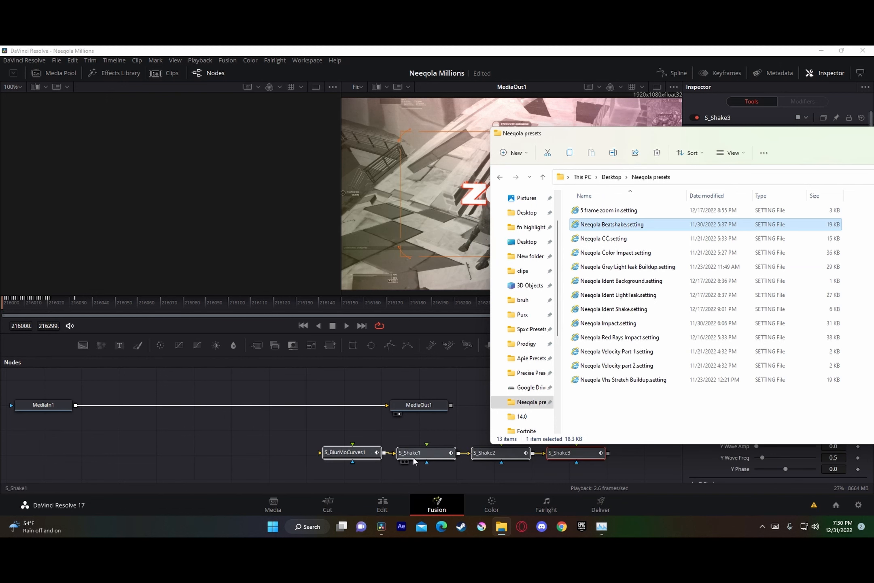
{"action": "left_click_drag", "start_coordinate": [423, 453], "coordinate": [267, 445]}
{"action": "left_click_drag", "start_coordinate": [376, 403], "coordinate": [197, 451]}
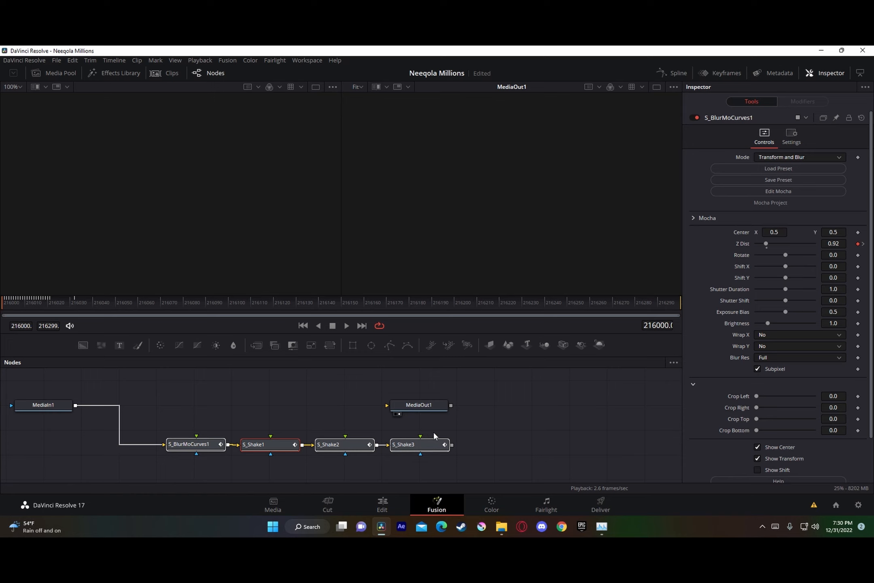
{"action": "left_click_drag", "start_coordinate": [452, 445], "coordinate": [432, 412]}
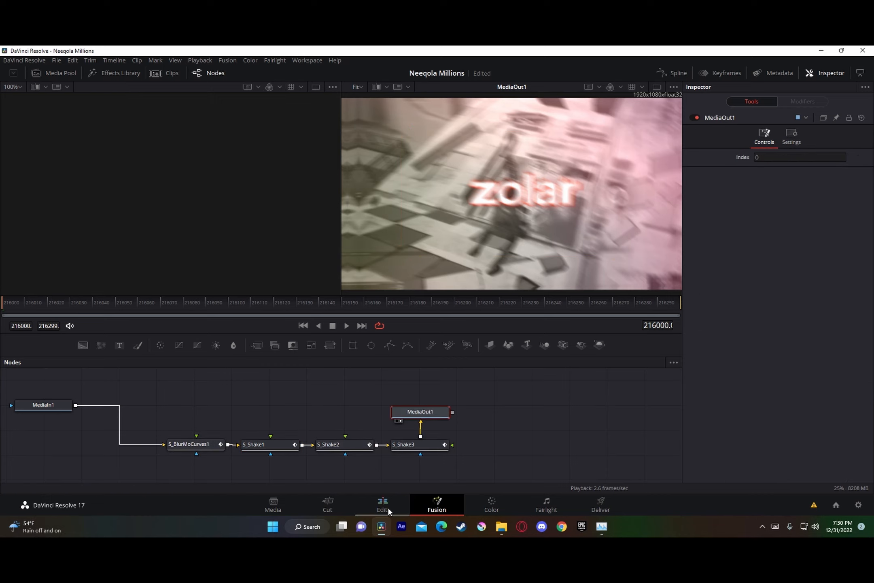
Step: Cut the Video 5 adjustment clip after the beatshake keyframes at 01:00:07:04, delete the remainder, and enable Render Cache Color Output for the kept part
{"action": "left_click_drag", "start_coordinate": [453, 464], "coordinate": [180, 437]}
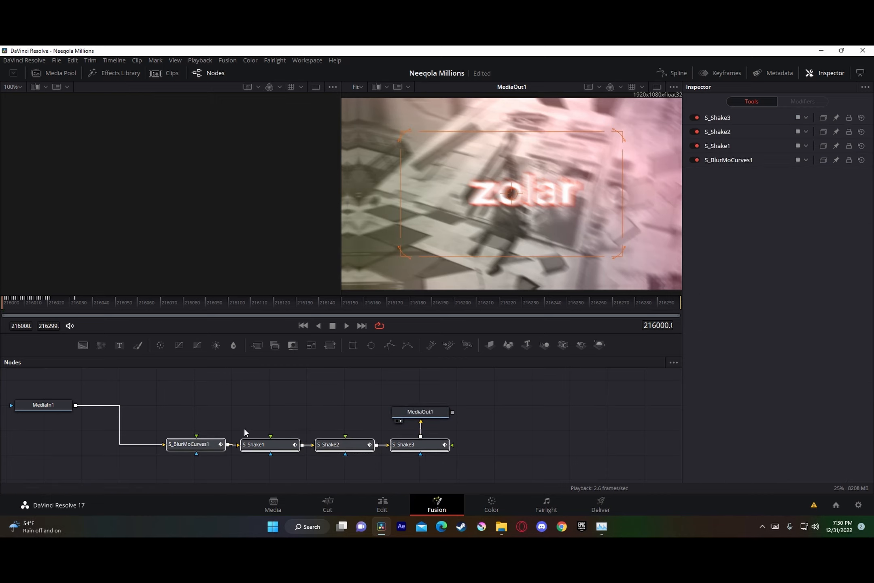
{"action": "left_click", "coordinate": [75, 303]}
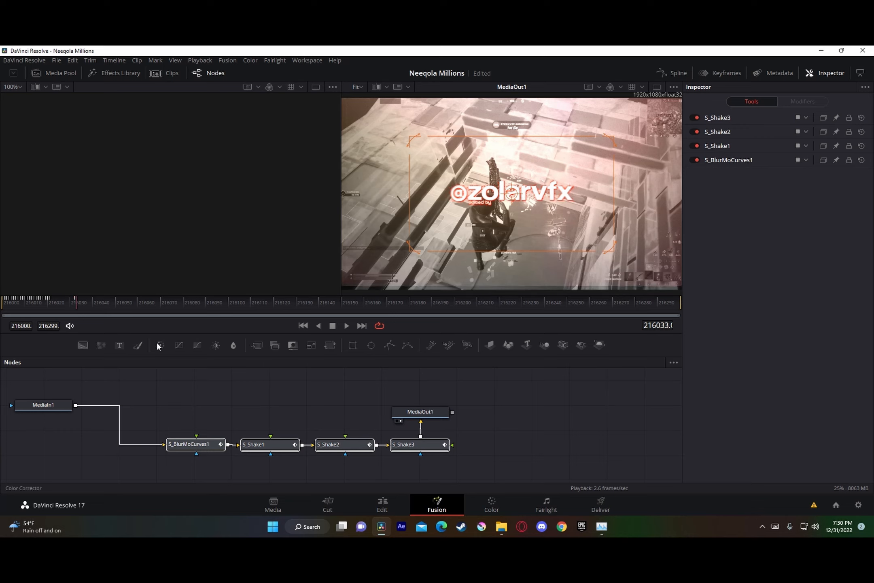
{"action": "left_click", "coordinate": [403, 506]}
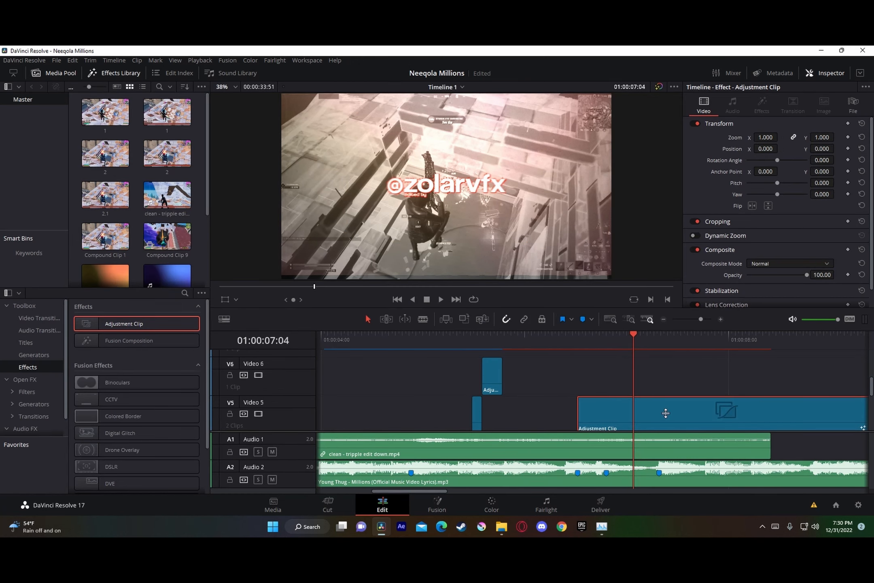
{"action": "key", "text": "ctrl+b"}
{"action": "scroll", "coordinate": [711, 415], "scroll_direction": "down", "scroll_amount": 2}
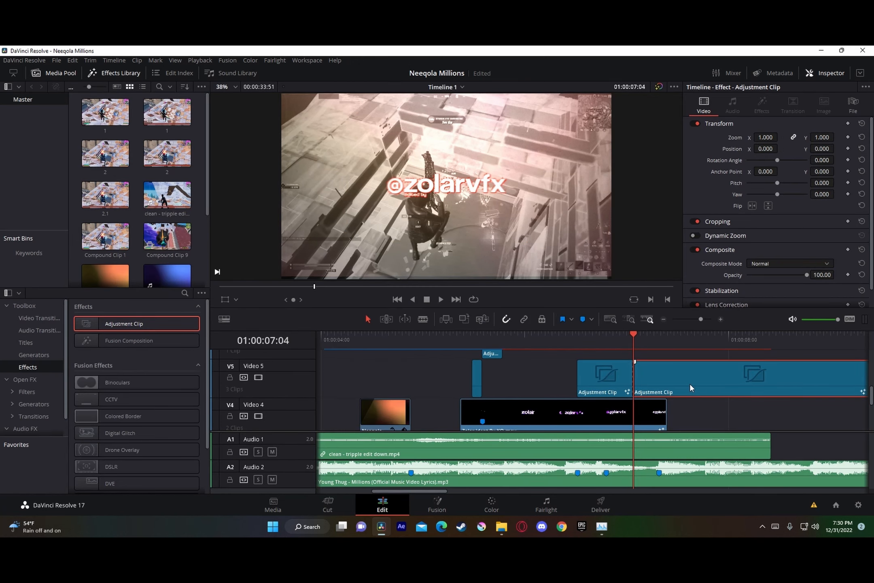
{"action": "key", "text": "BackSpace"}
{"action": "right_click", "coordinate": [605, 375]}
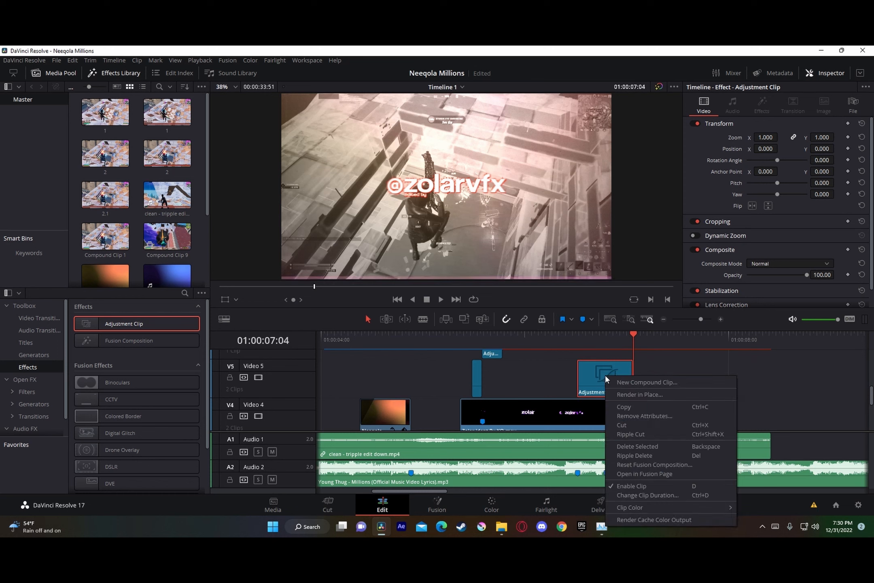
{"action": "left_click", "coordinate": [654, 520]}
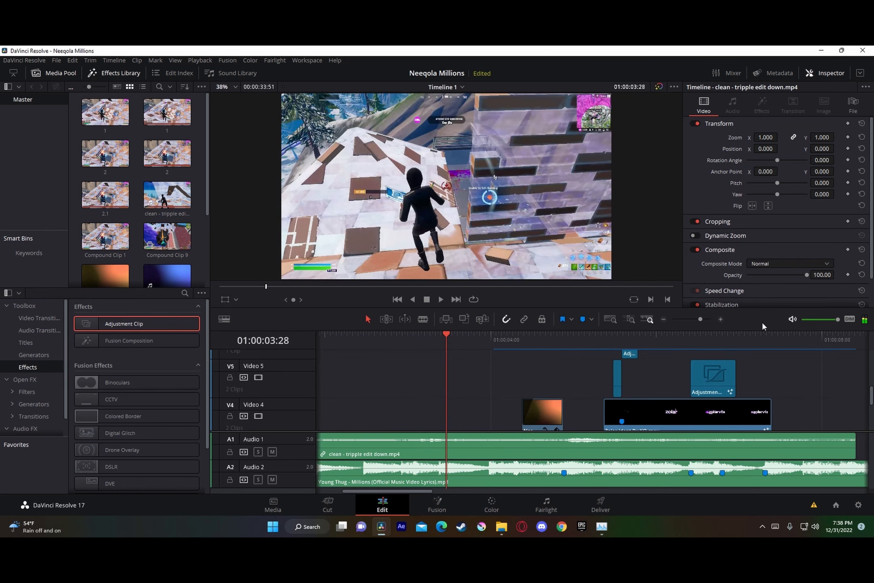
Step: Play the timeline from 01:00:03:28 to 01:00:07:28 to review the beatshake on the ident, and look over the track layers
{"action": "left_click", "coordinate": [440, 302]}
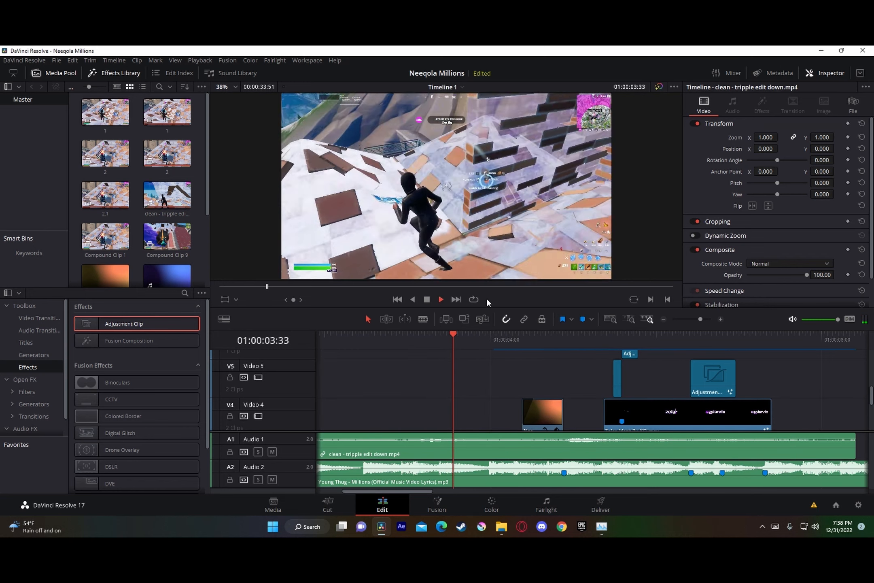
{"action": "key", "text": "space"}
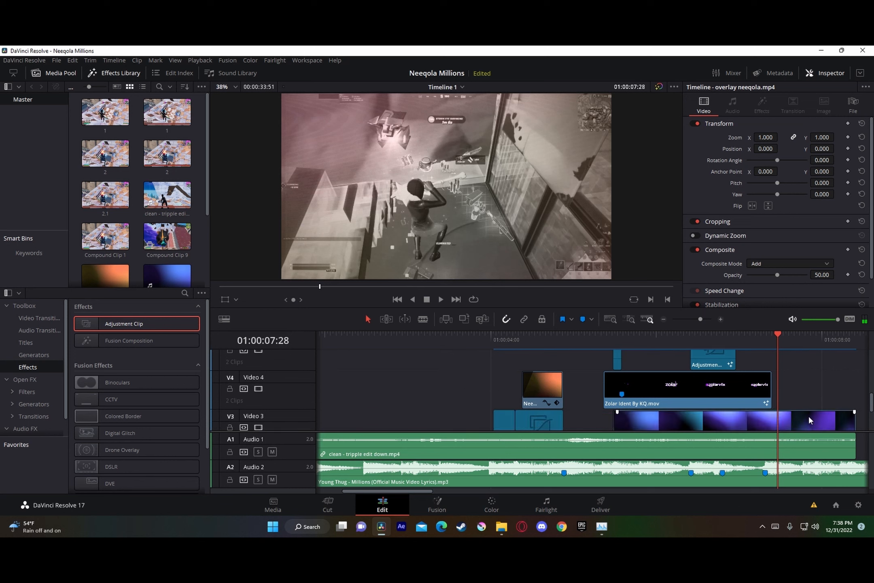
{"action": "scroll", "coordinate": [803, 363], "scroll_direction": "down", "scroll_amount": 5}
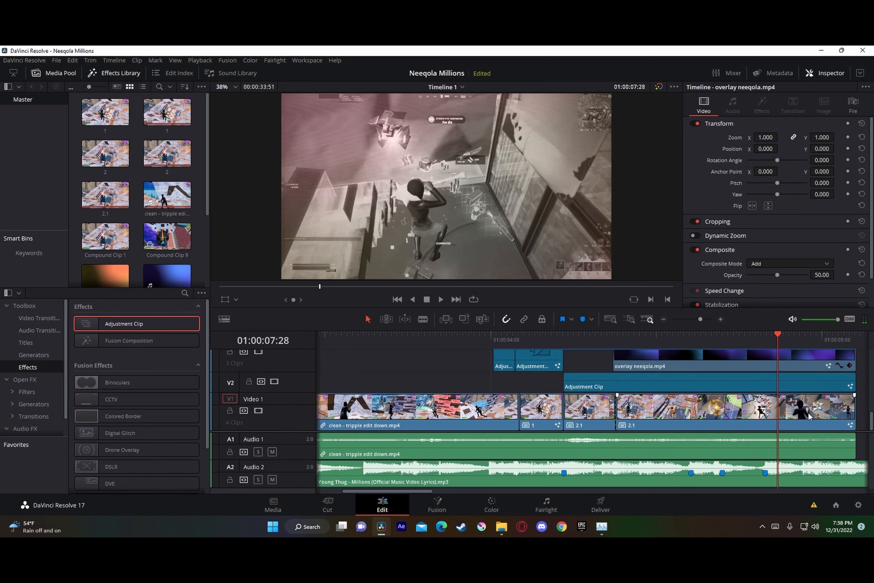
{"action": "scroll", "coordinate": [809, 412], "scroll_direction": "up", "scroll_amount": 2}
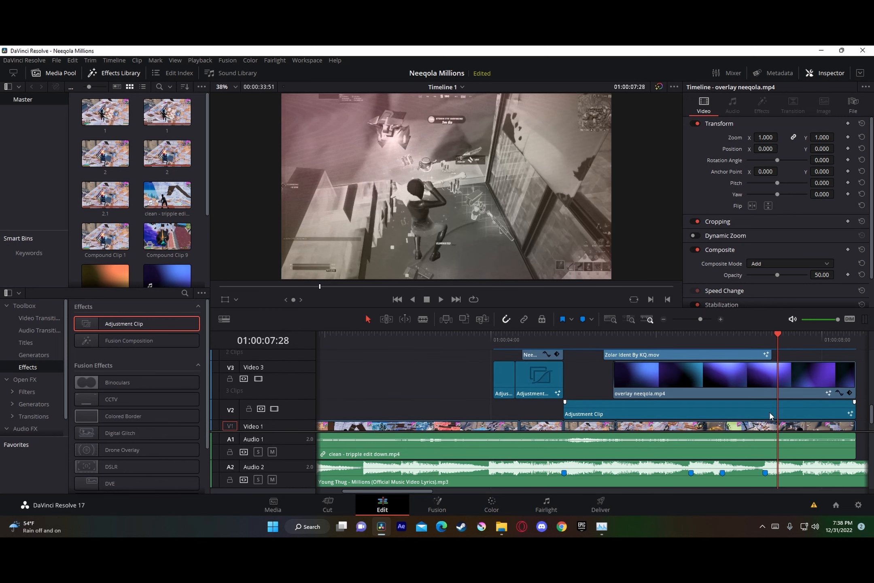
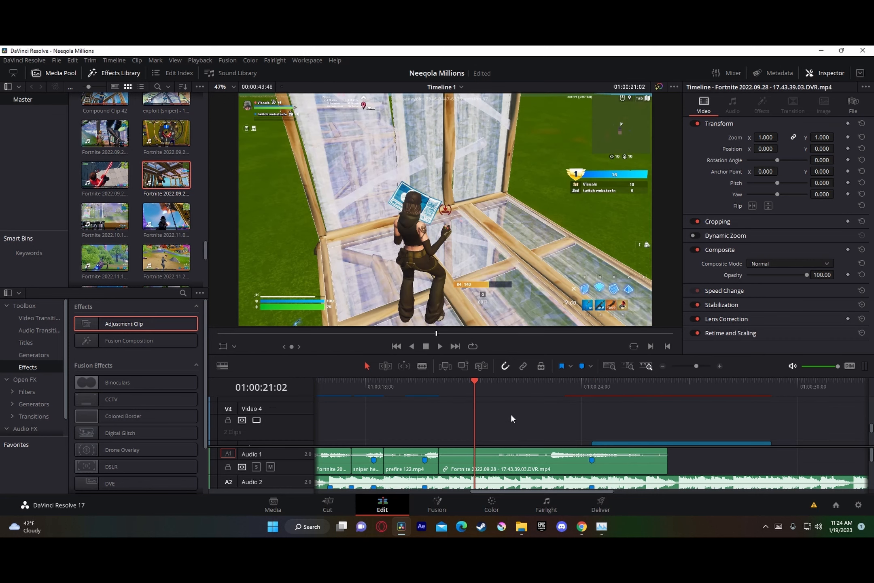
Step: Play the last Fortnite clip from its start to find the beat at 01:00:21:52 and add a marker there on the music clip
{"action": "scroll", "coordinate": [582, 423], "scroll_direction": "down", "scroll_amount": 2}
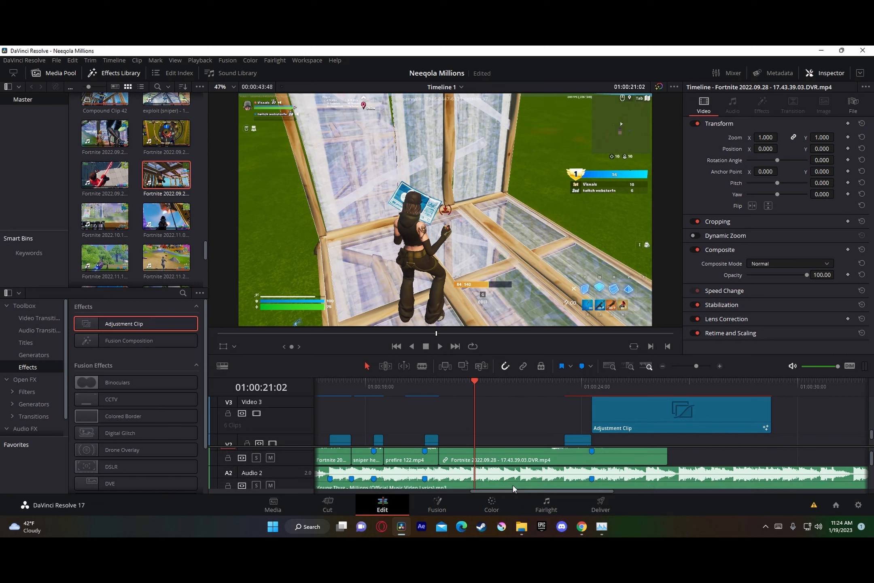
{"action": "scroll", "coordinate": [496, 428], "scroll_direction": "down", "scroll_amount": 2}
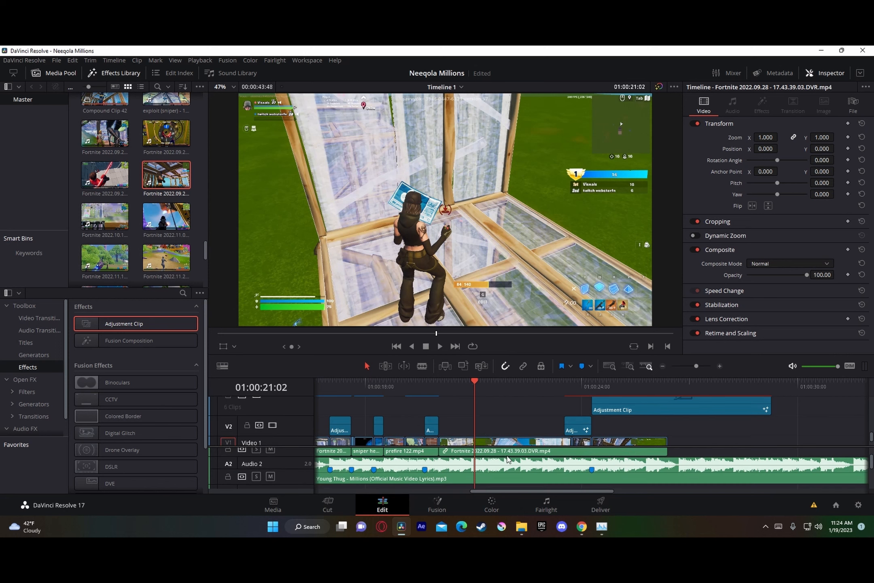
{"action": "left_click", "coordinate": [440, 387]}
{"action": "key", "text": "space"}
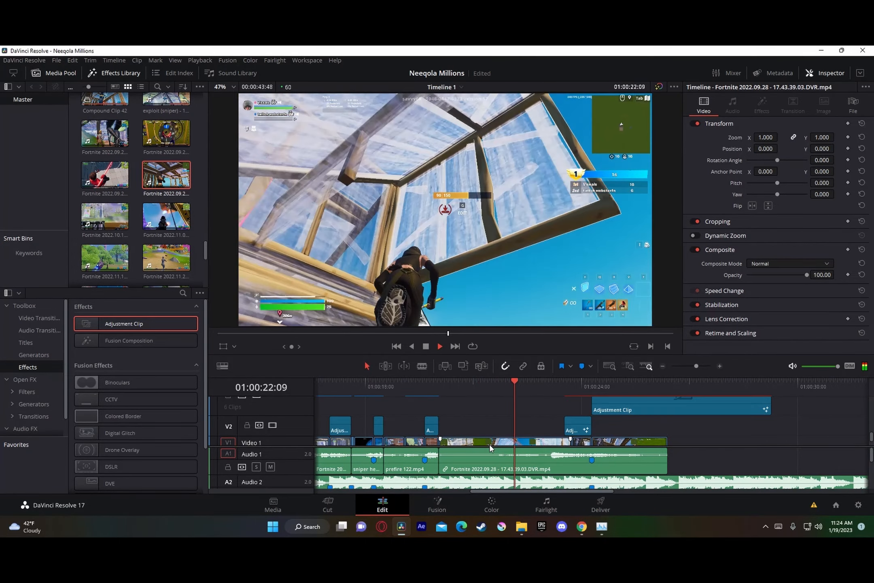
{"action": "left_click_drag", "start_coordinate": [577, 394], "coordinate": [505, 394]}
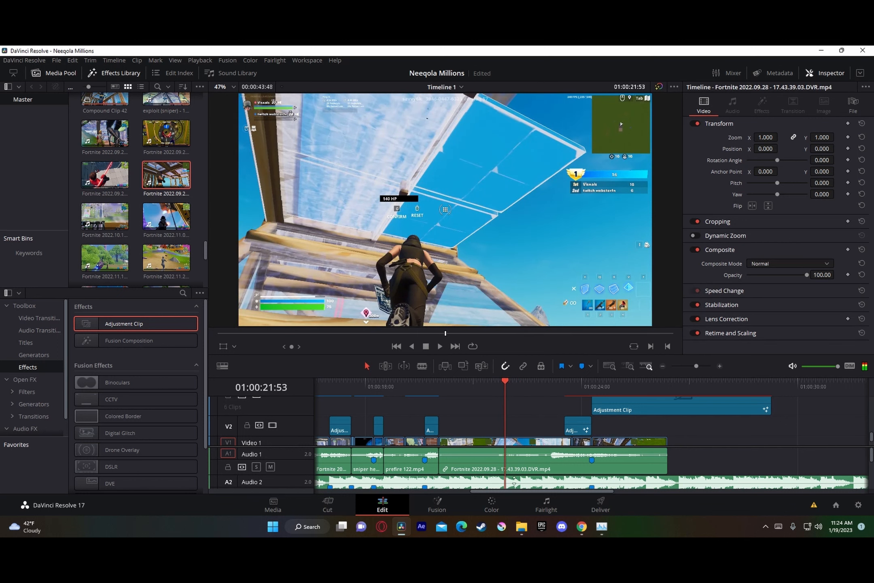
{"action": "left_click", "coordinate": [699, 368]}
{"action": "key", "text": "Left"}
{"action": "key", "text": "Left"}
{"action": "key", "text": "Right"}
{"action": "left_click", "coordinate": [602, 488]}
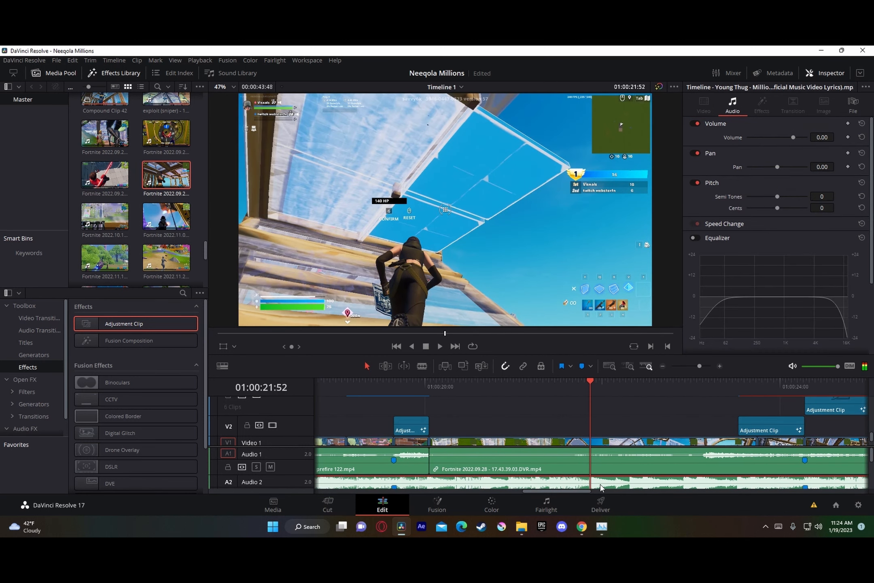
Step: Mark the next beats on the music clip between 01:00:21:52 and 01:00:24:00
{"action": "left_click", "coordinate": [613, 398]}
{"action": "left_click", "coordinate": [630, 382]}
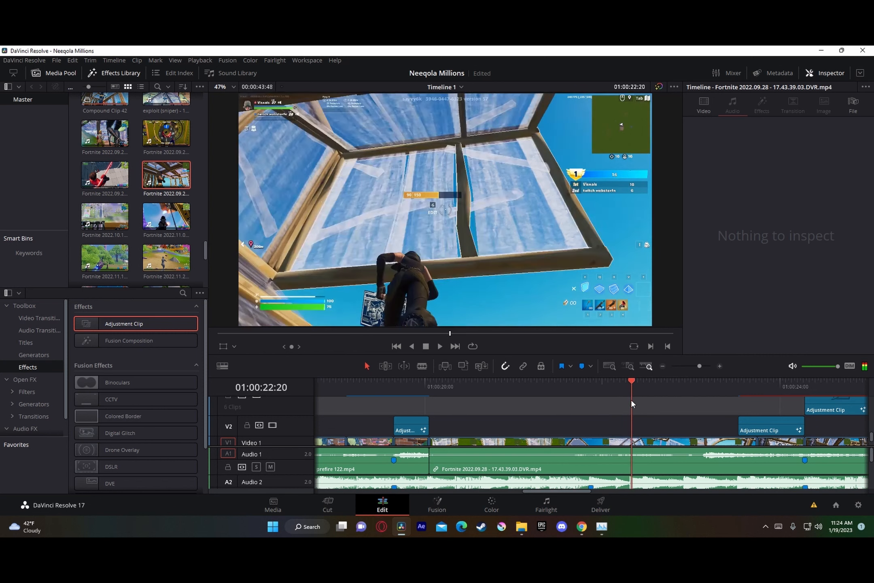
{"action": "left_click", "coordinate": [693, 366]}
{"action": "left_click", "coordinate": [609, 491]}
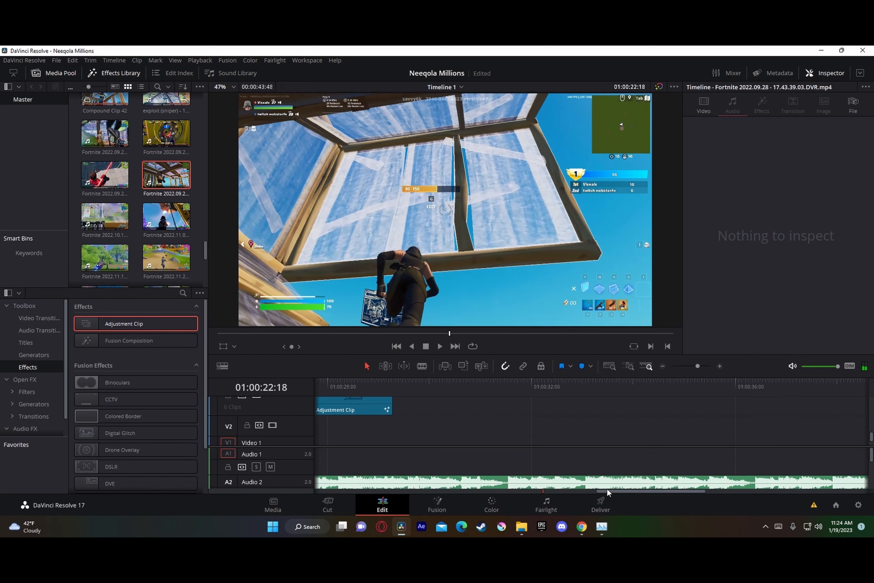
{"action": "left_click_drag", "start_coordinate": [607, 491], "coordinate": [509, 491]}
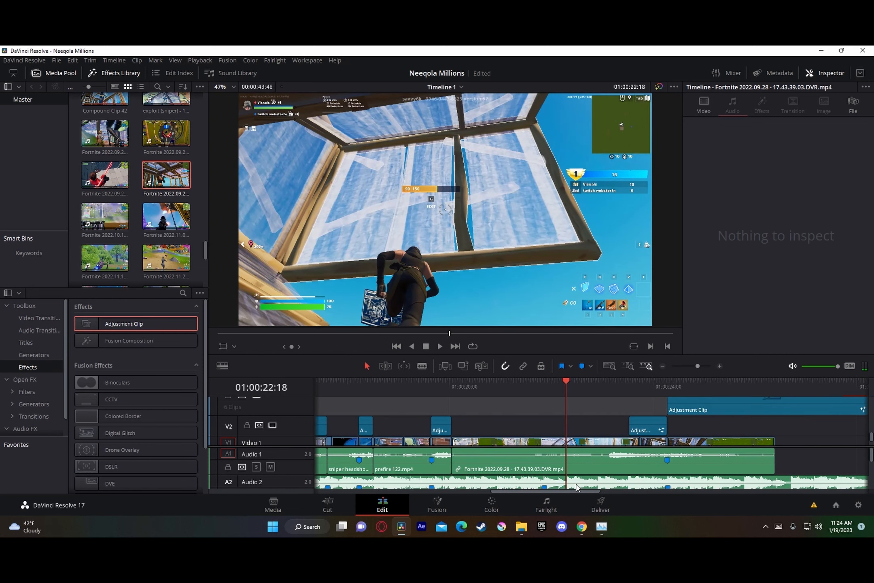
{"action": "left_click", "coordinate": [581, 483]}
{"action": "mouse_move", "coordinate": [578, 382]}
{"action": "left_mouse_down"}
{"action": "mouse_move", "coordinate": [611, 388]}
{"action": "mouse_move", "coordinate": [598, 396]}
{"action": "mouse_move", "coordinate": [610, 383]}
{"action": "mouse_move", "coordinate": [642, 377]}
{"action": "mouse_move", "coordinate": [626, 383]}
{"action": "left_mouse_up"}
{"action": "key", "text": "Right"}
{"action": "key", "text": "m"}
{"action": "left_click_drag", "start_coordinate": [697, 365], "coordinate": [697, 370]}
{"action": "key", "text": "m"}
Step: Replay the start of the last Fortnite clip and add a beat marker at 01:00:20:38 on the music clip
{"action": "left_click_drag", "start_coordinate": [580, 388], "coordinate": [459, 408]}
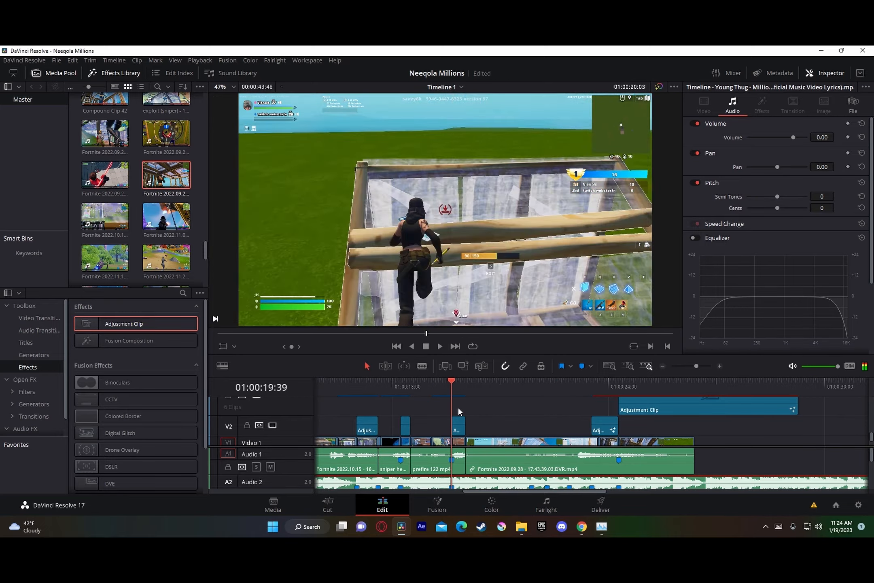
{"action": "key", "text": "space"}
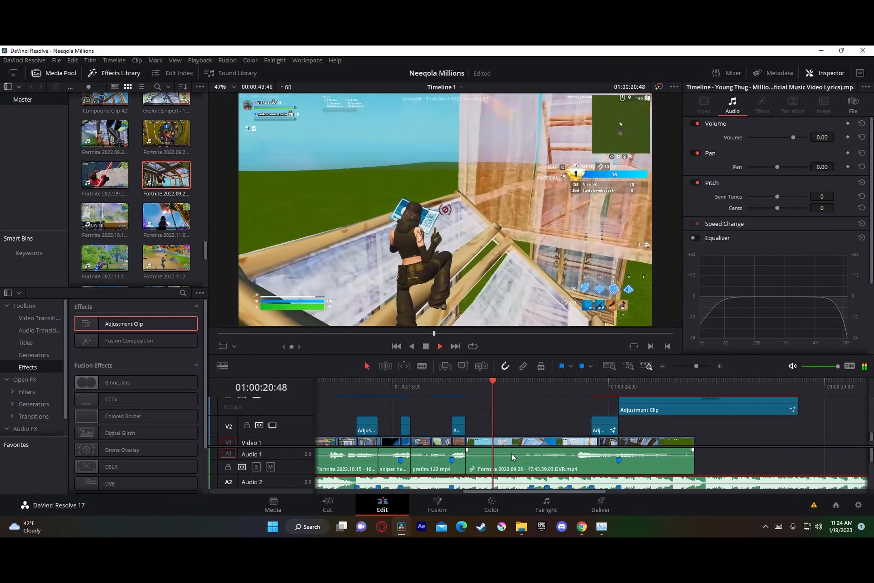
{"action": "key", "text": "space"}
{"action": "left_click_drag", "start_coordinate": [500, 385], "coordinate": [487, 403]}
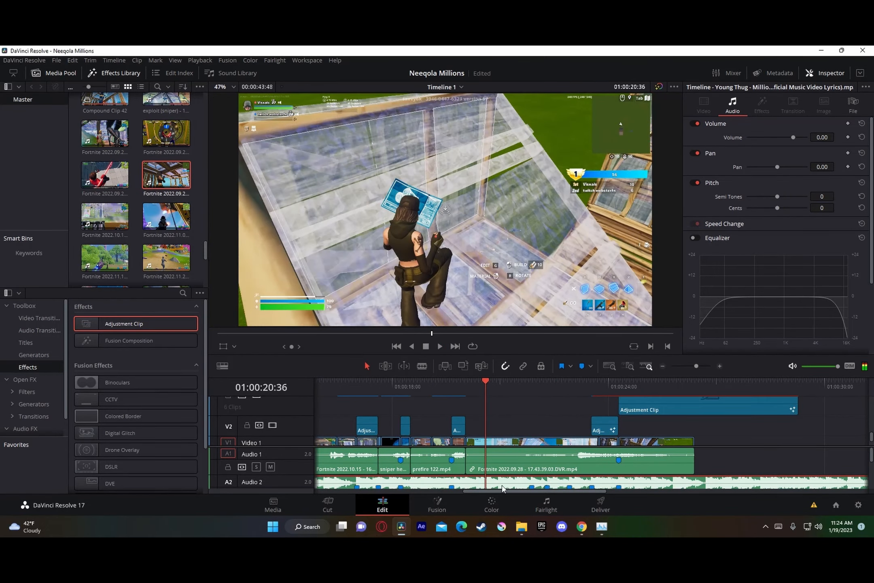
{"action": "key", "text": "Right"}
{"action": "key", "text": "Right"}
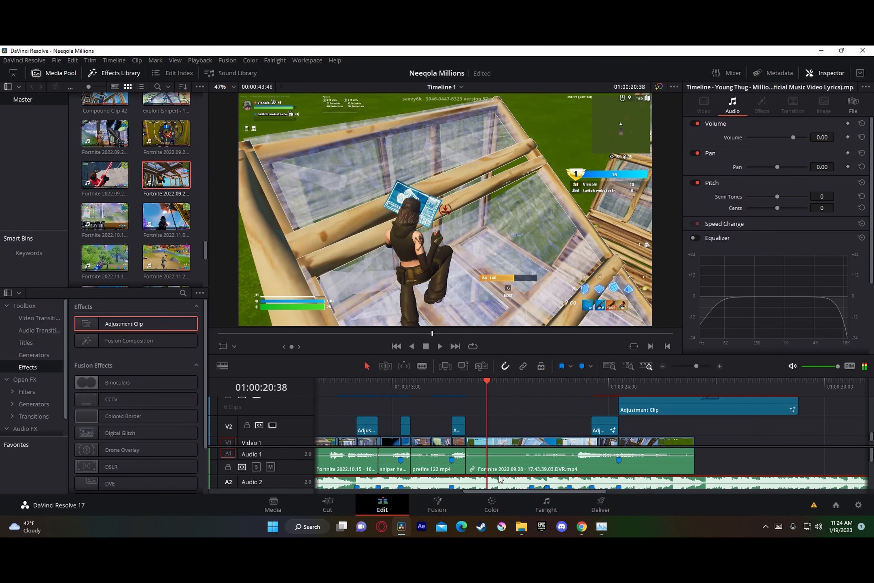
Step: Add an adjustment clip to Video 4 at the 01:00:20:38 beat marker and open it in the Fusion page with the Spline editor hidden
{"action": "scroll", "coordinate": [509, 428], "scroll_direction": "up", "scroll_amount": 2}
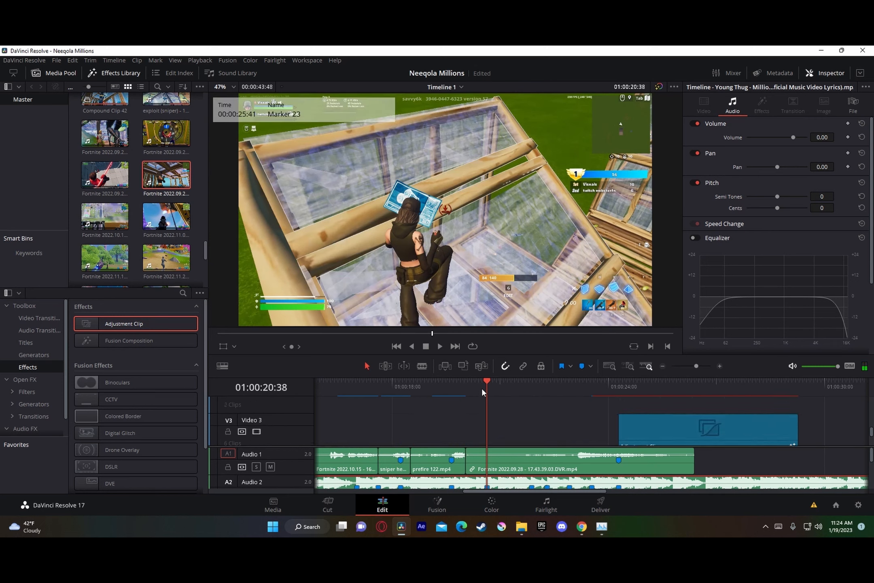
{"action": "left_click_drag", "start_coordinate": [119, 323], "coordinate": [488, 409]}
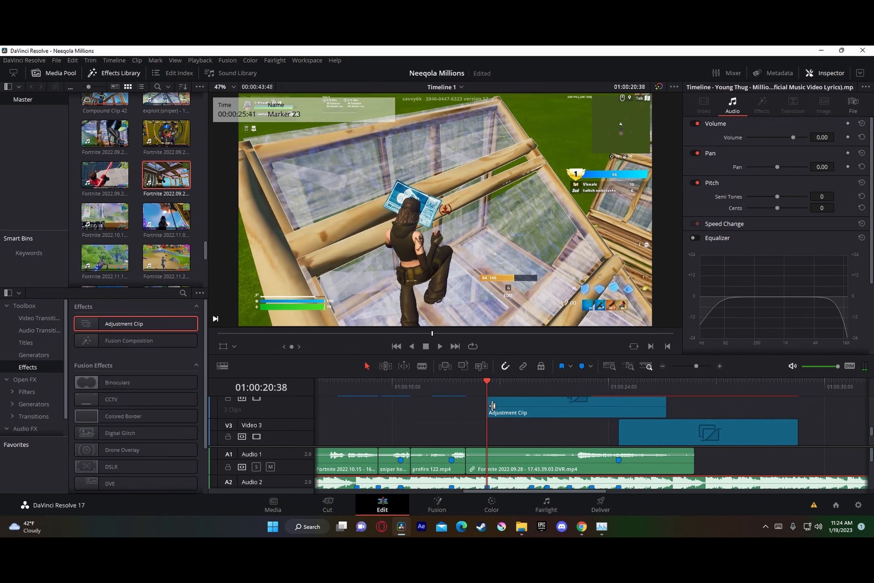
{"action": "right_click", "coordinate": [504, 407]}
{"action": "left_click", "coordinate": [559, 355]}
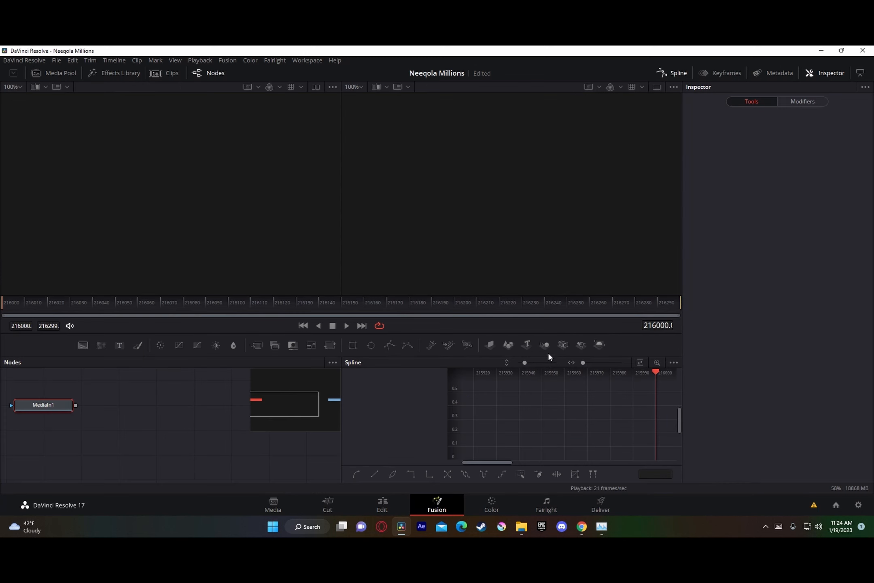
{"action": "left_click", "coordinate": [667, 76]}
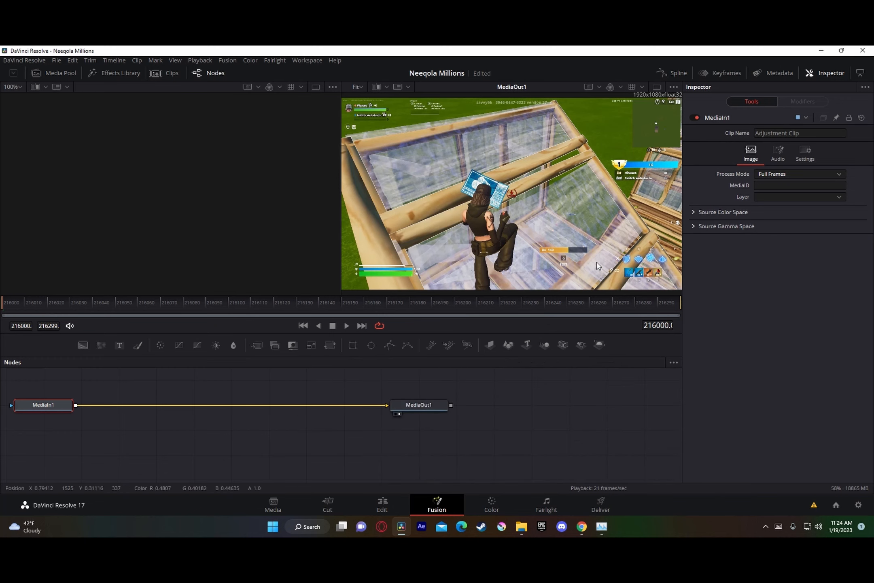
Step: Insert an S_HueSatBright node between MediaIn1 and MediaOut1 and keyframe its Brightness at frame 216000
{"action": "key", "text": "shift+space"}
{"action": "type", "text": "S_HueSatBright"}
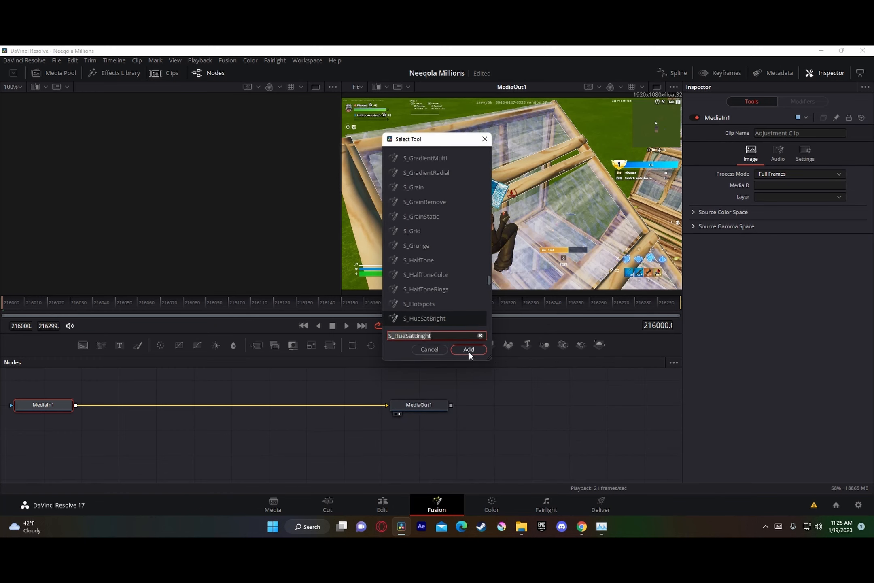
{"action": "left_click", "coordinate": [469, 350]}
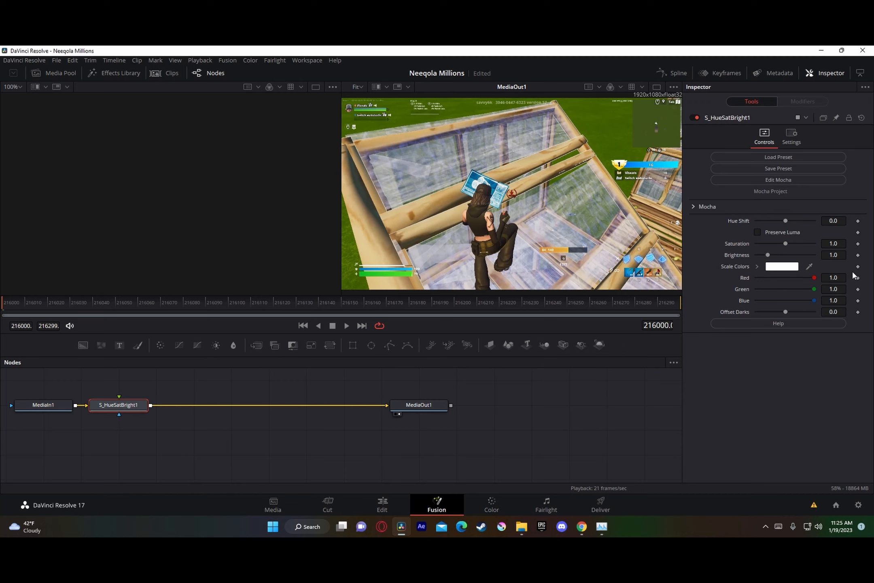
{"action": "left_click", "coordinate": [857, 255]}
Step: Keyframe the S_HueSatBright node's Brightness to 0.2 at frame 216011 and back to 1 at frame 216022
{"action": "key", "text": "space"}
{"action": "key", "text": "space"}
{"action": "left_click", "coordinate": [834, 254]}
{"action": "type", "text": "0.2"}
{"action": "key", "text": "Tab"}
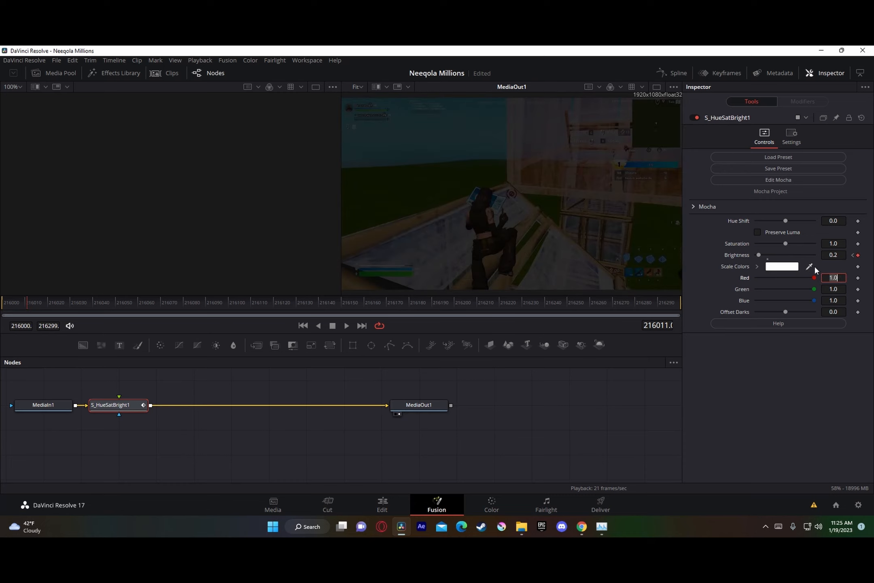
{"action": "key", "text": "space"}
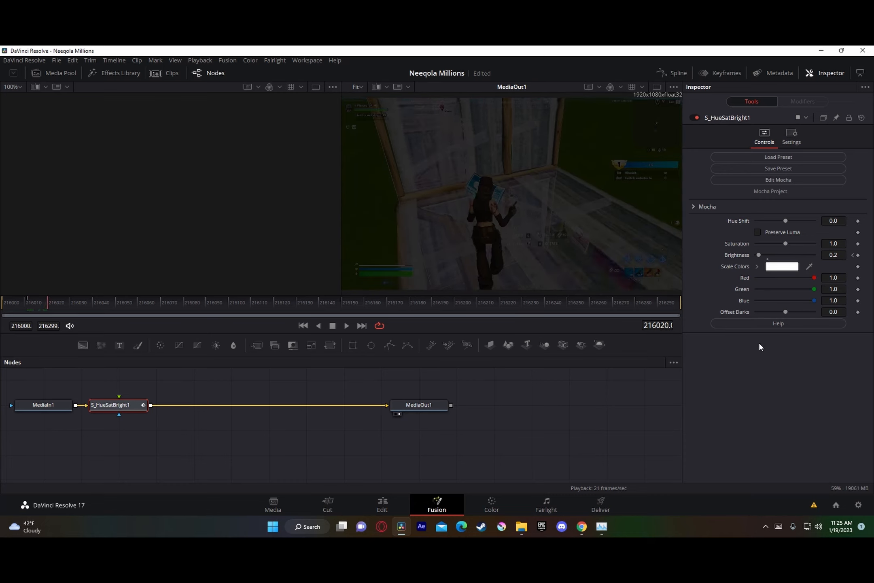
{"action": "left_click", "coordinate": [834, 255]}
{"action": "type", "text": "1"}
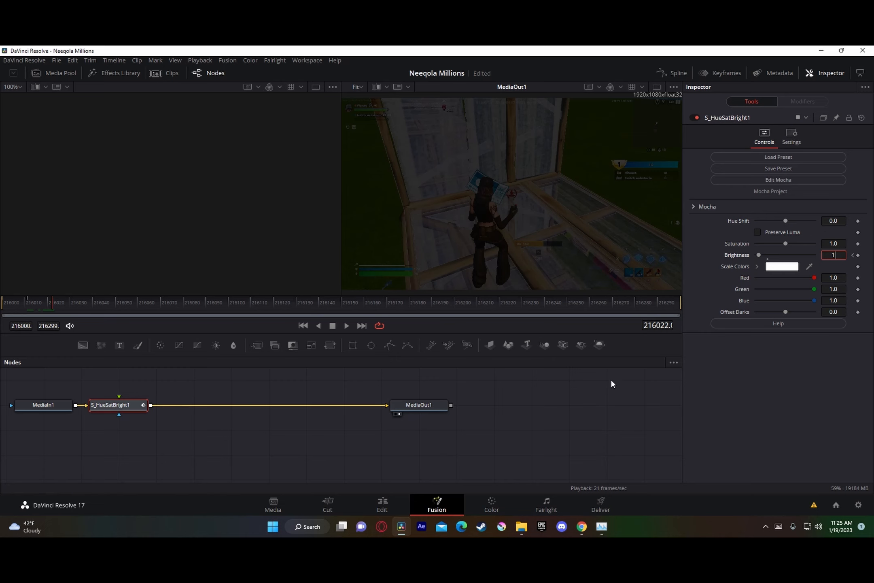
{"action": "key", "text": "Return"}
Step: Cut the Video 4 adjustment clip at 01:00:21:01 on the Edit page, delete the remainder, and enable Render Cache Color Output for the kept part
{"action": "left_click", "coordinate": [398, 505]}
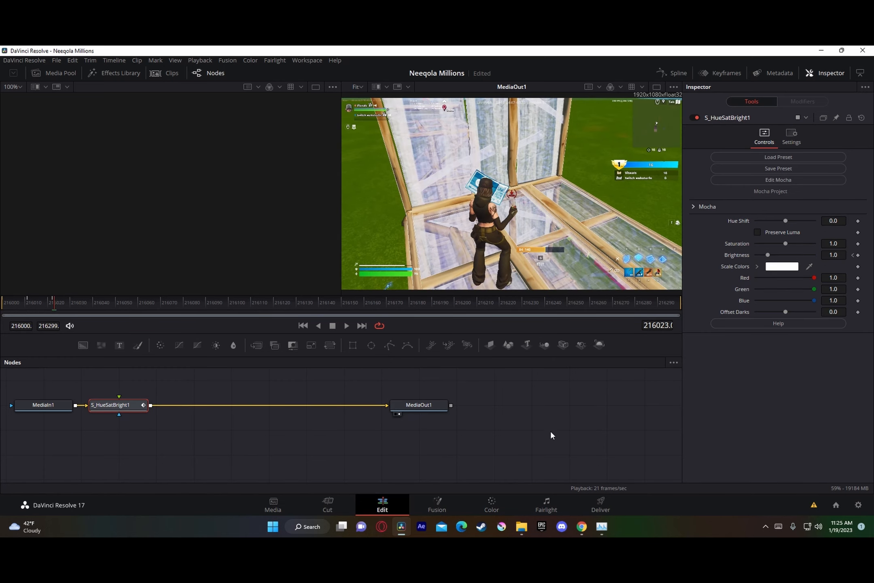
{"action": "key", "text": "ctrl+b"}
{"action": "left_click", "coordinate": [568, 411]}
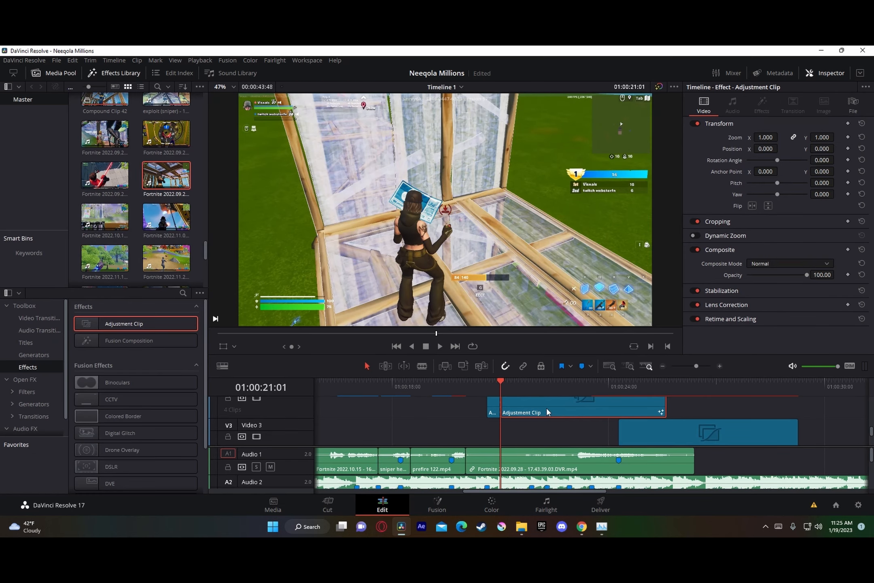
{"action": "key", "text": "Delete"}
{"action": "left_click", "coordinate": [477, 384]}
{"action": "right_click", "coordinate": [496, 407]}
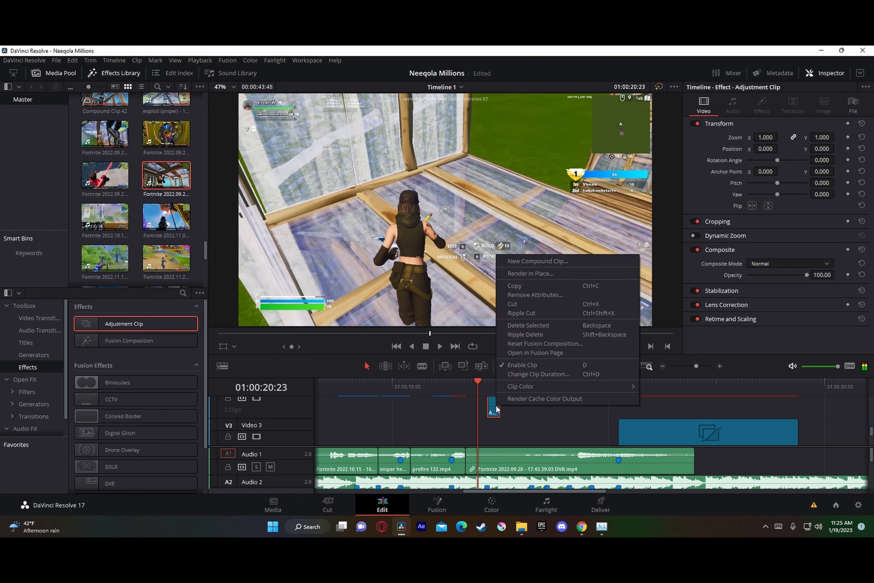
{"action": "left_click", "coordinate": [519, 397]}
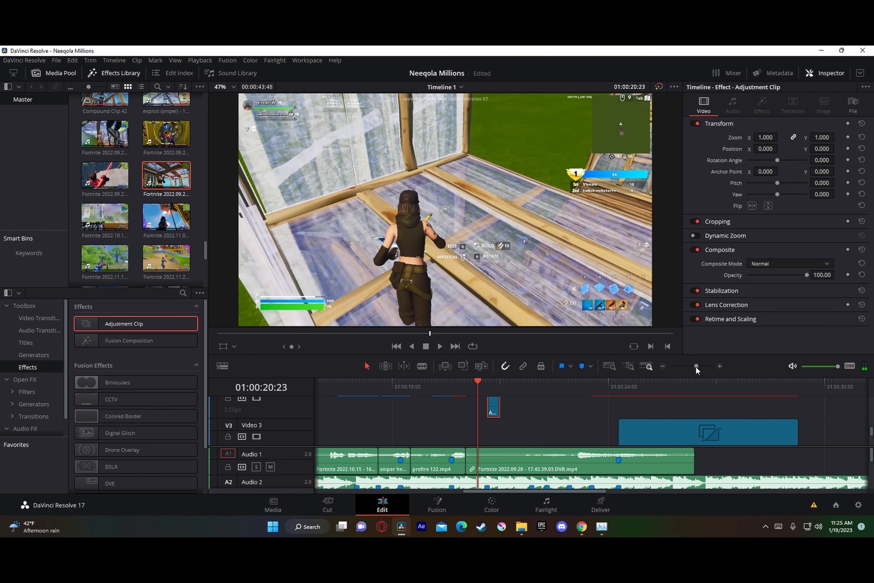
Step: Step through the brightness dip frame by frame and shift its adjustment clip slightly earlier so the darkening lines up with the 01:00:20:38 beat marker
{"action": "left_click_drag", "start_coordinate": [696, 366], "coordinate": [698, 366]}
{"action": "left_click_drag", "start_coordinate": [604, 384], "coordinate": [612, 386]}
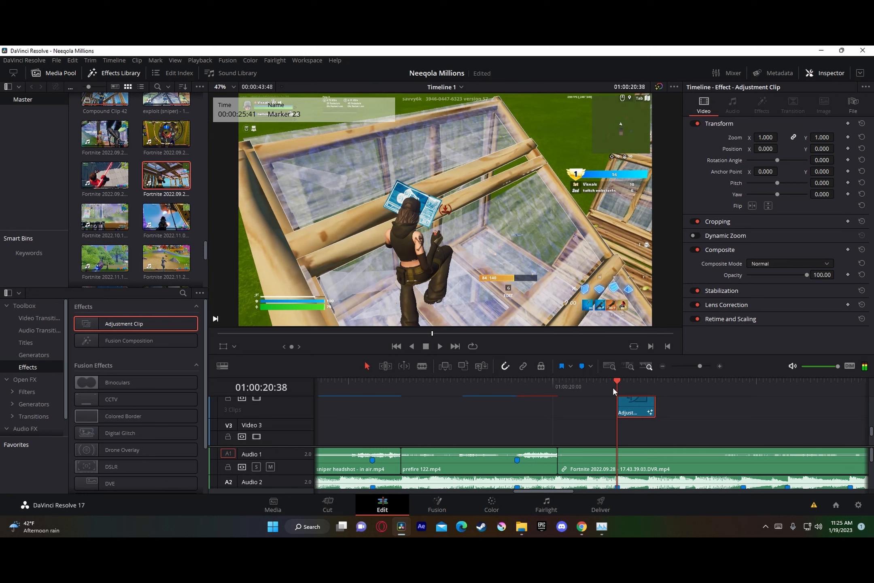
{"action": "key", "text": "Right"}
{"action": "key", "text": "Right"}
{"action": "key", "text": "Right"}
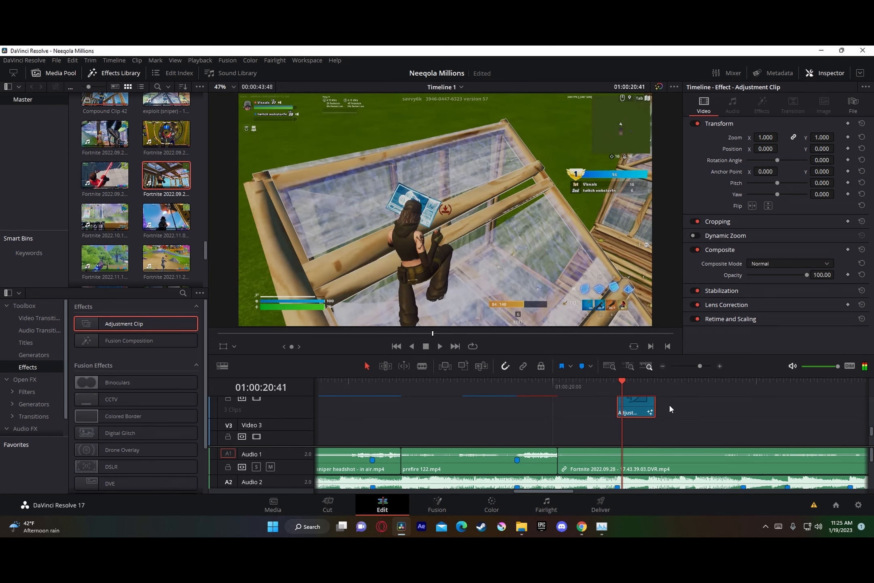
{"action": "key", "text": "Right"}
{"action": "key", "text": "Right"}
{"action": "key", "text": "Right"}
{"action": "key", "text": "Right"}
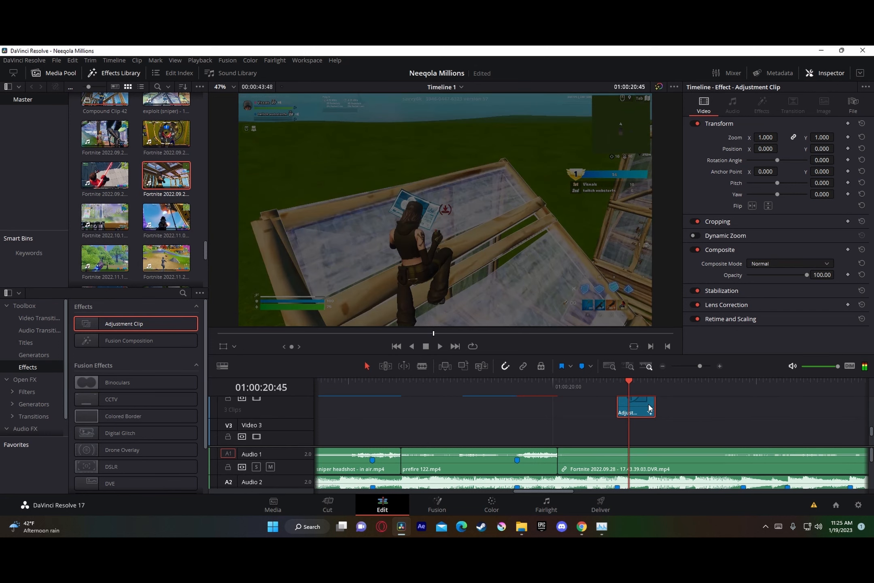
{"action": "left_click_drag", "start_coordinate": [638, 406], "coordinate": [628, 409]}
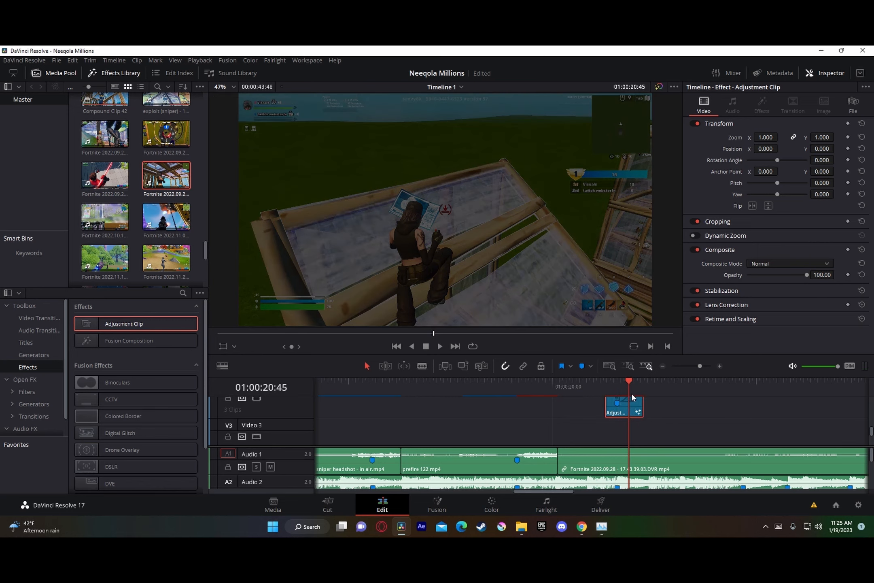
Step: Duplicate the brightness-dip adjustment clip onto the following beat markers of the last Fortnite clip
{"action": "mouse_move", "coordinate": [633, 397]}
{"action": "left_mouse_down"}
{"action": "mouse_move", "coordinate": [702, 394]}
{"action": "mouse_move", "coordinate": [757, 411]}
{"action": "mouse_move", "coordinate": [795, 410]}
{"action": "left_mouse_up"}
{"action": "key", "text": "ctrl+v"}
{"action": "key", "text": "ctrl+v"}
{"action": "left_click_drag", "start_coordinate": [820, 412], "coordinate": [828, 412]}
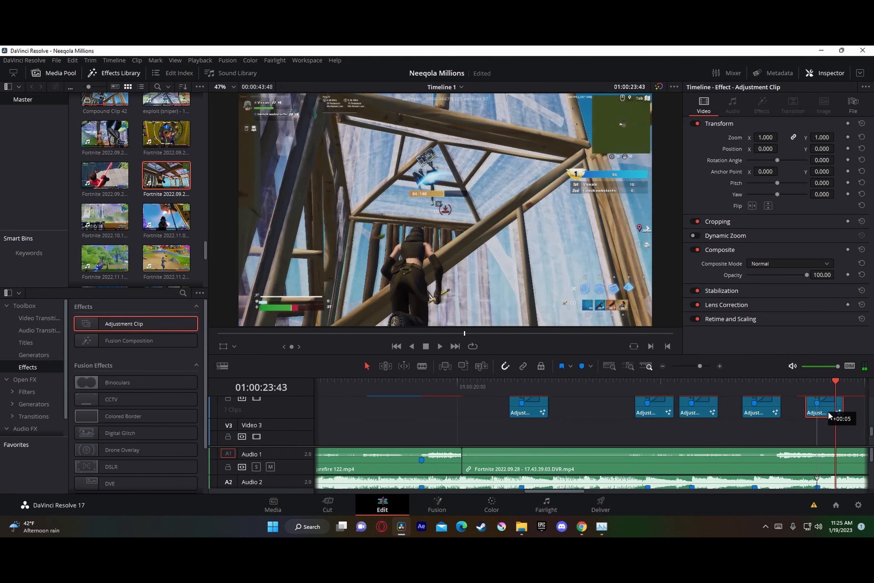
Step: Play the timeline from 01:00:20:03 to 01:00:26:42 to review the brightness dips, and check where the last Fortnite clip ends
{"action": "mouse_move", "coordinate": [700, 367]}
{"action": "left_mouse_down"}
{"action": "mouse_move", "coordinate": [692, 367]}
{"action": "mouse_move", "coordinate": [707, 368]}
{"action": "mouse_move", "coordinate": [695, 367]}
{"action": "left_mouse_up"}
{"action": "scroll", "coordinate": [613, 429], "scroll_direction": "down", "scroll_amount": 1}
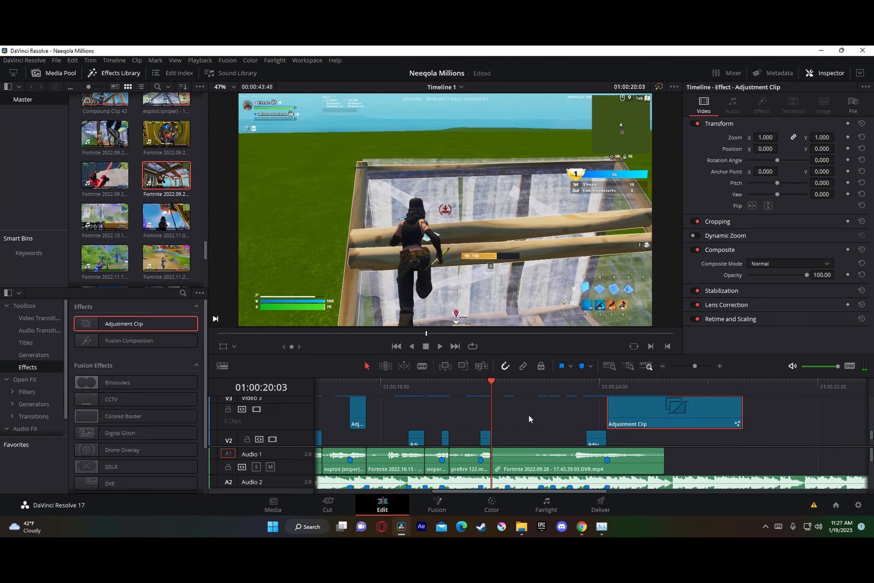
{"action": "key", "text": "space"}
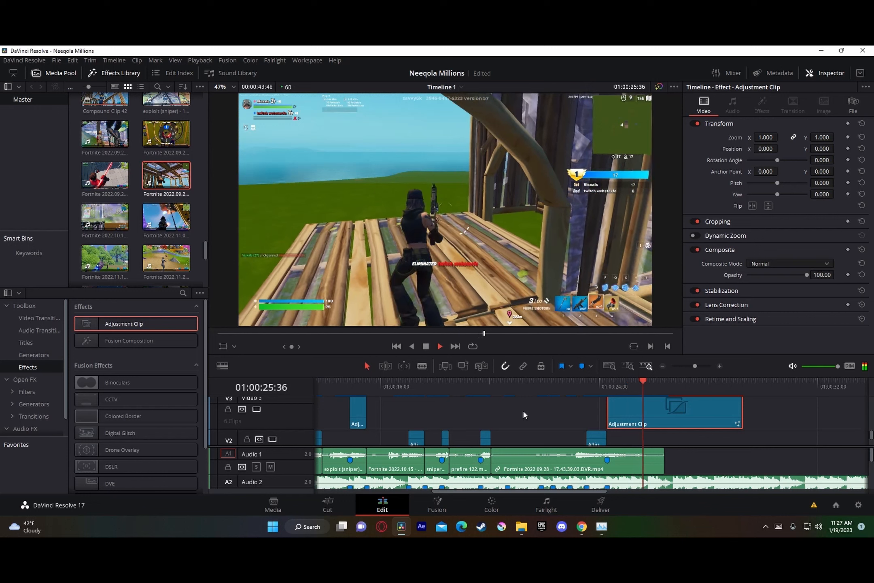
{"action": "key", "text": "space"}
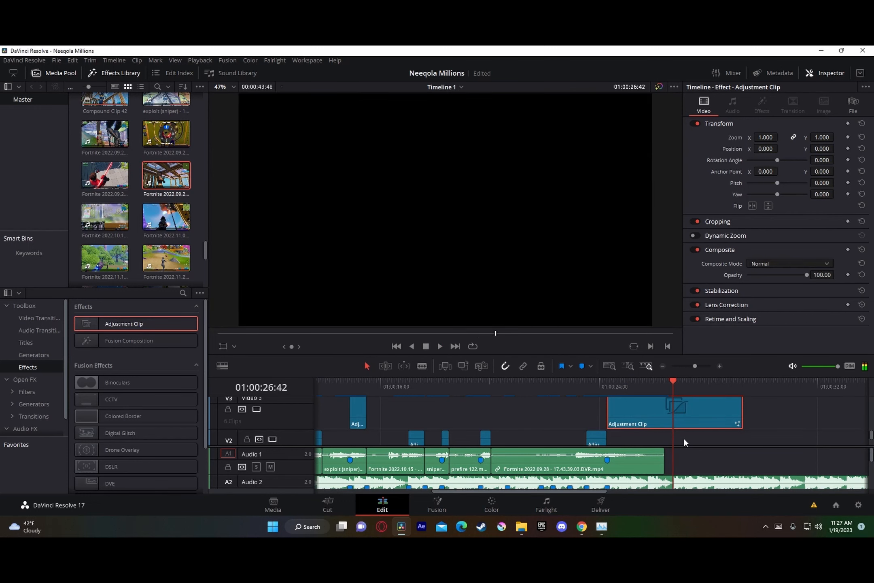
{"action": "scroll", "coordinate": [684, 437], "scroll_direction": "down", "scroll_amount": 3}
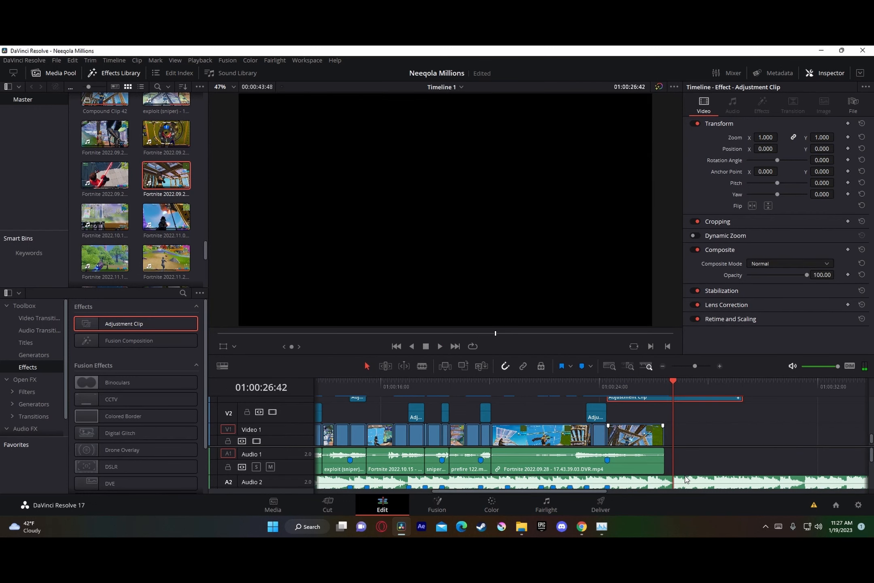
{"action": "left_click", "coordinate": [667, 387]}
{"action": "mouse_move", "coordinate": [657, 387]}
{"action": "left_mouse_down"}
{"action": "mouse_move", "coordinate": [650, 386]}
{"action": "mouse_move", "coordinate": [658, 386]}
{"action": "left_mouse_up"}
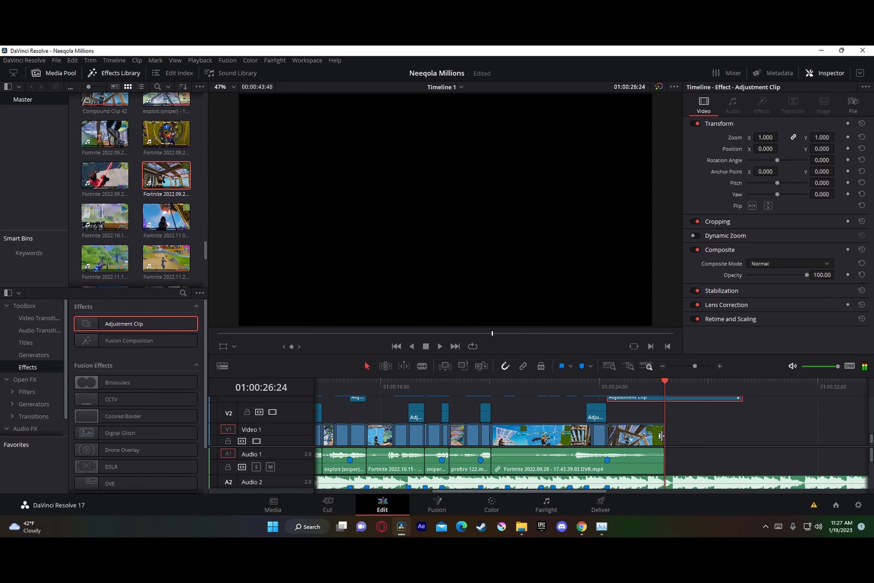
{"action": "scroll", "coordinate": [643, 426], "scroll_direction": "up", "scroll_amount": 1}
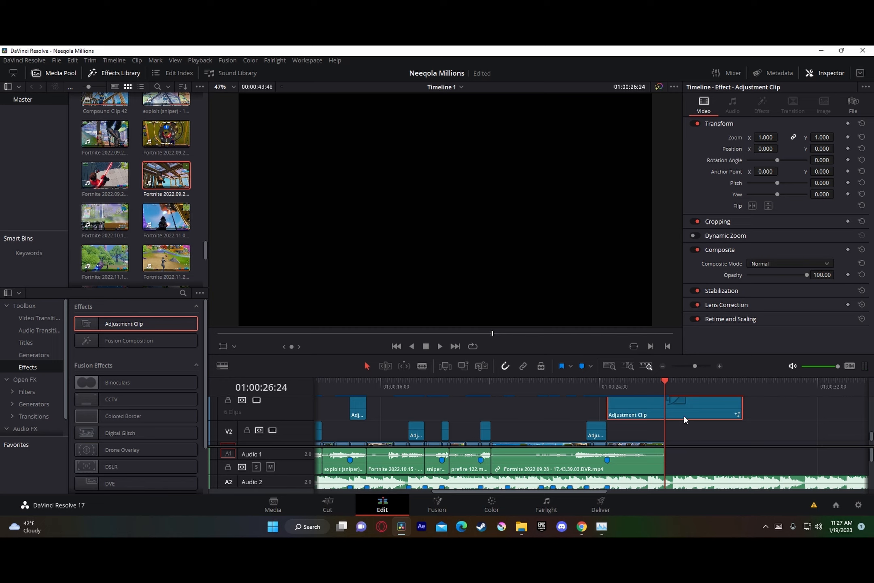
Step: Cut the brightness-dip adjustment clip and the song at 01:00:26:24, where the last Fortnite clip ends, and delete everything beyond that point
{"action": "key", "text": "ctrl+b"}
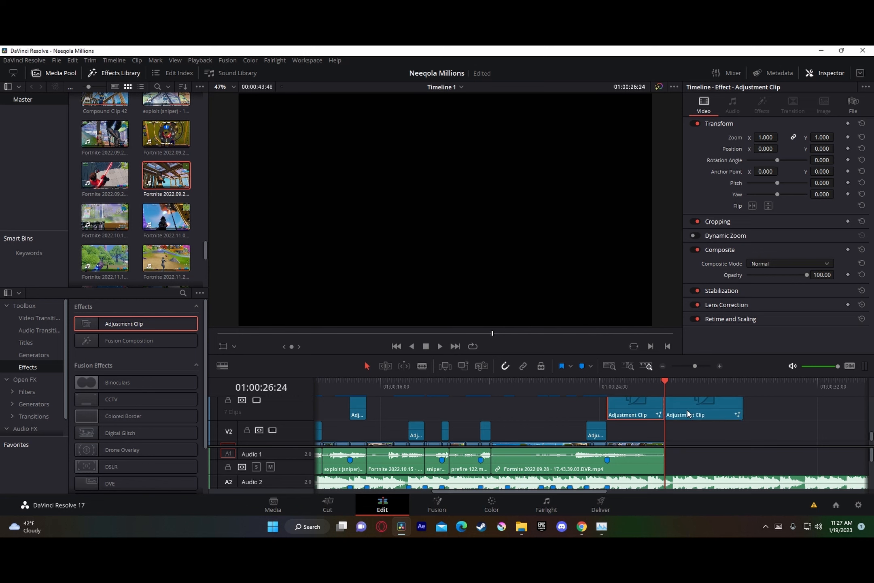
{"action": "key", "text": "Delete"}
{"action": "left_click", "coordinate": [679, 482]}
{"action": "key", "text": "ctrl+b"}
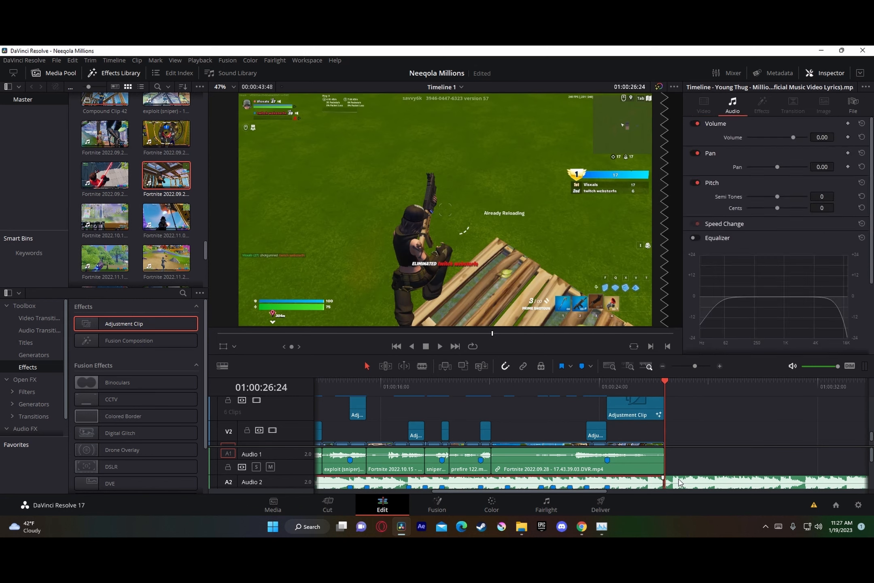
{"action": "key", "text": "Delete"}
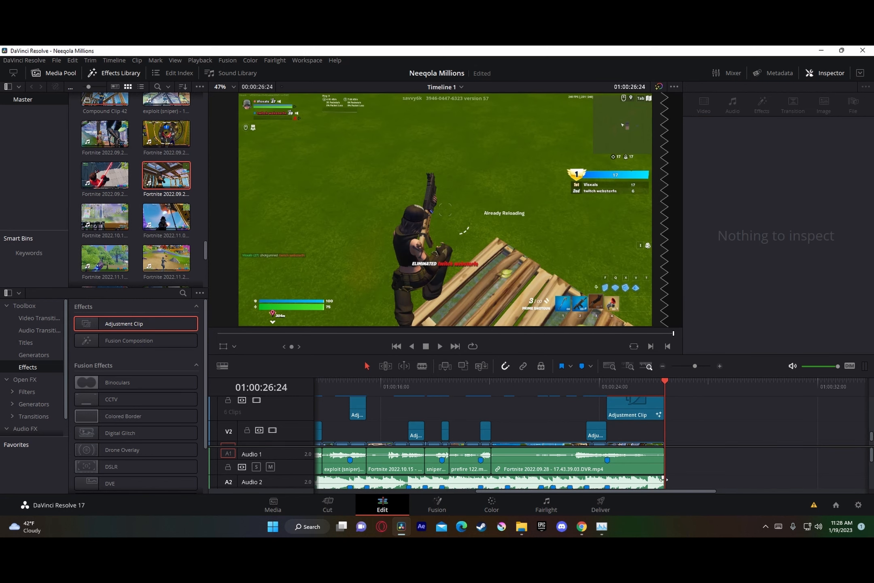
Step: Add a fade-out to the end of the song on Audio 2 and play the ending to check it
{"action": "left_click_drag", "start_coordinate": [663, 479], "coordinate": [633, 480]}
{"action": "left_click", "coordinate": [651, 389]}
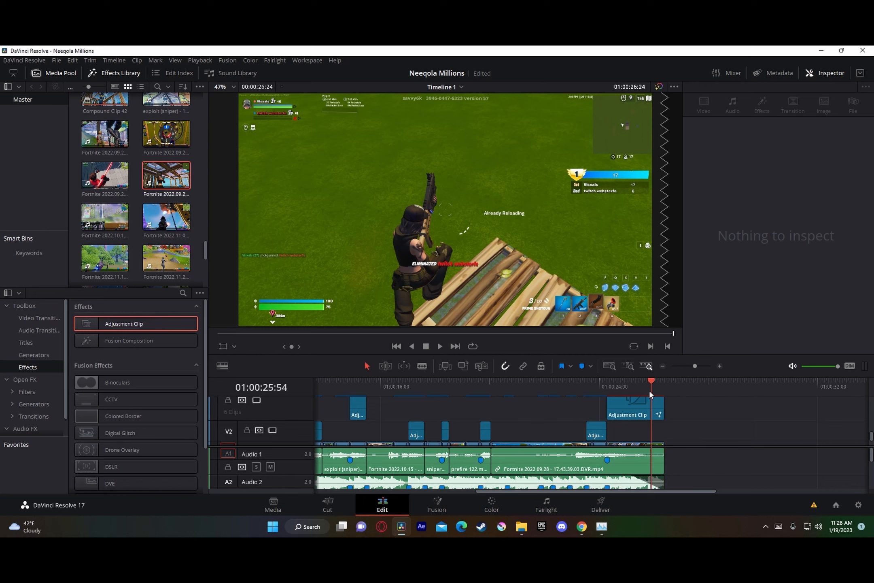
{"action": "left_click_drag", "start_coordinate": [649, 391], "coordinate": [631, 397]}
{"action": "key", "text": "space"}
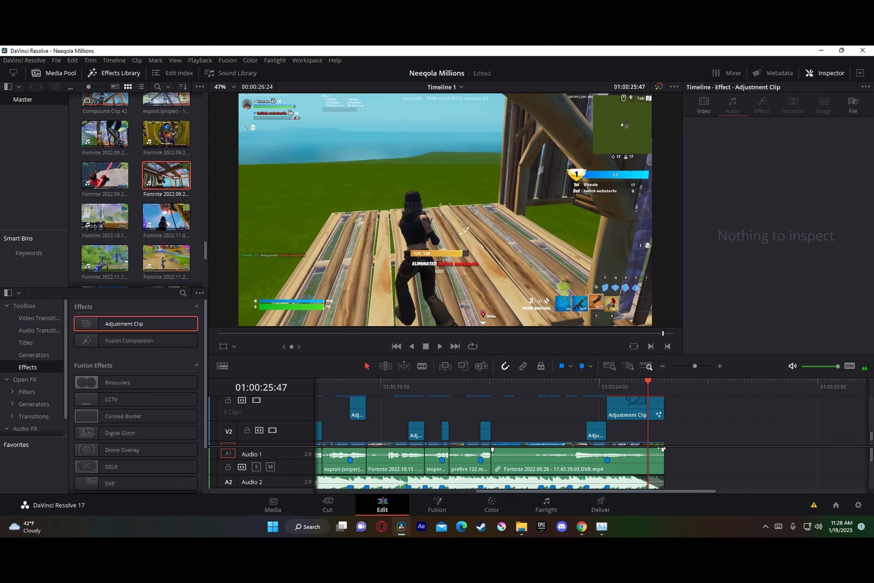
Step: Add a matching fade-out to the end of the last Fortnite clip on Video 1
{"action": "scroll", "coordinate": [662, 449], "scroll_direction": "down", "scroll_amount": 1}
{"action": "left_click_drag", "start_coordinate": [663, 434], "coordinate": [634, 436]}
{"action": "scroll", "coordinate": [659, 422], "scroll_direction": "up", "scroll_amount": 1}
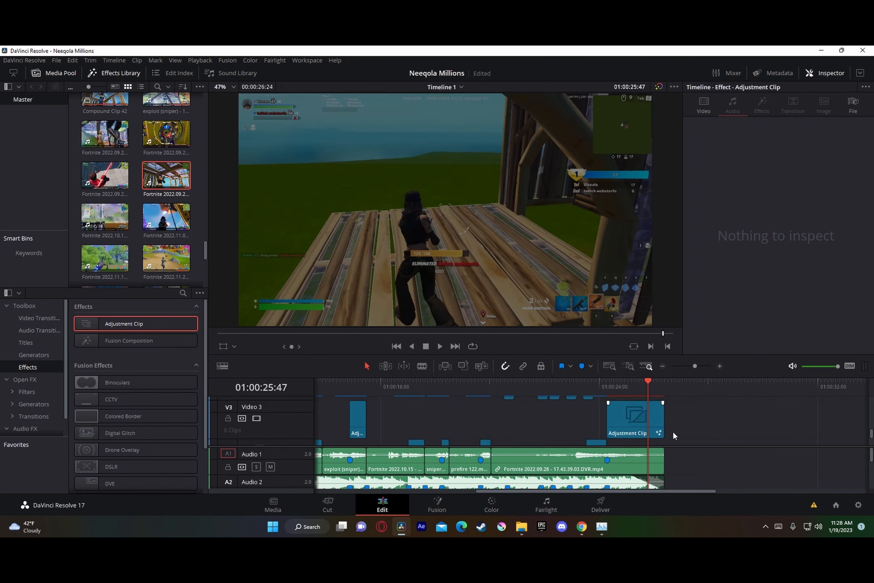
{"action": "scroll", "coordinate": [637, 432], "scroll_direction": "down", "scroll_amount": 1}
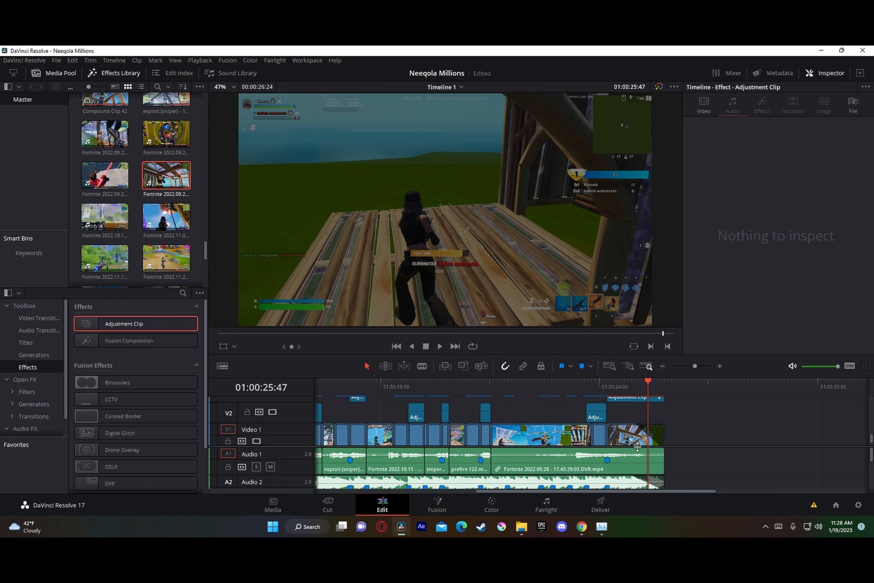
{"action": "left_click_drag", "start_coordinate": [699, 366], "coordinate": [694, 369]}
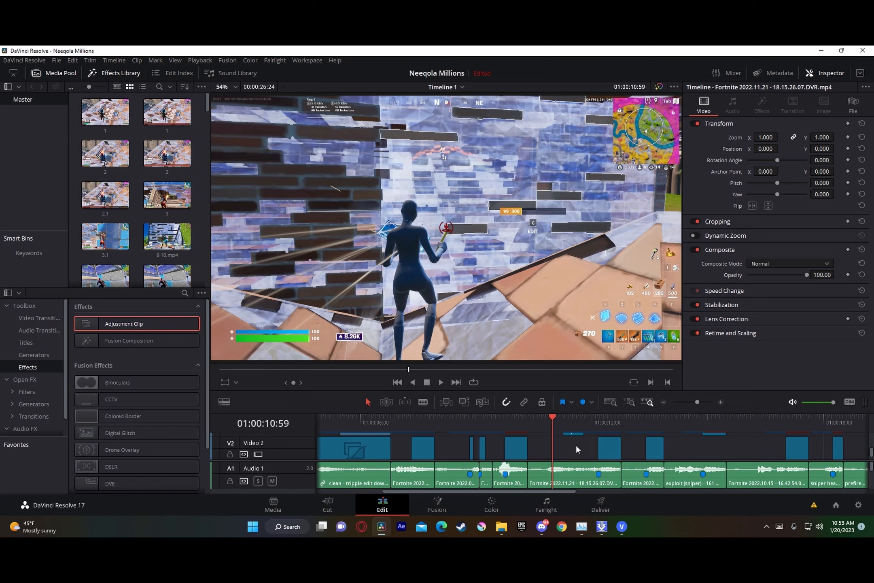
Step: Place an adjustment clip on Video 4 above the Fortnite 2022.11.21 clip and insert the Zoom In.setting preset between MediaIn1 and MediaOut1 in Fusion
{"action": "scroll", "coordinate": [576, 444], "scroll_direction": "up", "scroll_amount": 3}
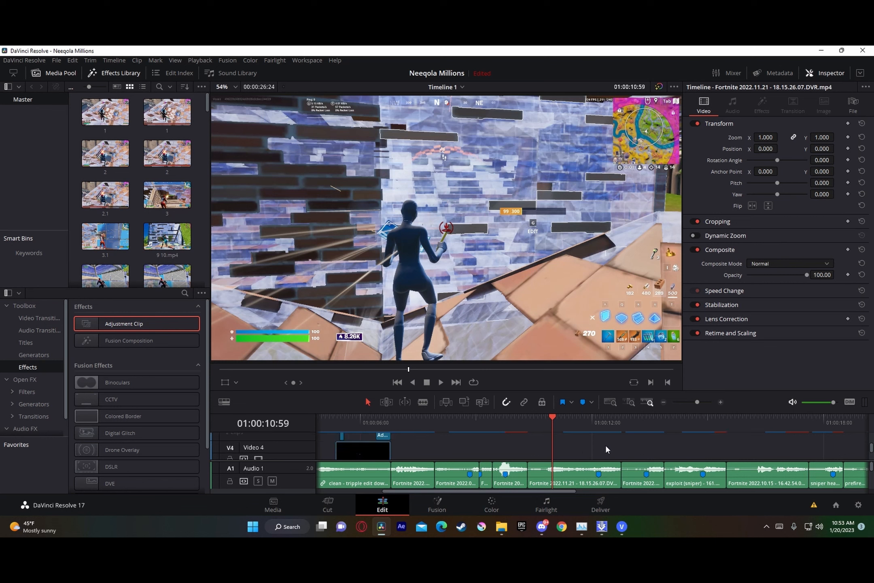
{"action": "scroll", "coordinate": [595, 437], "scroll_direction": "down", "scroll_amount": 2}
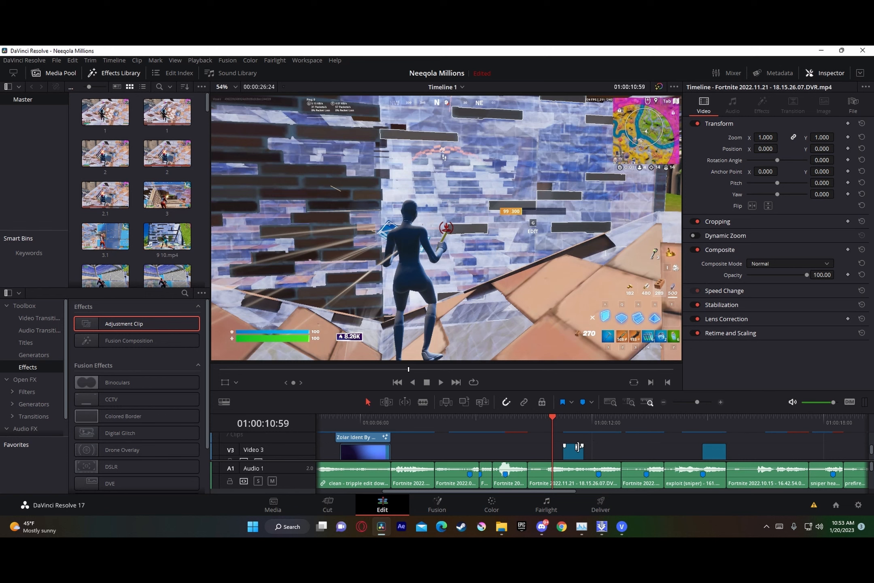
{"action": "scroll", "coordinate": [582, 449], "scroll_direction": "up", "scroll_amount": 2}
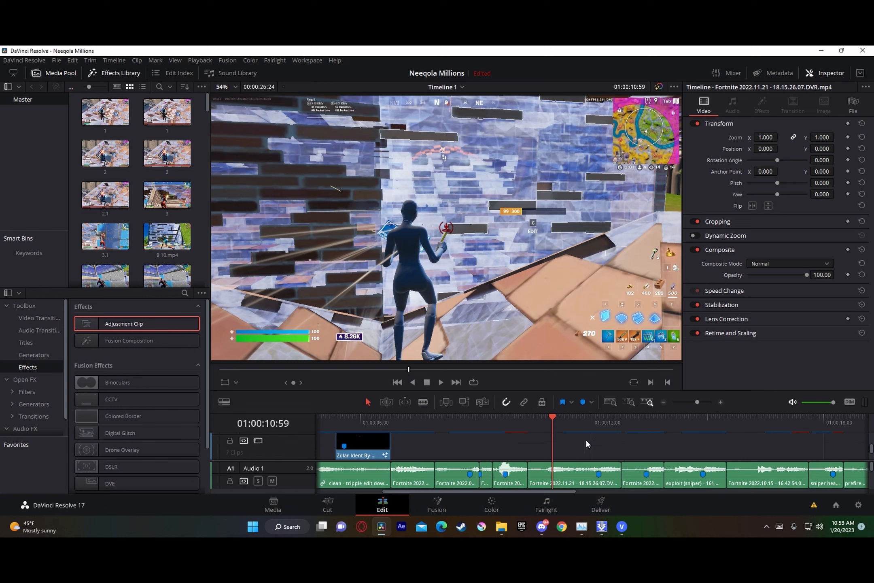
{"action": "left_click_drag", "start_coordinate": [133, 322], "coordinate": [540, 439]}
{"action": "right_click", "coordinate": [572, 441]}
{"action": "left_click", "coordinate": [610, 390]}
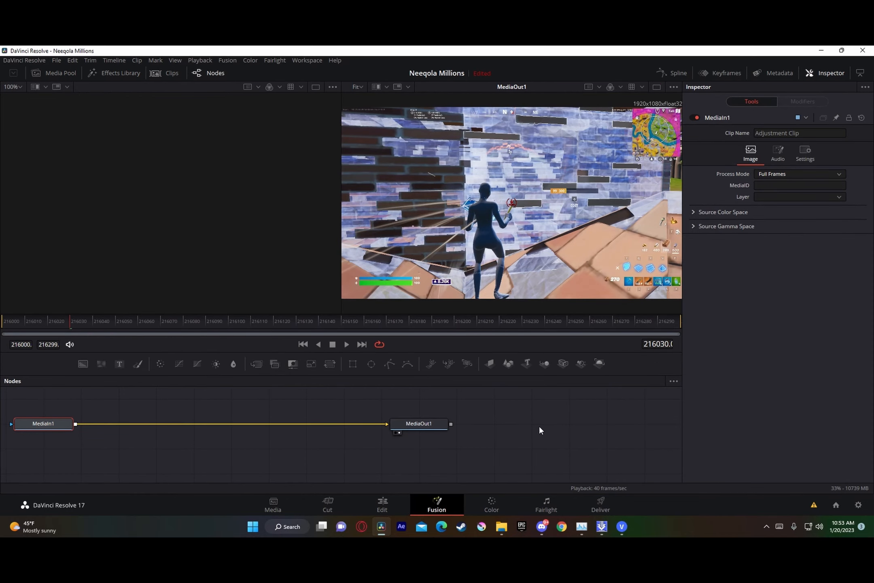
{"action": "left_click", "coordinate": [496, 531]}
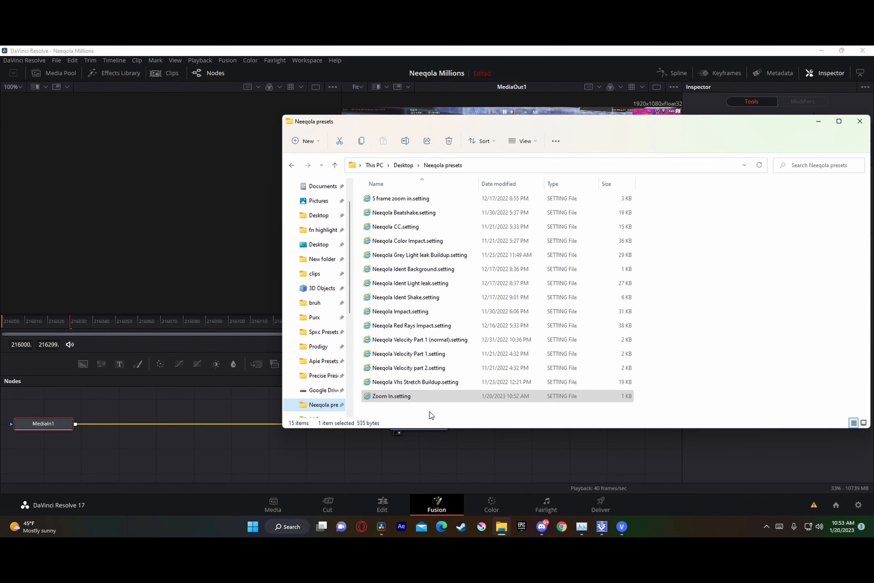
{"action": "left_click_drag", "start_coordinate": [411, 396], "coordinate": [386, 423]}
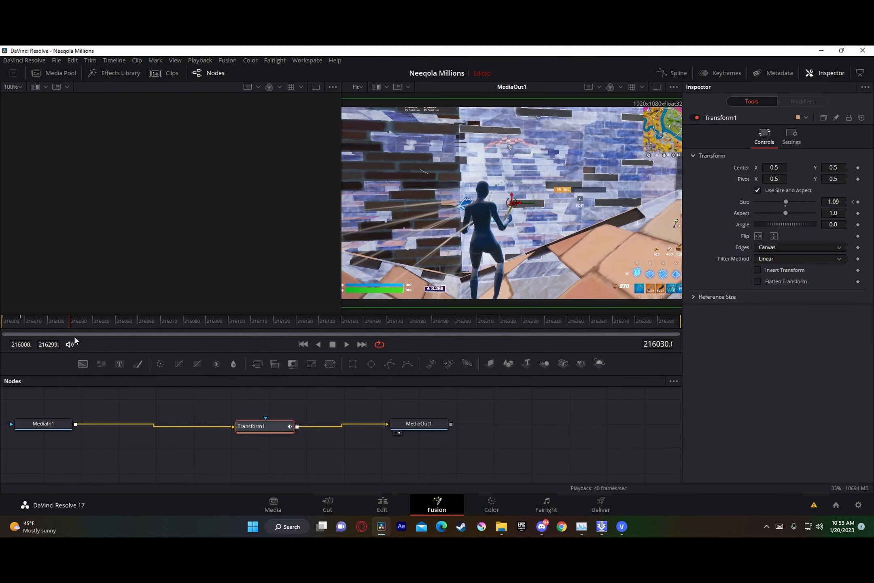
Step: Find the zoom's end at Fusion frame 216009, cut the adjustment clip there at 01:00:10:38 on the Edit page, and delete the remainder
{"action": "left_click", "coordinate": [20, 319]}
{"action": "key", "text": "Right"}
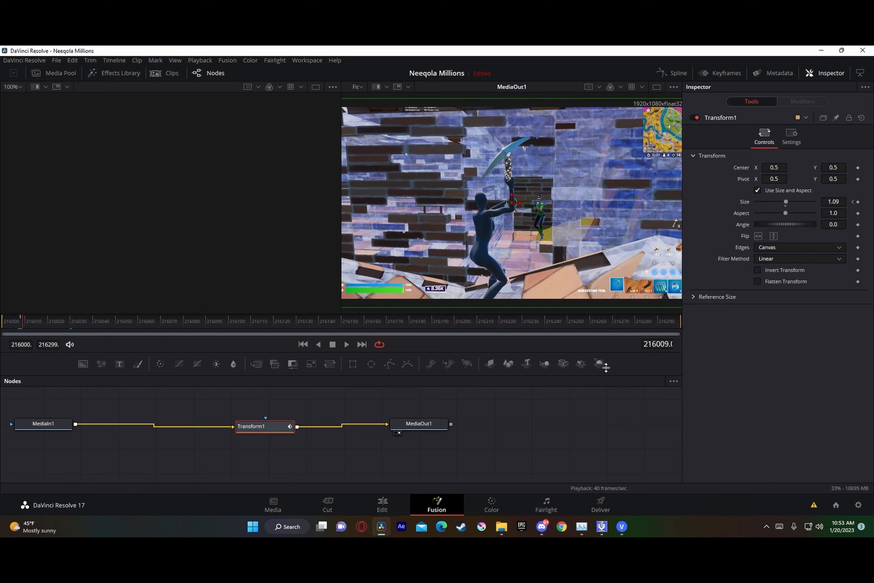
{"action": "left_click", "coordinate": [399, 505]}
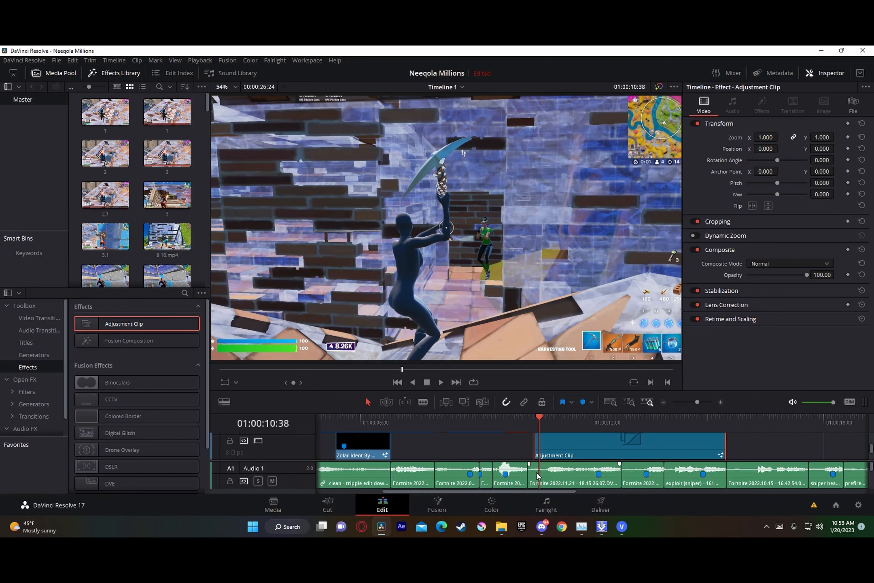
{"action": "key", "text": "BackSpace"}
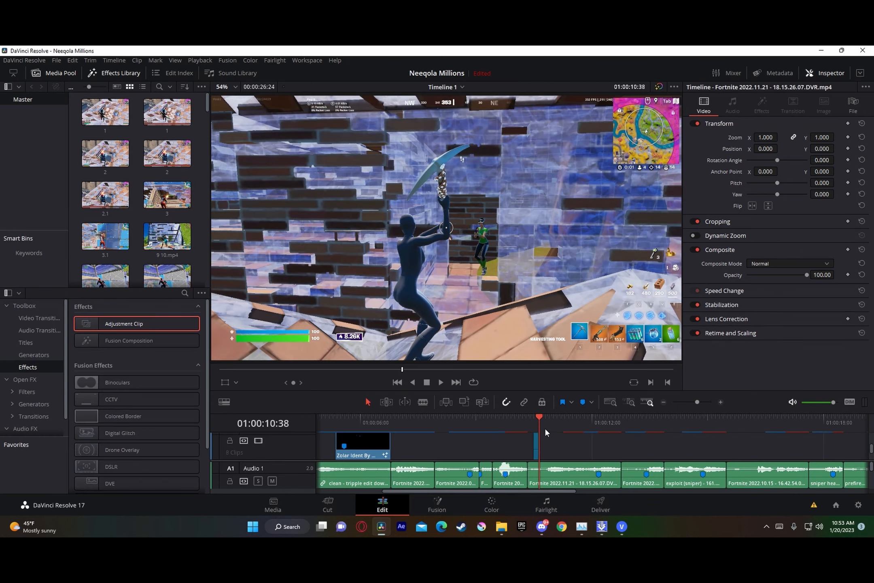
Step: Move the short zoom-in adjustment clip on Video 4 so that it ends at the 01:00:12:10 beat marker
{"action": "key", "text": "Up"}
{"action": "key", "text": "Up"}
{"action": "left_click_drag", "start_coordinate": [697, 399], "coordinate": [700, 398]}
{"action": "left_click_drag", "start_coordinate": [622, 450], "coordinate": [712, 444]}
{"action": "left_click_drag", "start_coordinate": [593, 418], "coordinate": [724, 425]}
{"action": "left_click", "coordinate": [702, 401]}
{"action": "scroll", "coordinate": [604, 446], "scroll_direction": "down", "scroll_amount": 3}
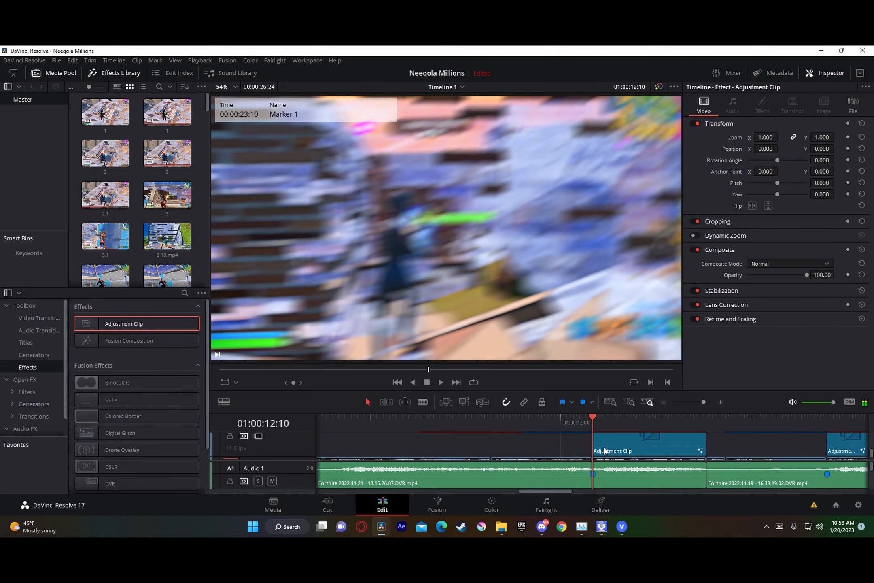
{"action": "scroll", "coordinate": [581, 447], "scroll_direction": "up", "scroll_amount": 3}
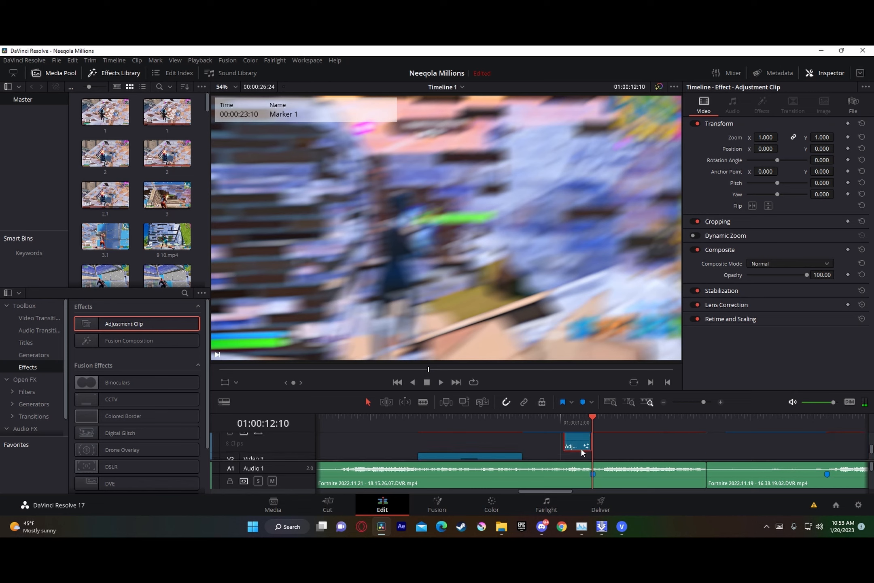
Step: Paste a copy of the zoom-in adjustment clip on Video 2 so that it ends at the 01:00:13:24 beat marker
{"action": "left_click_drag", "start_coordinate": [704, 402], "coordinate": [702, 401]}
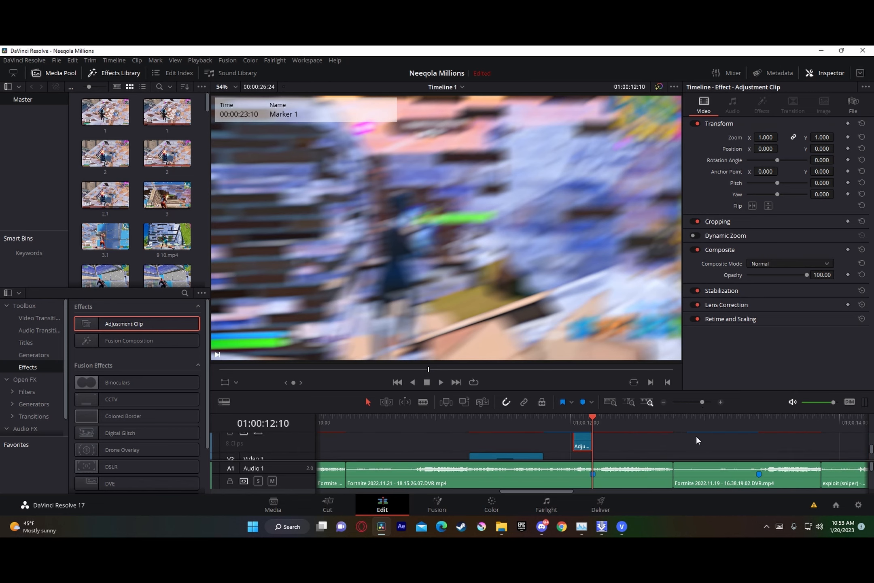
{"action": "left_click_drag", "start_coordinate": [592, 422], "coordinate": [753, 431]}
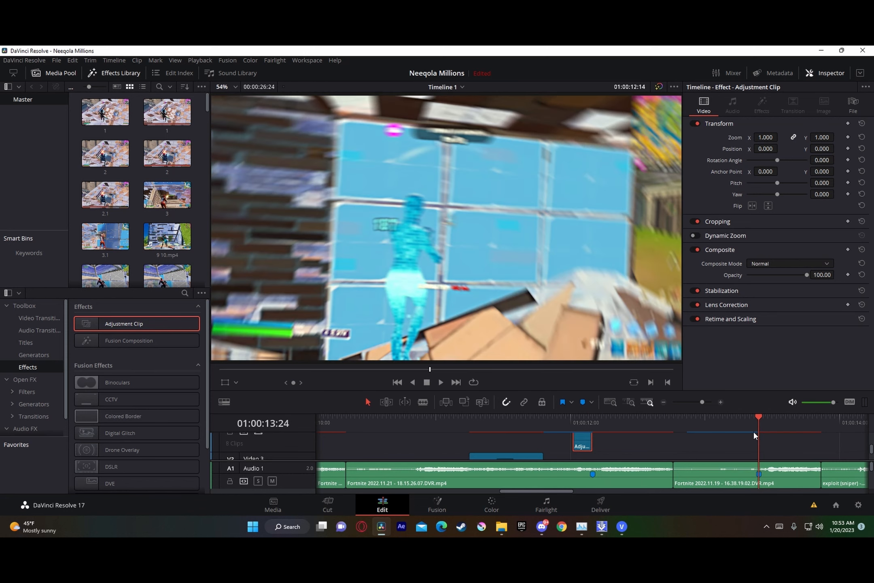
{"action": "scroll", "coordinate": [750, 440], "scroll_direction": "down", "scroll_amount": 2}
{"action": "scroll", "coordinate": [743, 439], "scroll_direction": "down", "scroll_amount": 2}
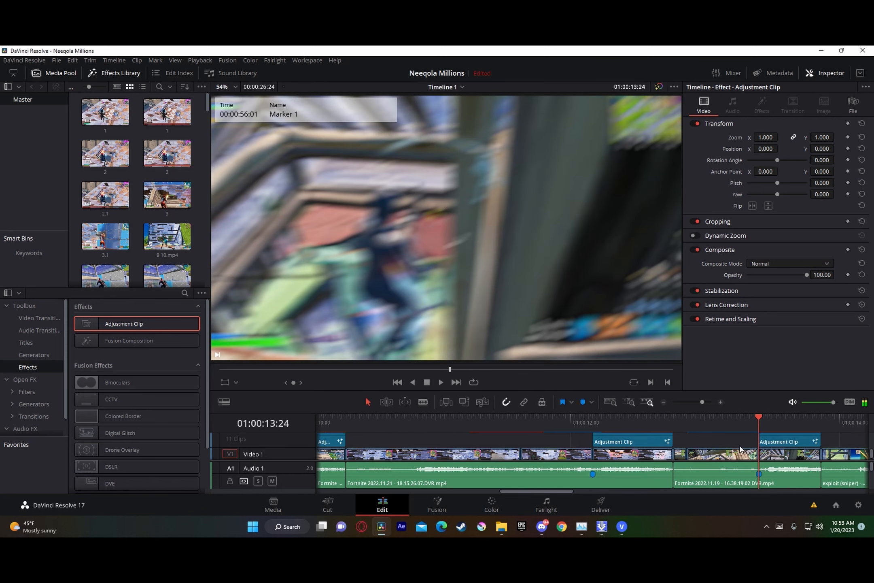
{"action": "left_click_drag", "start_coordinate": [754, 421], "coordinate": [737, 422]}
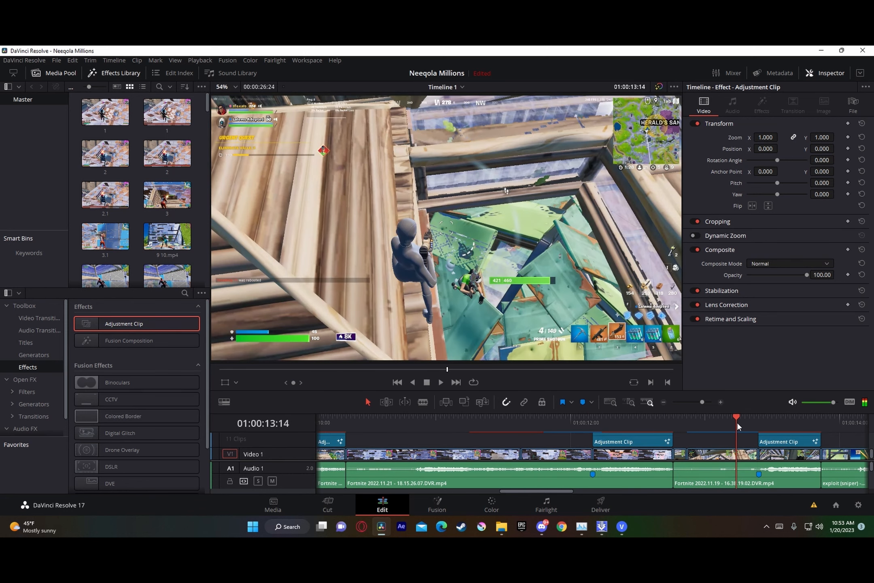
{"action": "key", "text": "ctrl+v"}
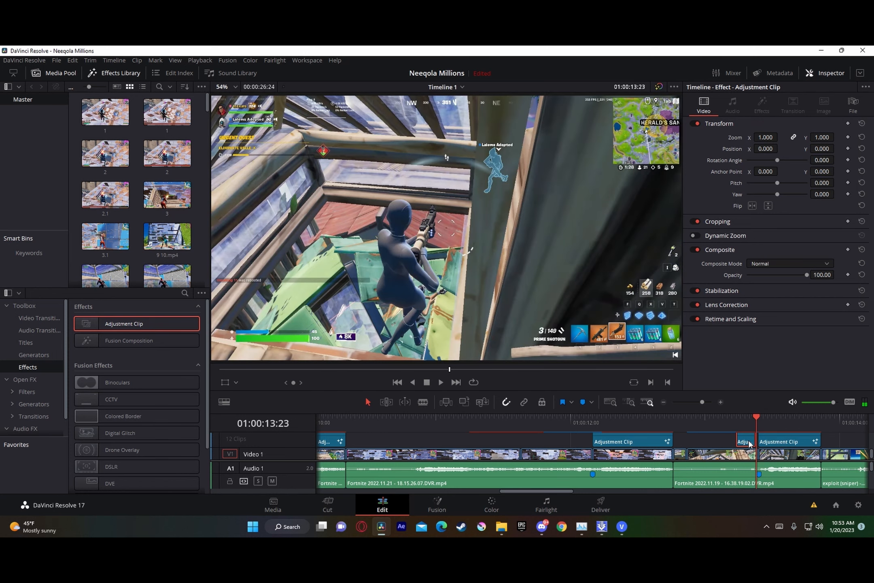
{"action": "left_click_drag", "start_coordinate": [753, 444], "coordinate": [756, 444]}
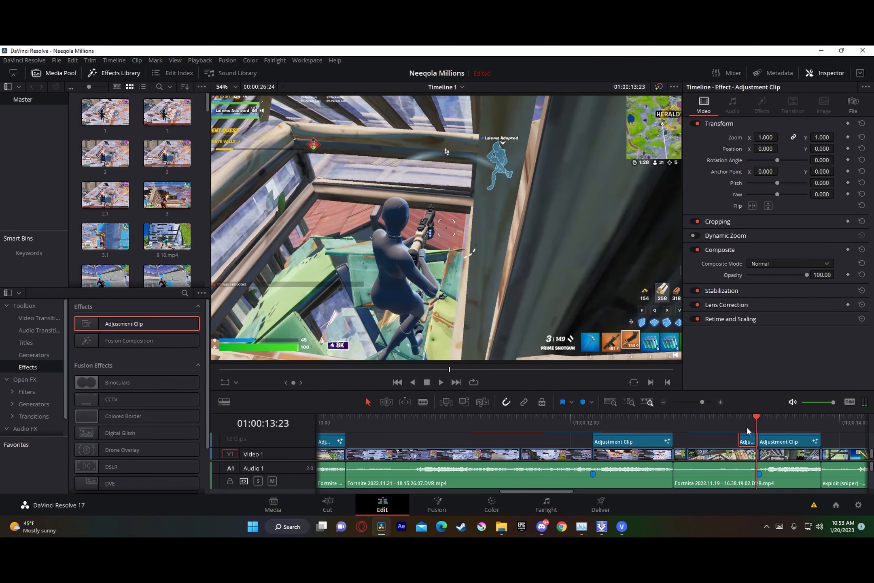
Step: Play the timeline from 01:00:11:48 to review the zoom-in leading into the 01:00:12:10 beat marker
{"action": "scroll", "coordinate": [635, 452], "scroll_direction": "up", "scroll_amount": 4}
{"action": "scroll", "coordinate": [596, 441], "scroll_direction": "down", "scroll_amount": 3}
{"action": "scroll", "coordinate": [614, 449], "scroll_direction": "up", "scroll_amount": 2}
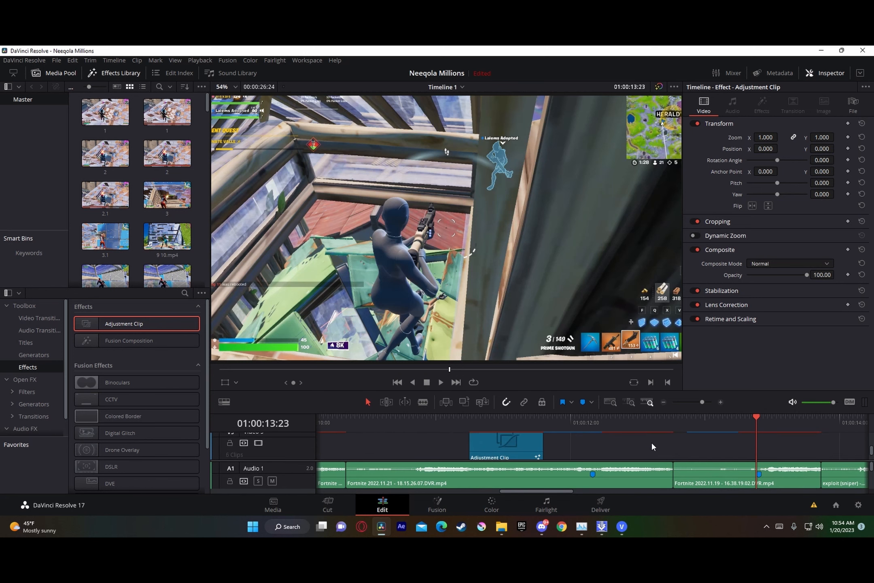
{"action": "scroll", "coordinate": [662, 444], "scroll_direction": "down", "scroll_amount": 3}
{"action": "left_click", "coordinate": [595, 422]}
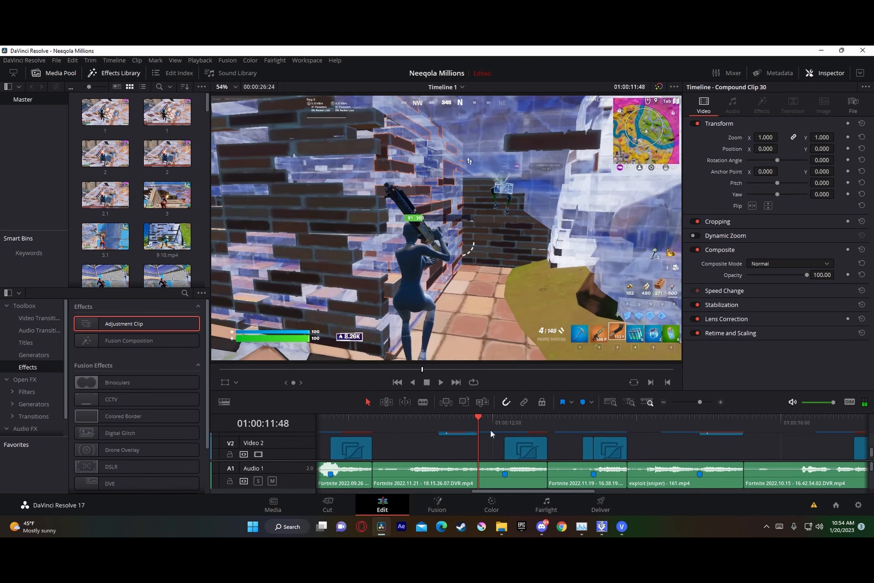
{"action": "key", "text": "space"}
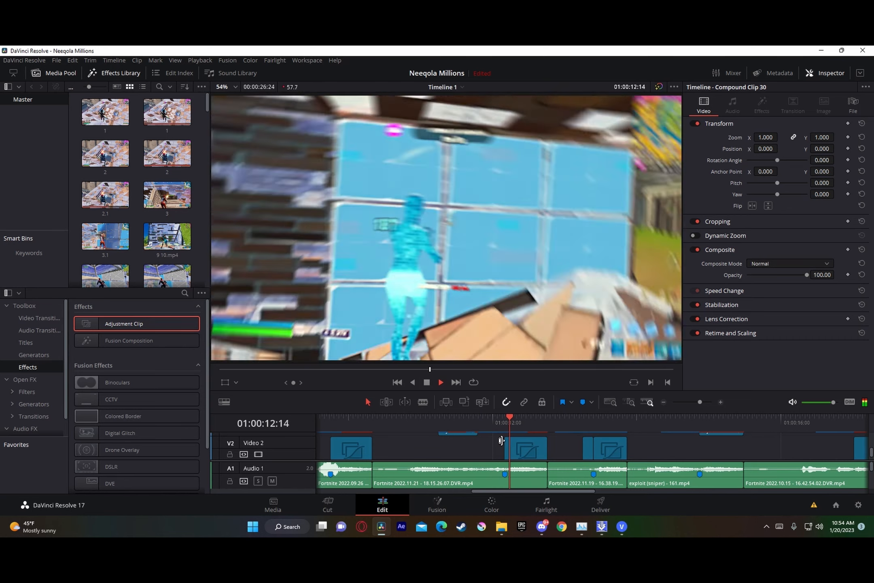
{"action": "key", "text": "space"}
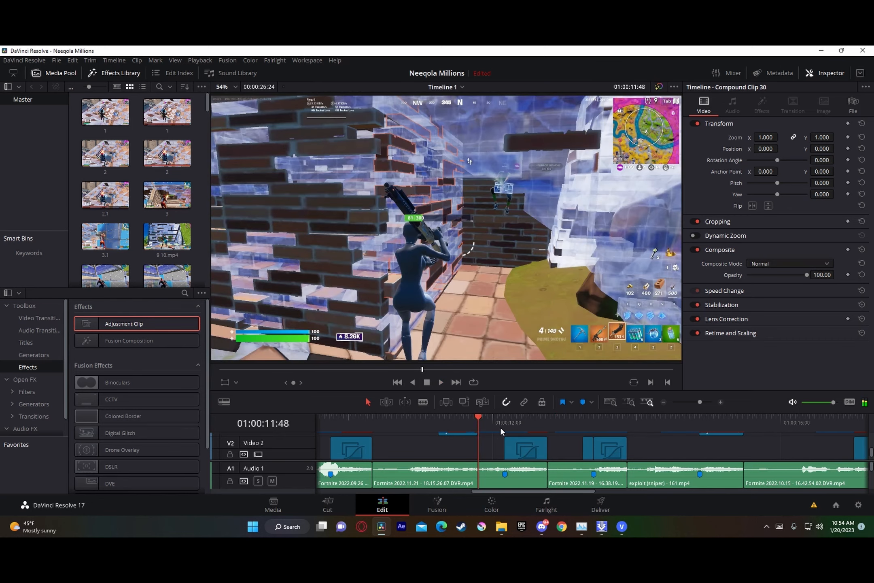
{"action": "key", "text": "space"}
{"action": "key", "text": "space"}
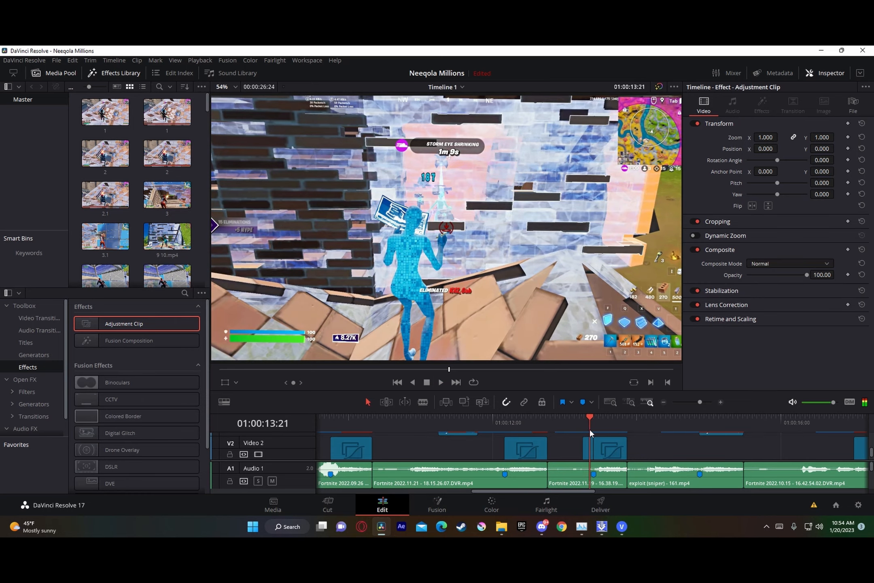
Step: Play the timeline from 01:00:13:04 to review the zoom-in leading into the 01:00:13:24 beat marker
{"action": "left_click_drag", "start_coordinate": [591, 427], "coordinate": [569, 427]}
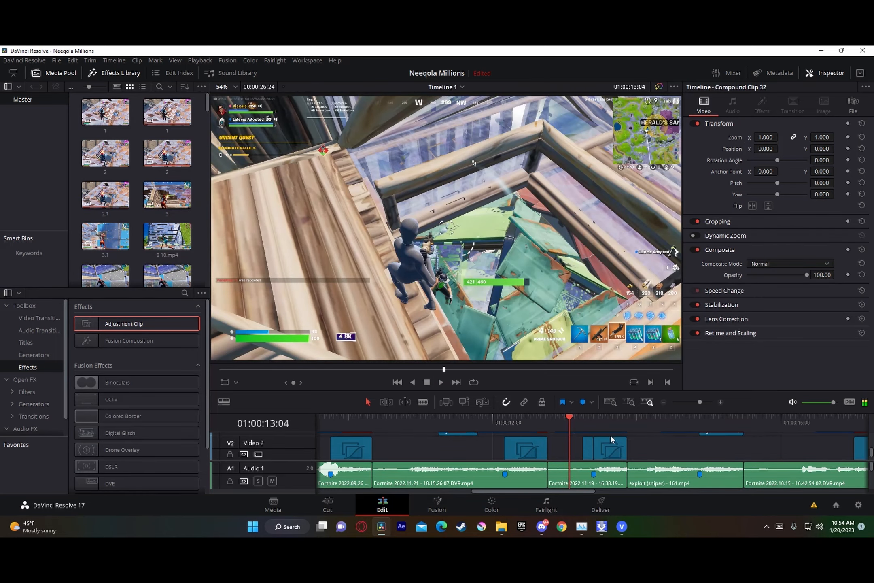
{"action": "scroll", "coordinate": [612, 439], "scroll_direction": "down", "scroll_amount": 2}
{"action": "key", "text": "space"}
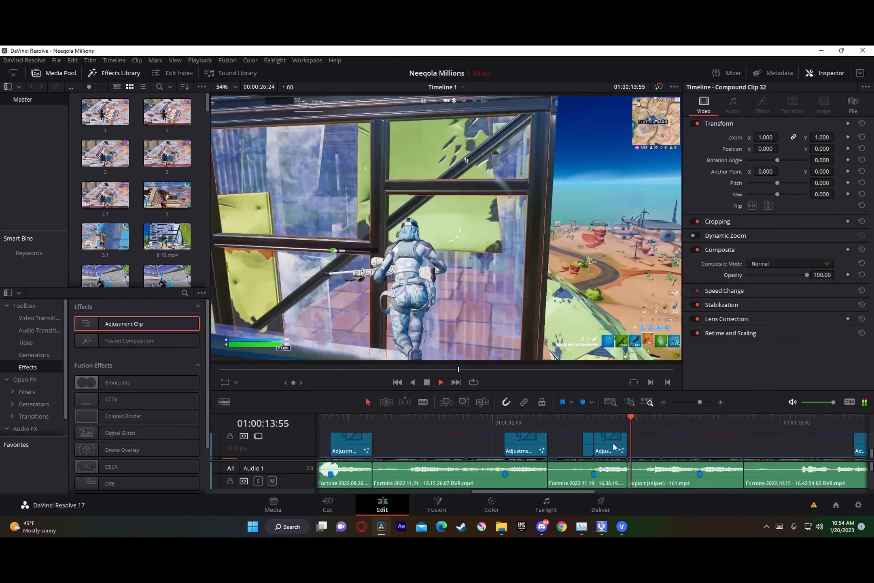
{"action": "key", "text": "space"}
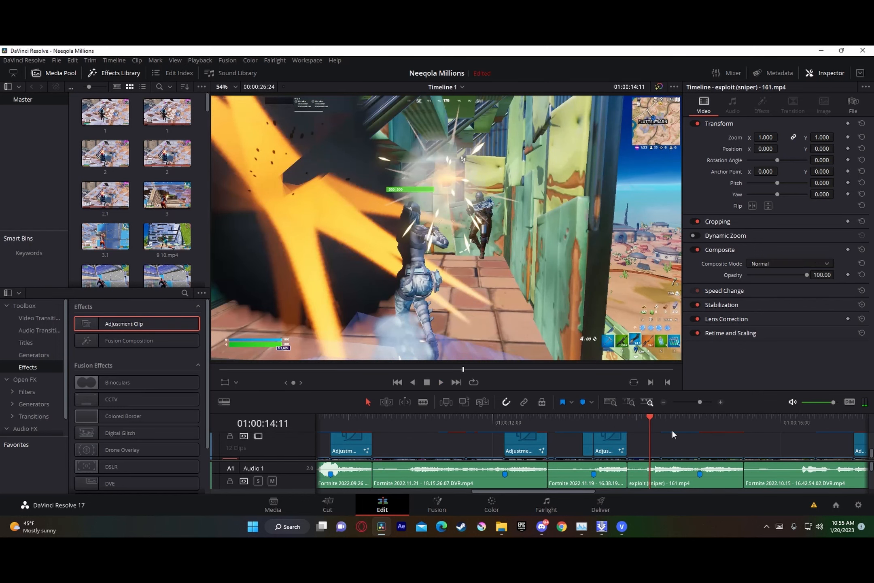
Step: Paste a copy of the zoom-in adjustment clip on Video 2 so that it ends at the 01:00:14:52 beat marker
{"action": "left_click_drag", "start_coordinate": [653, 421], "coordinate": [700, 422]}
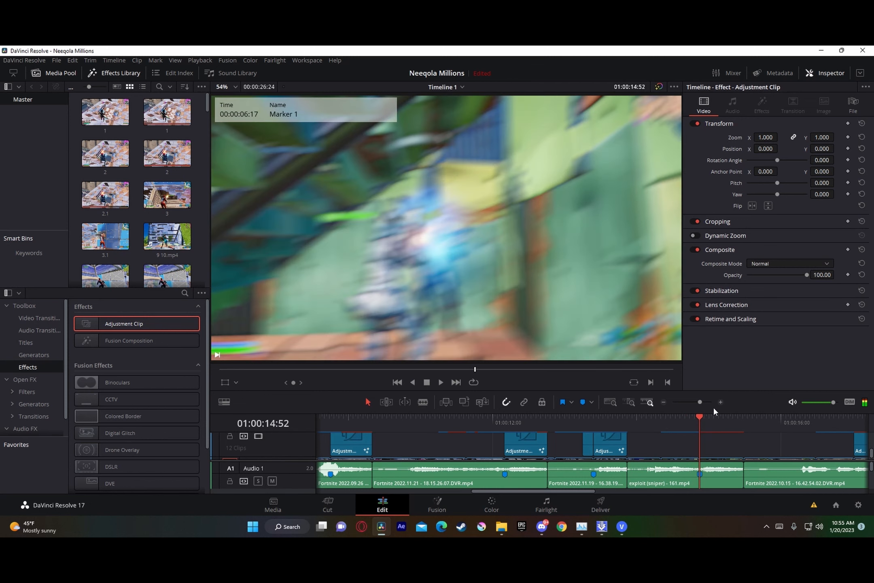
{"action": "left_click", "coordinate": [709, 402]}
{"action": "scroll", "coordinate": [626, 449], "scroll_direction": "up", "scroll_amount": 3}
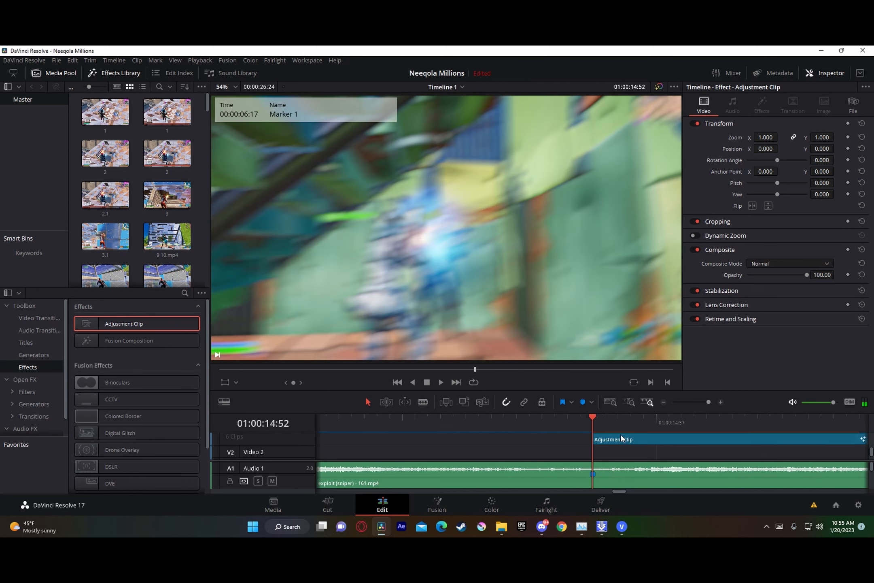
{"action": "key", "text": "Left"}
{"action": "key", "text": "Left"}
{"action": "left_click_drag", "start_coordinate": [611, 423], "coordinate": [365, 423]}
{"action": "key", "text": "ctrl+v"}
{"action": "left_click_drag", "start_coordinate": [431, 450], "coordinate": [551, 456]}
{"action": "left_click_drag", "start_coordinate": [712, 403], "coordinate": [697, 407]}
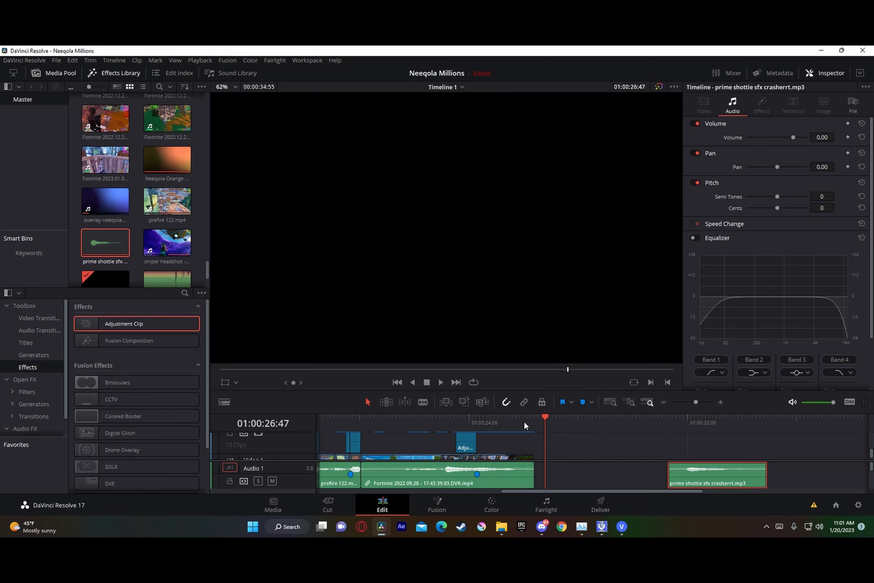
Step: Trim the end of the prefire 122 audio on Audio 1 back to its marker at 01:00:19:39
{"action": "left_click", "coordinate": [339, 426]}
{"action": "key", "text": "space"}
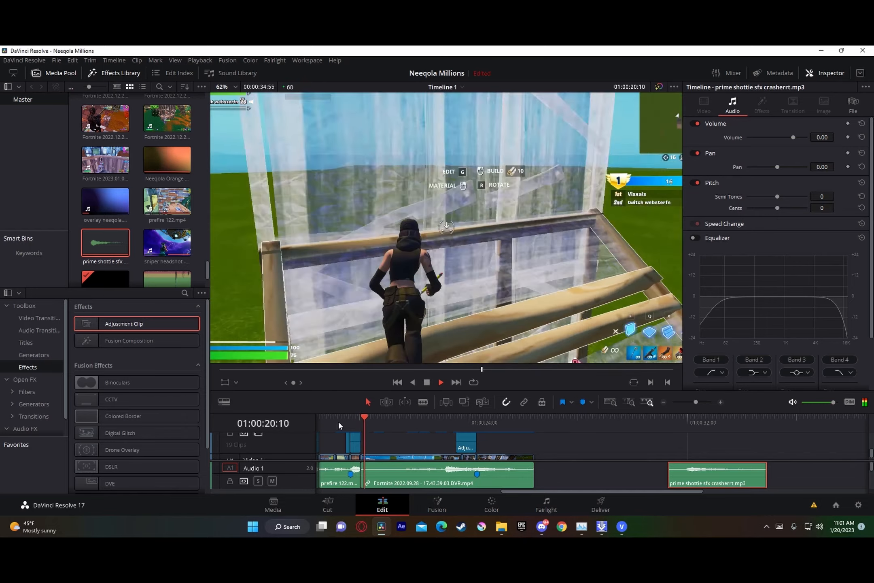
{"action": "key", "text": "space"}
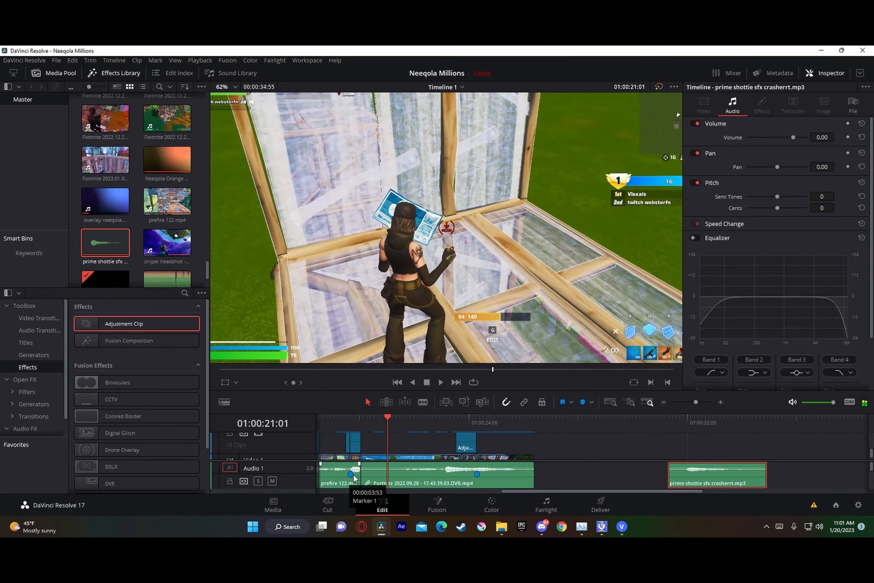
{"action": "left_click", "coordinate": [354, 474]}
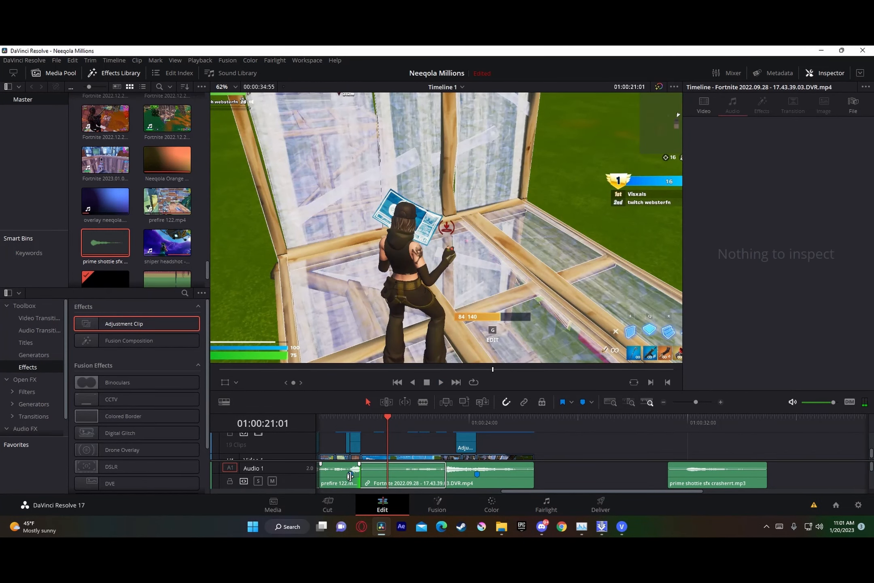
{"action": "left_click_drag", "start_coordinate": [350, 476], "coordinate": [349, 477]}
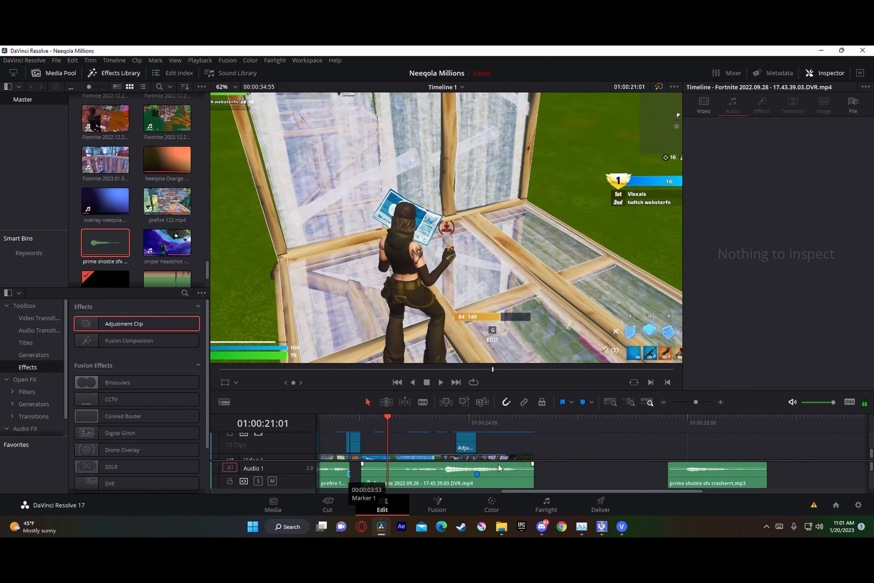
Step: Trim the start and the tail of the prime shottie sfx clip on Audio 1, playing it to check the sound
{"action": "left_click_drag", "start_coordinate": [669, 479], "coordinate": [685, 482]}
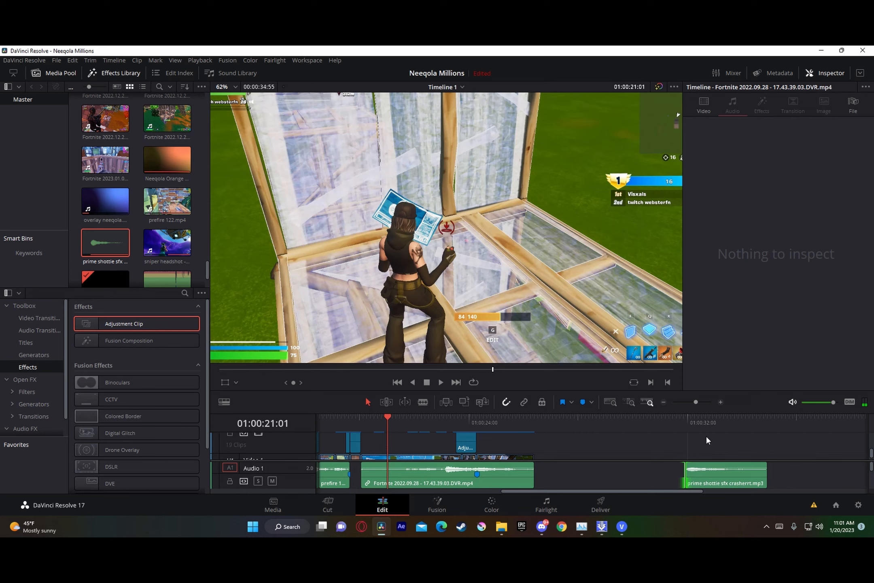
{"action": "left_click", "coordinate": [683, 425]}
{"action": "key", "text": "space"}
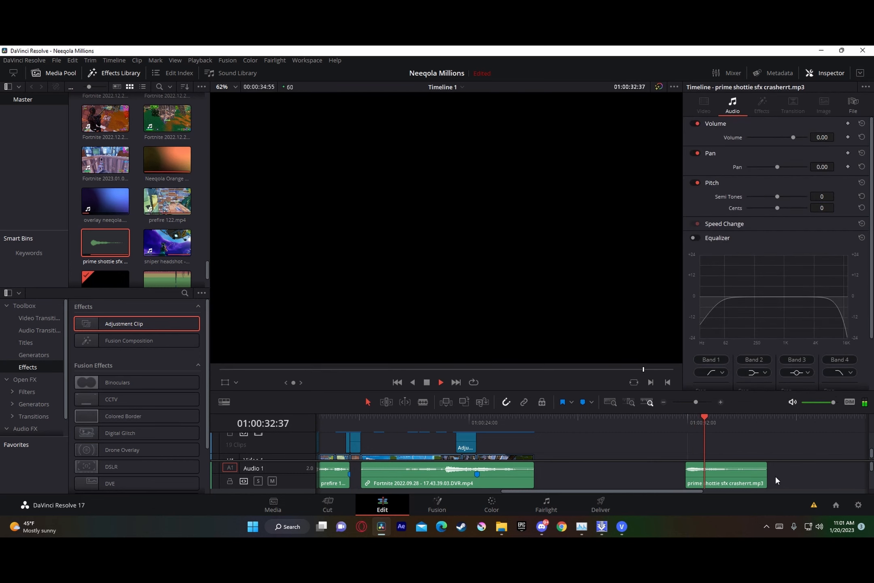
{"action": "mouse_move", "coordinate": [764, 480]}
{"action": "left_mouse_down"}
{"action": "mouse_move", "coordinate": [717, 482]}
{"action": "mouse_move", "coordinate": [757, 481]}
{"action": "left_mouse_up"}
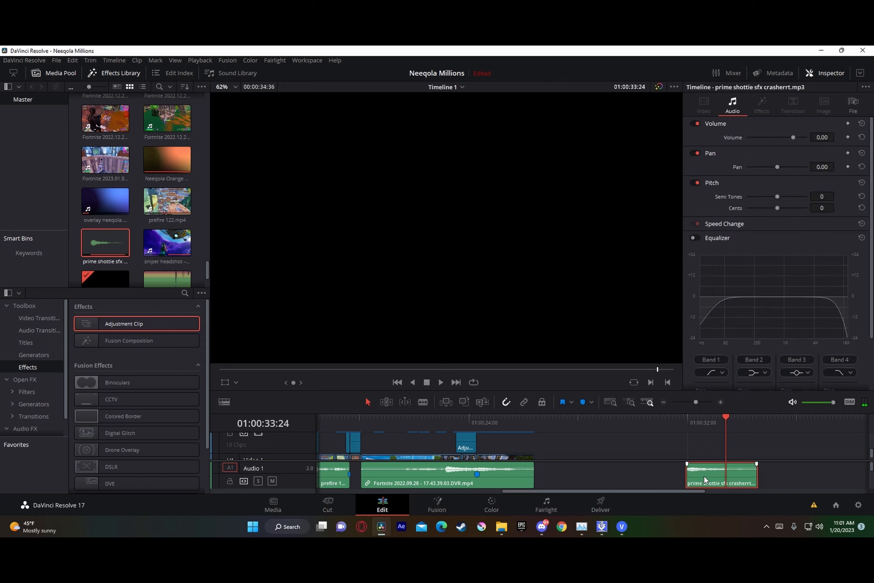
Step: Raise the prime shottie sfx clip's volume to 5.20, listen to it, and raise it further to 7.80
{"action": "left_click_drag", "start_coordinate": [837, 137], "coordinate": [840, 137]}
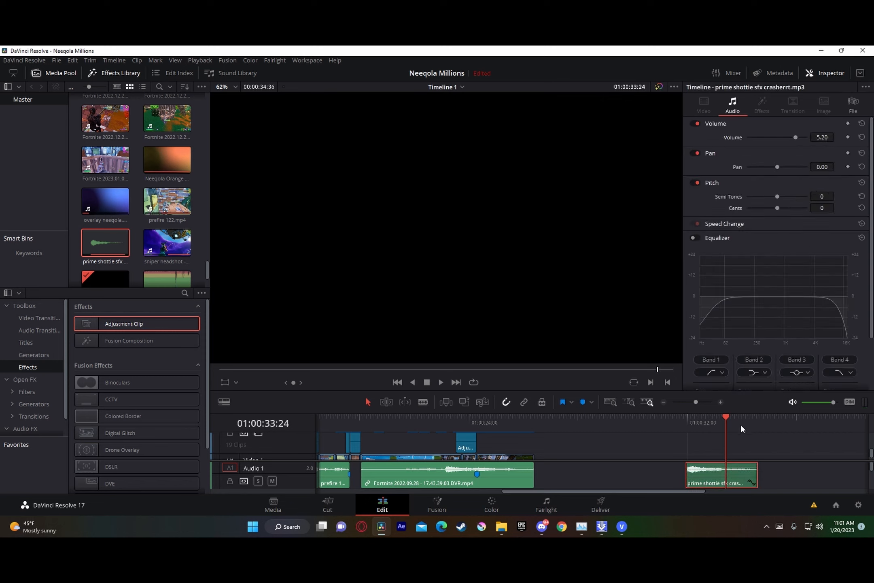
{"action": "left_click_drag", "start_coordinate": [724, 425], "coordinate": [686, 424]}
{"action": "key", "text": "space"}
{"action": "key", "text": "space"}
{"action": "left_click_drag", "start_coordinate": [826, 137], "coordinate": [836, 138]}
Step: Move the prime shottie sfx clip to Audio 3 so that it starts at the 01:00:24:17 beat marker
{"action": "scroll", "coordinate": [659, 476], "scroll_direction": "down", "scroll_amount": 2}
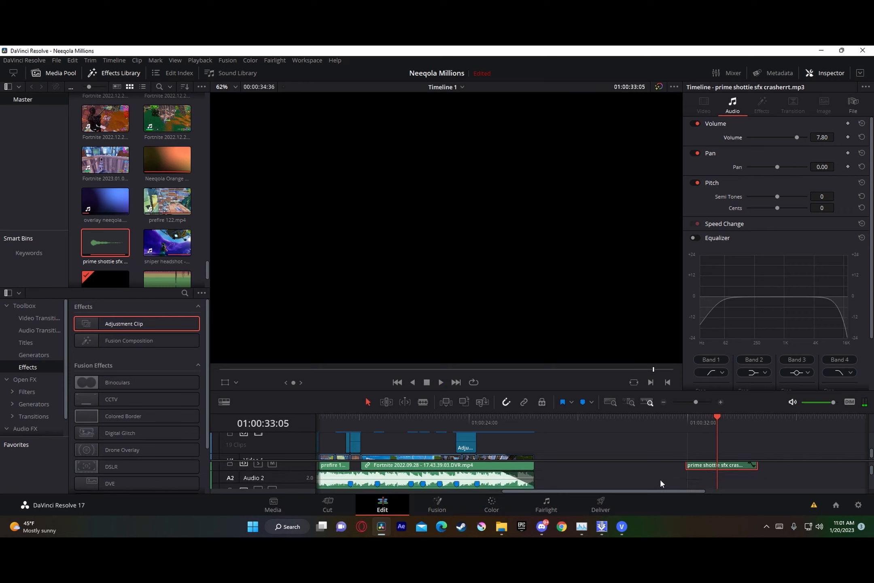
{"action": "left_click_drag", "start_coordinate": [689, 478], "coordinate": [495, 482]}
{"action": "scroll", "coordinate": [570, 482], "scroll_direction": "up", "scroll_amount": 1}
{"action": "key", "text": "Up"}
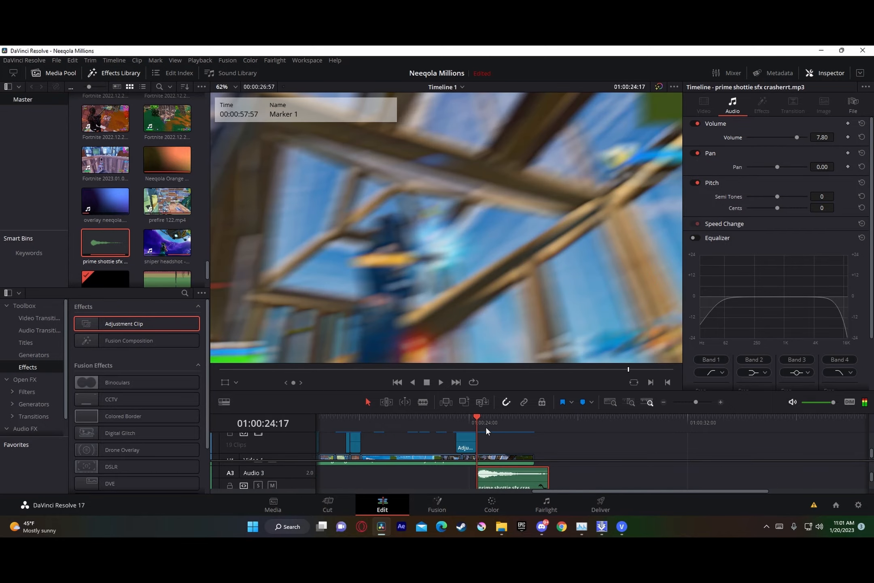
Step: Play the timeline around the 01:00:24:17 beat marker to review the shotgun sound effect against the final elimination
{"action": "key", "text": "space"}
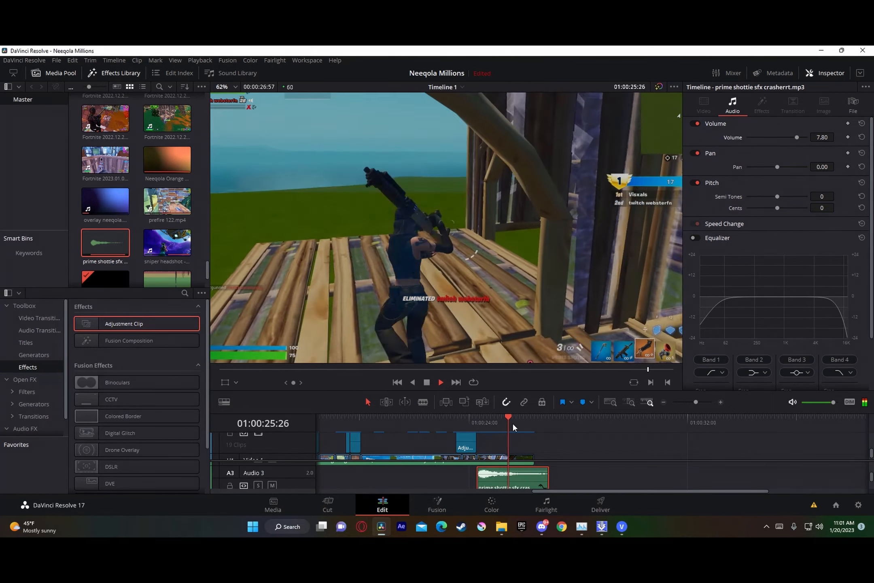
{"action": "left_click", "coordinate": [443, 423]}
{"action": "key", "text": "space"}
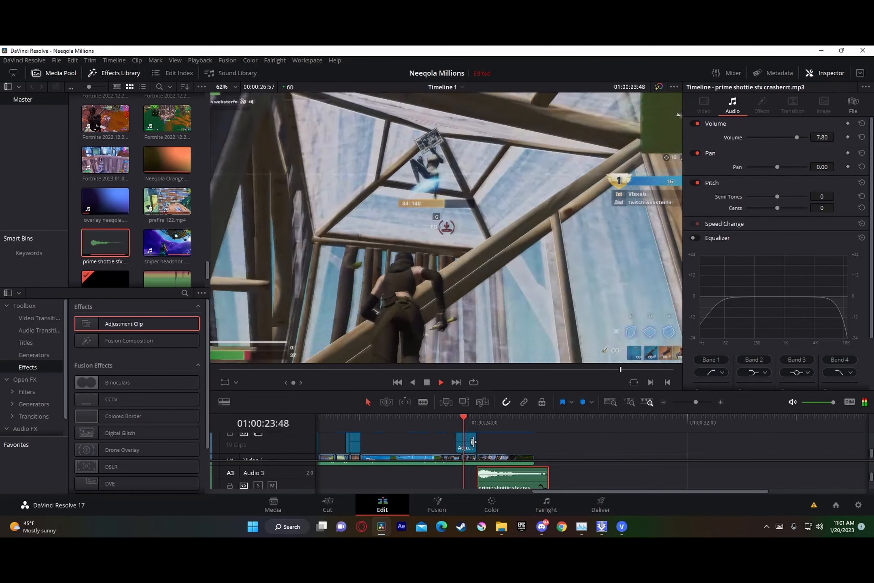
{"action": "key", "text": "space"}
Step: Delete the prime shottie sfx clip from Audio 3
{"action": "scroll", "coordinate": [474, 443], "scroll_direction": "down", "scroll_amount": 2}
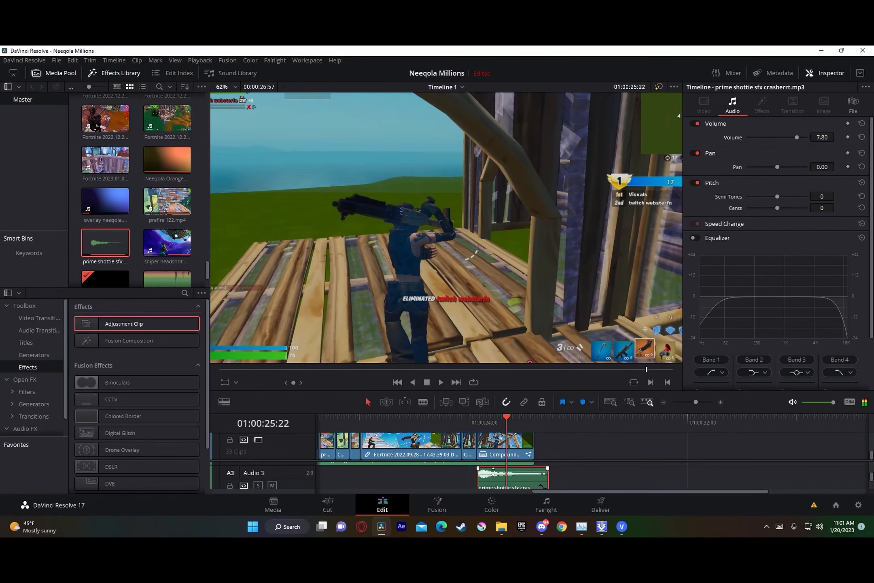
{"action": "scroll", "coordinate": [492, 475], "scroll_direction": "up", "scroll_amount": 2}
{"action": "left_click", "coordinate": [490, 475]}
{"action": "left_click", "coordinate": [495, 487]}
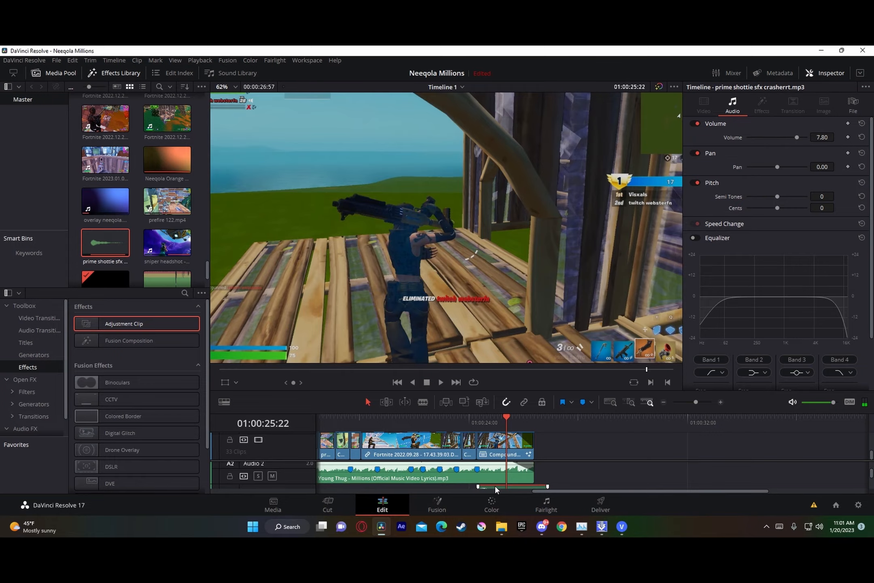
{"action": "key", "text": "Delete"}
Step: Replay the final elimination and set the volume of the Fortnite 2022.09.28 clip's audio on Audio 1 to 2.60
{"action": "left_click_drag", "start_coordinate": [499, 423], "coordinate": [465, 423]}
{"action": "key", "text": "space"}
{"action": "key", "text": "space"}
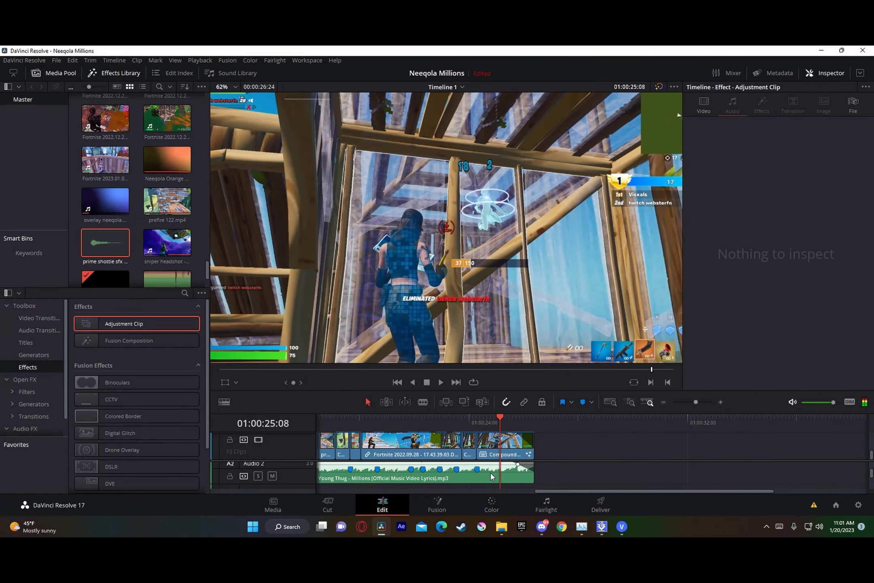
{"action": "left_click", "coordinate": [491, 475]}
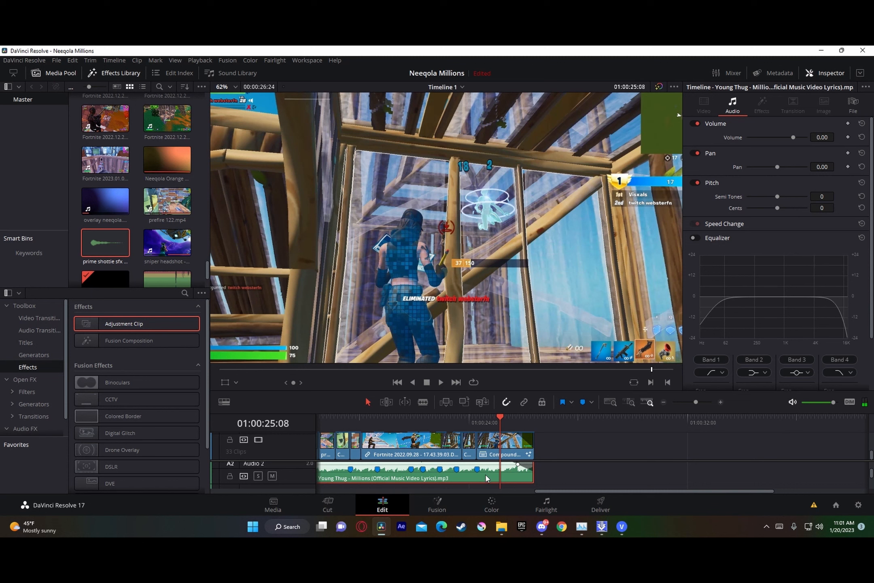
{"action": "scroll", "coordinate": [486, 478], "scroll_direction": "up", "scroll_amount": 2}
{"action": "left_click", "coordinate": [486, 477]}
{"action": "scroll", "coordinate": [486, 479], "scroll_direction": "up", "scroll_amount": 1}
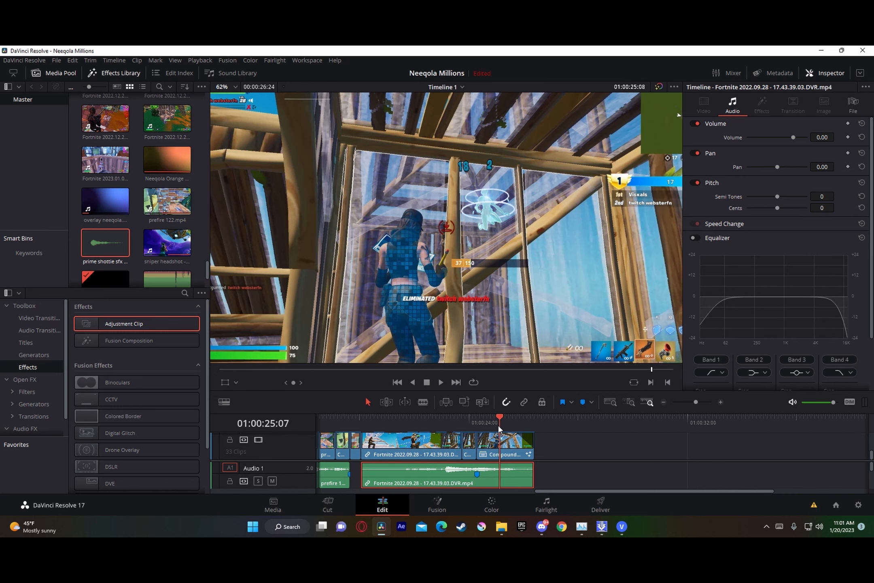
{"action": "left_click_drag", "start_coordinate": [498, 425], "coordinate": [478, 430]}
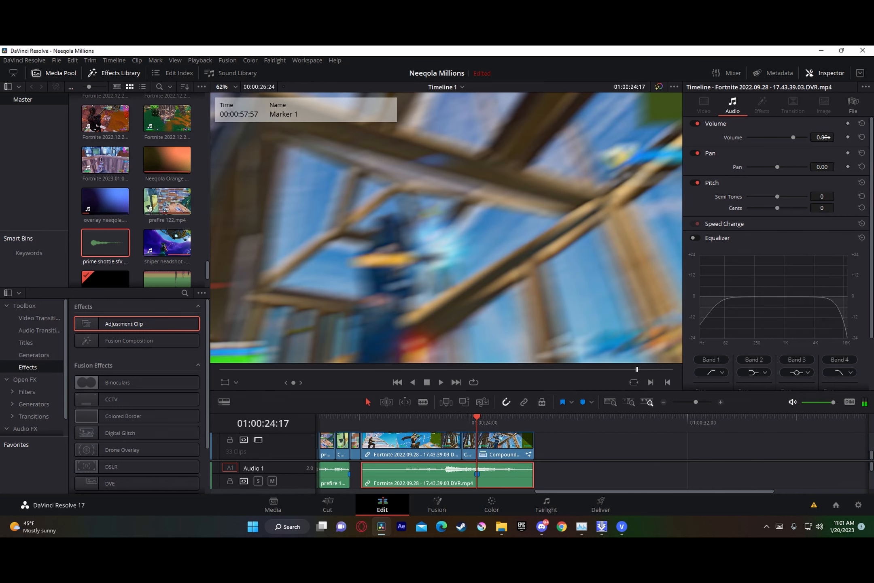
{"action": "left_click_drag", "start_coordinate": [820, 137], "coordinate": [824, 137]}
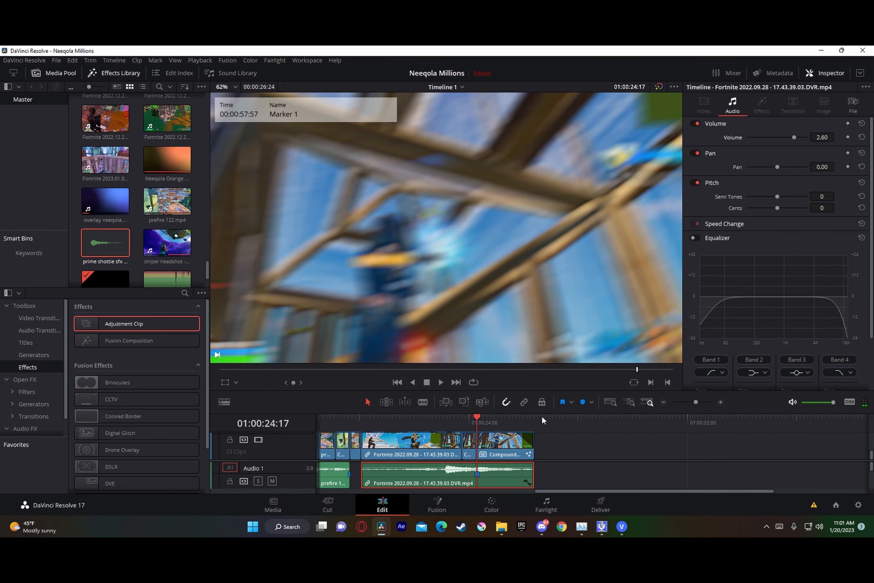
Step: Play the timeline through the 01:00:24:17 beat marker to review the louder game audio
{"action": "key", "text": "space"}
{"action": "left_click", "coordinate": [423, 420]}
{"action": "key", "text": "space"}
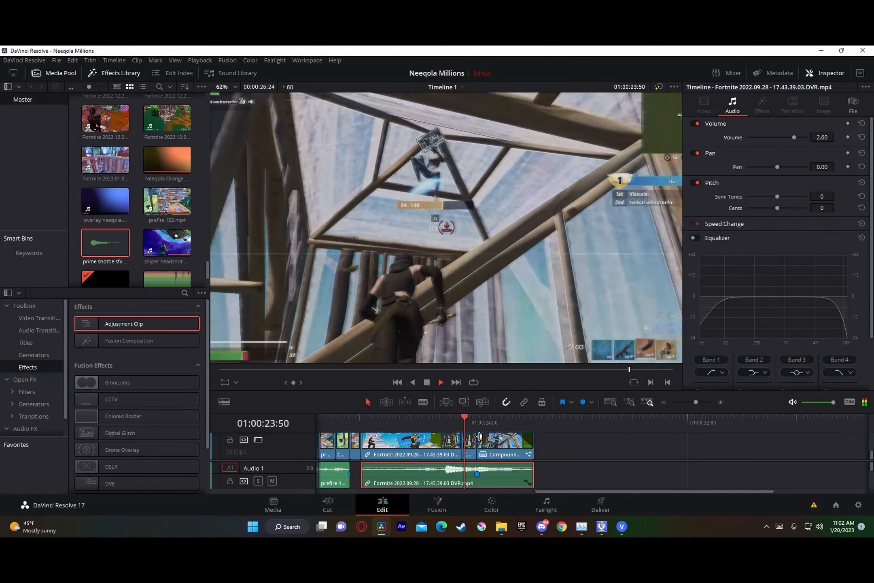
{"action": "key", "text": "space"}
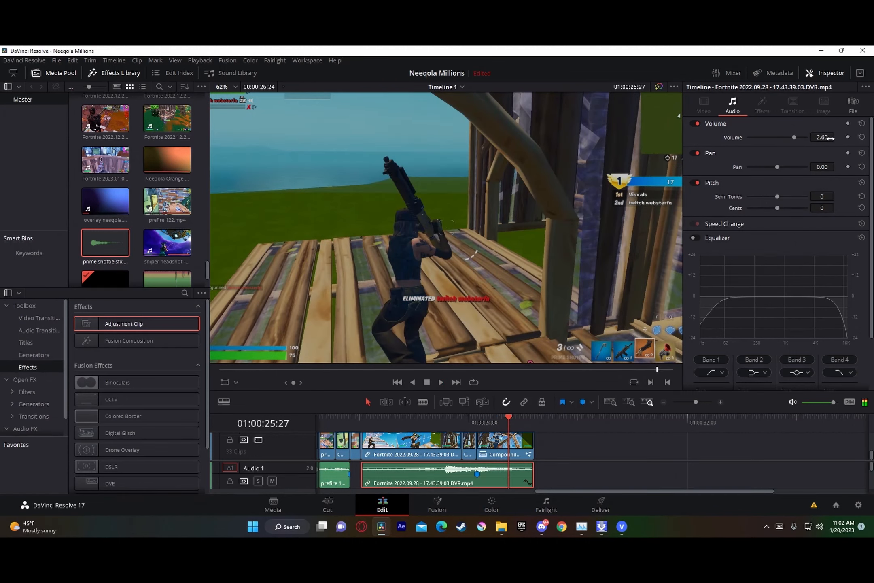
Step: Add the prime shottie sfx crasherrt.mp3 file from File Explorer to Audio 3 near the 01:00:19:39 beat marker
{"action": "left_click", "coordinate": [696, 401]}
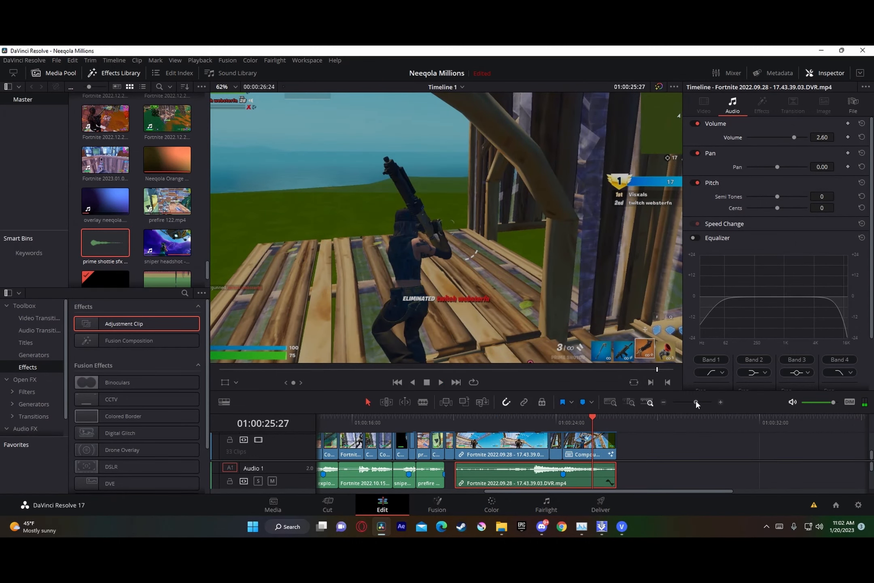
{"action": "left_click_drag", "start_coordinate": [572, 422], "coordinate": [444, 441]}
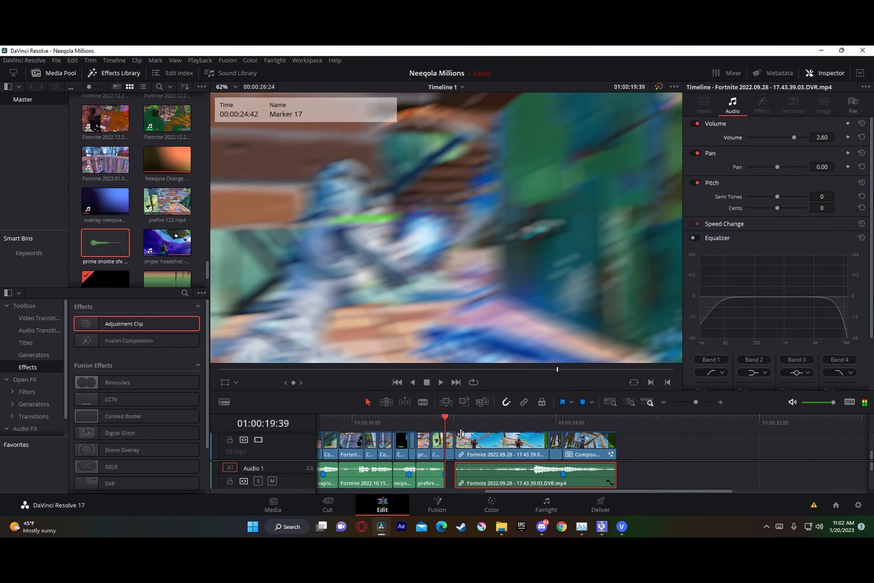
{"action": "scroll", "coordinate": [459, 485], "scroll_direction": "down", "scroll_amount": 2}
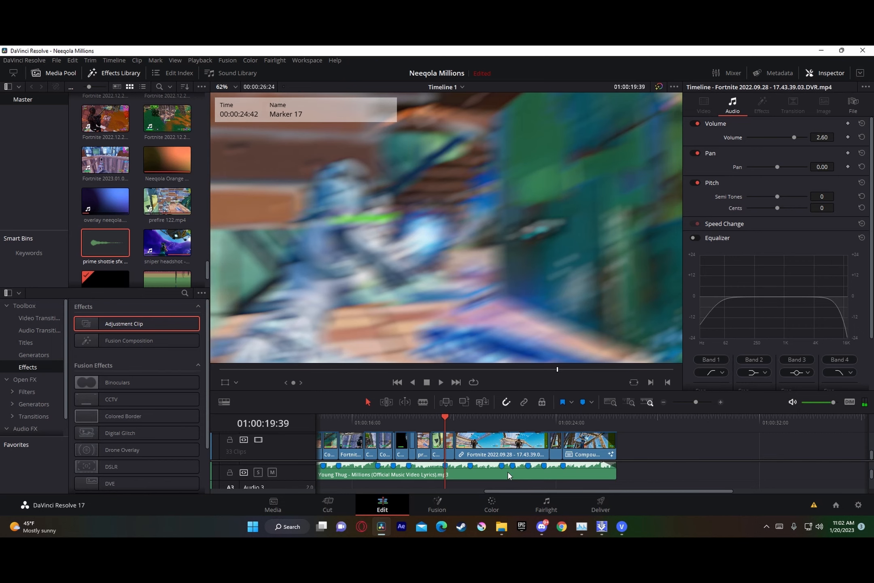
{"action": "left_click_drag", "start_coordinate": [664, 418], "coordinate": [649, 460]}
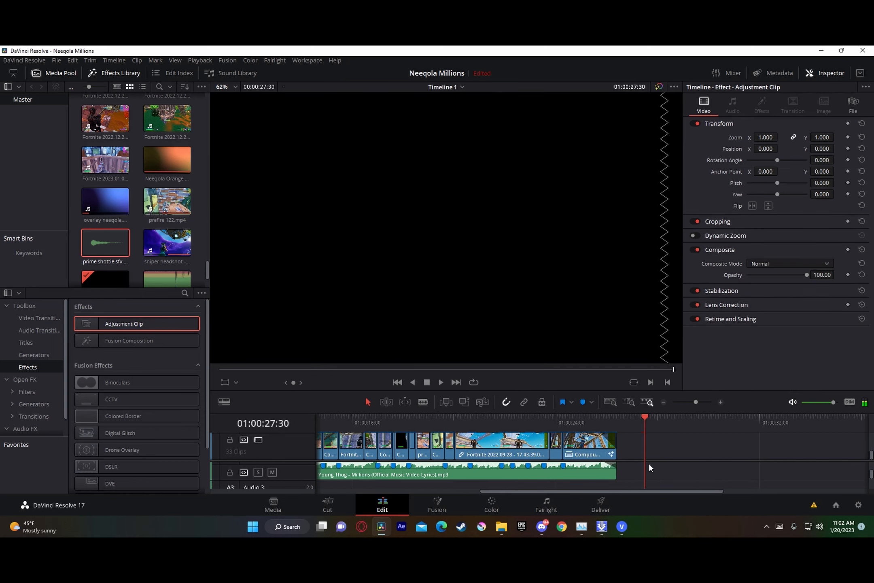
{"action": "scroll", "coordinate": [647, 461], "scroll_direction": "up", "scroll_amount": 2}
{"action": "scroll", "coordinate": [641, 441], "scroll_direction": "up", "scroll_amount": 2}
{"action": "left_click", "coordinate": [668, 452]}
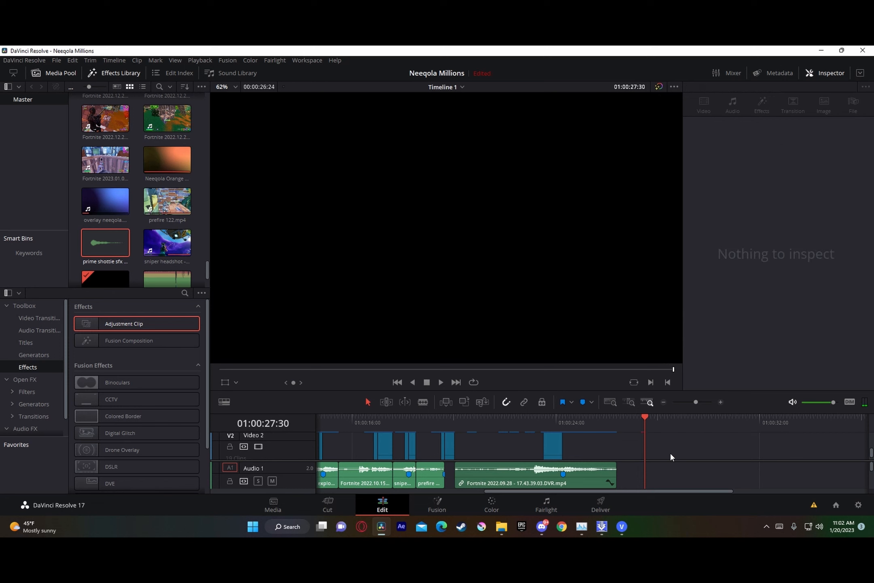
{"action": "scroll", "coordinate": [668, 452], "scroll_direction": "down", "scroll_amount": 1}
{"action": "left_click", "coordinate": [501, 526]}
{"action": "left_click_drag", "start_coordinate": [423, 404], "coordinate": [429, 480]}
{"action": "left_click", "coordinate": [455, 425]}
{"action": "left_click_drag", "start_coordinate": [690, 401], "coordinate": [697, 402]}
Step: Align the sound effect's shot with the 01:00:19:39 beat marker and trim the clip's start to that marker
{"action": "left_click_drag", "start_coordinate": [605, 483], "coordinate": [624, 482]}
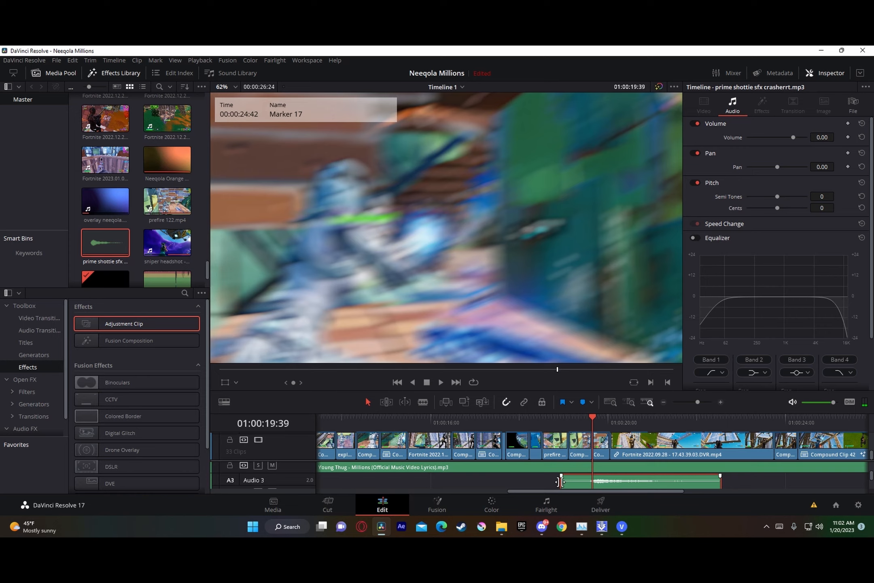
{"action": "left_click_drag", "start_coordinate": [560, 482], "coordinate": [592, 481]}
{"action": "key", "text": "space"}
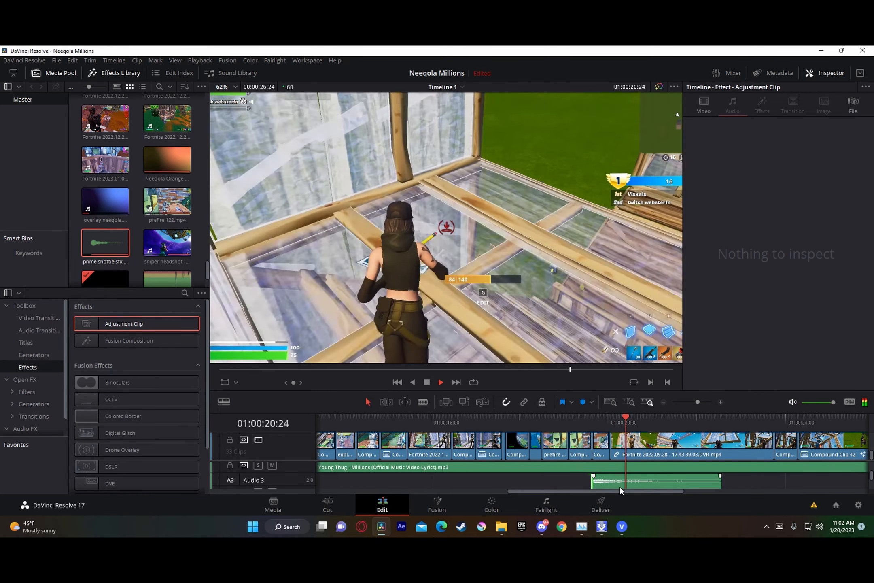
Step: Set the volume of the prime shottie sfx clip on Audio 3 to 6.60 and play it from the 01:00:19:39 marker
{"action": "left_click", "coordinate": [620, 484]}
{"action": "key", "text": "space"}
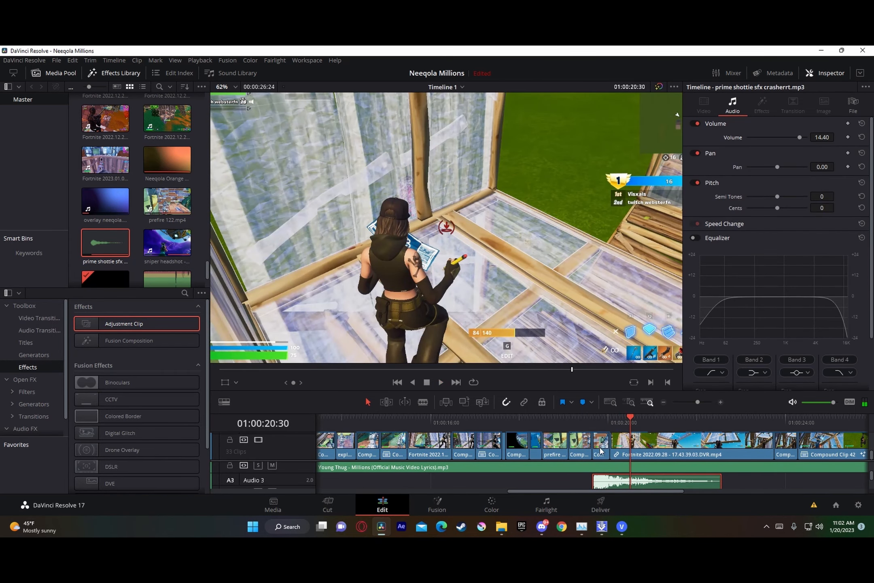
{"action": "left_click_drag", "start_coordinate": [648, 443], "coordinate": [623, 422]}
{"action": "key", "text": "ctrl+z"}
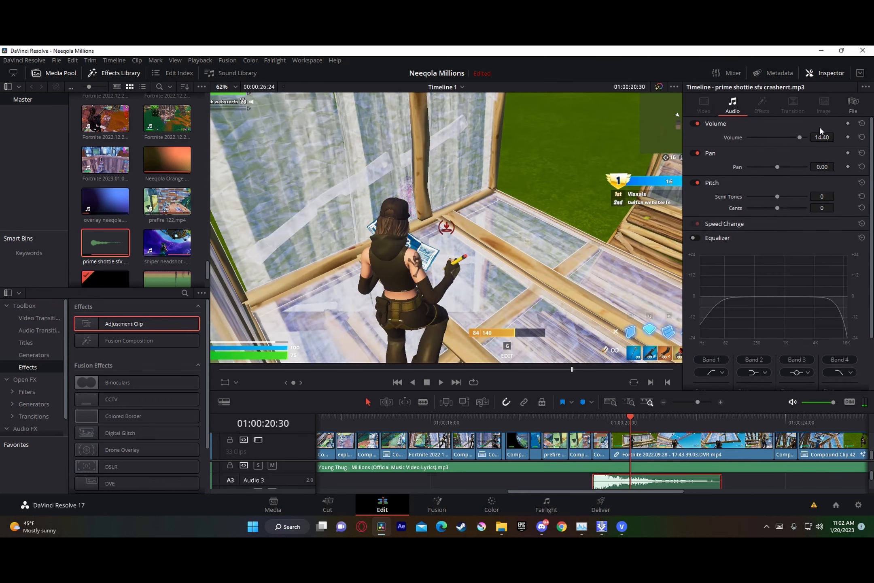
{"action": "left_click_drag", "start_coordinate": [822, 137], "coordinate": [806, 137]}
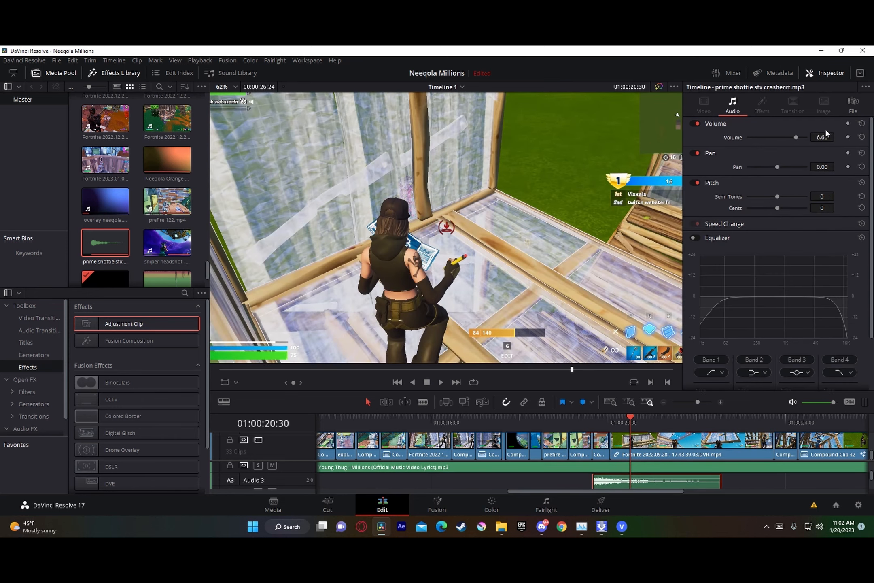
{"action": "left_click", "coordinate": [584, 421]}
{"action": "key", "text": "space"}
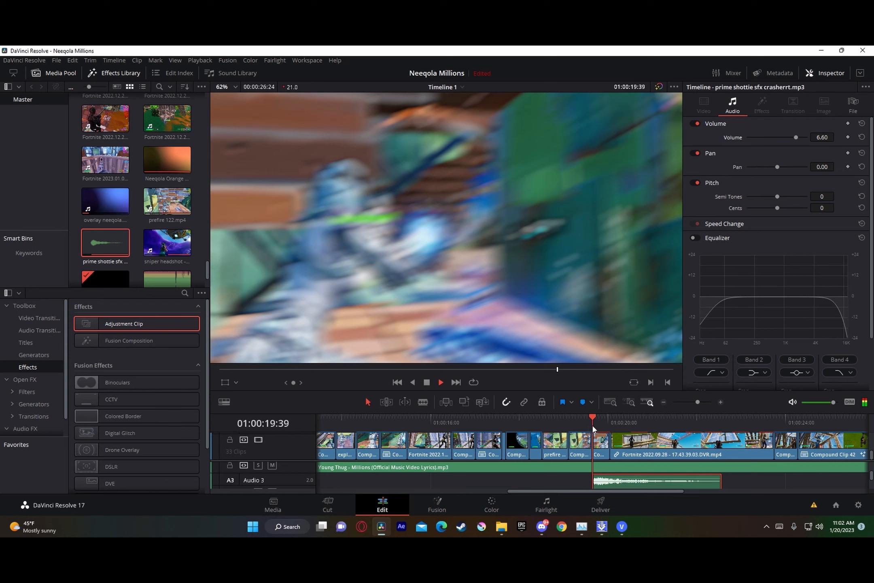
Step: Replay the timeline from the 01:00:19:39 marker and delete the prime shottie sfx clip from Audio 3
{"action": "left_click", "coordinate": [593, 426]}
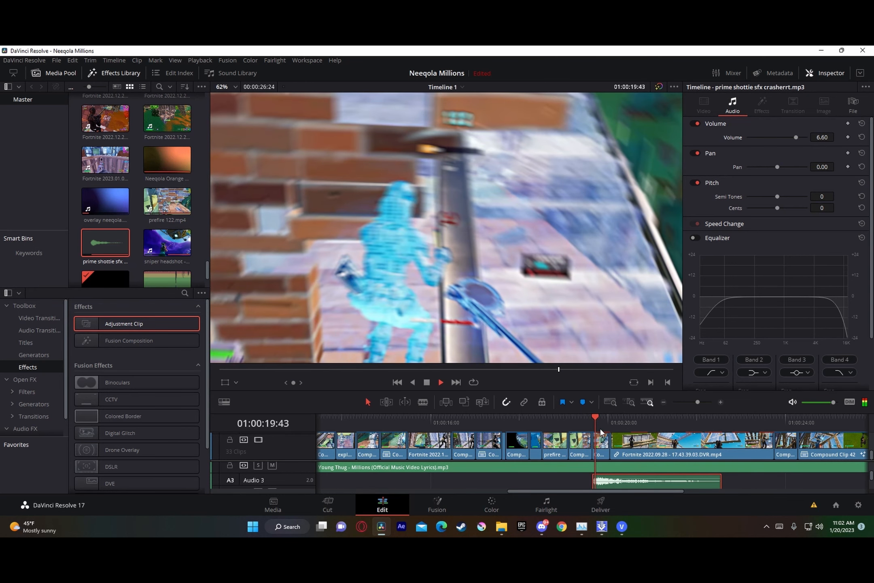
{"action": "key", "text": "space"}
{"action": "scroll", "coordinate": [603, 481], "scroll_direction": "up", "scroll_amount": 2}
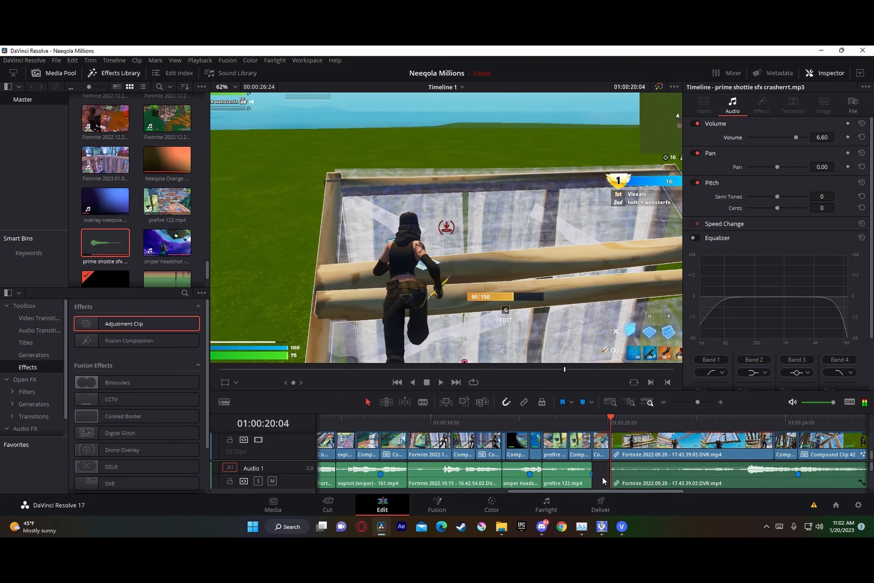
{"action": "scroll", "coordinate": [603, 481], "scroll_direction": "down", "scroll_amount": 2}
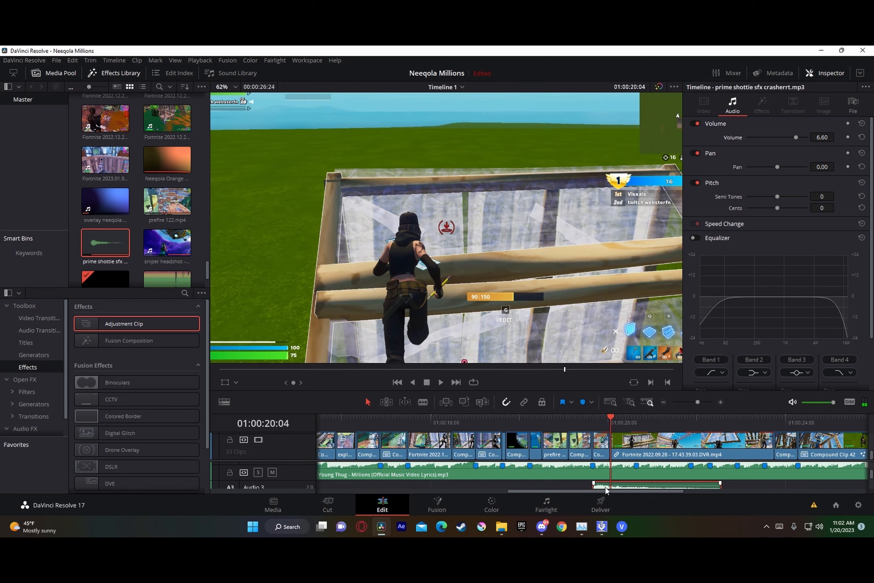
{"action": "key", "text": "Delete"}
{"action": "scroll", "coordinate": [596, 472], "scroll_direction": "up", "scroll_amount": 2}
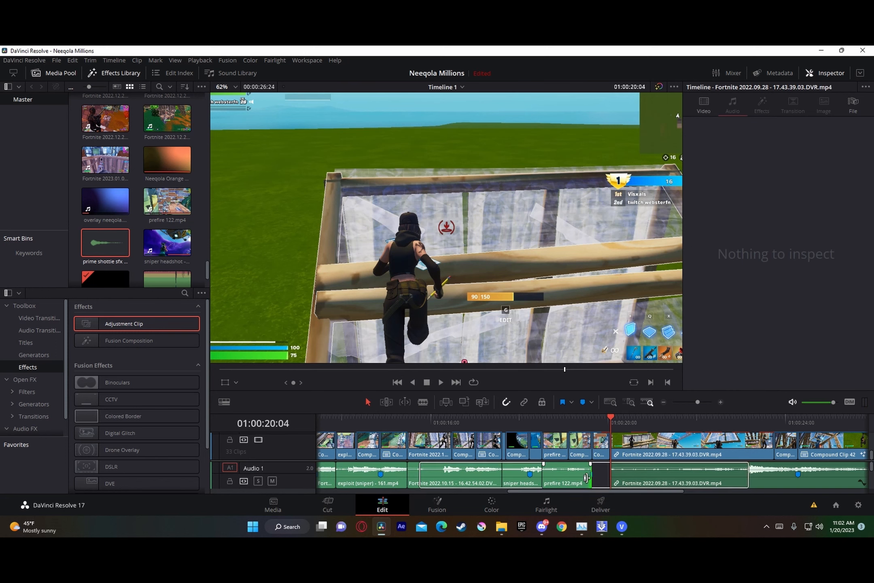
Step: Copy the prefire 122.mp4 audio clip and paste it on Audio 1 in the empty area beyond the end of the montage
{"action": "left_click", "coordinate": [582, 484]}
{"action": "key", "text": "Left"}
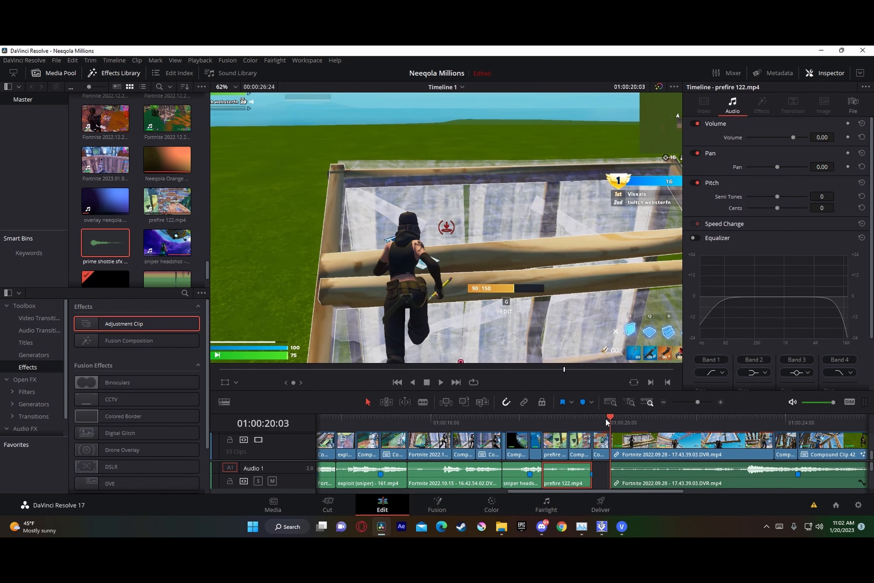
{"action": "left_click", "coordinate": [692, 402]}
{"action": "left_click", "coordinate": [515, 433]}
{"action": "key", "text": "ctrl+v"}
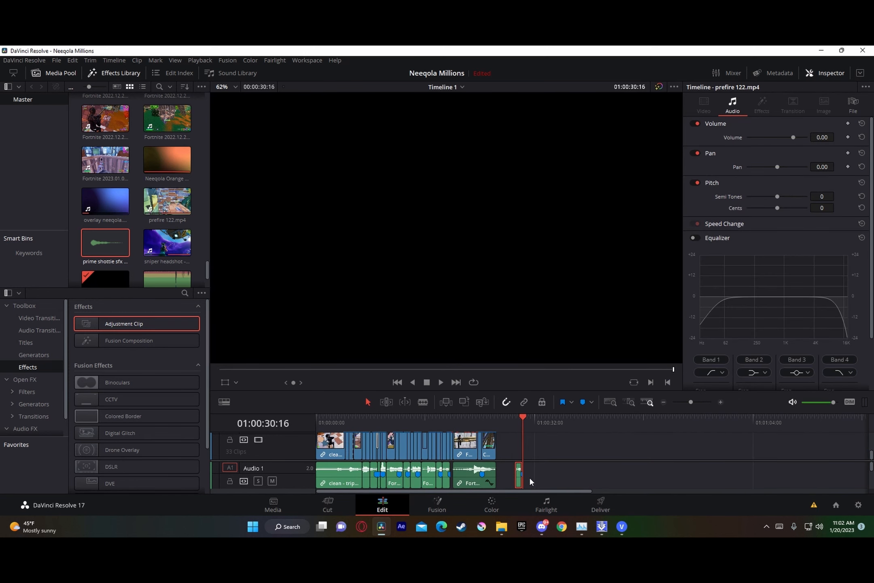
{"action": "left_click", "coordinate": [696, 402]}
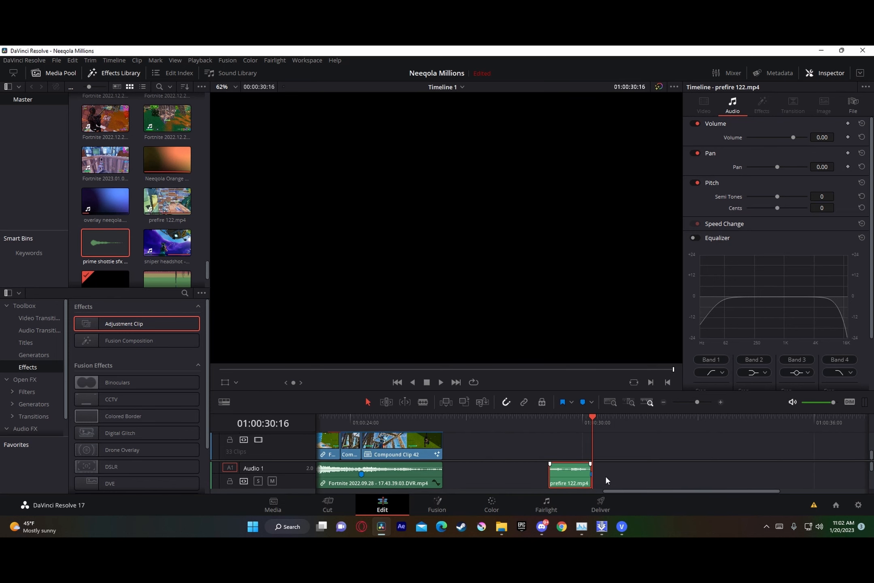
Step: Extend the copied prefire 122.mp4 audio past the shot, delete its marker, and trim its start to 01:00:30:14
{"action": "mouse_move", "coordinate": [588, 481]}
{"action": "left_mouse_down"}
{"action": "mouse_move", "coordinate": [724, 480]}
{"action": "mouse_move", "coordinate": [716, 480]}
{"action": "left_mouse_up"}
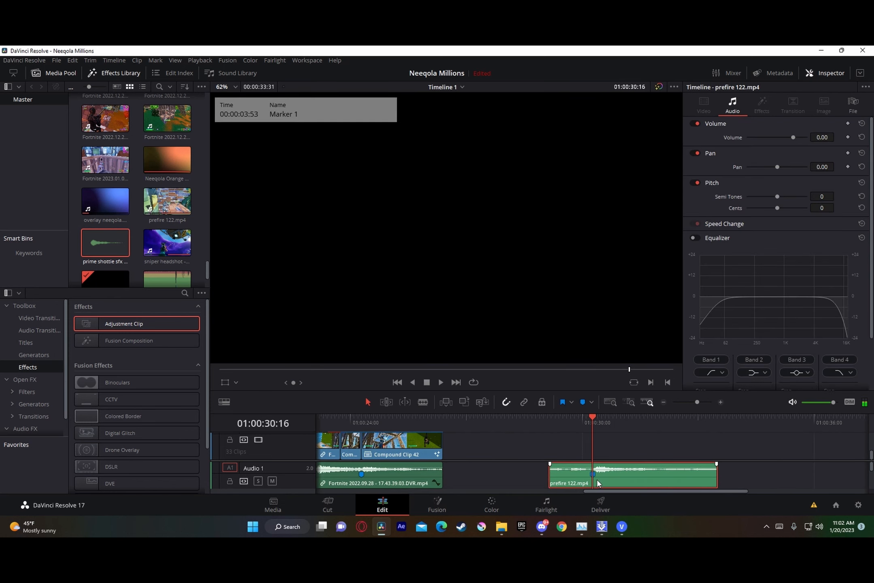
{"action": "key", "text": "space"}
{"action": "key", "text": "space"}
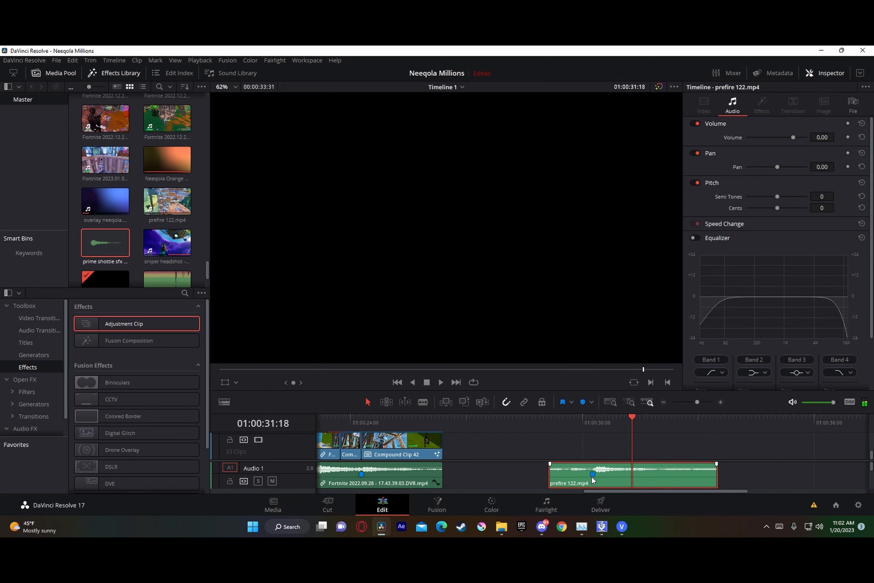
{"action": "left_click", "coordinate": [592, 477]}
{"action": "key", "text": "Delete"}
{"action": "left_click_drag", "start_coordinate": [611, 422], "coordinate": [592, 449]}
{"action": "key", "text": "shift+["}
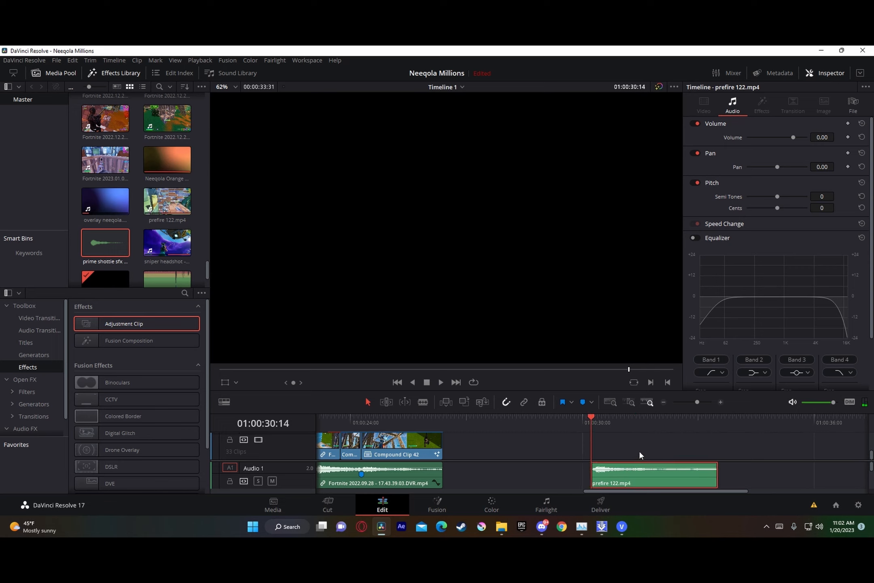
Step: Move the trimmed prefire 122.mp4 audio to Audio 3, align its start with the 01:00:19:39 marker, and play it
{"action": "left_click", "coordinate": [690, 403]}
{"action": "left_click_drag", "start_coordinate": [480, 485], "coordinate": [451, 476]}
{"action": "left_click", "coordinate": [415, 425]}
{"action": "scroll", "coordinate": [484, 474], "scroll_direction": "down", "scroll_amount": 2}
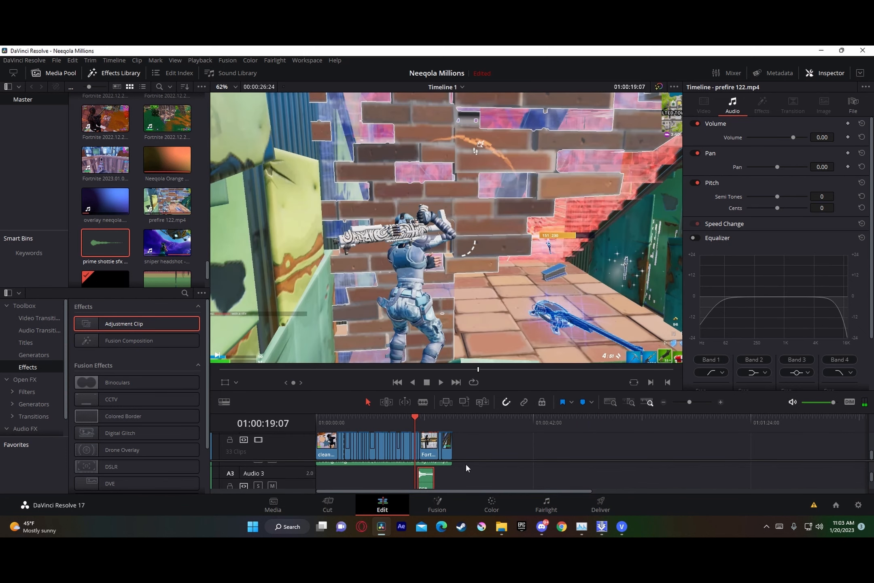
{"action": "left_click_drag", "start_coordinate": [690, 404], "coordinate": [700, 406]}
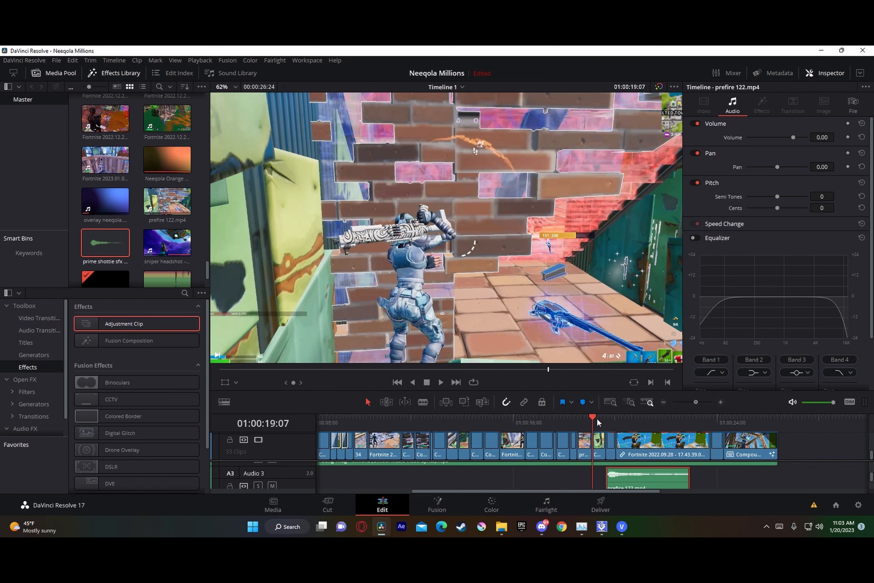
{"action": "left_click_drag", "start_coordinate": [611, 424], "coordinate": [642, 424]}
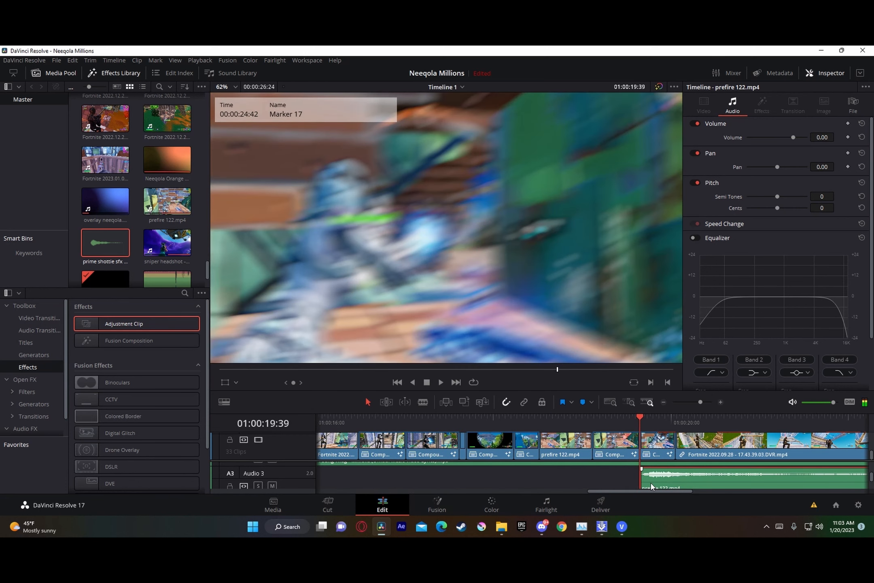
{"action": "mouse_move", "coordinate": [651, 486]}
{"action": "left_mouse_down"}
{"action": "mouse_move", "coordinate": [642, 490]}
{"action": "mouse_move", "coordinate": [658, 485]}
{"action": "left_mouse_up"}
{"action": "left_click_drag", "start_coordinate": [701, 403], "coordinate": [693, 405]}
{"action": "key", "text": "space"}
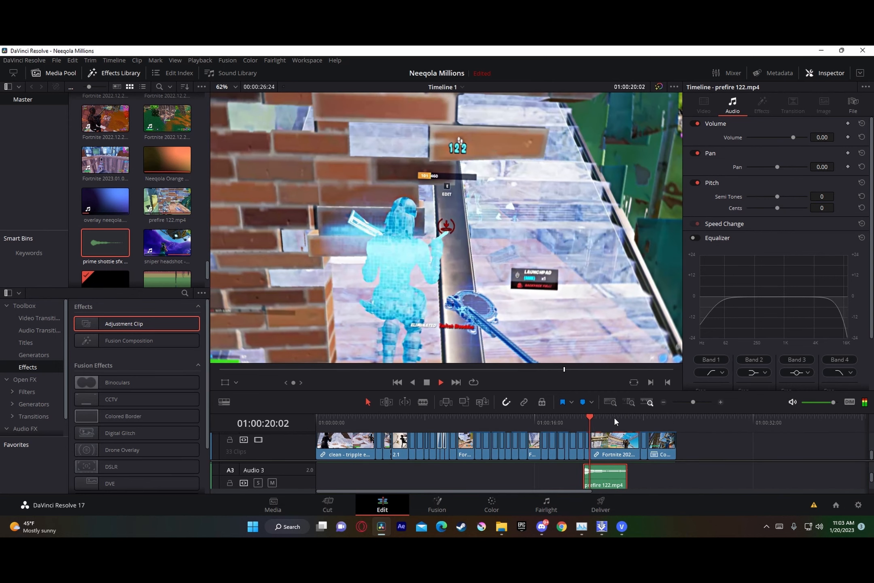
Step: Play the montage from around 01:00:14:52 and check the game audio of the exploit (sniper) - 161.mp4 clip at its marker
{"action": "left_click_drag", "start_coordinate": [578, 423], "coordinate": [543, 424]}
{"action": "left_click_drag", "start_coordinate": [693, 403], "coordinate": [698, 404]}
{"action": "left_click_drag", "start_coordinate": [628, 425], "coordinate": [482, 419]}
{"action": "scroll", "coordinate": [505, 468], "scroll_direction": "up", "scroll_amount": 1}
{"action": "scroll", "coordinate": [504, 470], "scroll_direction": "up", "scroll_amount": 1}
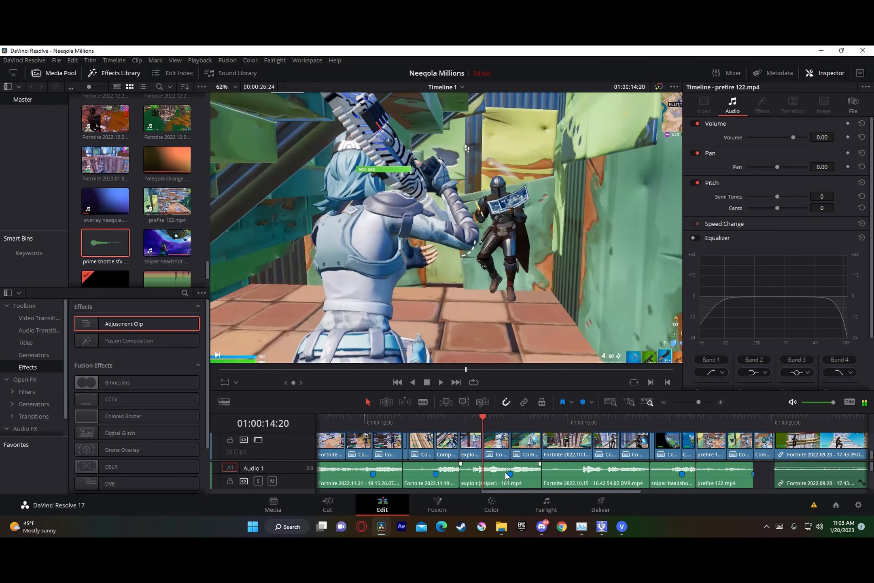
{"action": "left_click", "coordinate": [511, 424]}
{"action": "key", "text": "space"}
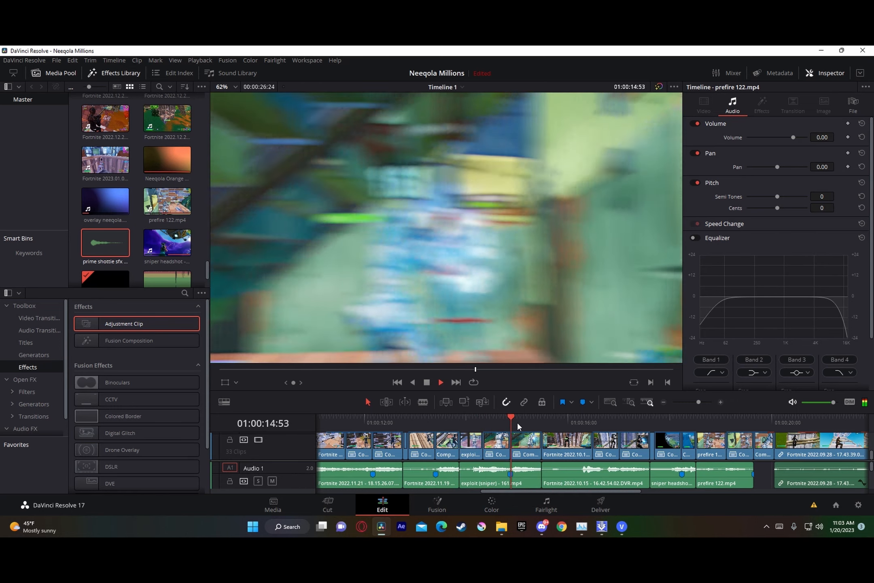
{"action": "key", "text": "space"}
{"action": "left_click", "coordinate": [521, 477]}
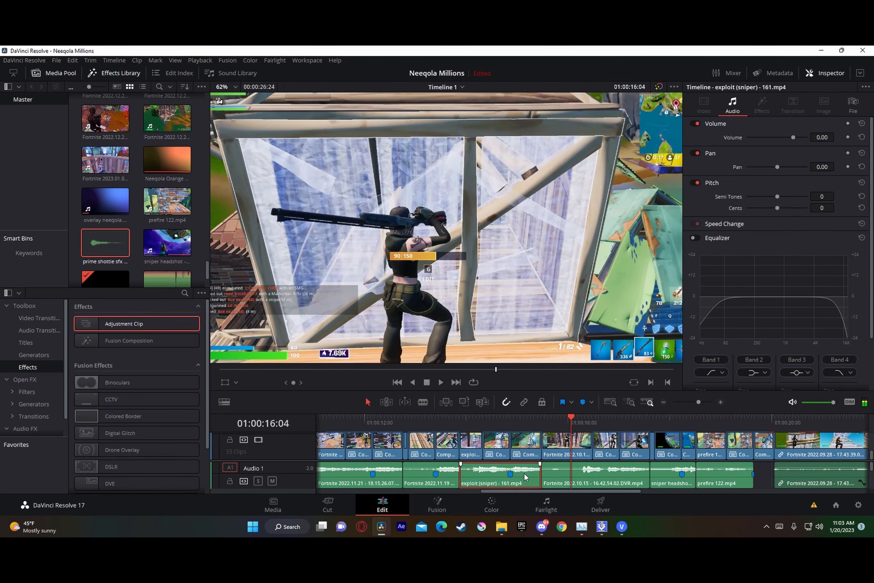
{"action": "scroll", "coordinate": [524, 477], "scroll_direction": "down", "scroll_amount": 1}
{"action": "left_click", "coordinate": [509, 421]}
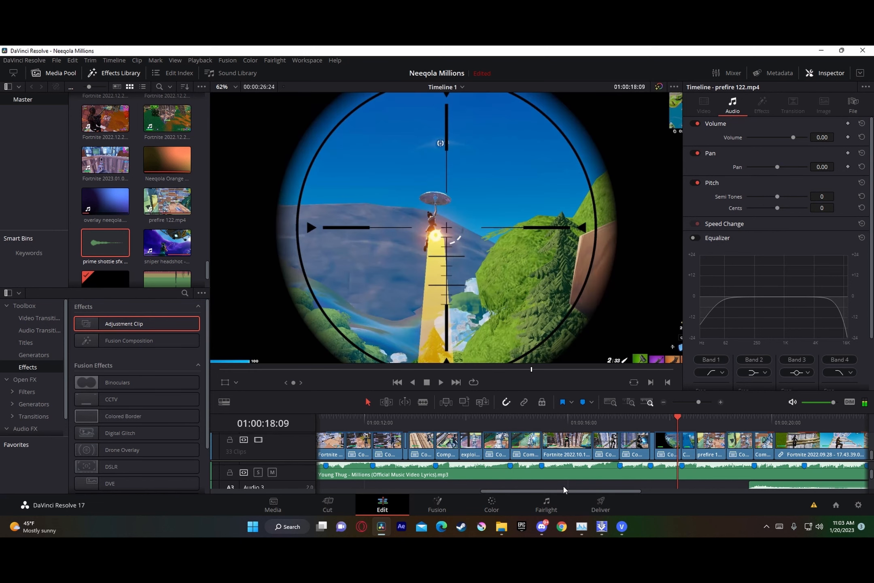
{"action": "scroll", "coordinate": [564, 489], "scroll_direction": "up", "scroll_amount": 2}
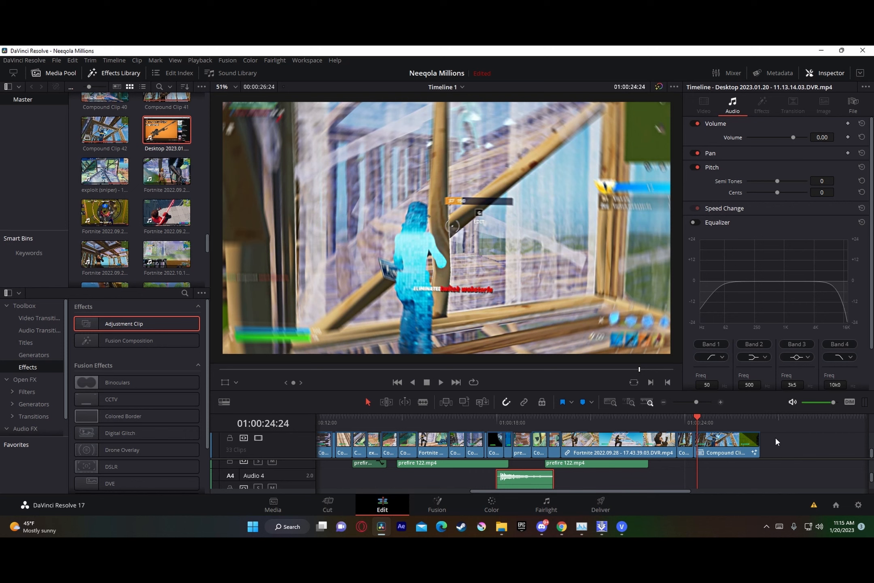
Step: Open the Deliver page for the finished timeline and set the export format to MP4
{"action": "scroll", "coordinate": [767, 470], "scroll_direction": "up", "scroll_amount": 2}
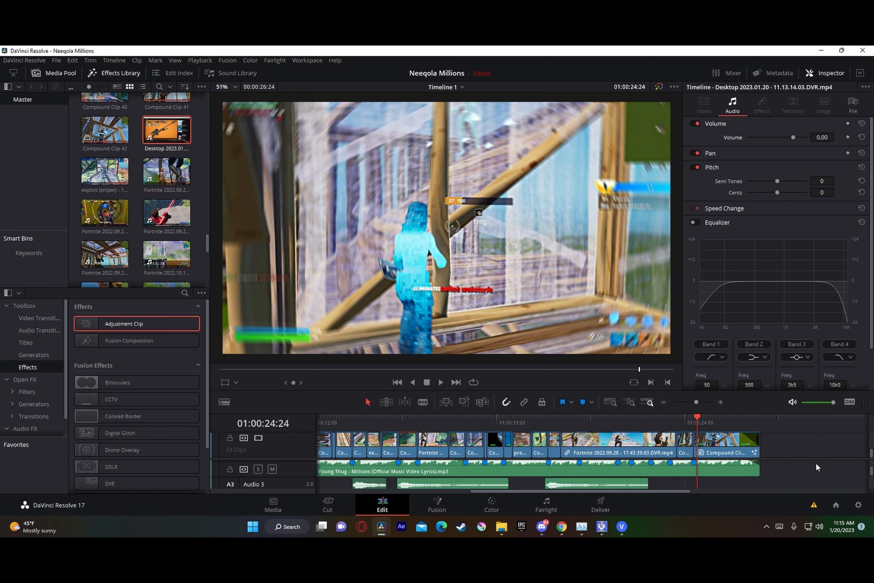
{"action": "scroll", "coordinate": [825, 465], "scroll_direction": "up", "scroll_amount": 2}
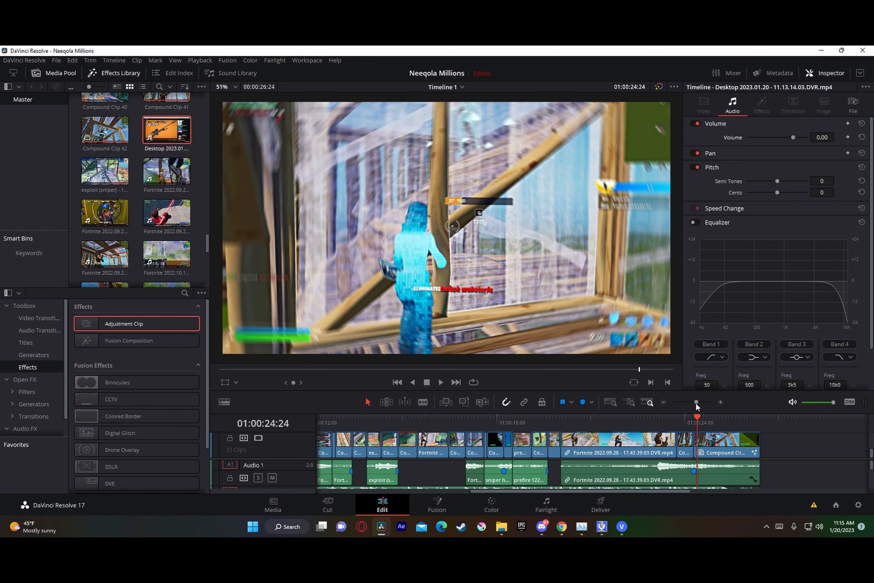
{"action": "left_click_drag", "start_coordinate": [696, 402], "coordinate": [692, 403]}
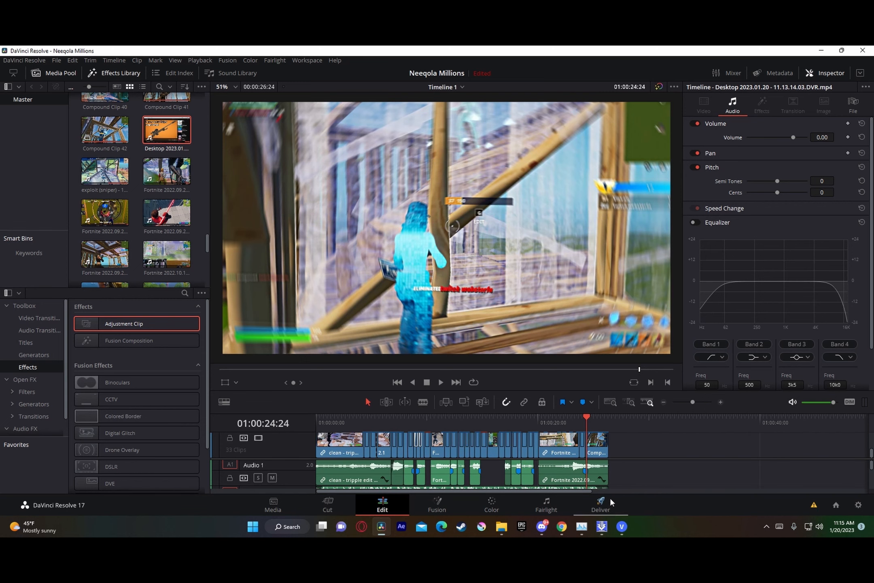
{"action": "left_click", "coordinate": [602, 504]}
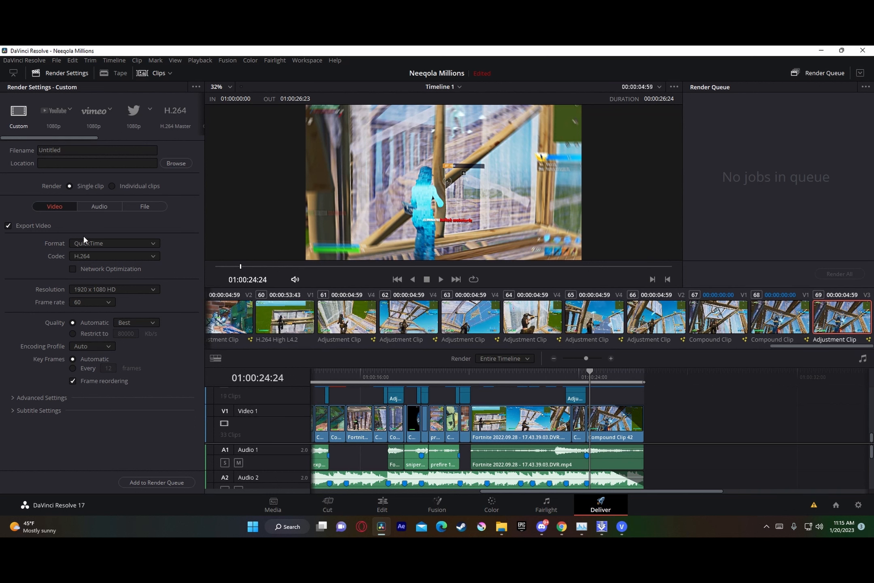
{"action": "left_click", "coordinate": [109, 245]}
{"action": "left_click", "coordinate": [124, 316]}
Step: Set a custom render resolution of 2560 x 1440 and key frames every 1 frame
{"action": "left_click", "coordinate": [130, 288]}
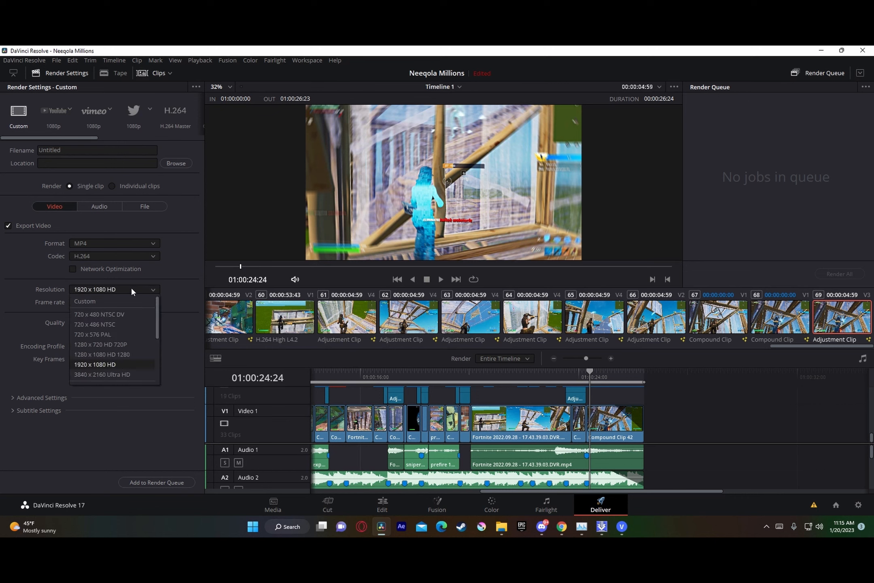
{"action": "left_click", "coordinate": [116, 301]}
{"action": "left_click", "coordinate": [94, 301]}
{"action": "double_click", "coordinate": [94, 301]}
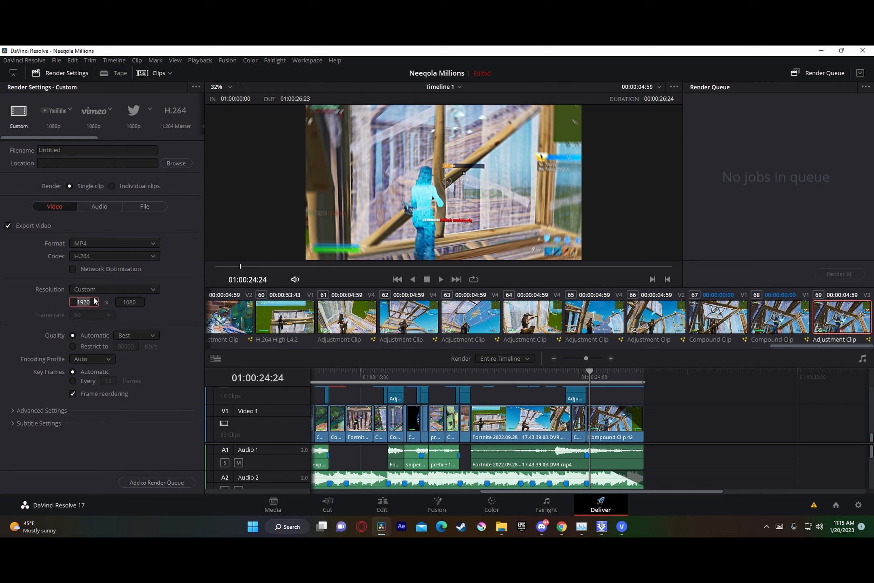
{"action": "type", "text": "2560"}
{"action": "left_click", "coordinate": [134, 301]}
{"action": "double_click", "coordinate": [140, 300]}
{"action": "type", "text": "1440"}
{"action": "left_click", "coordinate": [73, 381]}
Step: Add the export to the render queue as Neeqola in C:\vol0, accept the larger-than-timeline resolution, and render all jobs
{"action": "left_click", "coordinate": [157, 482]}
{"action": "scroll", "coordinate": [256, 202], "scroll_direction": "down", "scroll_amount": 10}
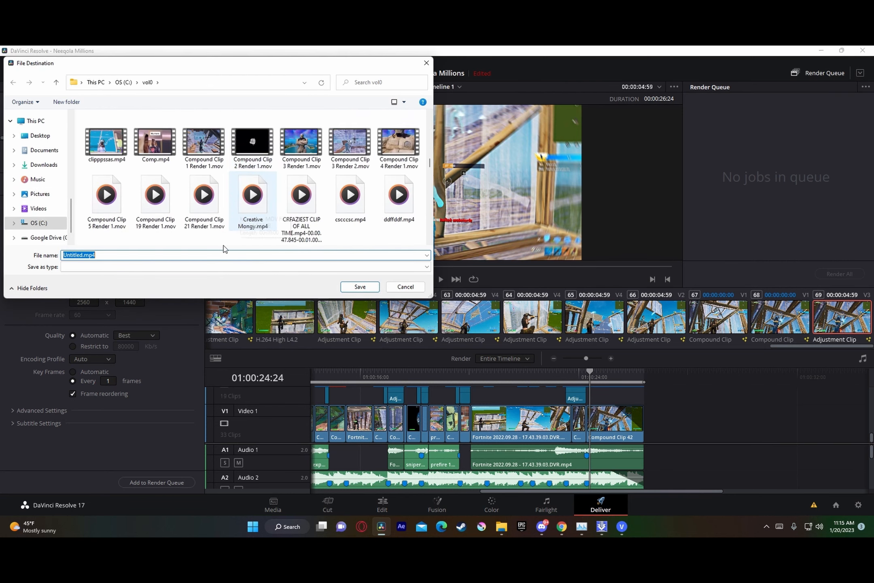
{"action": "type", "text": "Neeqola"}
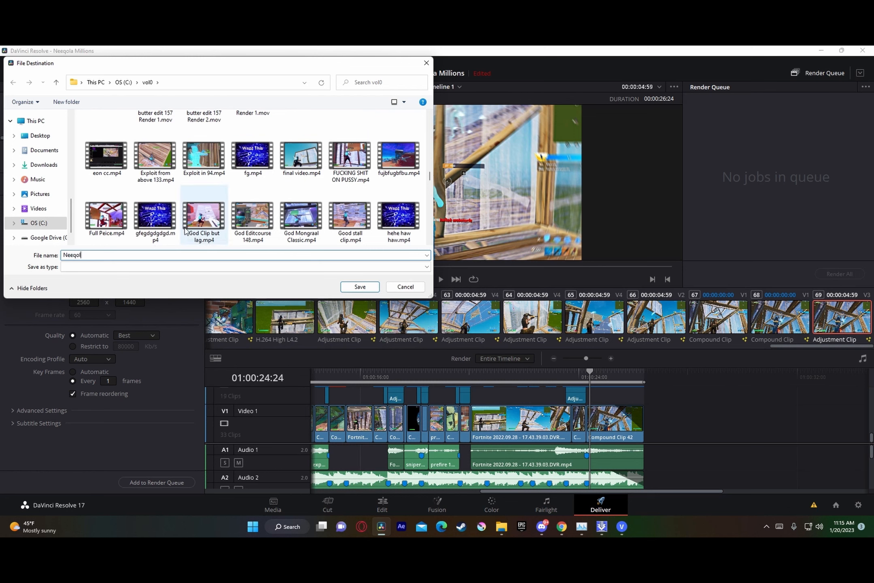
{"action": "left_click", "coordinate": [359, 286]}
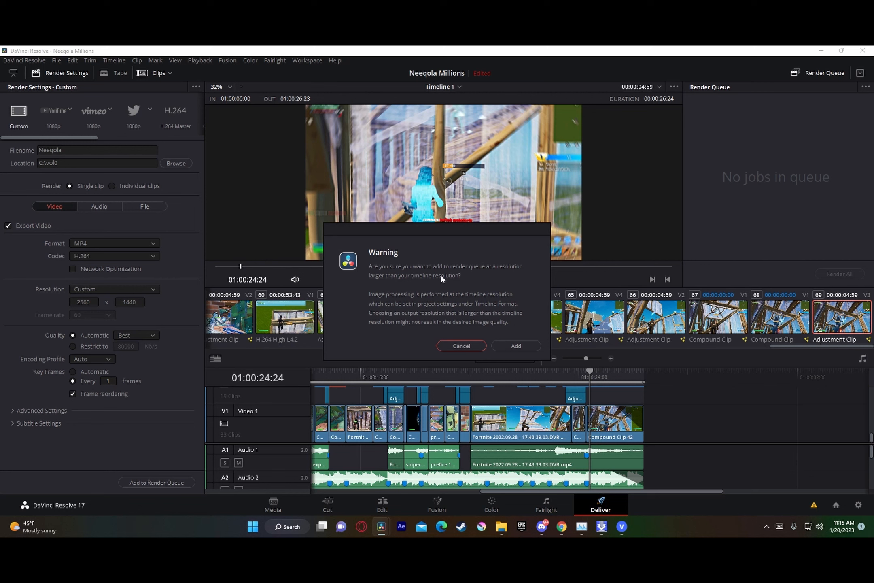
{"action": "left_click", "coordinate": [515, 345]}
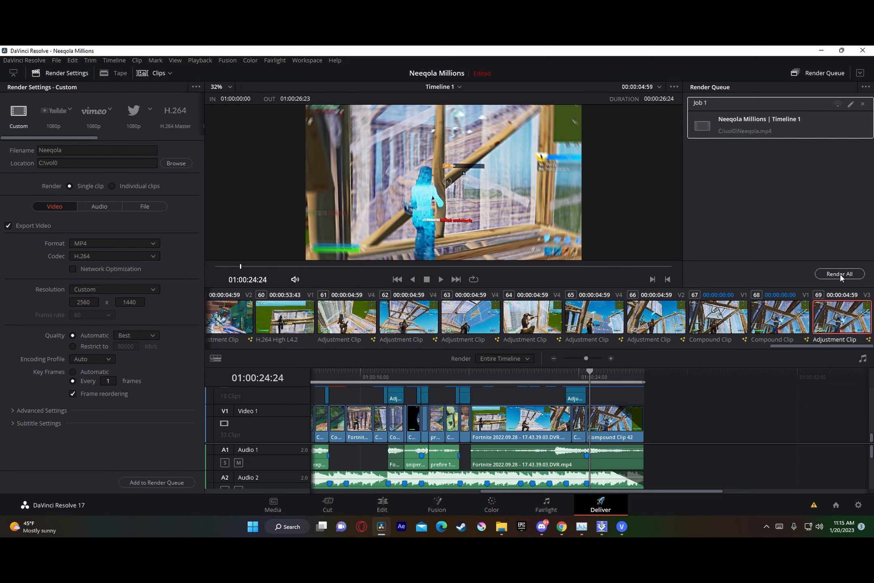
{"action": "left_click", "coordinate": [840, 274]}
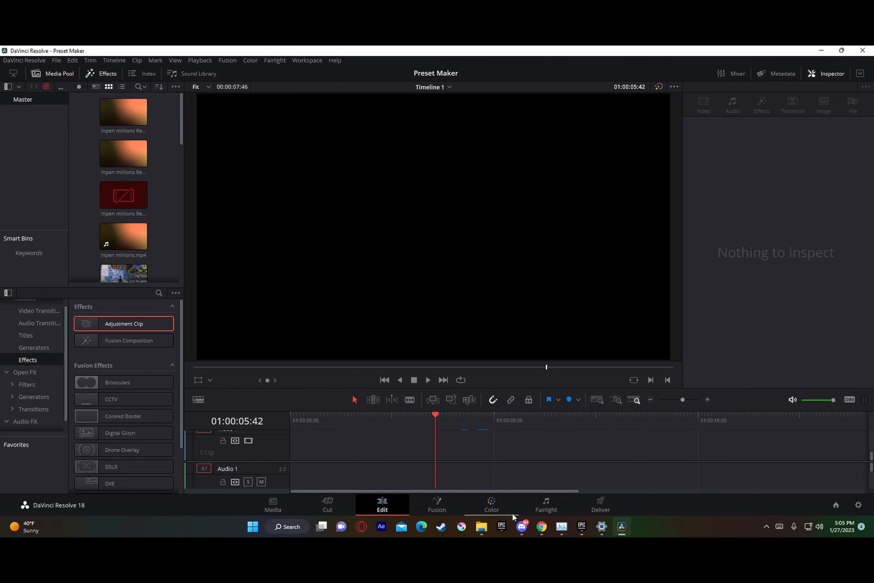
Step: Add the 121212.mp4 video from File Explorer to Video 1 and Audio 1 at the start of the Preset Maker timeline
{"action": "left_click", "coordinate": [481, 526]}
{"action": "left_click_drag", "start_coordinate": [728, 340], "coordinate": [428, 458]}
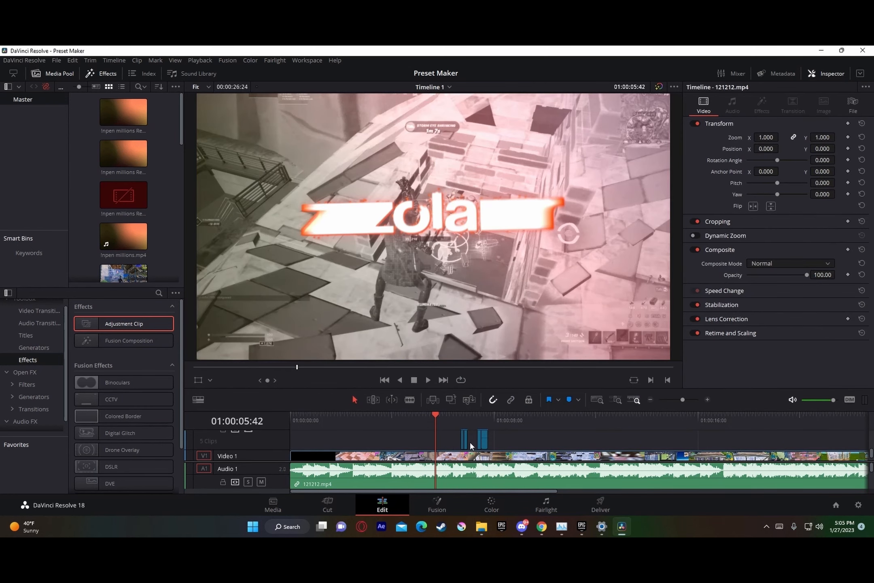
{"action": "scroll", "coordinate": [502, 444], "scroll_direction": "up", "scroll_amount": 2}
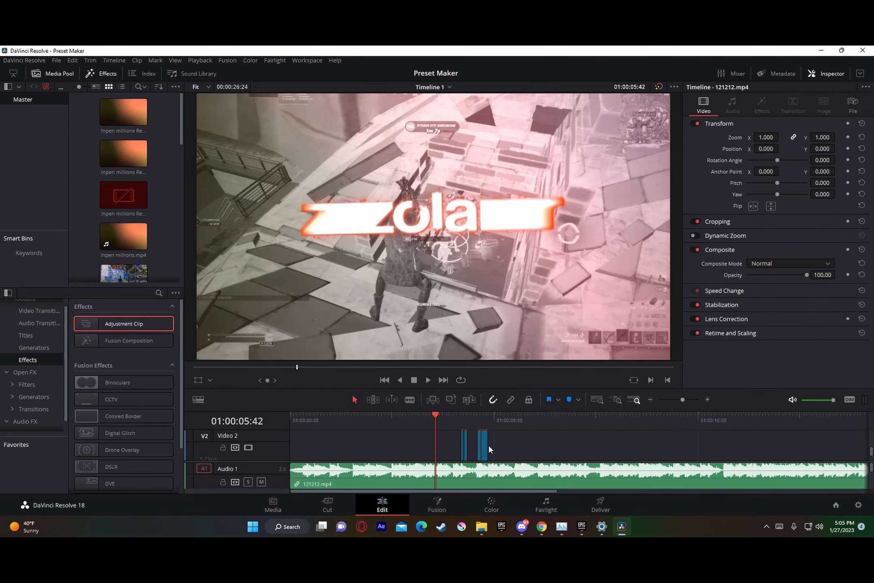
{"action": "left_click", "coordinate": [706, 399]}
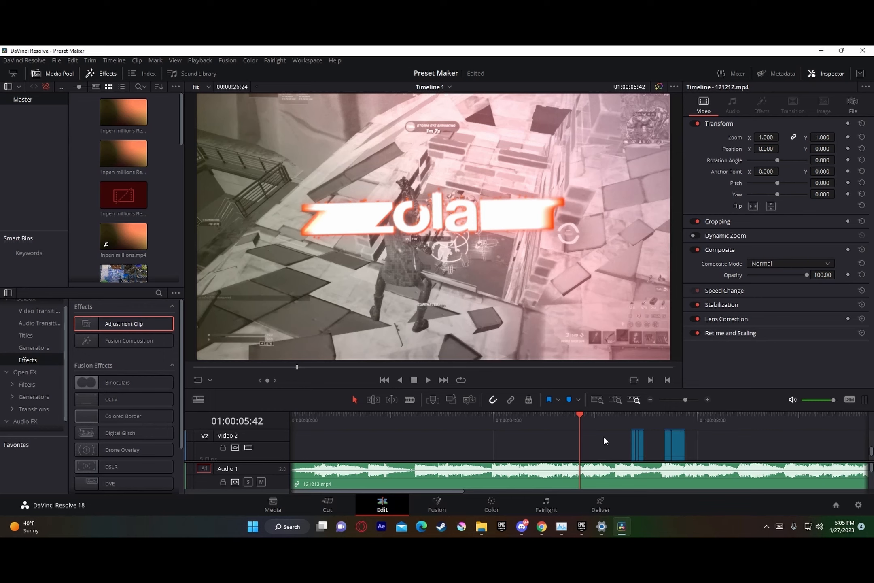
{"action": "scroll", "coordinate": [604, 435], "scroll_direction": "down", "scroll_amount": 2}
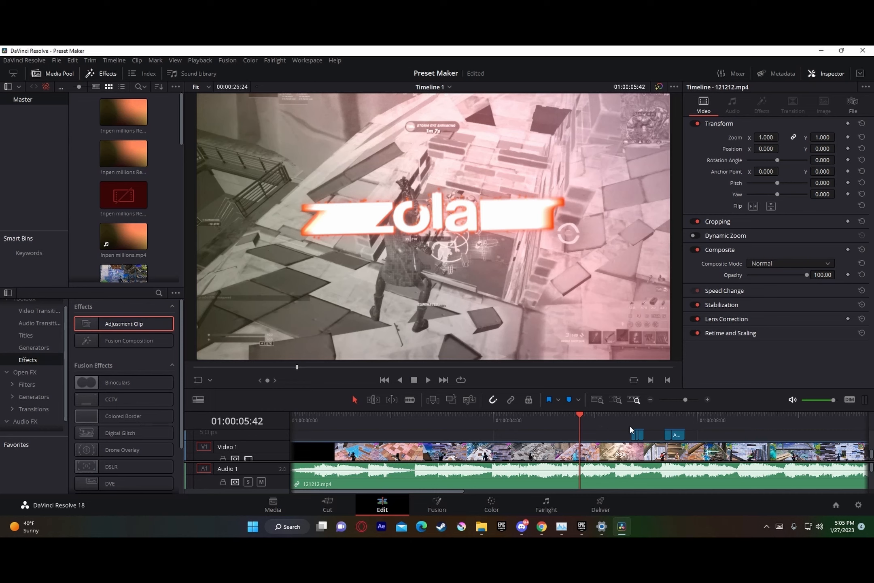
{"action": "scroll", "coordinate": [648, 449], "scroll_direction": "up", "scroll_amount": 2}
{"action": "scroll", "coordinate": [650, 452], "scroll_direction": "down", "scroll_amount": 2}
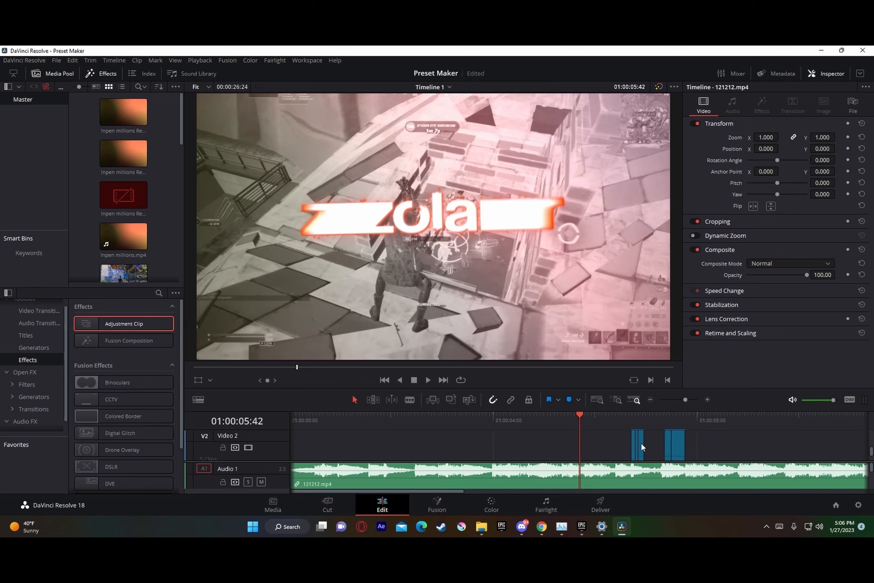
Step: Select both groups of adjustment clips and shift them together to a later spot on the timeline
{"action": "left_click_drag", "start_coordinate": [653, 445], "coordinate": [623, 436]}
{"action": "left_click", "coordinate": [652, 441]}
{"action": "scroll", "coordinate": [654, 444], "scroll_direction": "down", "scroll_amount": 1}
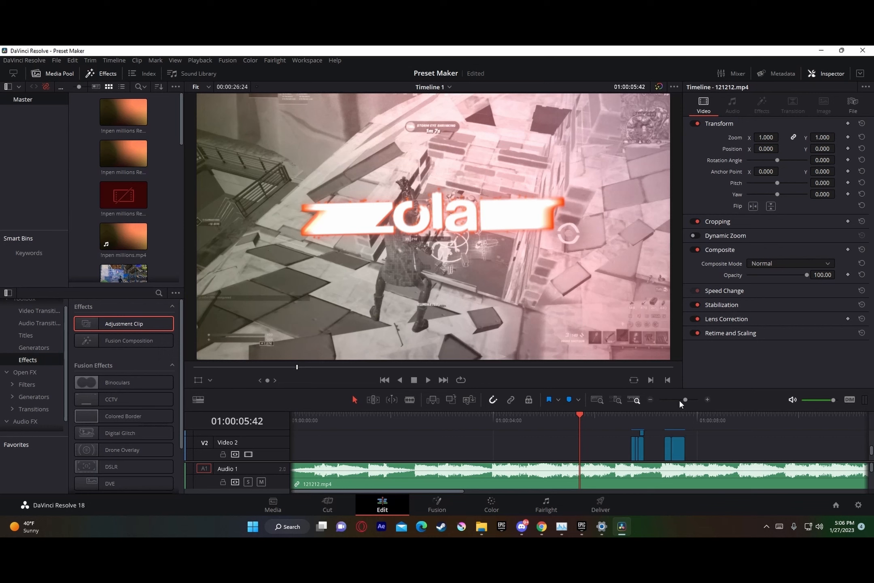
{"action": "left_click_drag", "start_coordinate": [685, 400], "coordinate": [686, 401]}
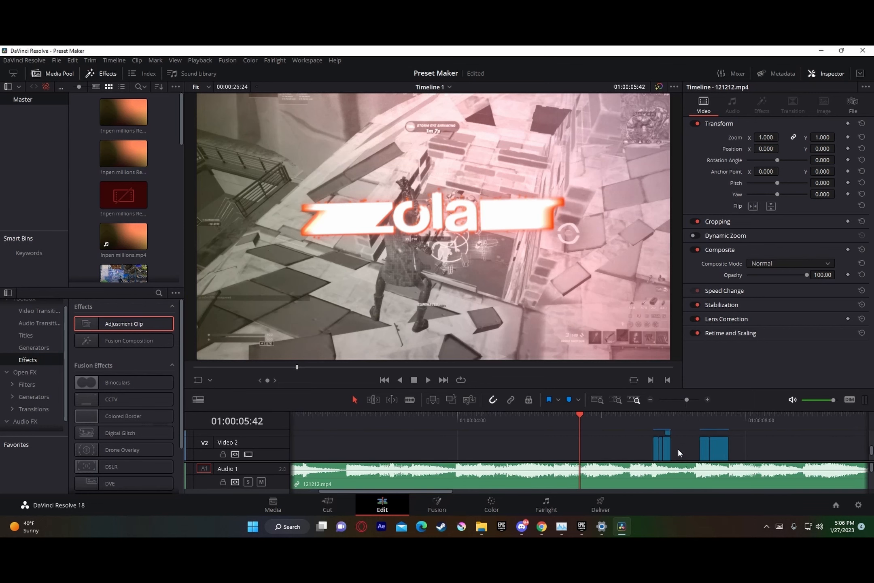
{"action": "scroll", "coordinate": [676, 448], "scroll_direction": "down", "scroll_amount": 1}
{"action": "scroll", "coordinate": [744, 445], "scroll_direction": "up", "scroll_amount": 1}
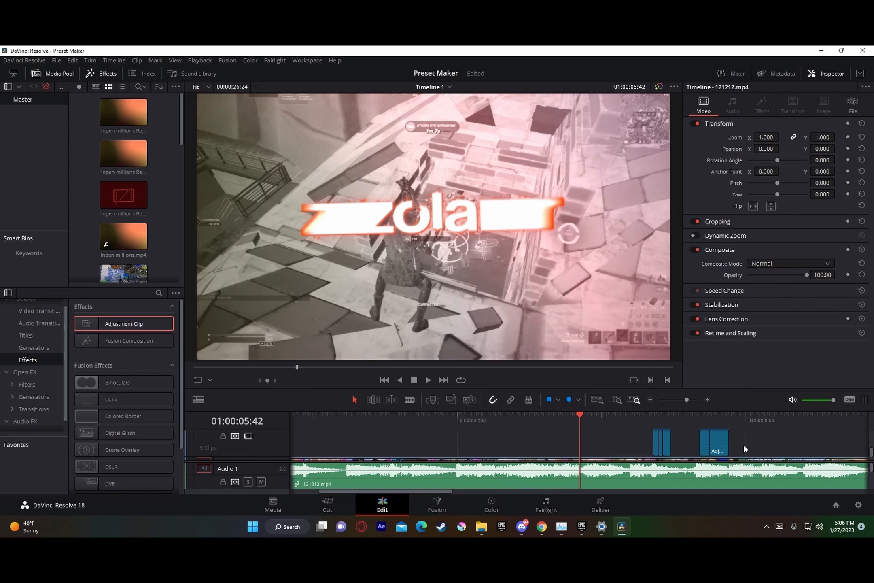
{"action": "left_click_drag", "start_coordinate": [744, 445], "coordinate": [639, 427]}
{"action": "scroll", "coordinate": [722, 434], "scroll_direction": "down", "scroll_amount": 1}
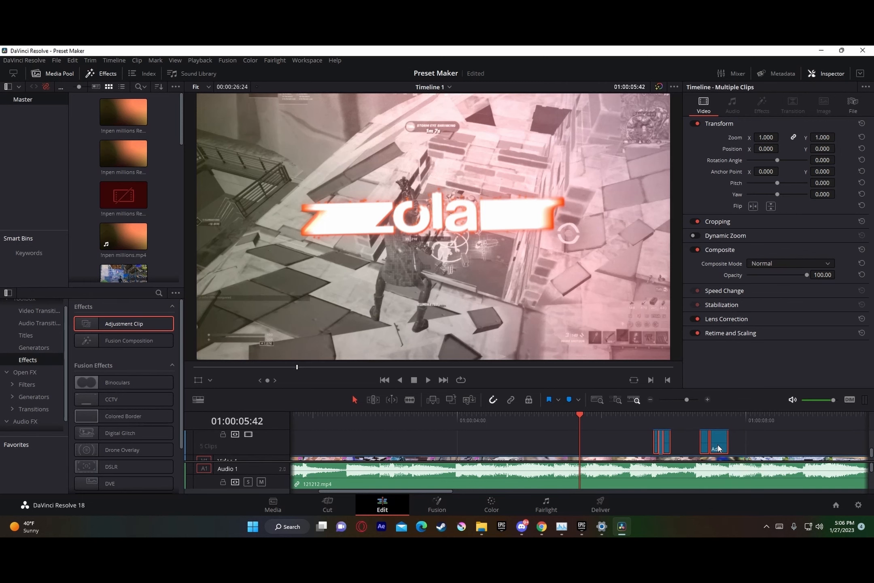
{"action": "left_click_drag", "start_coordinate": [717, 445], "coordinate": [798, 446]}
Step: Dismiss the upgrade notice and place the playhead on the first frame after the cut, at 01:00:06:48
{"action": "left_click", "coordinate": [657, 443]}
{"action": "left_click", "coordinate": [658, 422]}
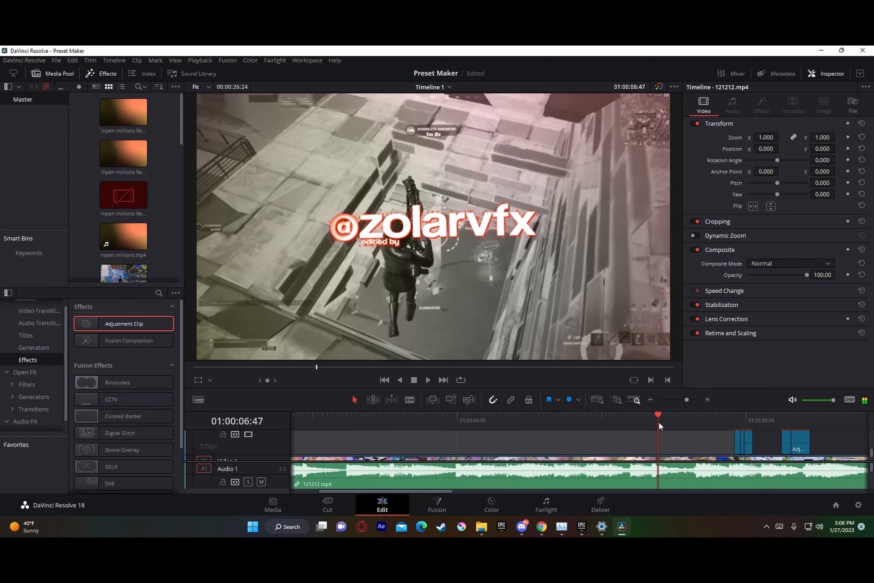
{"action": "left_click_drag", "start_coordinate": [687, 399], "coordinate": [693, 400]}
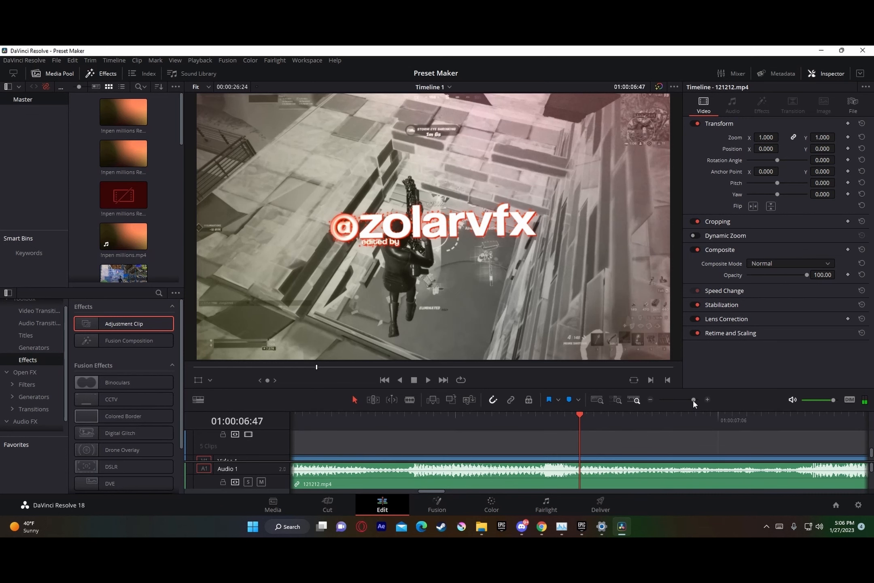
{"action": "key", "text": "Left"}
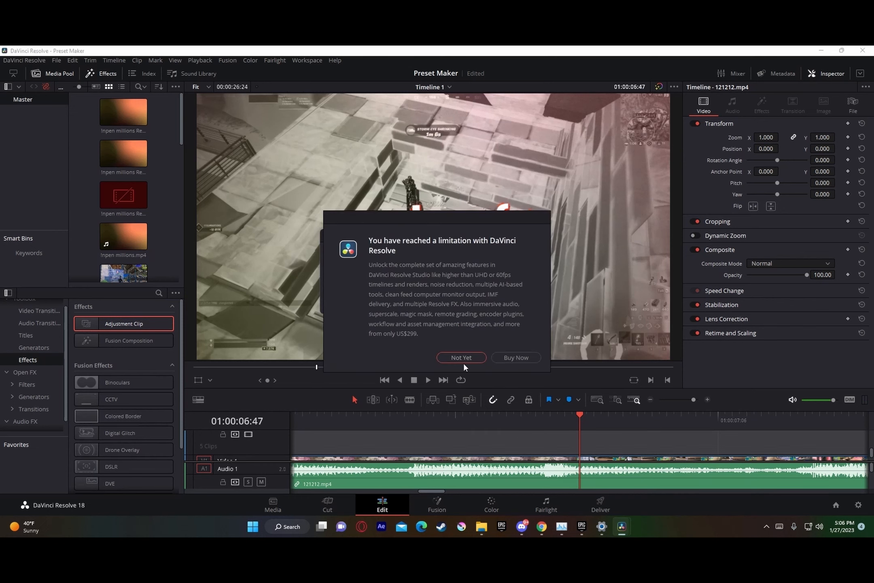
{"action": "left_click", "coordinate": [464, 360]}
{"action": "left_click", "coordinate": [513, 302]}
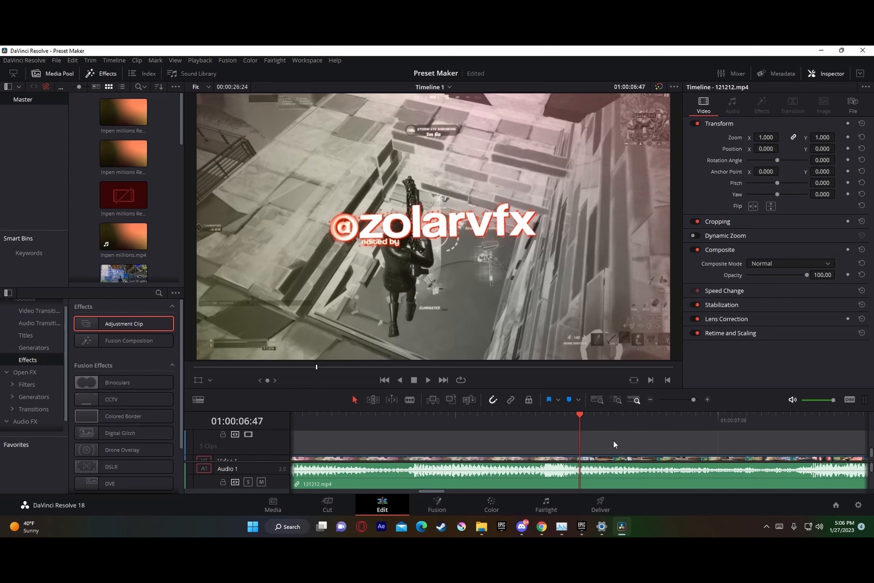
{"action": "key", "text": "Right"}
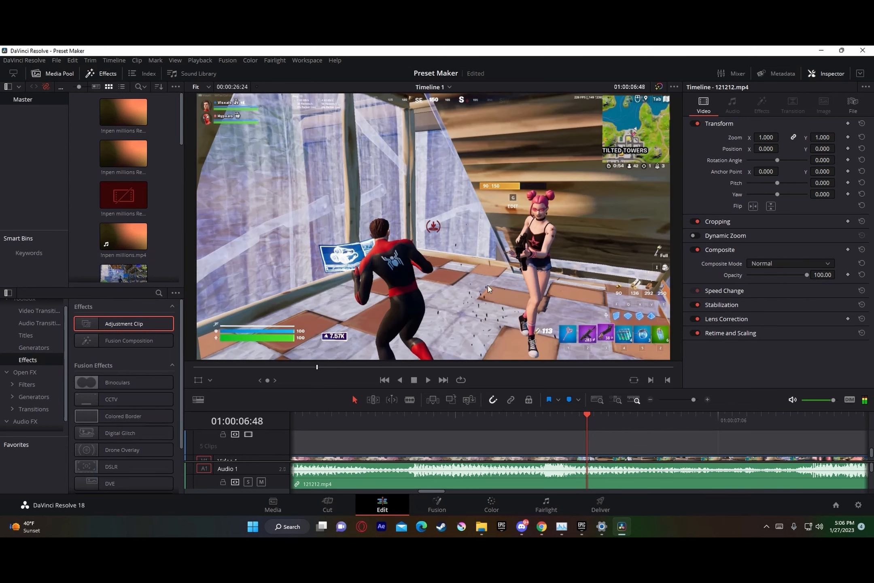
{"action": "left_click_drag", "start_coordinate": [692, 399], "coordinate": [689, 399]}
{"action": "key", "text": "Left"}
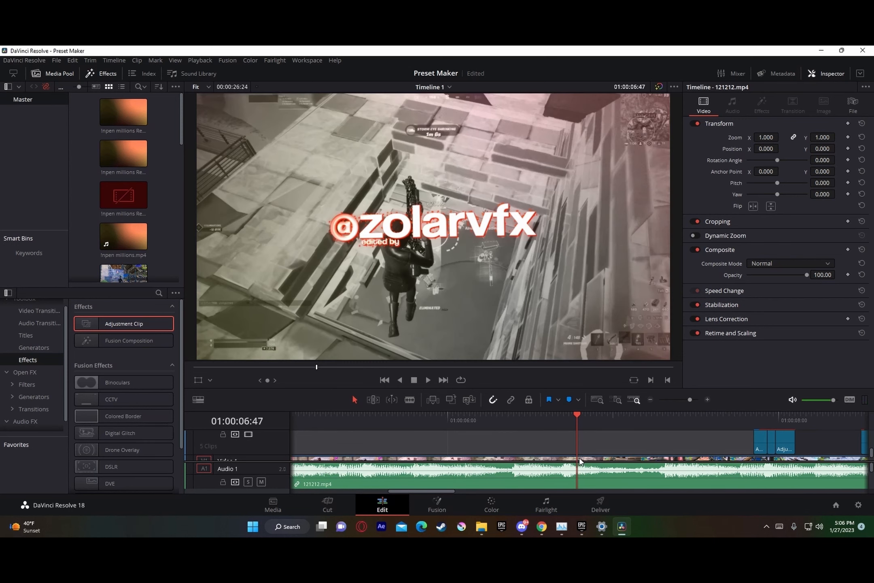
{"action": "key", "text": "Right"}
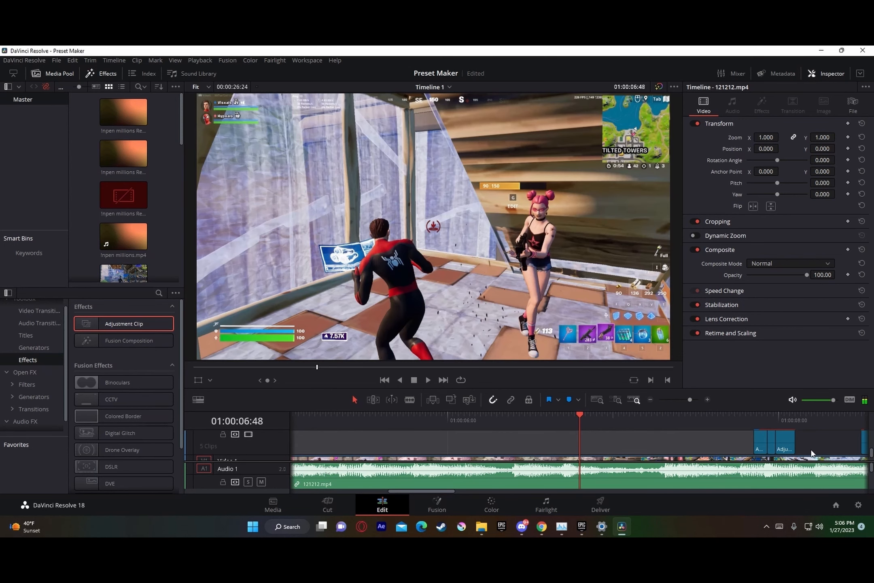
Step: Move the first adjustment clip group so the junction between its first two Video 2 clips meets the cut at 01:00:06:48
{"action": "left_click_drag", "start_coordinate": [812, 453], "coordinate": [629, 452]}
{"action": "scroll", "coordinate": [779, 437], "scroll_direction": "down", "scroll_amount": 3}
{"action": "left_click", "coordinate": [659, 447]}
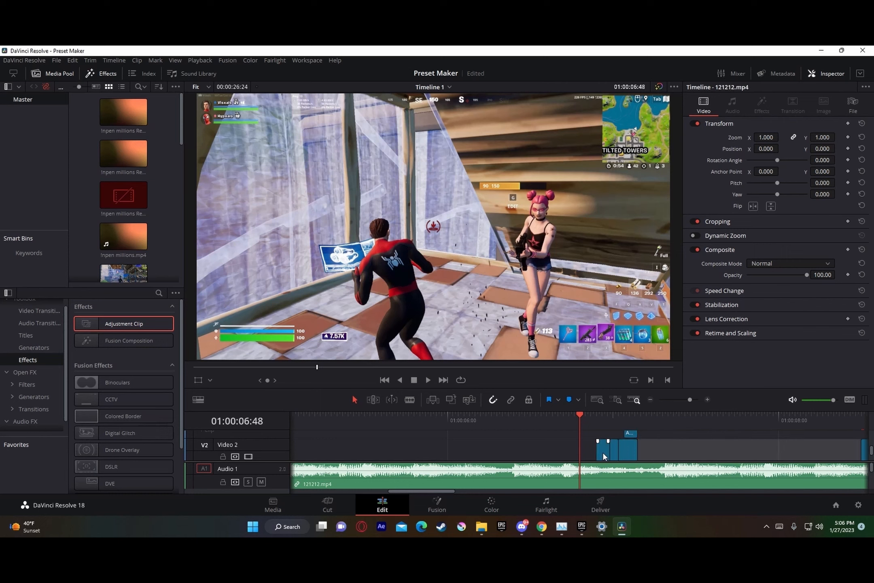
{"action": "scroll", "coordinate": [627, 445], "scroll_direction": "up", "scroll_amount": 1}
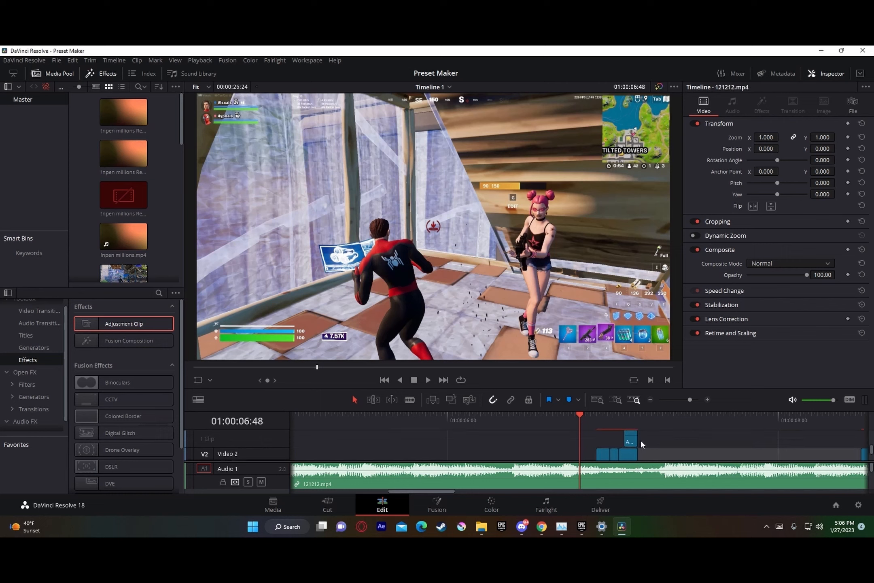
{"action": "scroll", "coordinate": [642, 445], "scroll_direction": "down", "scroll_amount": 1}
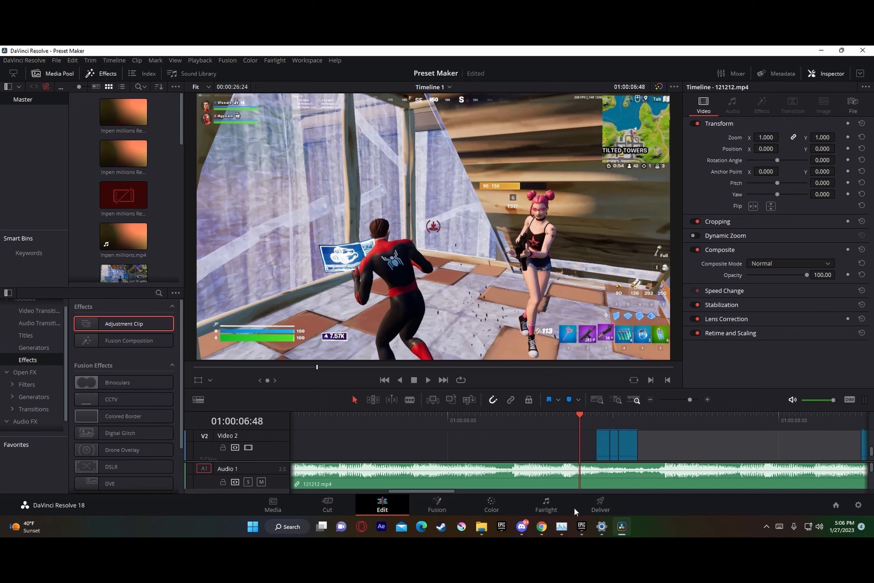
{"action": "scroll", "coordinate": [581, 454], "scroll_direction": "down", "scroll_amount": 3}
{"action": "scroll", "coordinate": [579, 443], "scroll_direction": "up", "scroll_amount": 2}
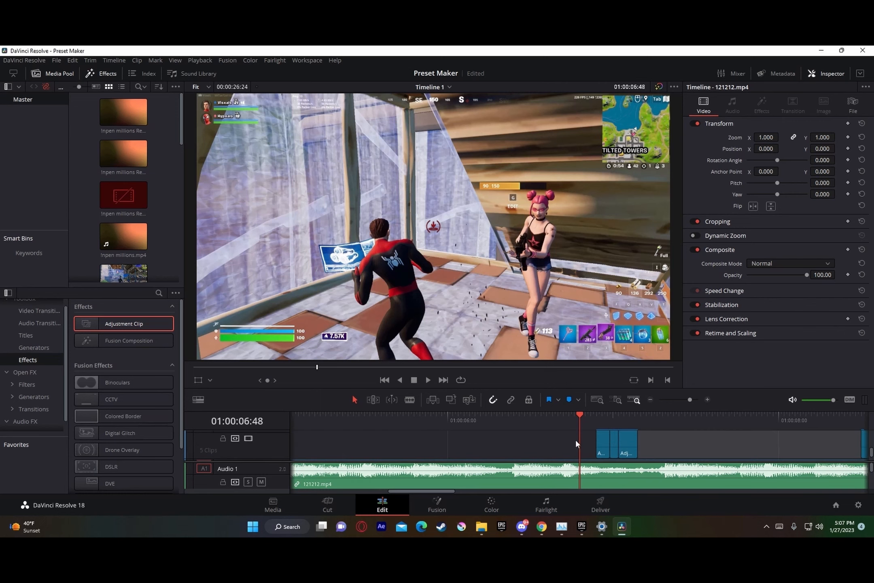
{"action": "left_click_drag", "start_coordinate": [656, 449], "coordinate": [598, 440]}
{"action": "scroll", "coordinate": [633, 443], "scroll_direction": "down", "scroll_amount": 2}
{"action": "left_click_drag", "start_coordinate": [690, 400], "coordinate": [697, 400]}
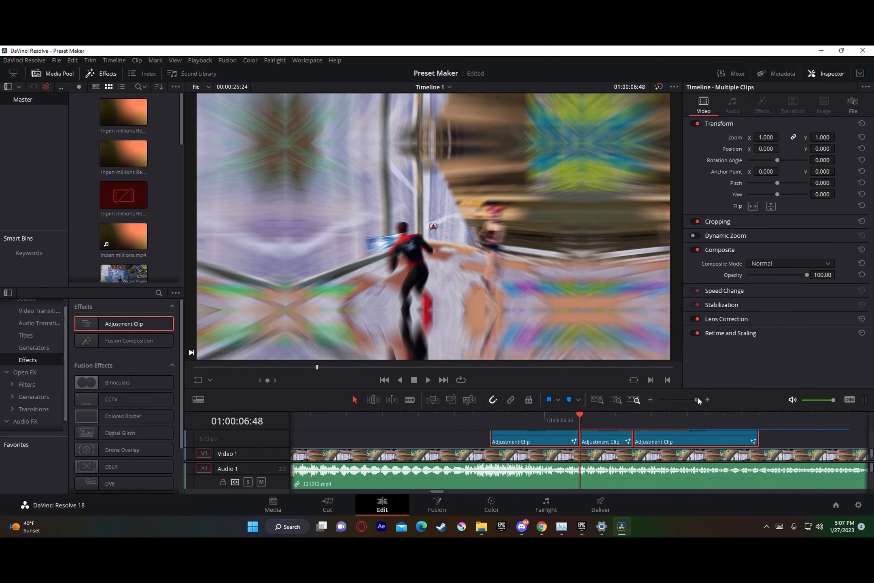
Step: Examine the adjustment clips on Video 2 and Video 3 around the cut, along with their clip options
{"action": "scroll", "coordinate": [566, 445], "scroll_direction": "up", "scroll_amount": 2}
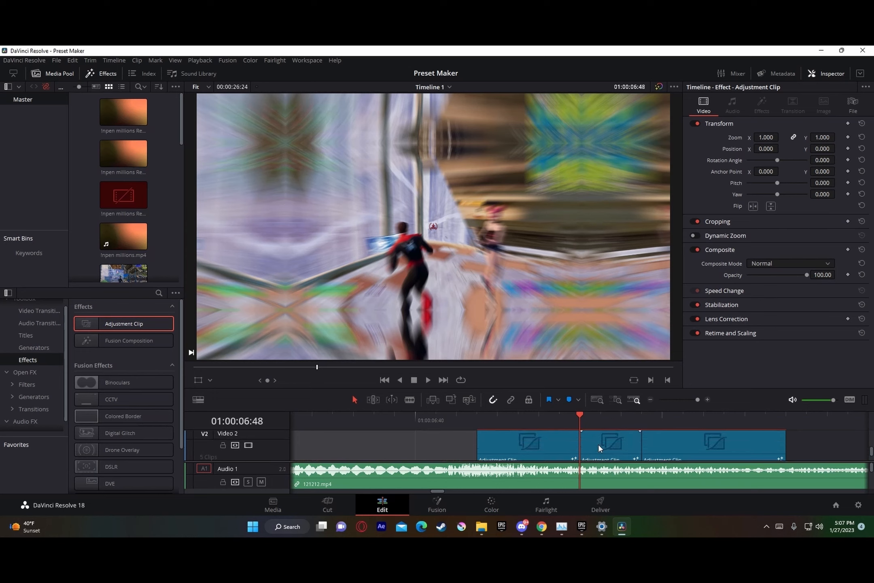
{"action": "scroll", "coordinate": [626, 446], "scroll_direction": "down", "scroll_amount": 3}
{"action": "scroll", "coordinate": [626, 445], "scroll_direction": "up", "scroll_amount": 9}
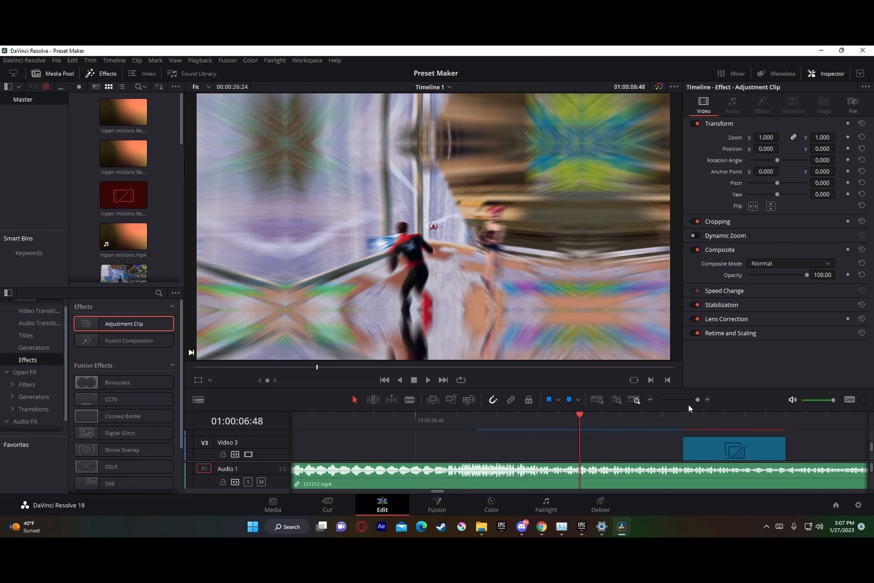
{"action": "left_click_drag", "start_coordinate": [697, 400], "coordinate": [694, 401]}
{"action": "scroll", "coordinate": [660, 437], "scroll_direction": "down", "scroll_amount": 3}
{"action": "right_click", "coordinate": [662, 435]}
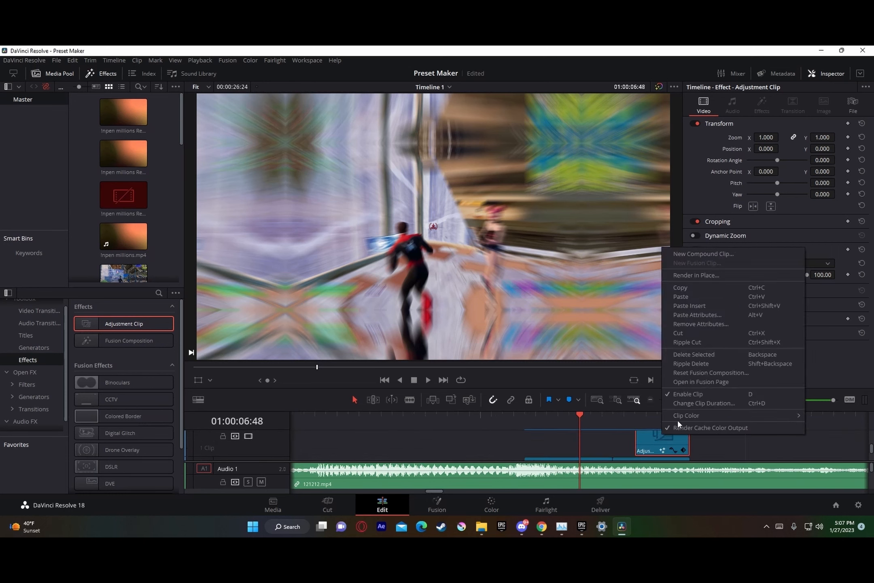
{"action": "left_click", "coordinate": [615, 442]}
{"action": "scroll", "coordinate": [623, 445], "scroll_direction": "down", "scroll_amount": 3}
{"action": "left_click", "coordinate": [632, 444]}
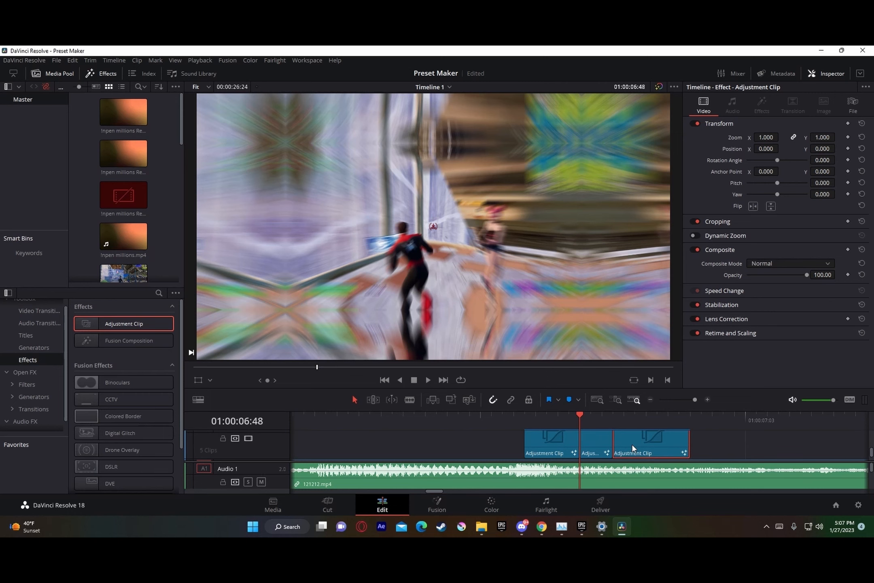
{"action": "right_click", "coordinate": [646, 442]}
{"action": "left_click", "coordinate": [754, 451]}
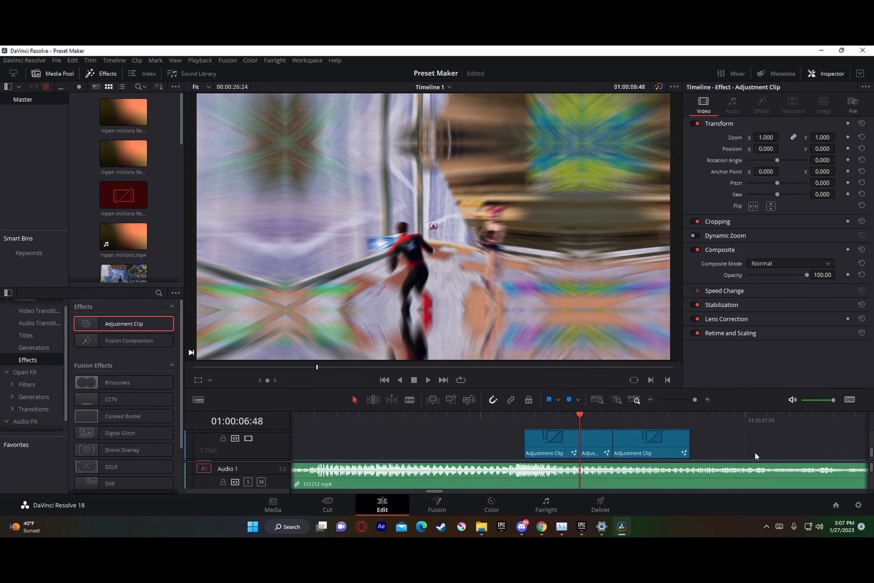
Step: Scrub to the next clip change and place the playhead on its first frame, at 01:00:07:56
{"action": "left_click", "coordinate": [686, 399]}
{"action": "left_click_drag", "start_coordinate": [558, 426], "coordinate": [590, 418]}
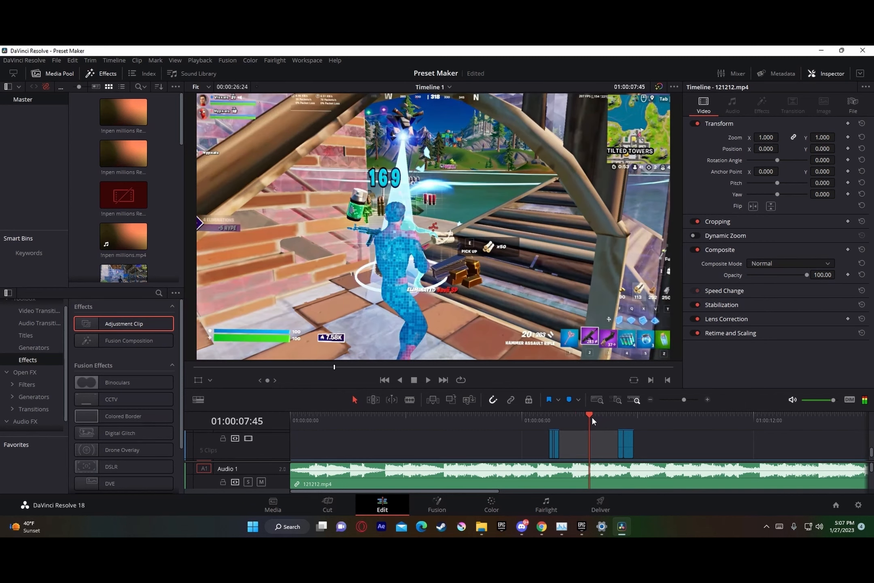
{"action": "left_click_drag", "start_coordinate": [681, 400], "coordinate": [688, 402]}
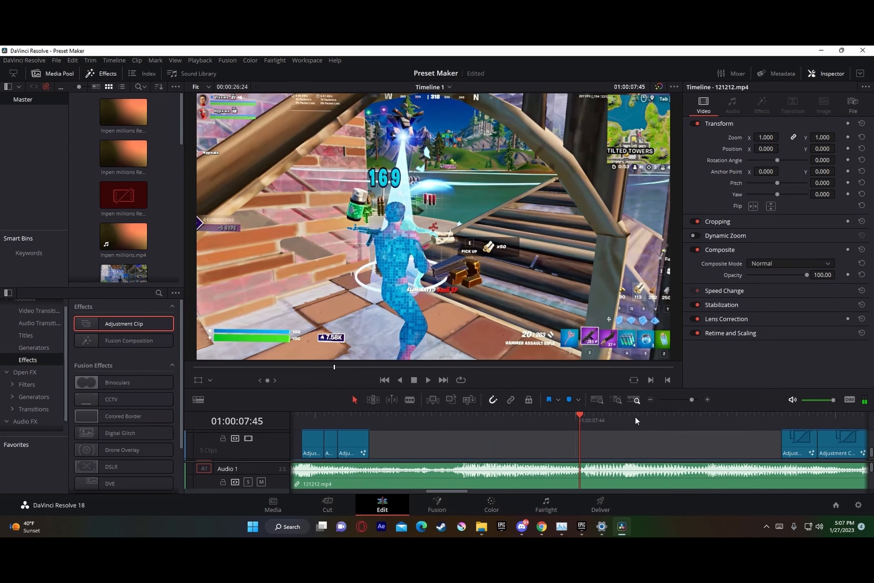
{"action": "left_click_drag", "start_coordinate": [586, 423], "coordinate": [626, 414]}
{"action": "key", "text": "Right"}
{"action": "key", "text": "Left"}
{"action": "key", "text": "Right"}
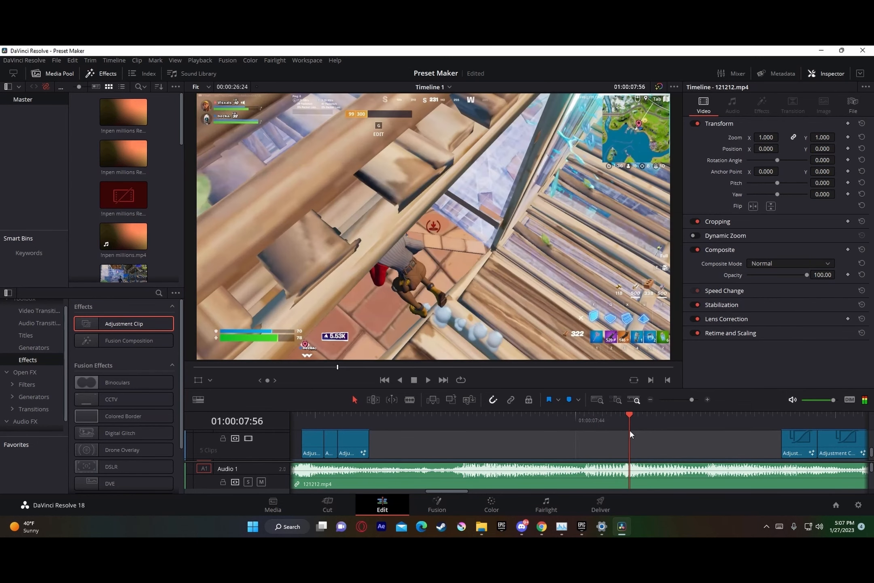
Step: Copy the adjustment clip group from the previous cut and paste it at 01:00:07:56
{"action": "left_click_drag", "start_coordinate": [396, 455], "coordinate": [300, 434]}
{"action": "scroll", "coordinate": [675, 434], "scroll_direction": "down", "scroll_amount": 2}
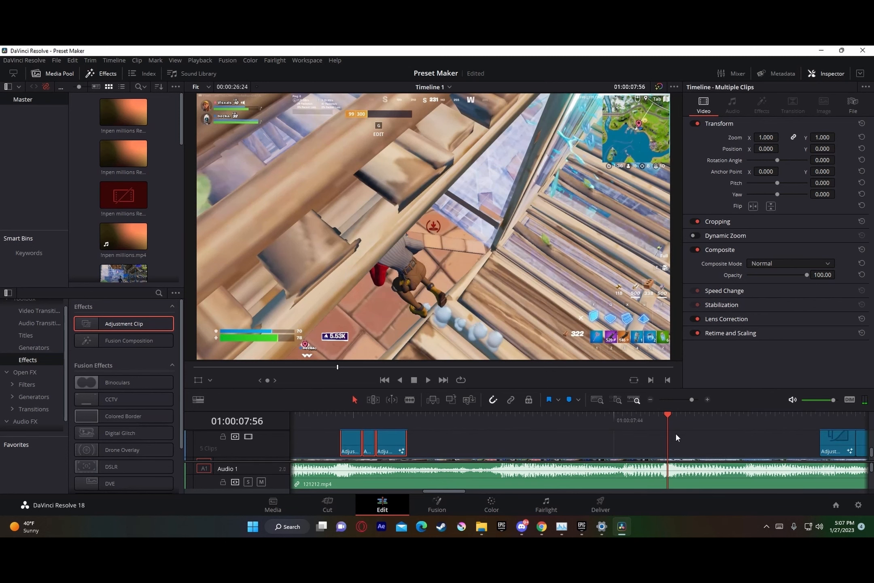
{"action": "key", "text": "space"}
{"action": "key", "text": "space"}
{"action": "scroll", "coordinate": [700, 447], "scroll_direction": "up", "scroll_amount": 2}
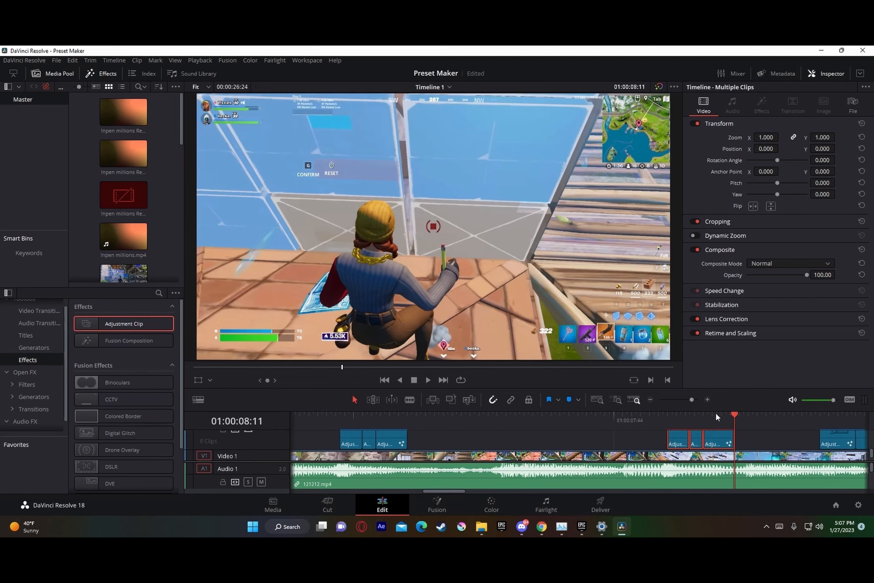
Step: Shift the pasted group earlier so the junction between its first two Video 2 clips meets the cut at 01:00:07:56
{"action": "left_click", "coordinate": [661, 420]}
{"action": "key", "text": "Left"}
{"action": "key", "text": "Right"}
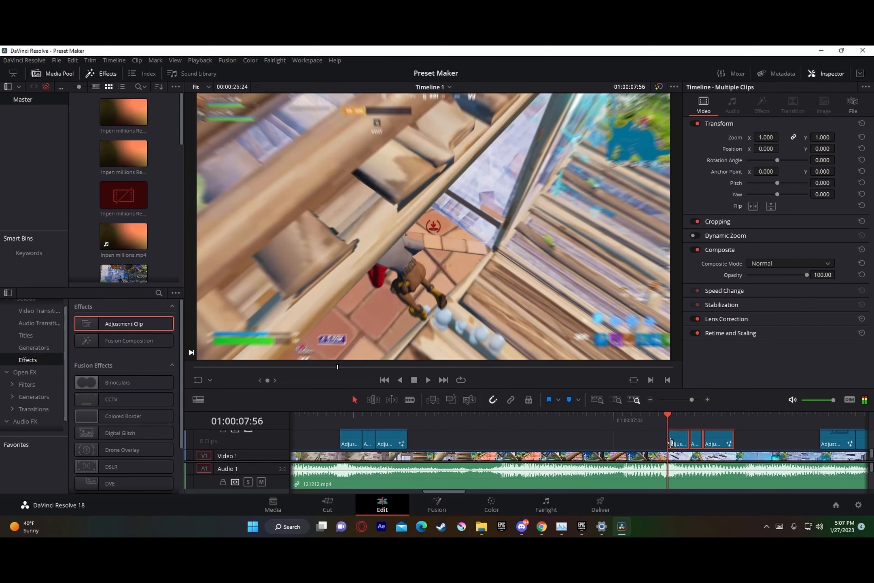
{"action": "scroll", "coordinate": [720, 442], "scroll_direction": "up", "scroll_amount": 3}
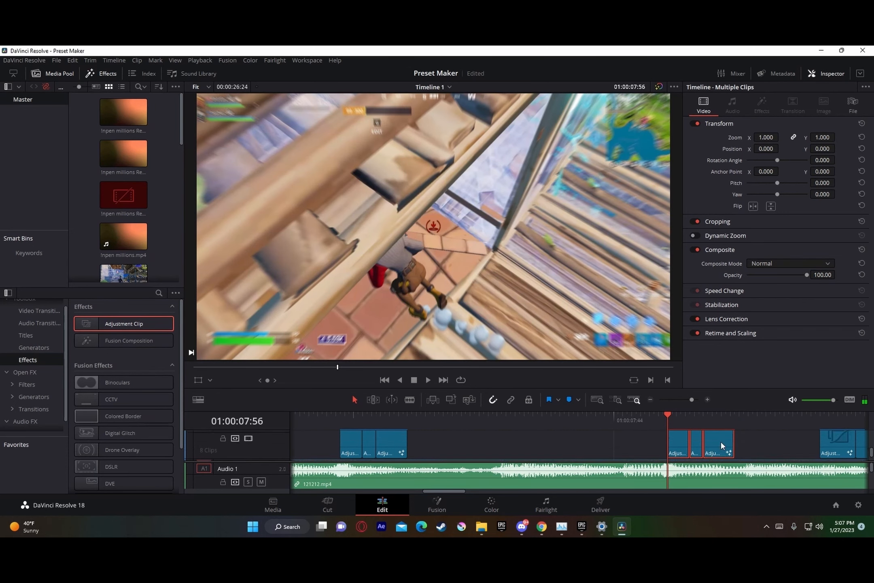
{"action": "scroll", "coordinate": [720, 441], "scroll_direction": "down", "scroll_amount": 3}
{"action": "left_click_drag", "start_coordinate": [719, 441], "coordinate": [696, 447]}
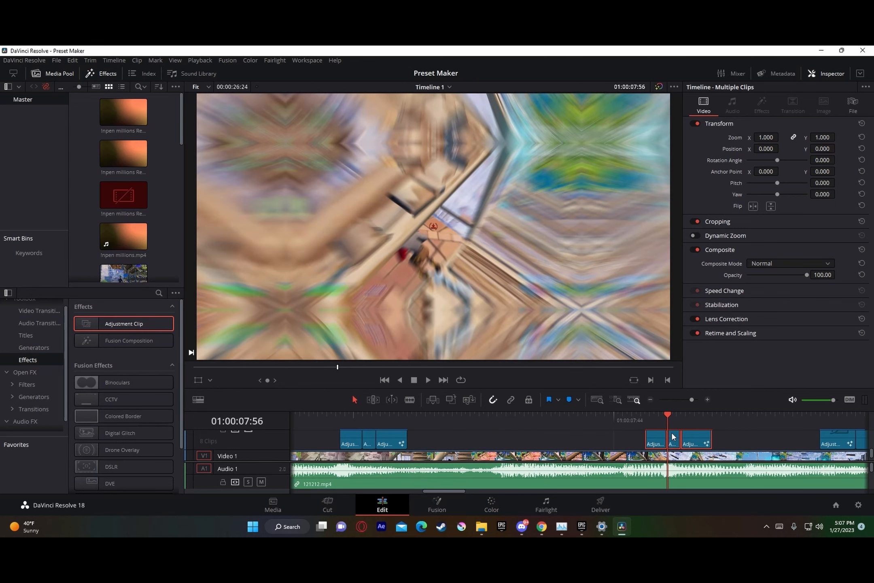
{"action": "scroll", "coordinate": [688, 442], "scroll_direction": "up", "scroll_amount": 2}
Step: Move the last adjustment clip group, with two clips on Video 2, later along the timeline
{"action": "left_click_drag", "start_coordinate": [693, 400], "coordinate": [688, 400]}
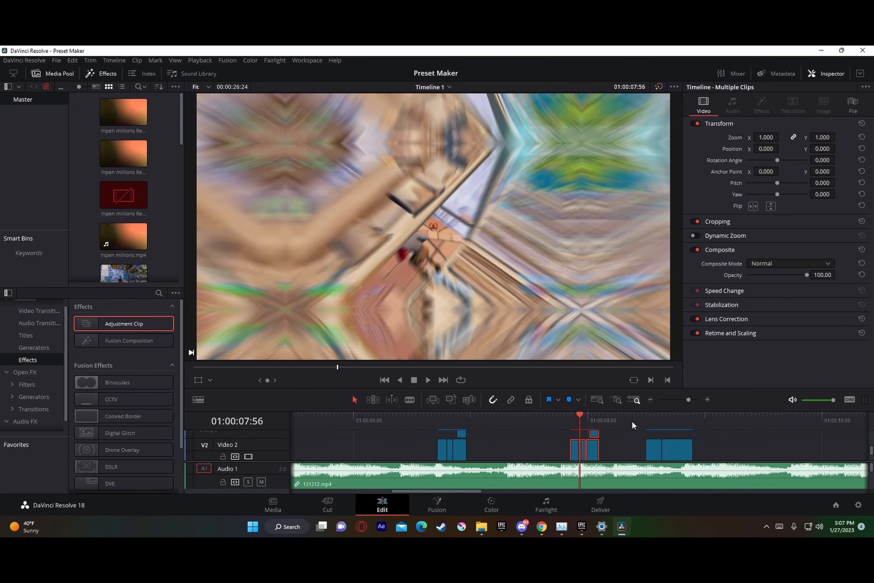
{"action": "left_click", "coordinate": [645, 419]}
{"action": "left_click_drag", "start_coordinate": [721, 454], "coordinate": [775, 450]}
Step: Find the clip change after the elimination and place the playhead on its first frame, at 01:00:15:29
{"action": "left_click_drag", "start_coordinate": [683, 420], "coordinate": [775, 417]}
{"action": "left_click", "coordinate": [671, 401]}
{"action": "left_click", "coordinate": [626, 419]}
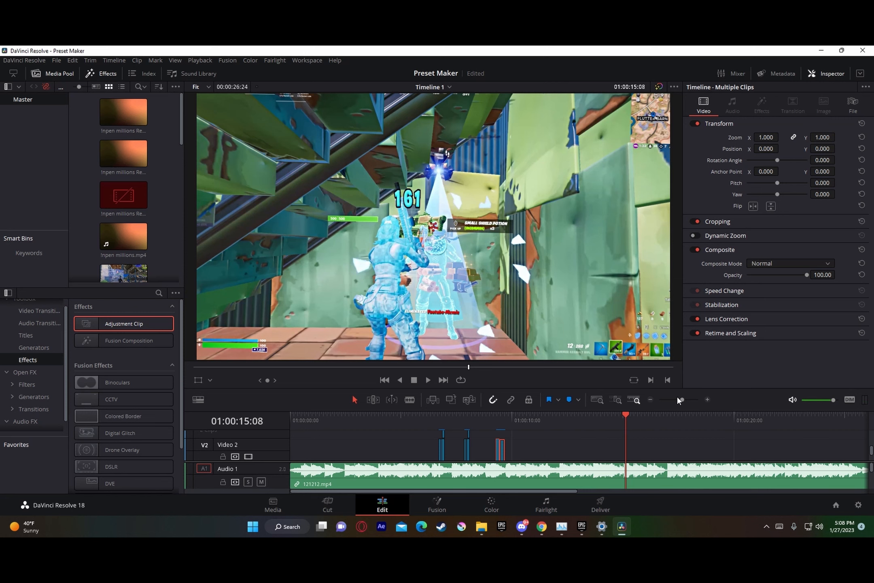
{"action": "key", "text": "Right"}
{"action": "key", "text": "Right"}
{"action": "key", "text": "Right"}
{"action": "key", "text": "Right"}
{"action": "key", "text": "Right"}
{"action": "key", "text": "Right"}
{"action": "key", "text": "Right"}
{"action": "key", "text": "Right"}
{"action": "key", "text": "Right"}
{"action": "key", "text": "Right"}
{"action": "key", "text": "Right"}
{"action": "key", "text": "Right"}
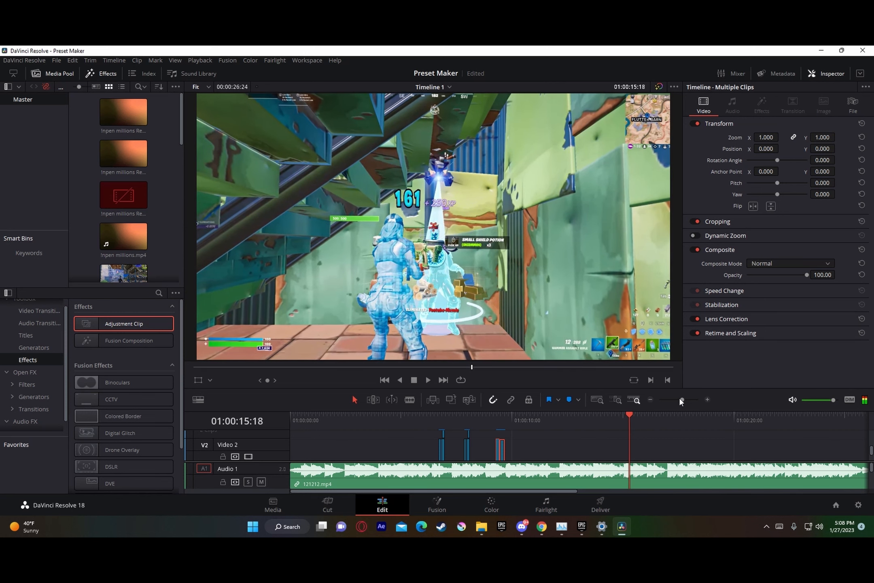
{"action": "key", "text": "Right"}
{"action": "key", "text": "Right"}
{"action": "key", "text": "Right"}
{"action": "key", "text": "Right"}
{"action": "key", "text": "Right"}
{"action": "key", "text": "Right"}
{"action": "key", "text": "Right"}
{"action": "key", "text": "Right"}
{"action": "key", "text": "Right"}
{"action": "key", "text": "Right"}
{"action": "key", "text": "Right"}
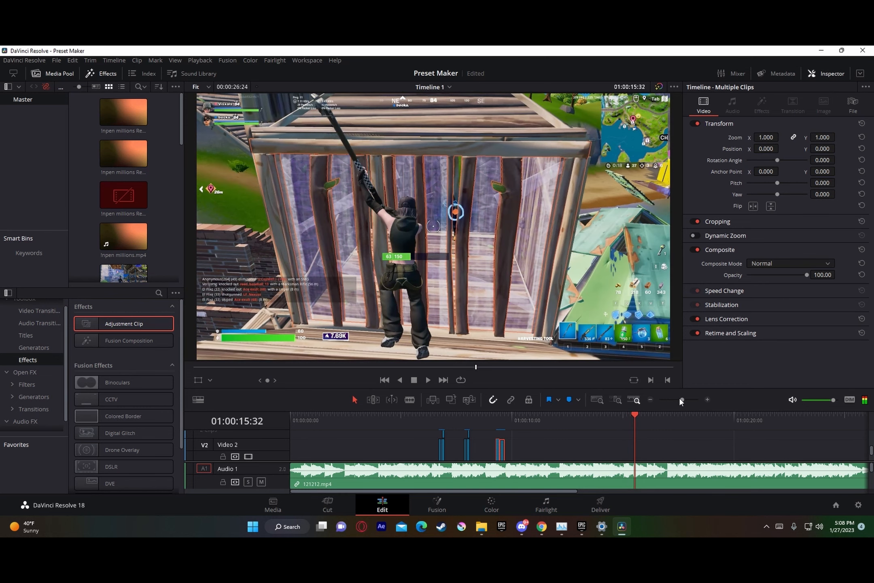
{"action": "key", "text": "Left"}
{"action": "key", "text": "Left"}
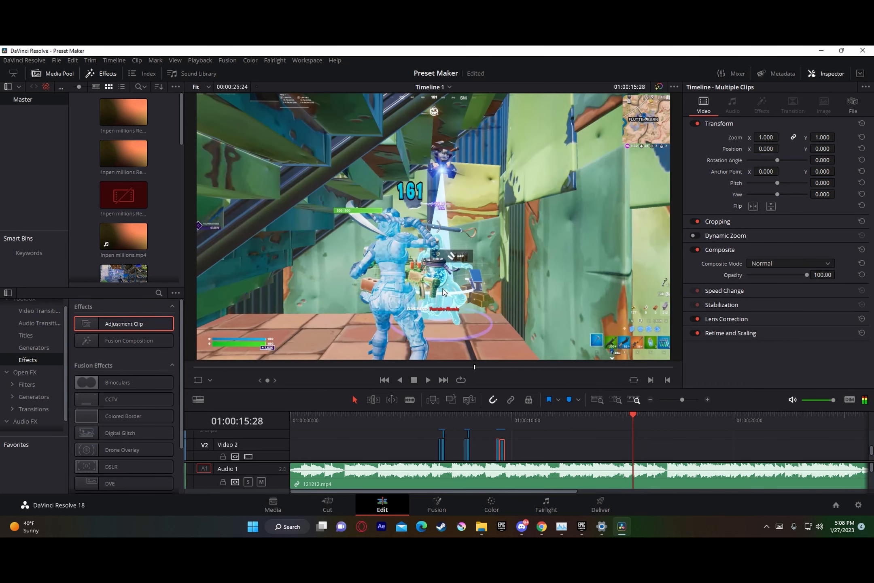
{"action": "key", "text": "Right"}
Step: Move the two-clip adjustment group so the junction between its Video 2 clips meets the cut at 01:00:15:29
{"action": "left_click_drag", "start_coordinate": [503, 450], "coordinate": [638, 439]}
{"action": "left_click_drag", "start_coordinate": [691, 400], "coordinate": [696, 399]}
{"action": "left_click_drag", "start_coordinate": [636, 423], "coordinate": [589, 430]}
{"action": "left_click", "coordinate": [406, 447]}
{"action": "scroll", "coordinate": [624, 440], "scroll_direction": "down", "scroll_amount": 3}
{"action": "scroll", "coordinate": [594, 448], "scroll_direction": "up", "scroll_amount": 2}
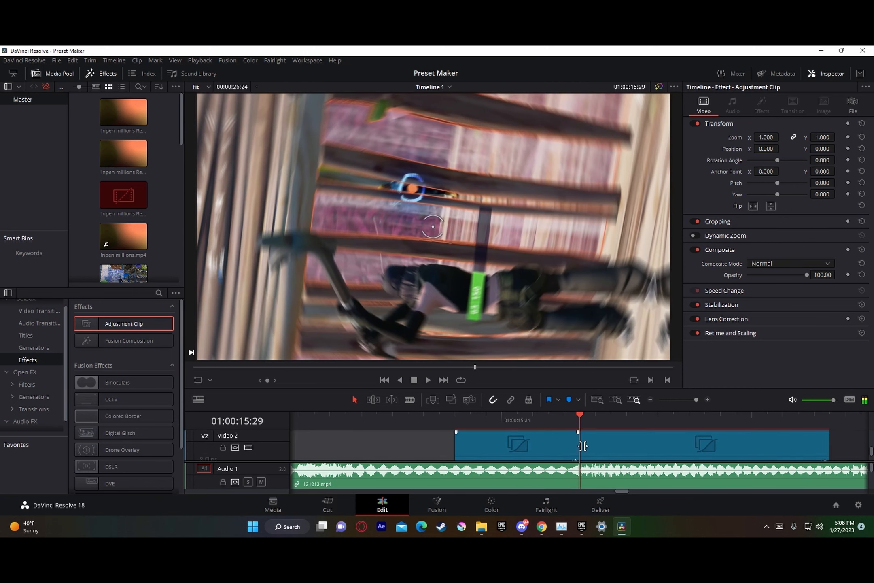
Step: Open the 121212.mp4 clip on Video 1 in the Fusion page
{"action": "left_click", "coordinate": [546, 447]}
{"action": "left_click_drag", "start_coordinate": [696, 398], "coordinate": [681, 405]}
{"action": "scroll", "coordinate": [622, 454], "scroll_direction": "down", "scroll_amount": 2}
{"action": "left_click", "coordinate": [621, 454]}
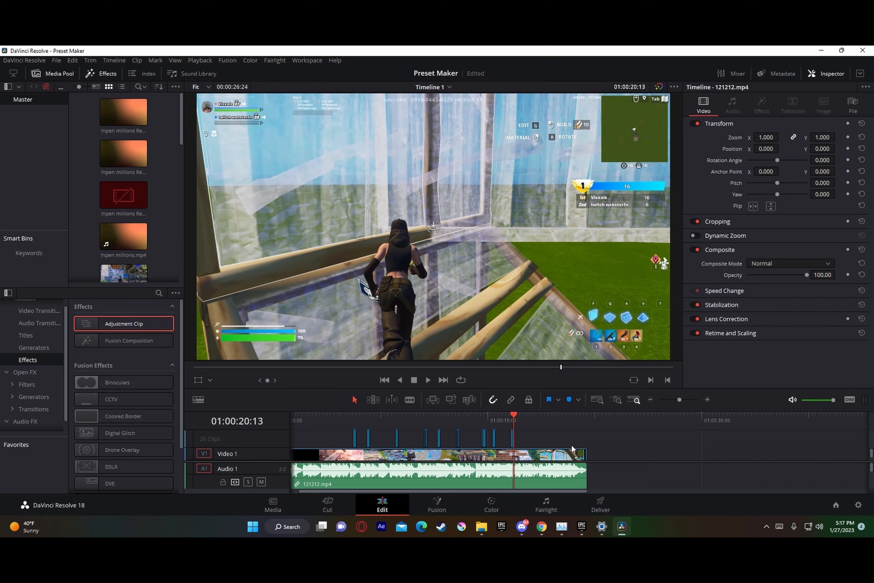
{"action": "scroll", "coordinate": [571, 444], "scroll_direction": "down", "scroll_amount": 1}
{"action": "scroll", "coordinate": [554, 443], "scroll_direction": "down", "scroll_amount": 1}
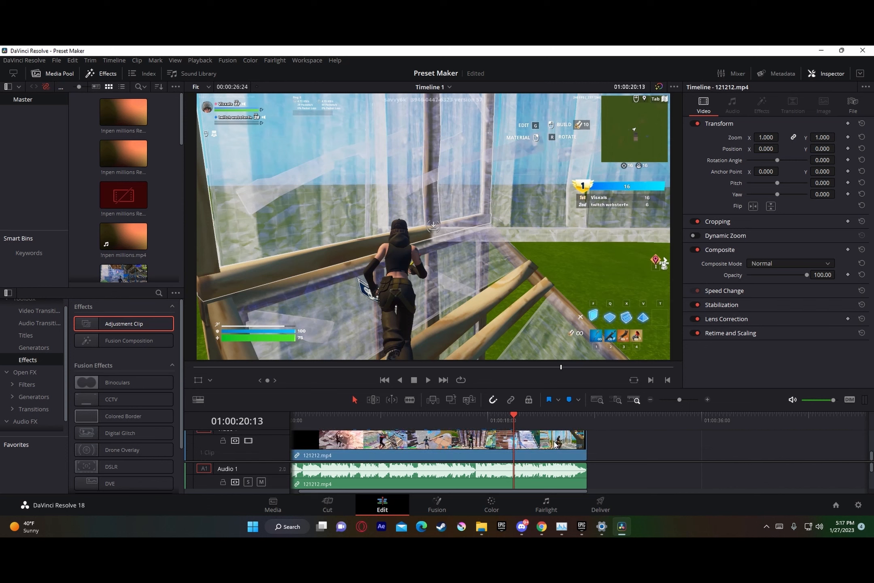
{"action": "left_click", "coordinate": [559, 444]}
{"action": "scroll", "coordinate": [555, 443], "scroll_direction": "up", "scroll_amount": 1}
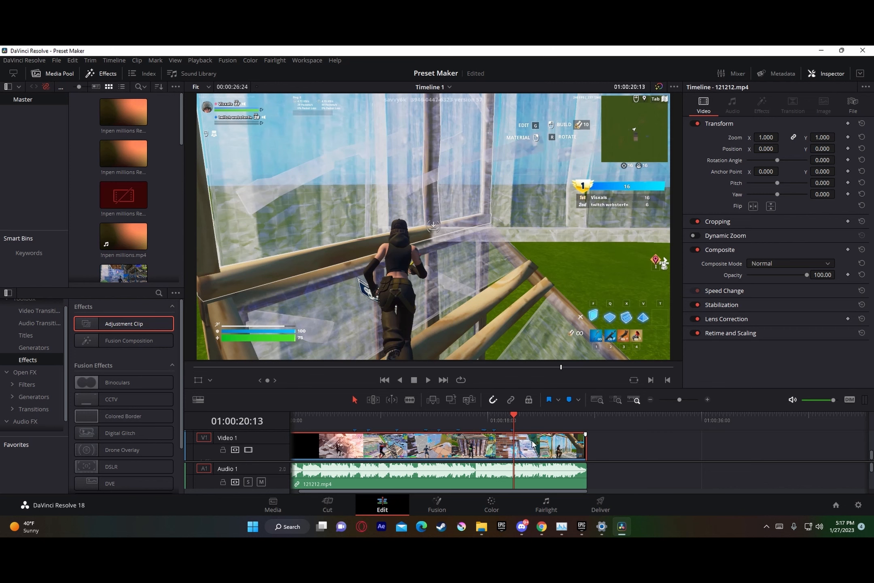
{"action": "right_click", "coordinate": [550, 444]}
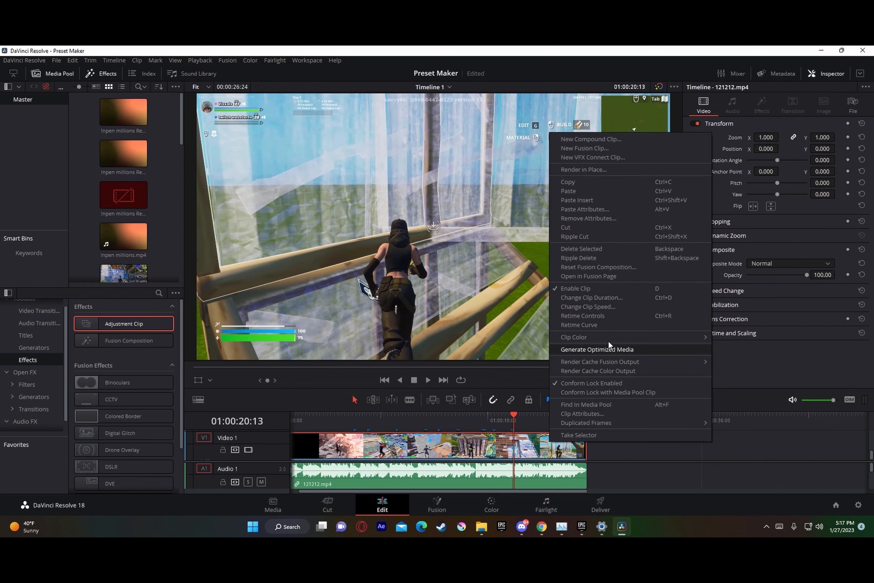
{"action": "left_click", "coordinate": [638, 276]}
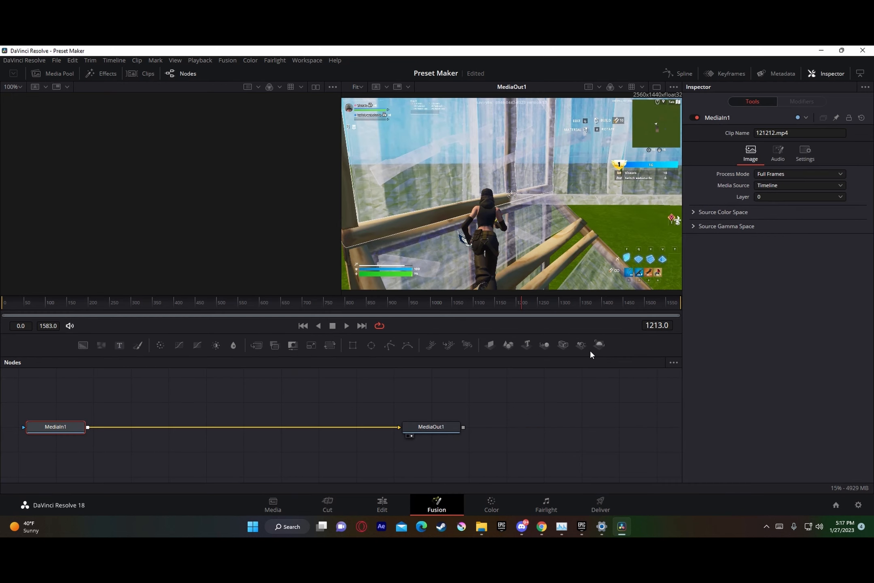
Step: Bring the preset with BCC Color Correction and S_Sharpen from File Explorer into the node graph and connect both nodes in series between MediaIn1 and MediaOut1
{"action": "left_click", "coordinate": [481, 526]}
{"action": "left_click_drag", "start_coordinate": [449, 204], "coordinate": [317, 436]}
{"action": "left_click_drag", "start_coordinate": [376, 433], "coordinate": [324, 434]}
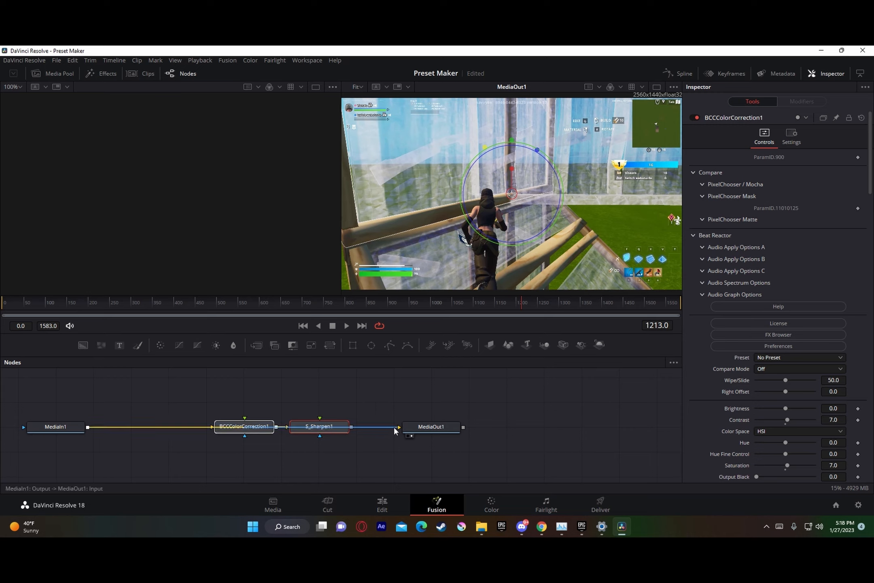
{"action": "left_click_drag", "start_coordinate": [394, 427], "coordinate": [242, 429]}
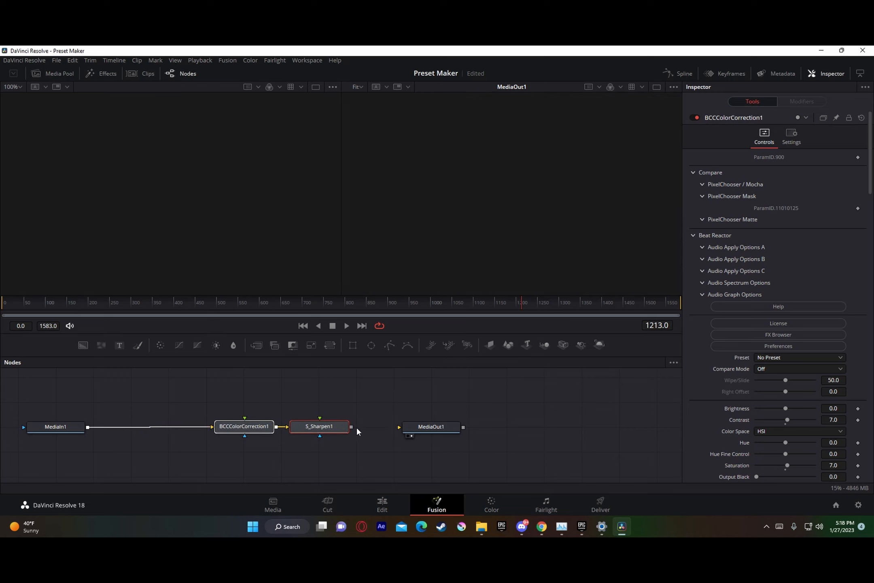
{"action": "left_click_drag", "start_coordinate": [351, 425], "coordinate": [421, 427]}
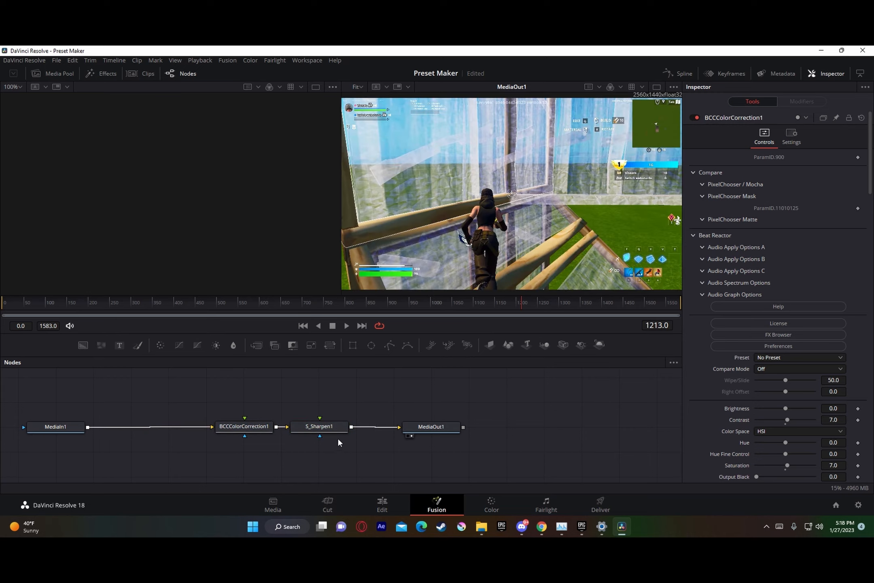
Step: Switch to the Deliver page and set a custom export resolution of 2560 x 1440
{"action": "left_click", "coordinate": [398, 496]}
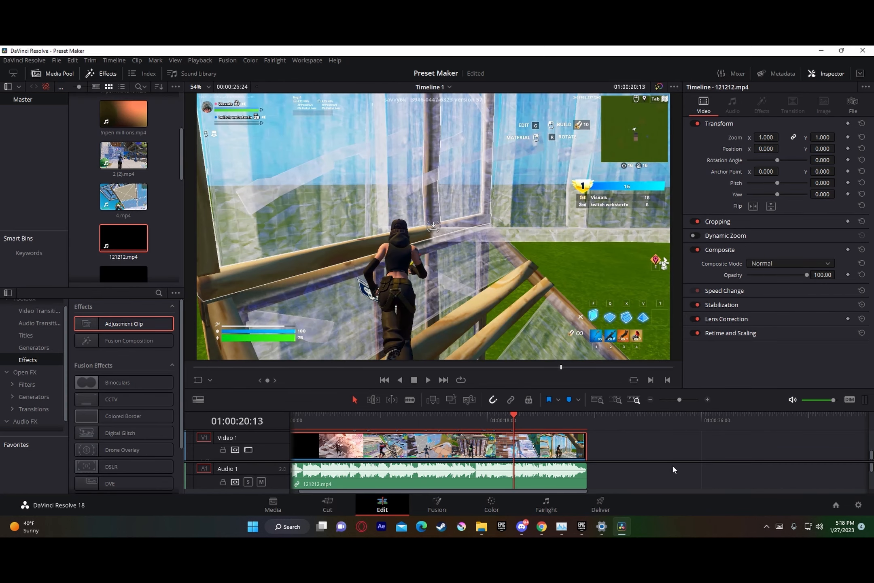
{"action": "left_click", "coordinate": [613, 503]}
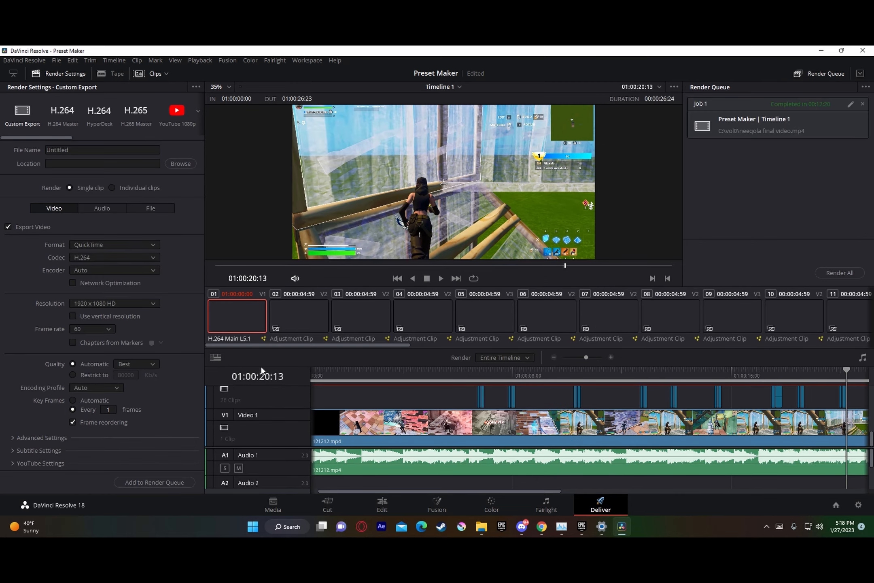
{"action": "left_click", "coordinate": [92, 302]}
{"action": "left_click", "coordinate": [93, 316]}
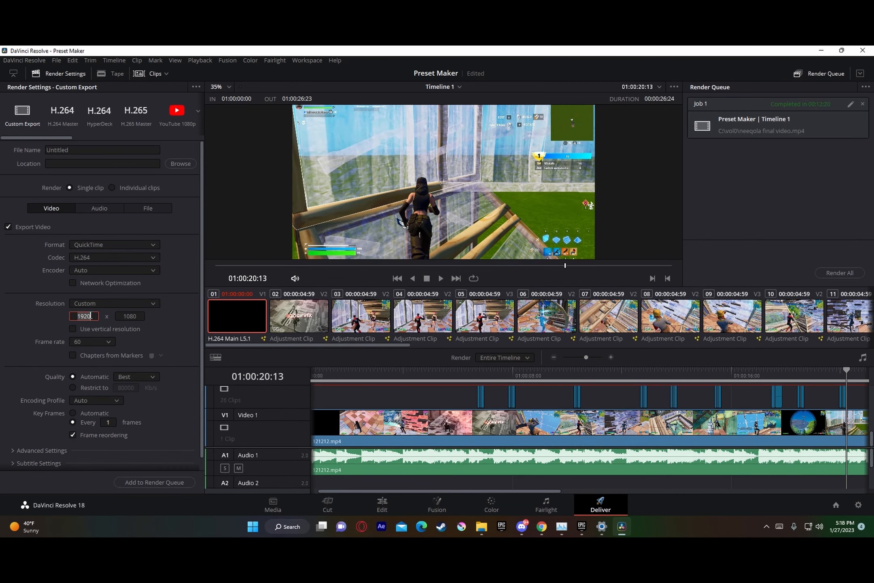
{"action": "type", "text": "2560"}
{"action": "left_click", "coordinate": [127, 316]}
{"action": "type", "text": "144"}
Step: Add the timeline to the render queue as 121123535 in the C:\vol0 folder and start rendering that job
{"action": "left_click", "coordinate": [151, 482]}
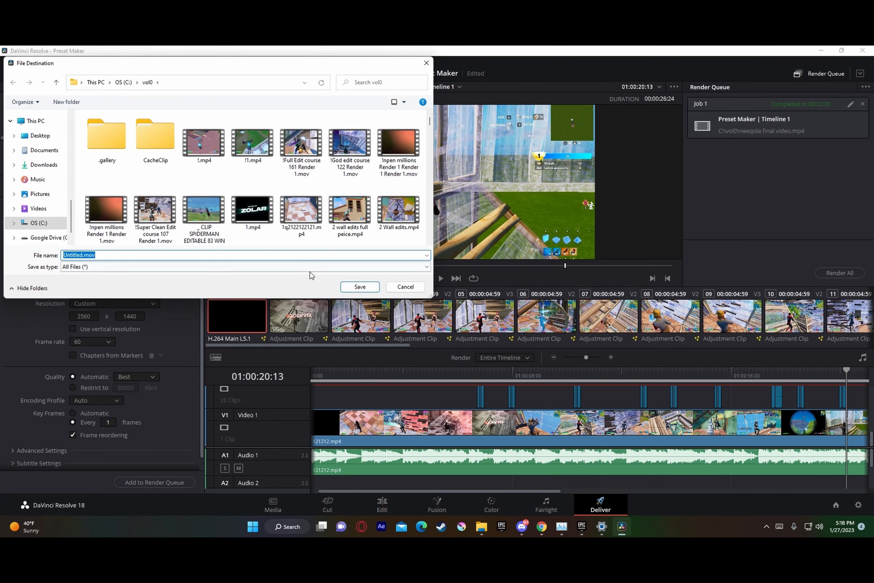
{"action": "type", "text": "121123535"}
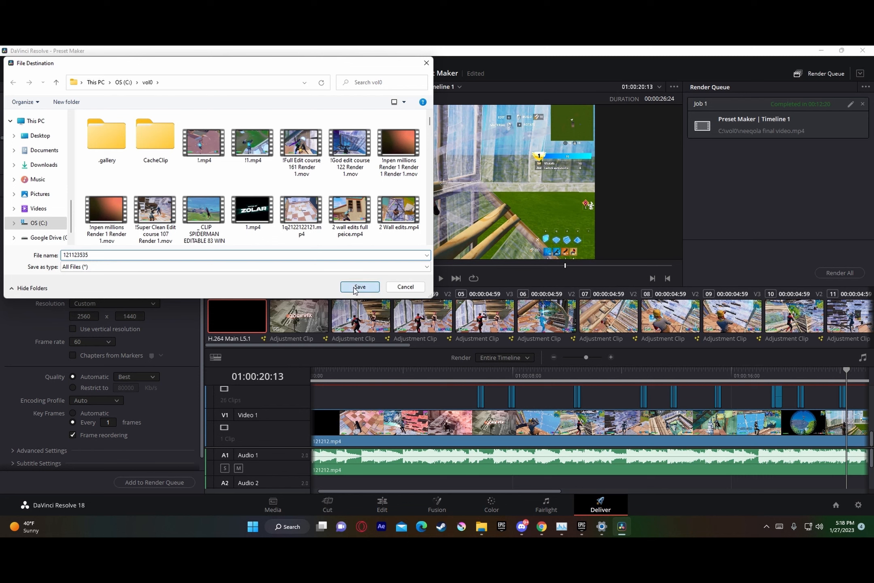
{"action": "left_click", "coordinate": [355, 288]}
{"action": "left_click", "coordinate": [509, 331]}
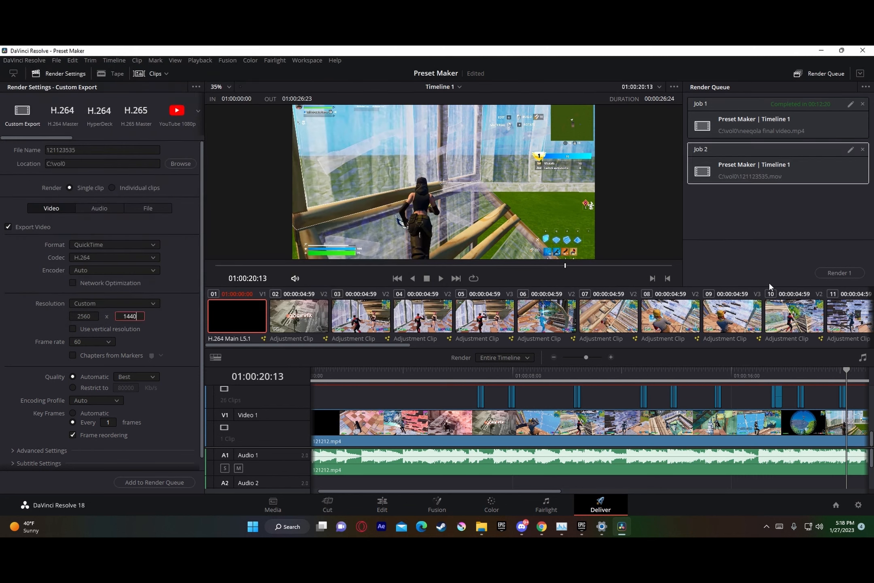
{"action": "left_click", "coordinate": [841, 274]}
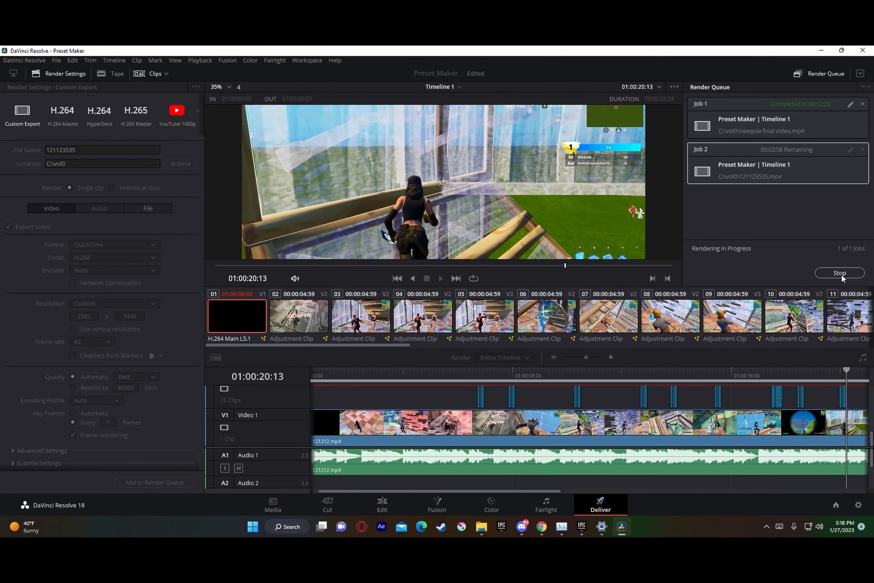
{"action": "key", "text": "alt+z"}
{"action": "left_click", "coordinate": [451, 200]}
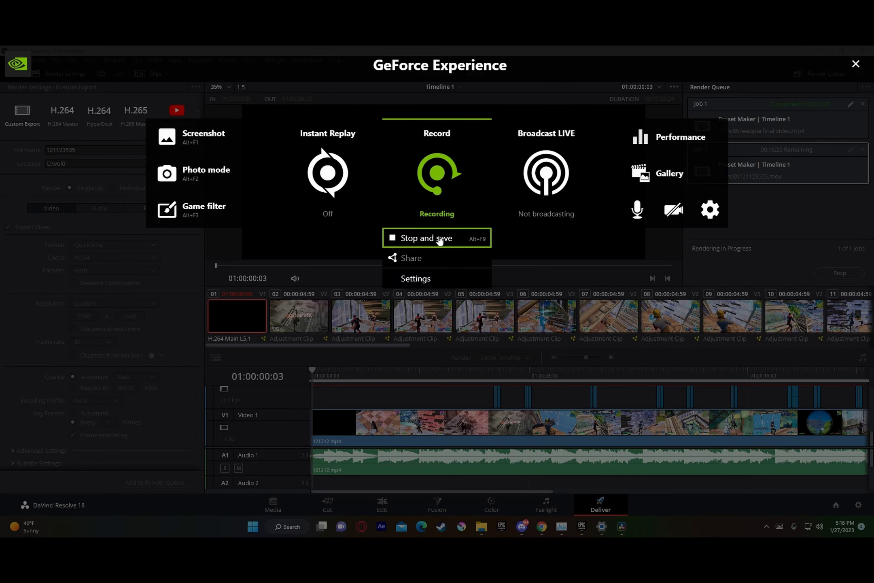
{"action": "left_click", "coordinate": [440, 239]}
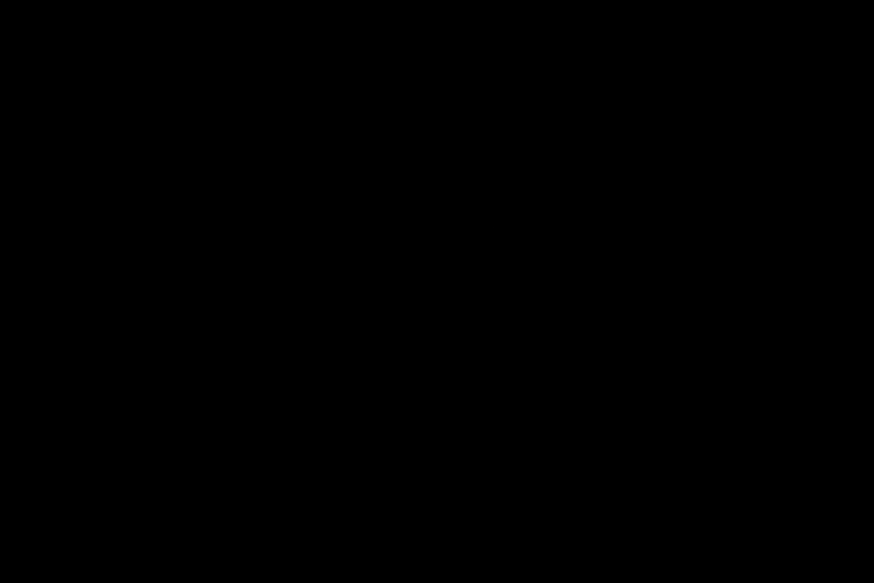